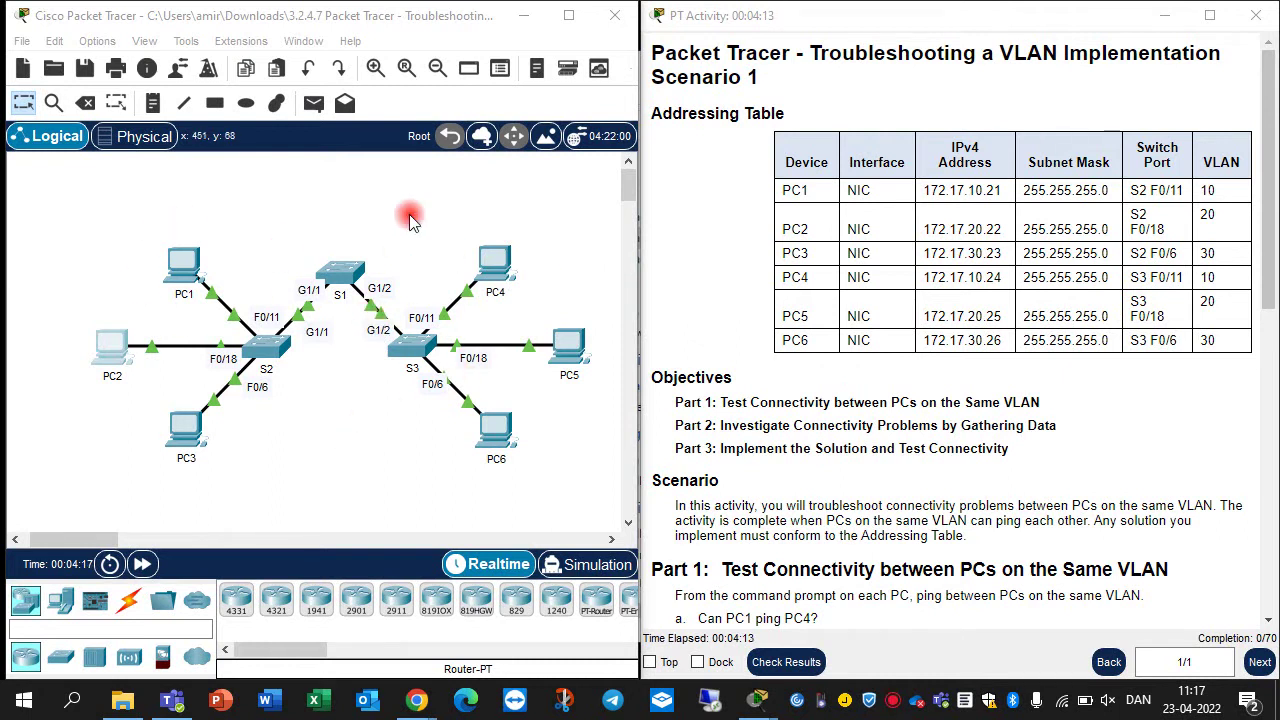
# Step: Read through the activity's addressing table, objectives, scenario and the Part 1 and Part 2 instructions
pyautogui.scroll(-1, 836, 474)
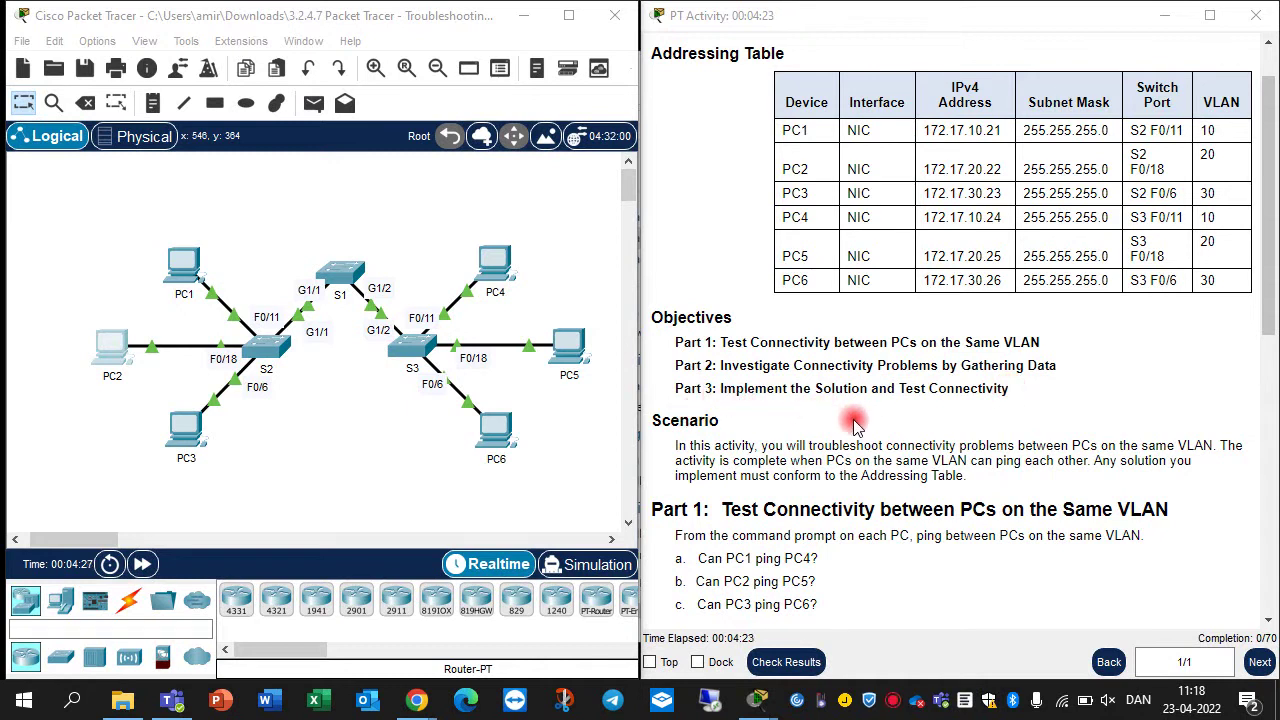
pyautogui.scroll(-2, 855, 423)
pyautogui.scroll(-1, 760, 405)
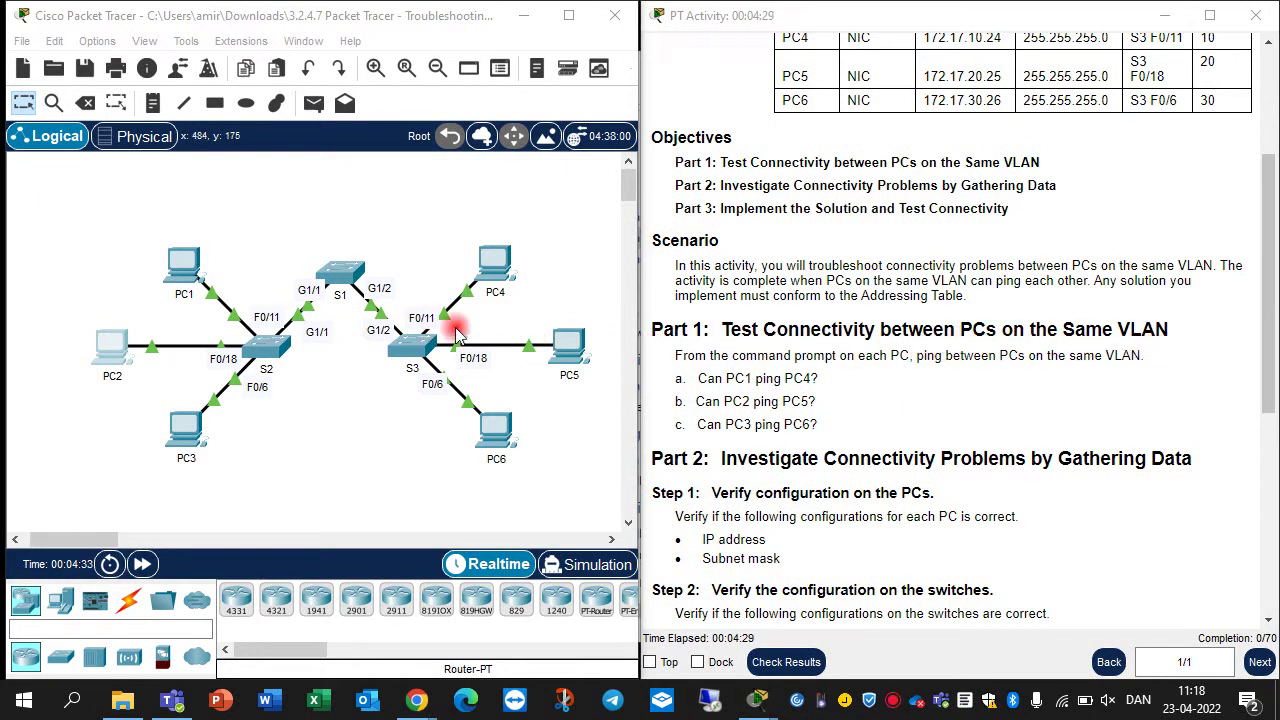
pyautogui.scroll(1, 912, 255)
pyautogui.scroll(2, 912, 255)
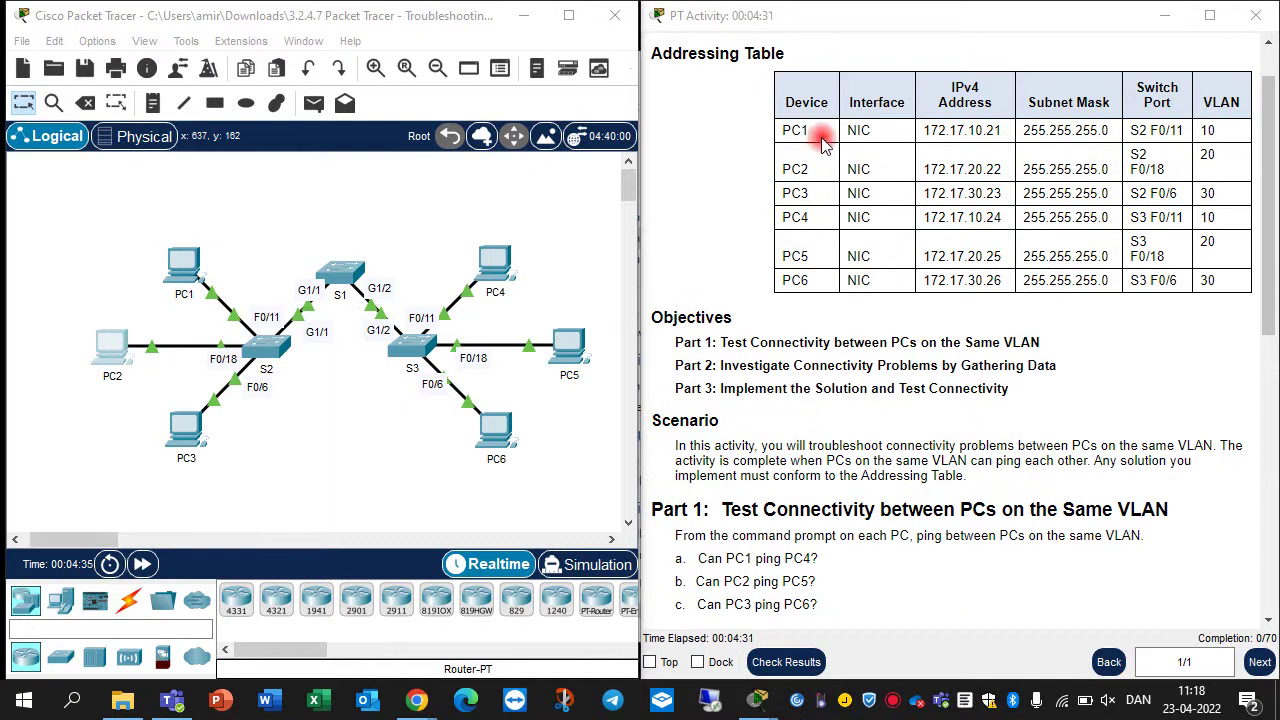
# Step: Examine the addressing table to see which PCs are assigned to the same VLAN and on which switch ports
pyautogui.moveTo(818, 137); pyautogui.dragTo(943, 178)
pyautogui.click(955, 182)
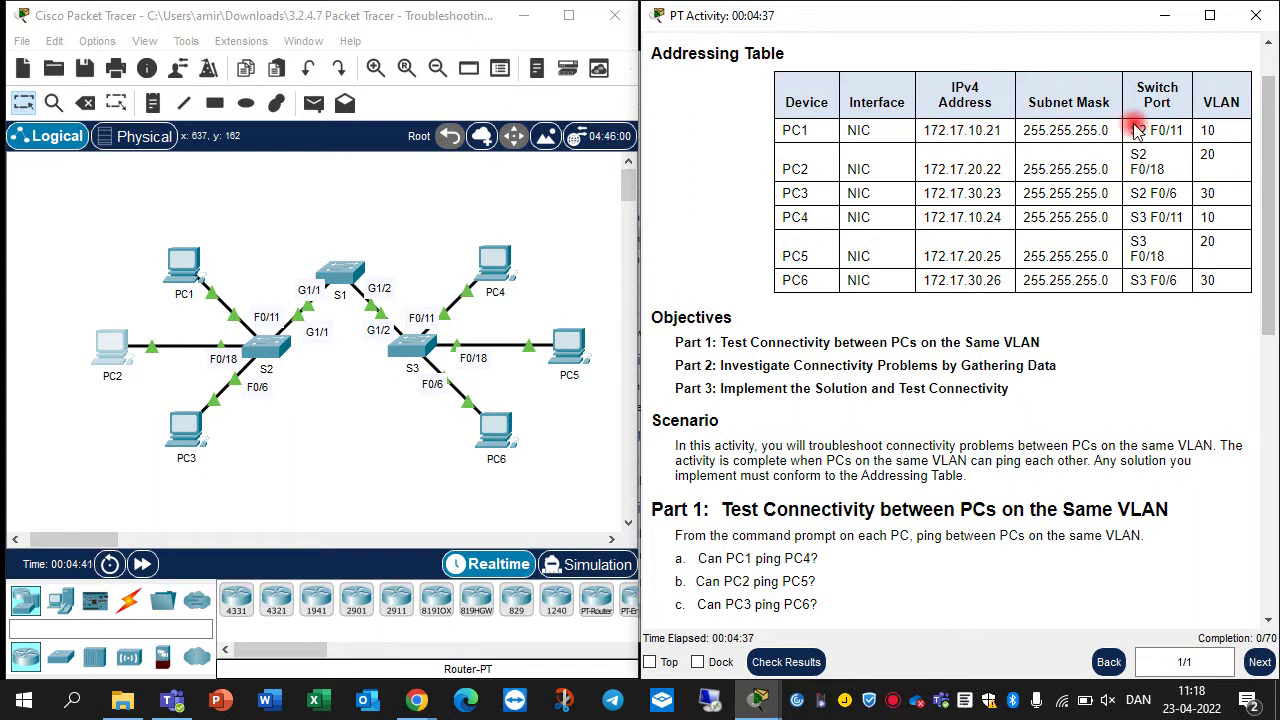
pyautogui.moveTo(1222, 127); pyautogui.dragTo(1195, 132)
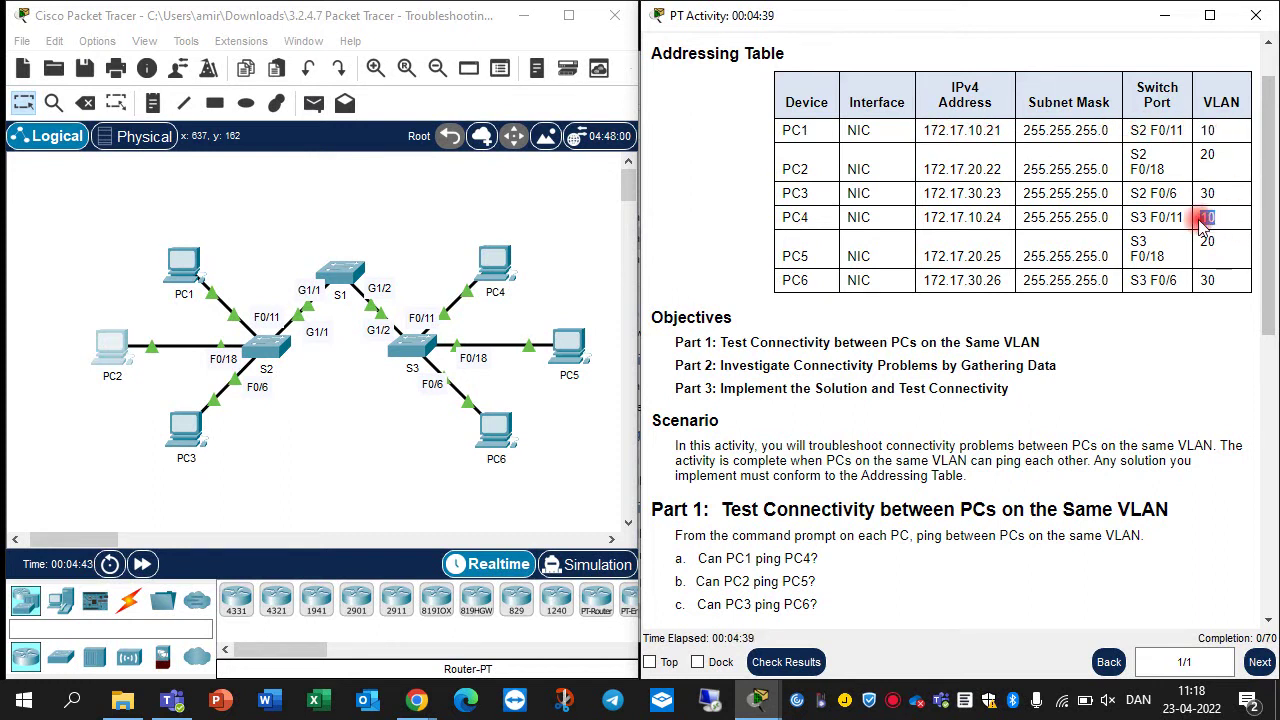
pyautogui.doubleClick(797, 169)
pyautogui.moveTo(1228, 162); pyautogui.dragTo(1150, 170)
pyautogui.click(1208, 242)
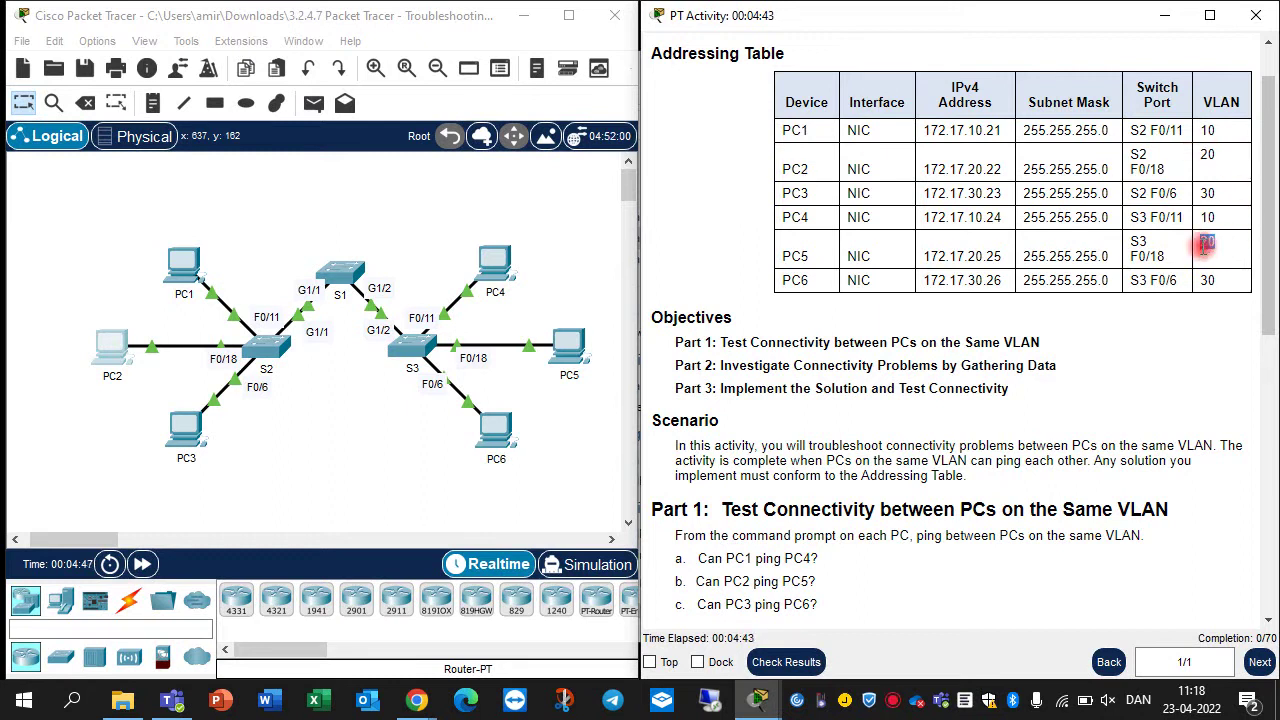
pyautogui.moveTo(815, 282); pyautogui.dragTo(775, 283)
pyautogui.moveTo(812, 191); pyautogui.dragTo(776, 195)
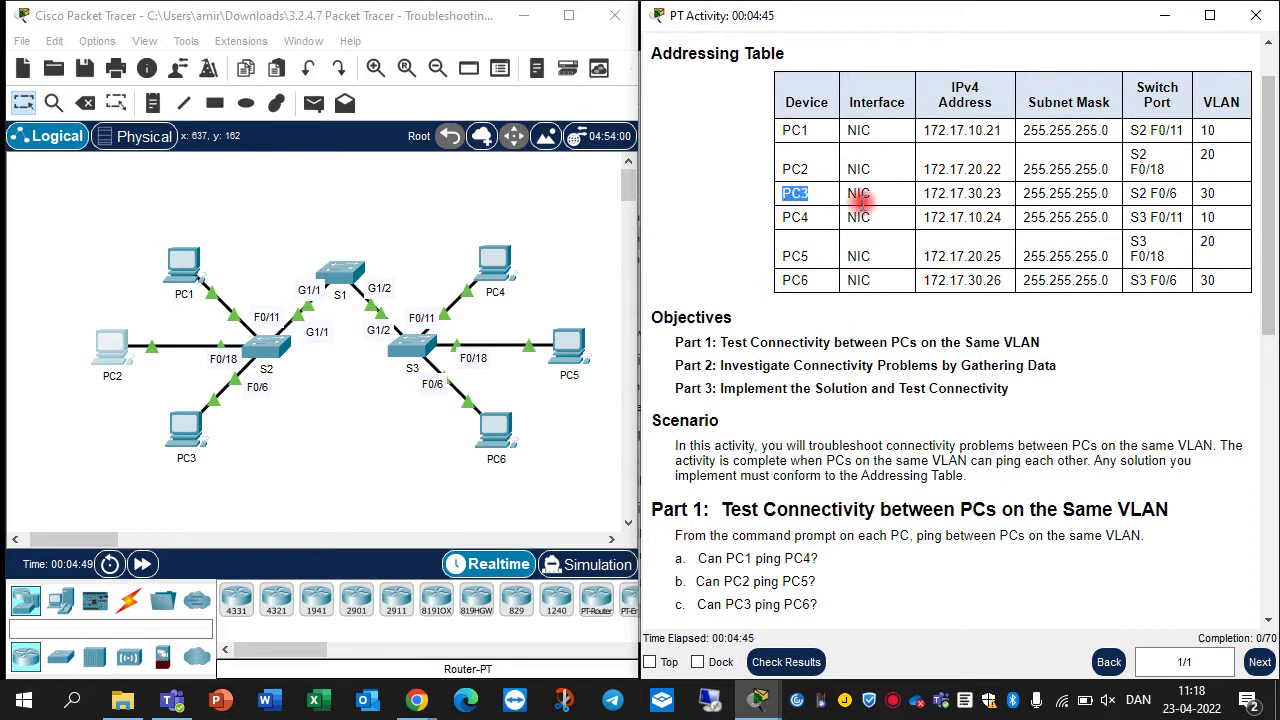
pyautogui.doubleClick(1208, 281)
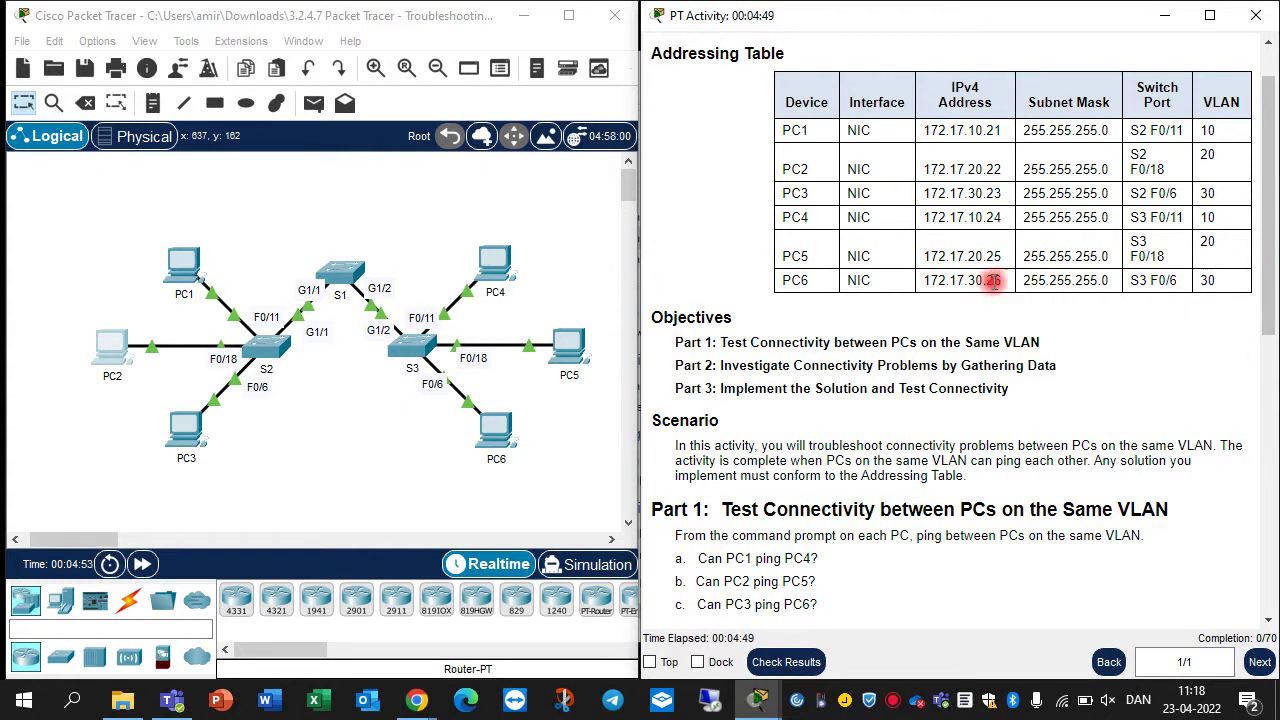
# Step: Compare the IPv4 addresses of the PC pairs that share a VLAN in the addressing table
pyautogui.moveTo(1004, 283); pyautogui.dragTo(928, 282)
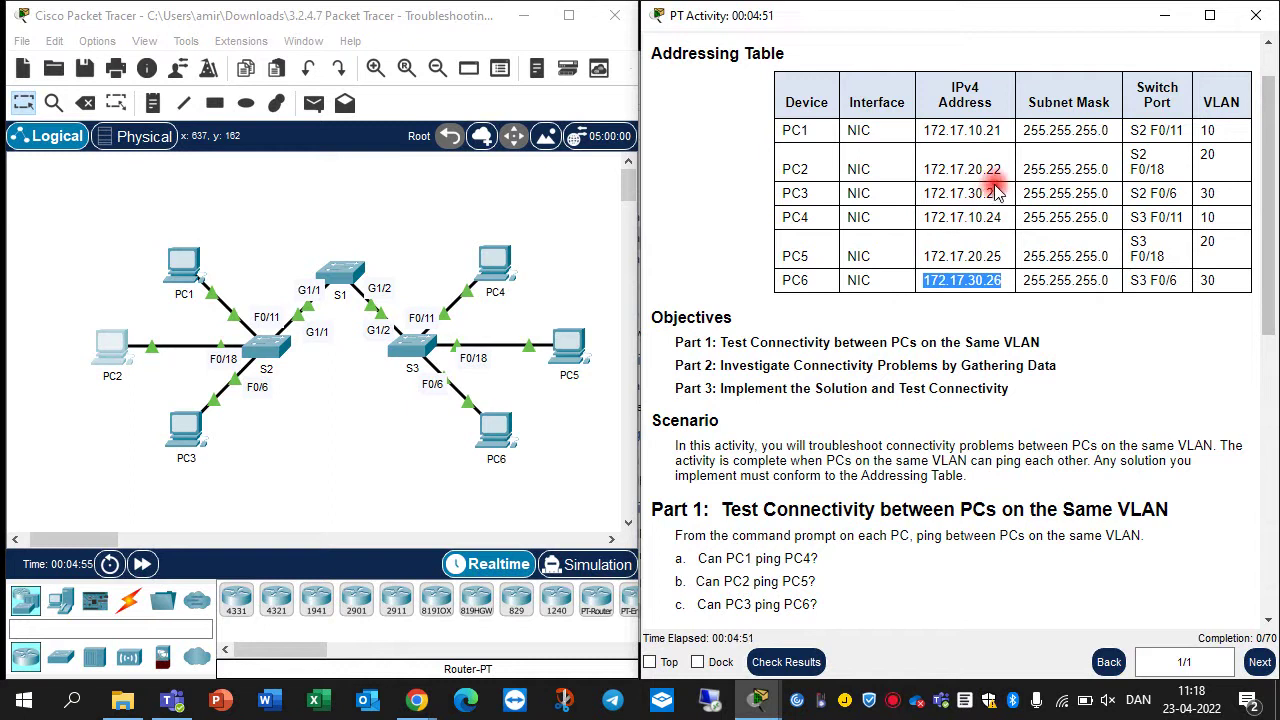
pyautogui.moveTo(995, 190); pyautogui.dragTo(930, 194)
pyautogui.moveTo(1004, 131); pyautogui.dragTo(922, 131)
pyautogui.moveTo(1003, 218); pyautogui.dragTo(922, 218)
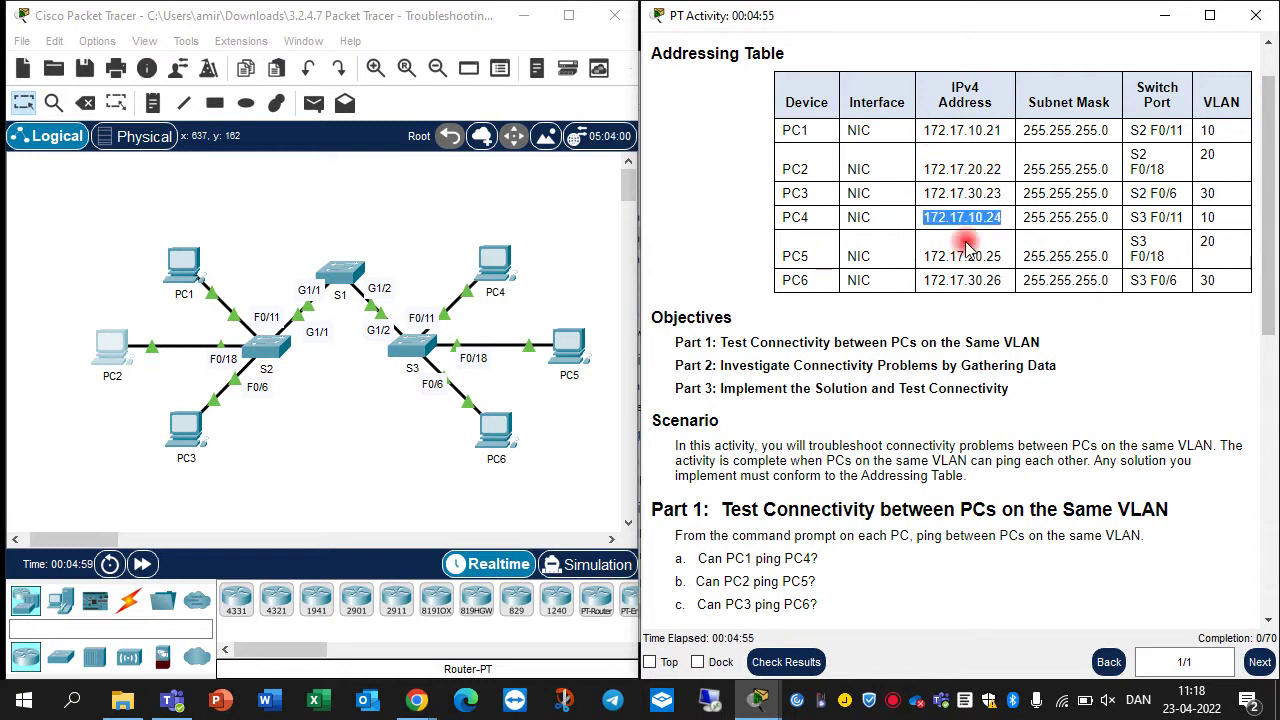
pyautogui.moveTo(1005, 258); pyautogui.dragTo(930, 257)
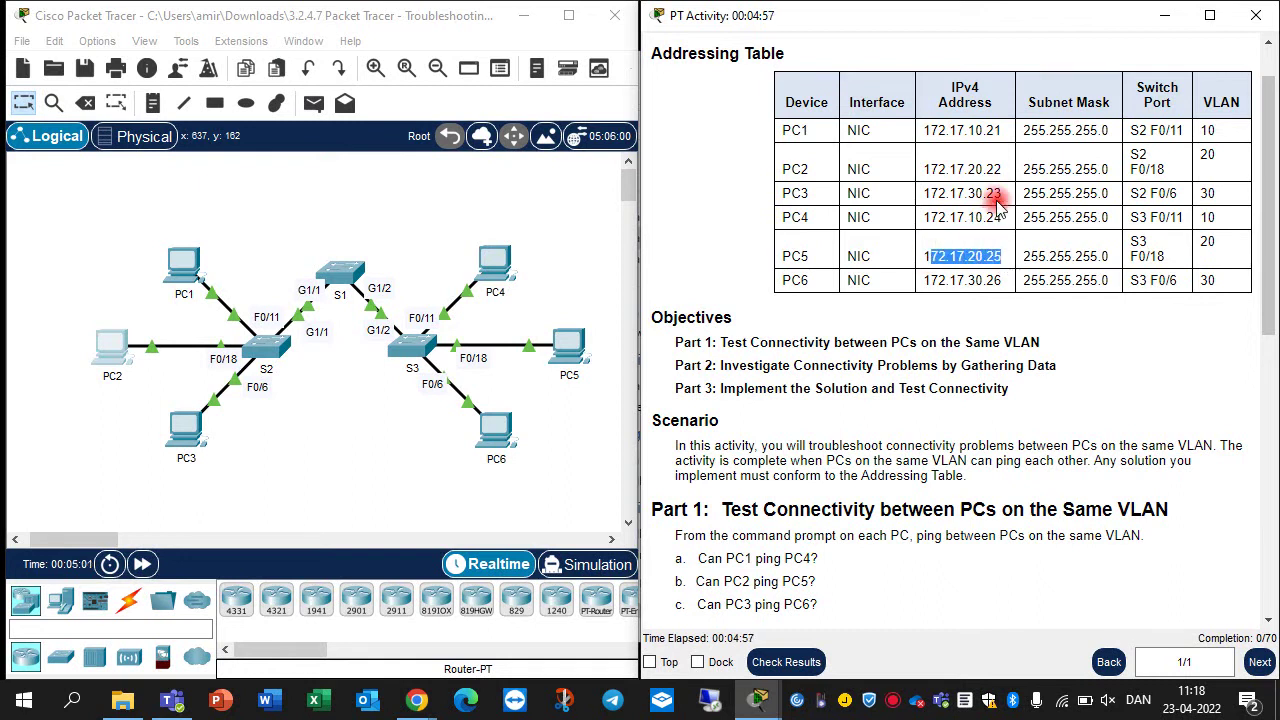
pyautogui.moveTo(1003, 170); pyautogui.dragTo(915, 169)
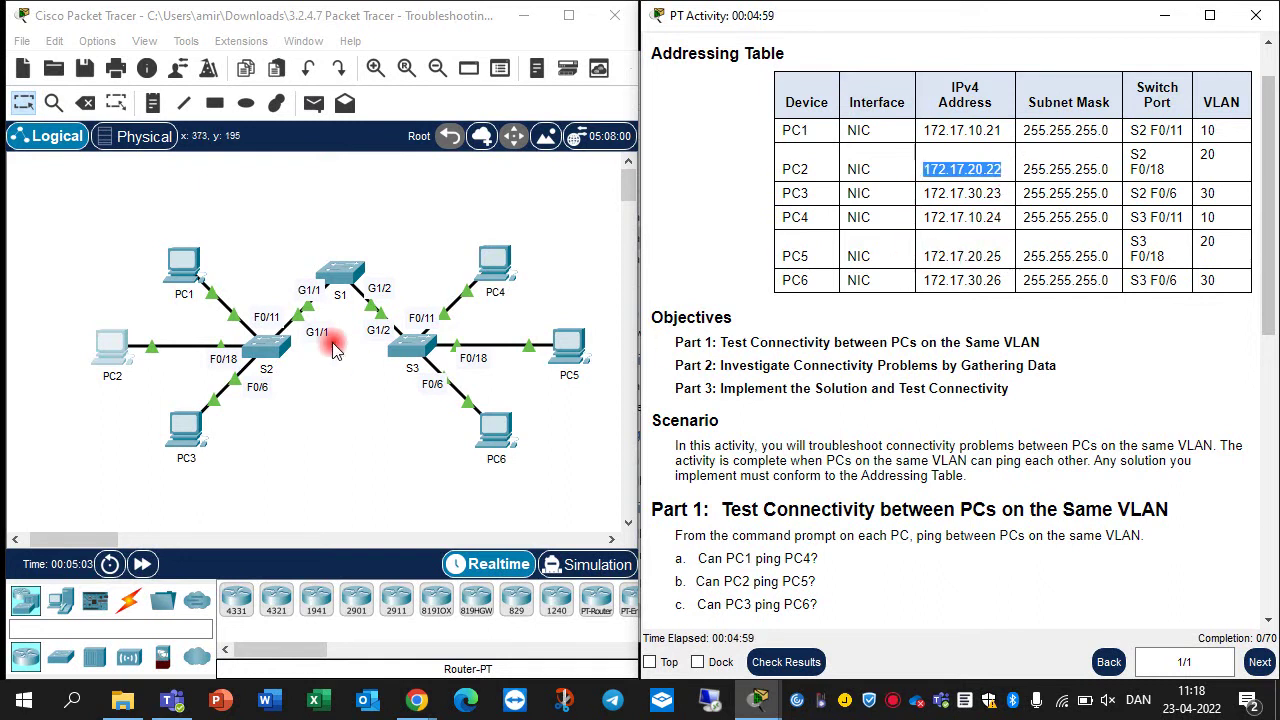
# Step: Ping PC4 at 172.17.10.24 from PC1's command prompt, then close the PC1 window
pyautogui.click(183, 258)
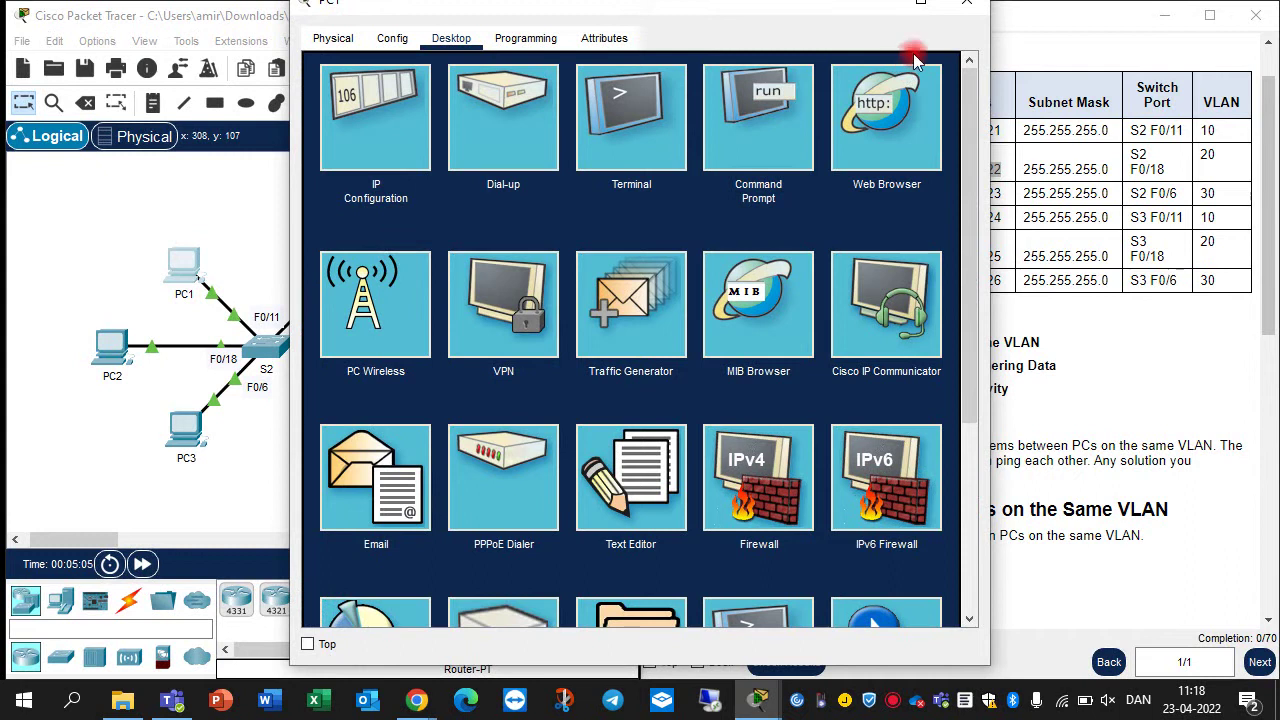
pyautogui.click(712, 120)
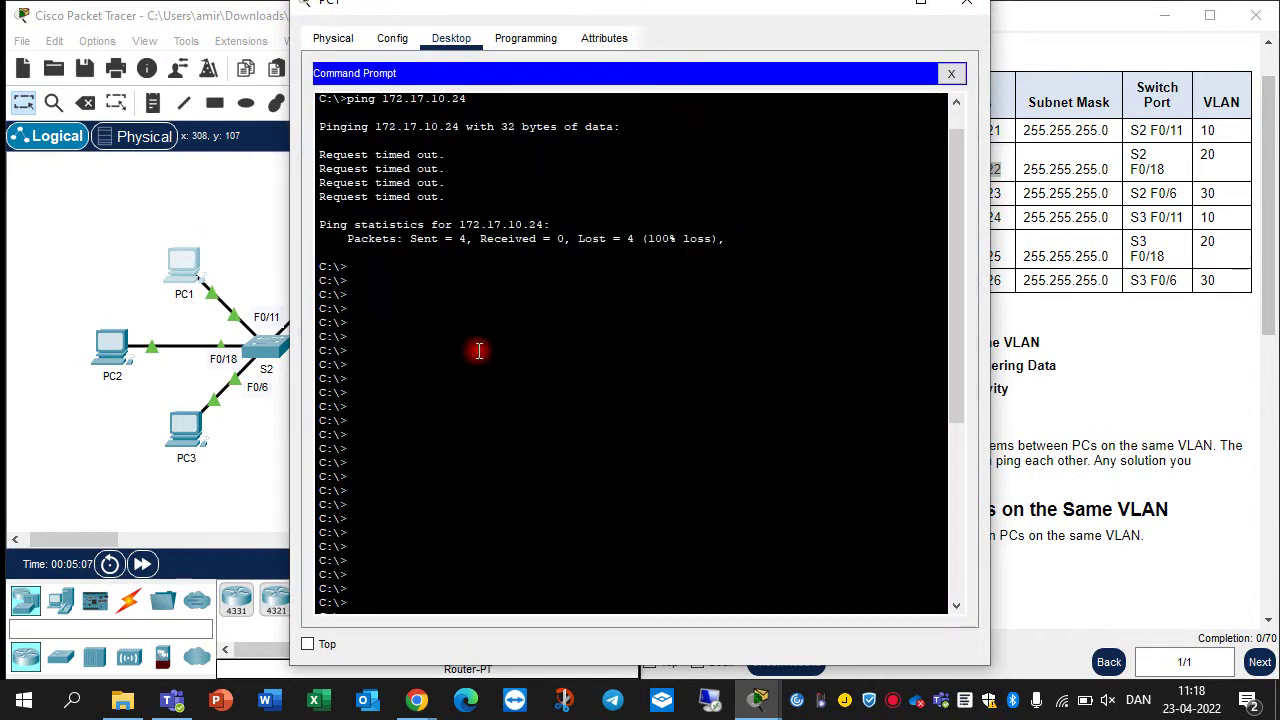
pyautogui.scroll(-7, 479, 350)
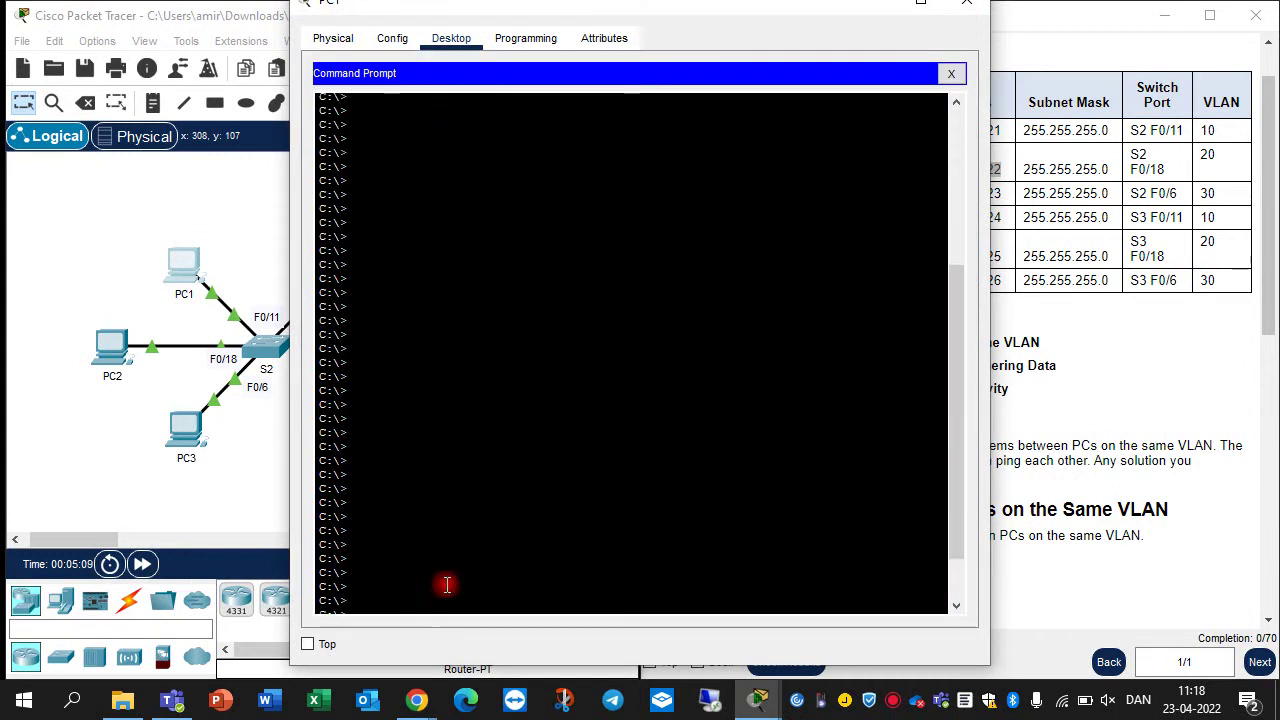
pyautogui.moveTo(411, 605); pyautogui.dragTo(423, 601)
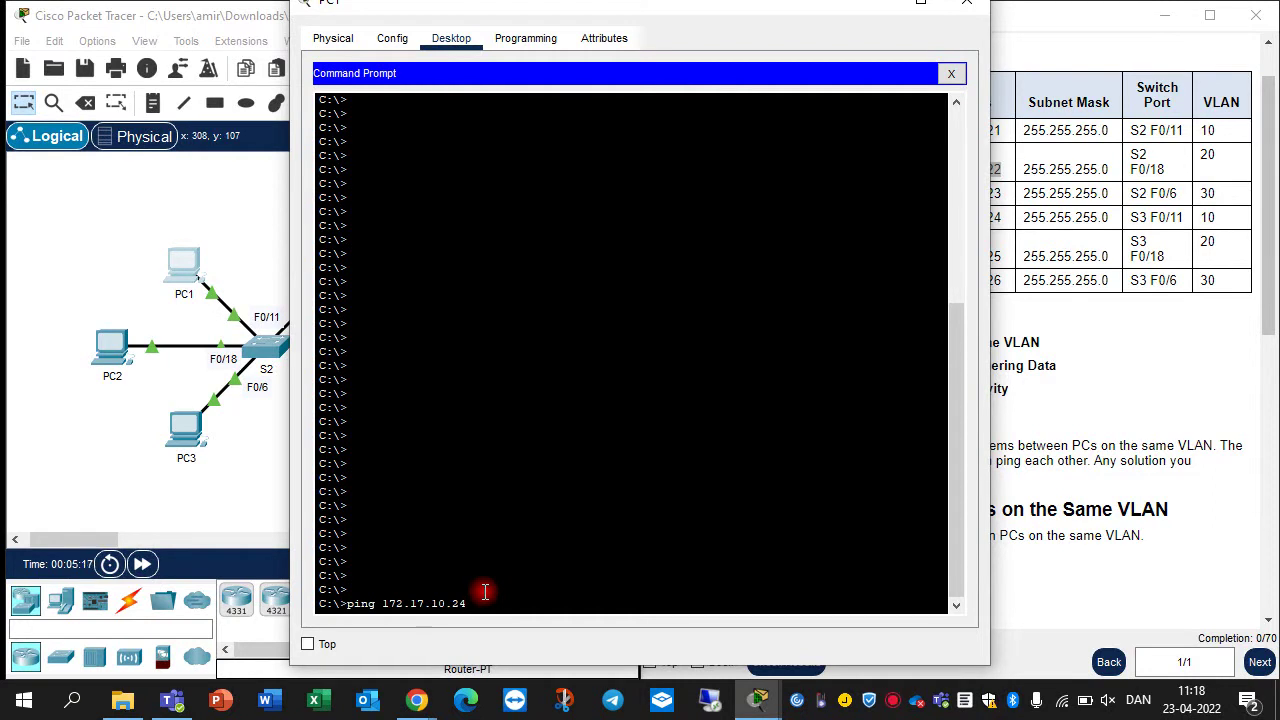
pyautogui.moveTo(674, 14); pyautogui.dragTo(496, 20)
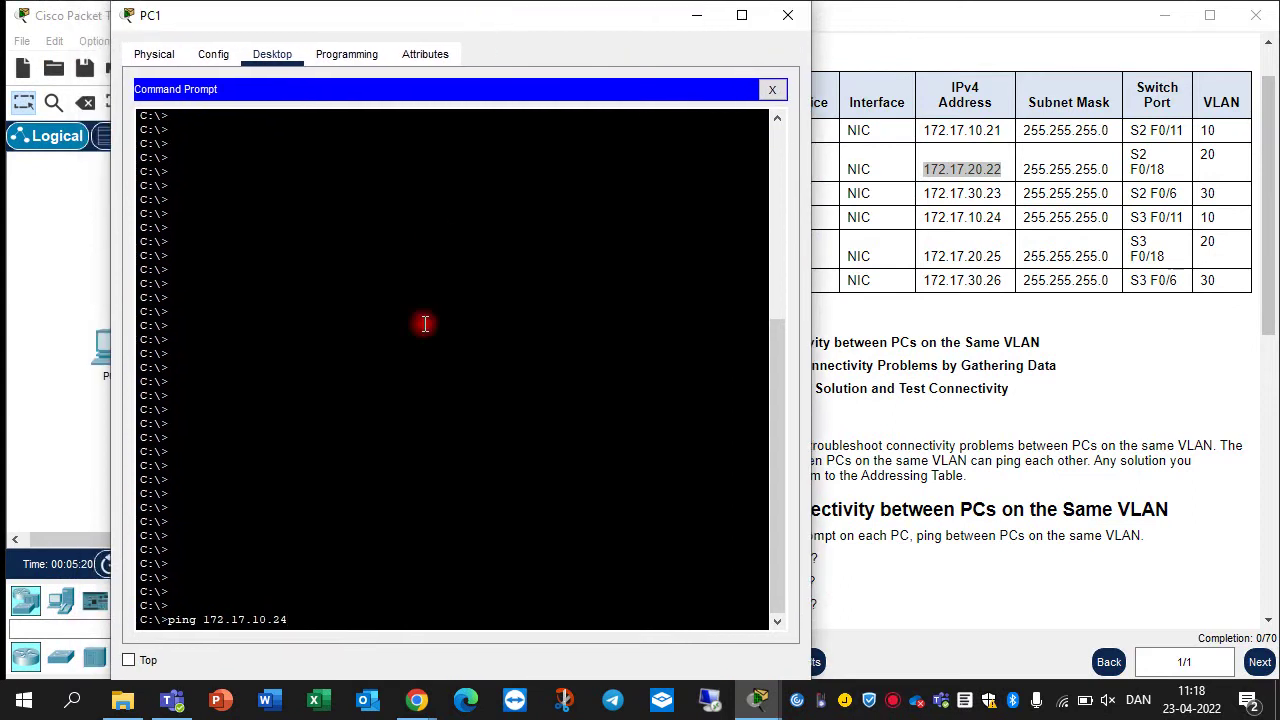
pyautogui.press('Return')
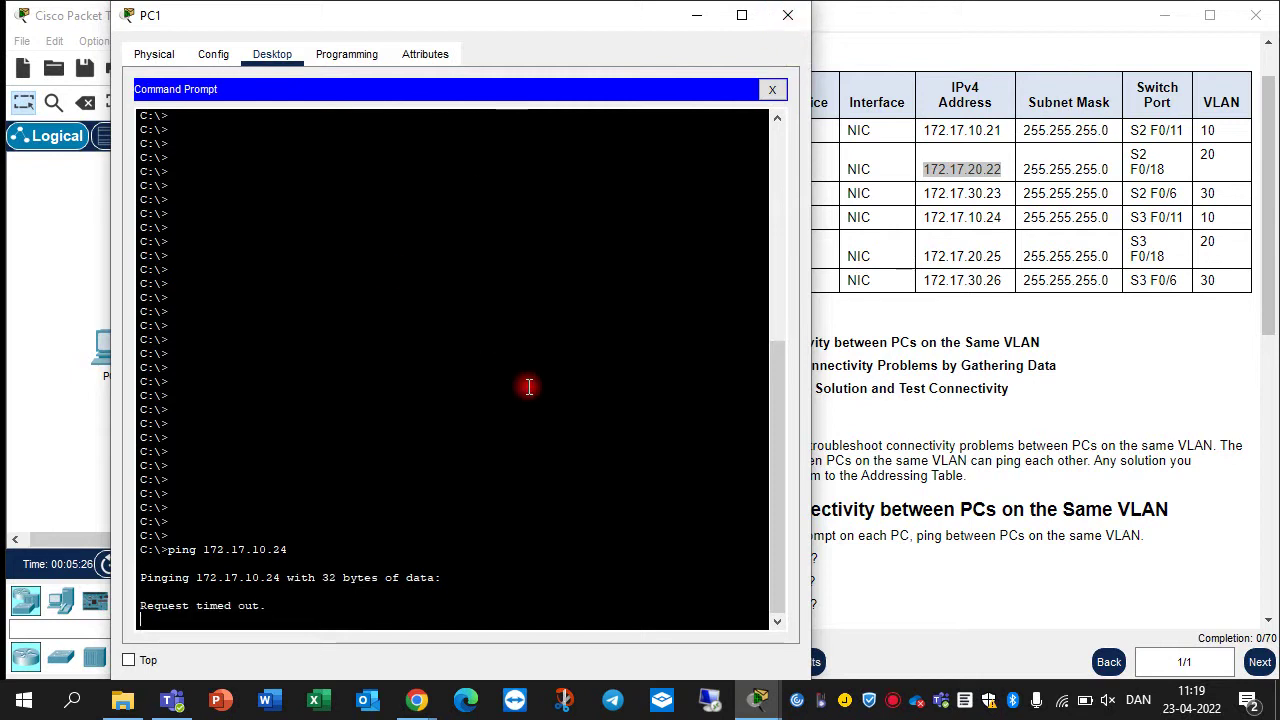
pyautogui.click(787, 16)
# Step: Ping PC5 at 172.17.20.25 from PC2's command prompt, check the address against the addressing table, and close PC2
pyautogui.click(110, 343)
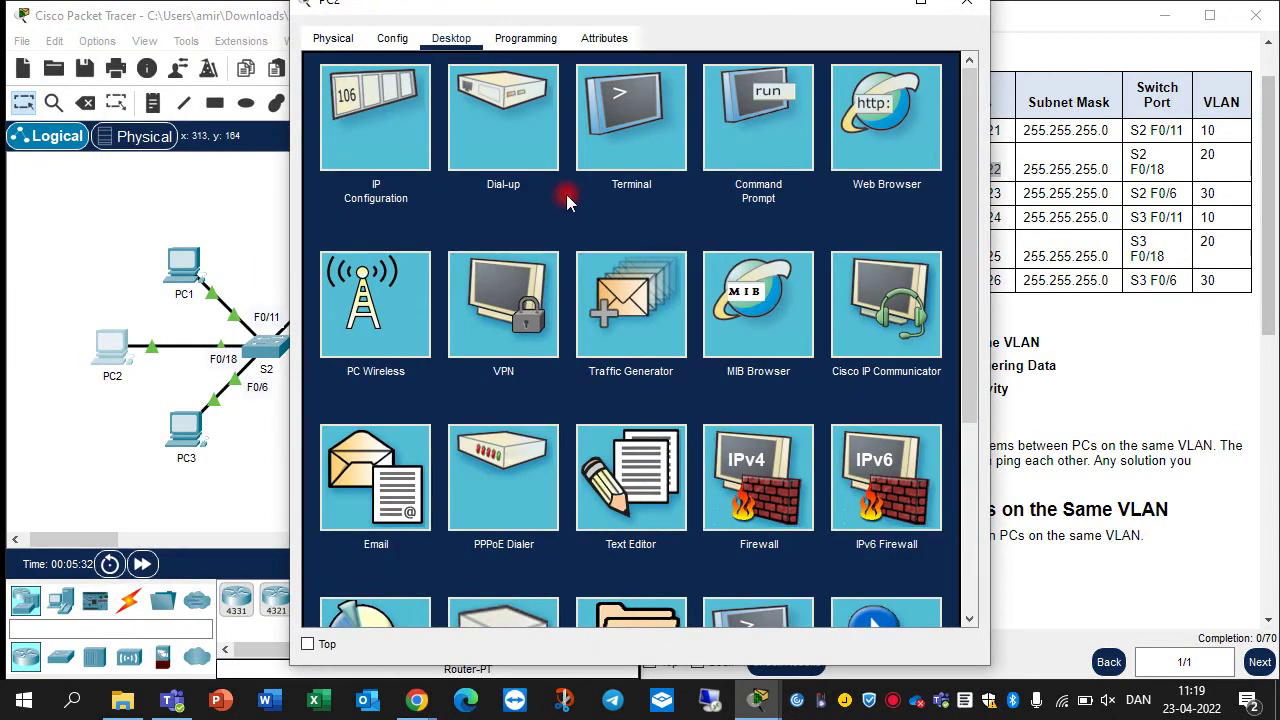
pyautogui.click(716, 150)
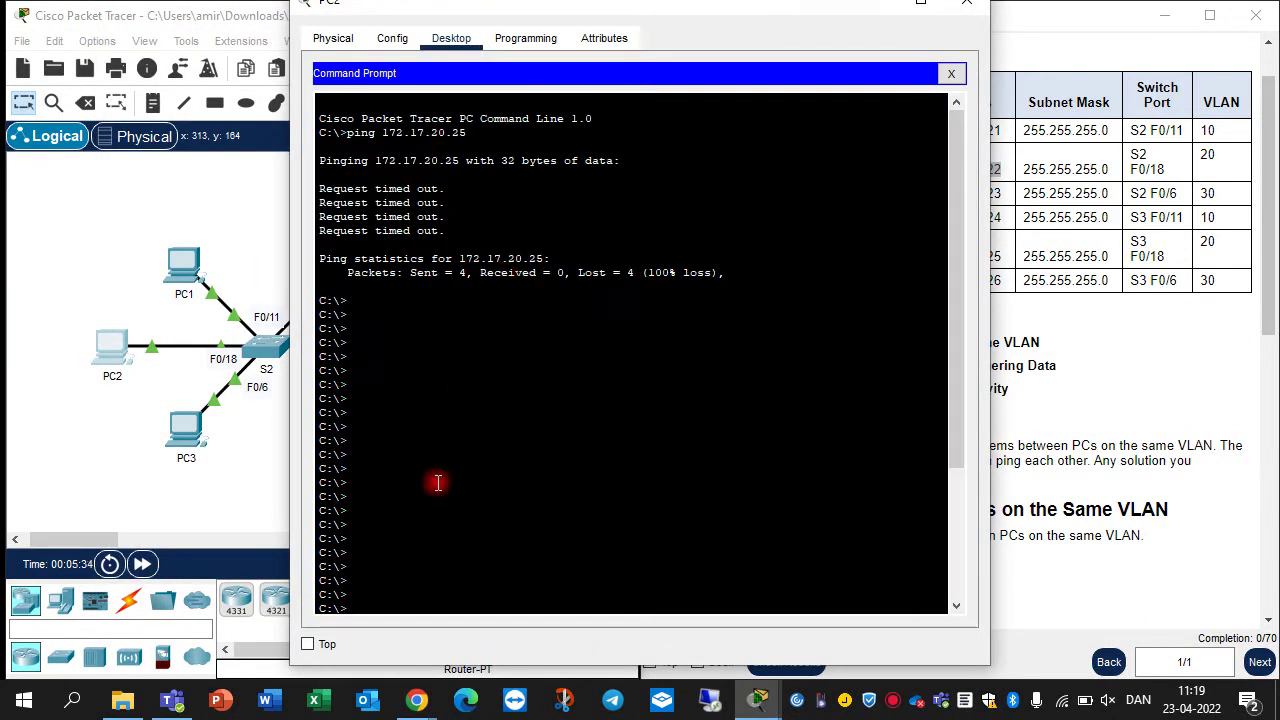
pyautogui.scroll(-5, 370, 343)
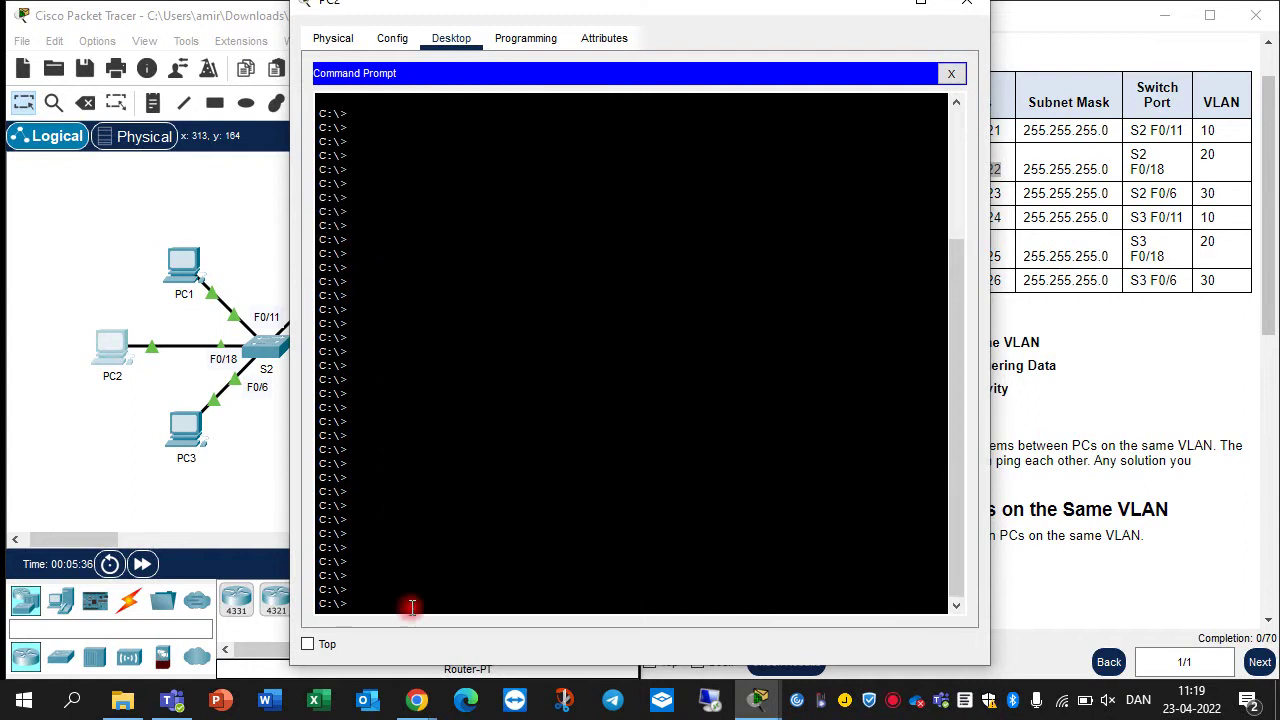
pyautogui.write('ping 172.17.20.25')
pyautogui.press('Return')
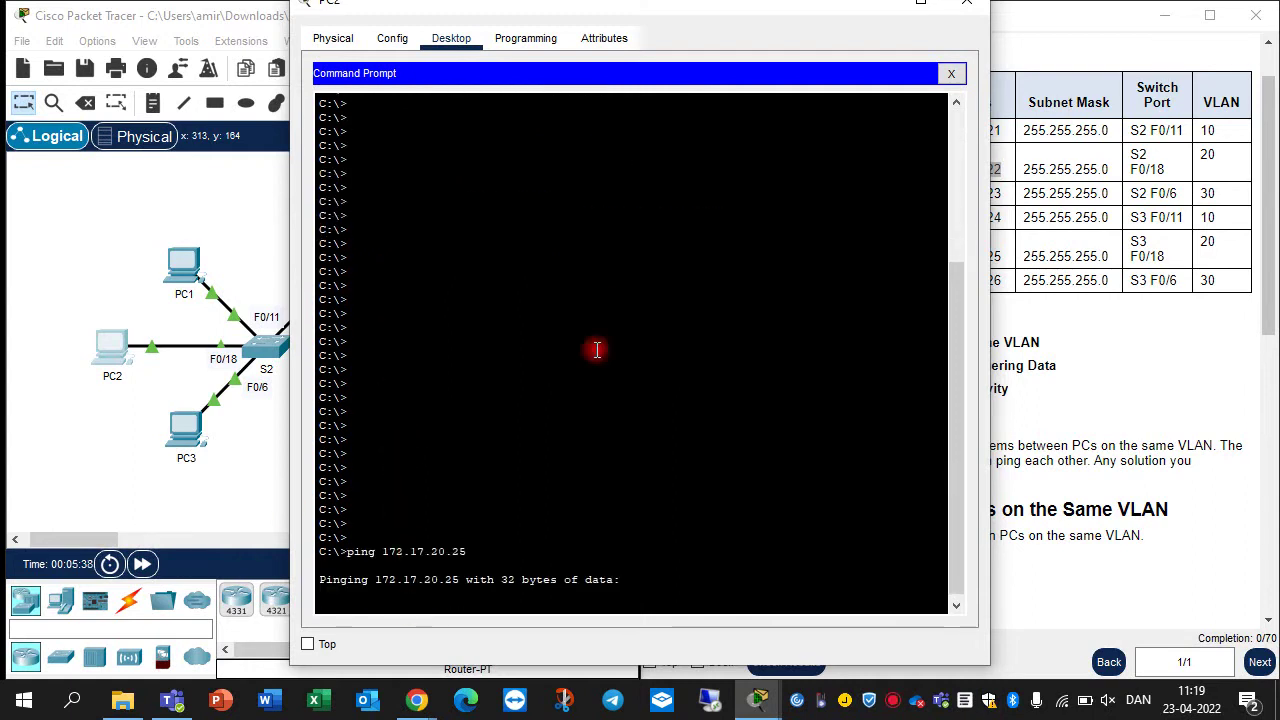
pyautogui.moveTo(572, 22); pyautogui.dragTo(354, 45)
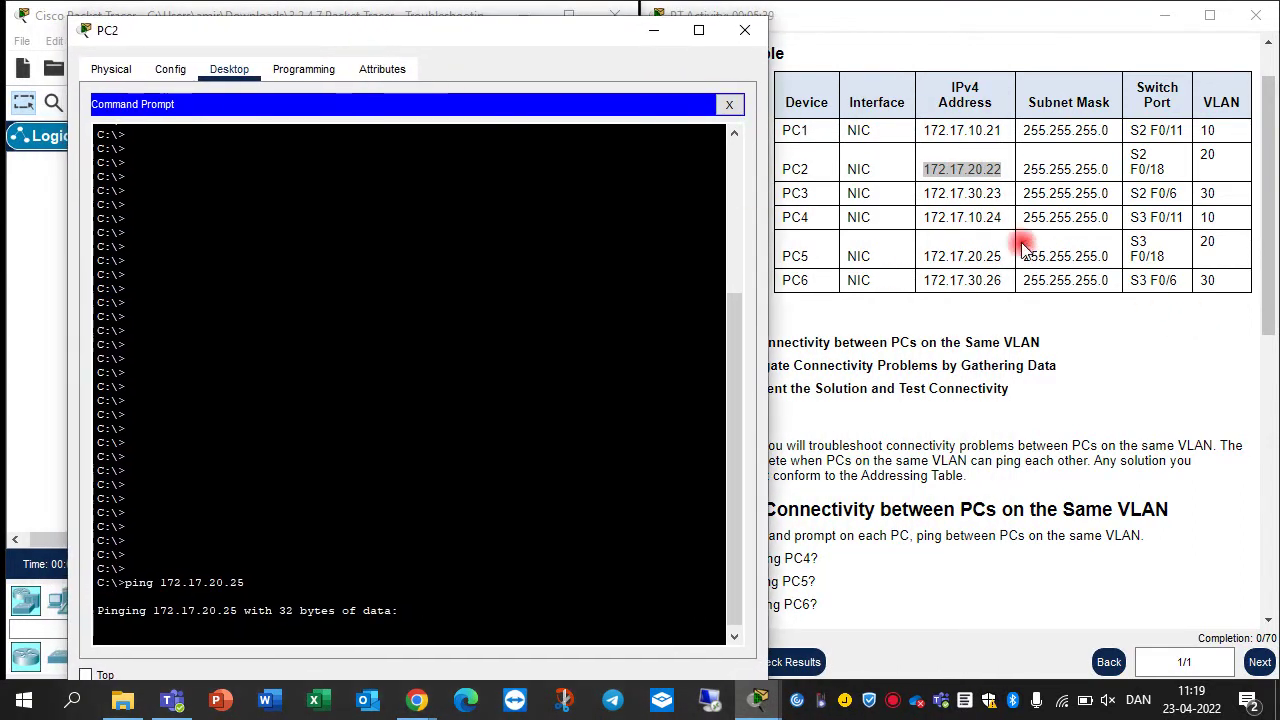
pyautogui.click(1003, 256)
pyautogui.moveTo(1001, 256); pyautogui.dragTo(930, 256)
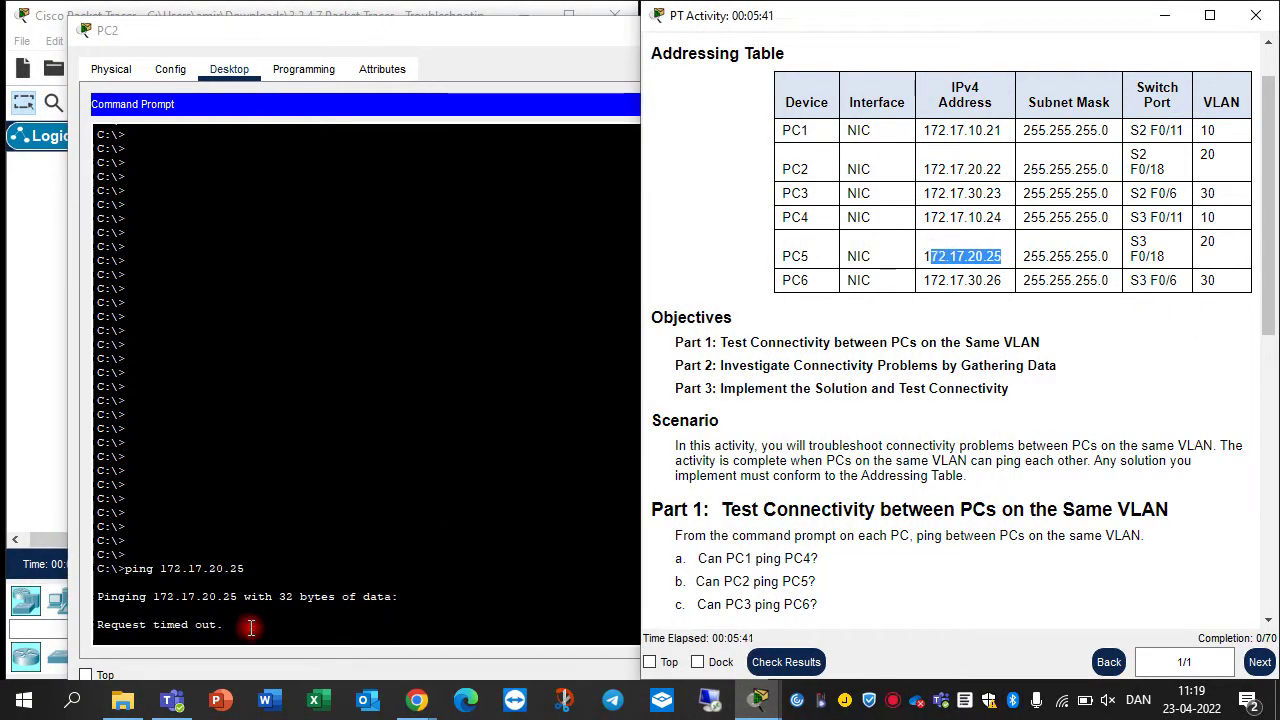
pyautogui.click(240, 571)
pyautogui.click(745, 31)
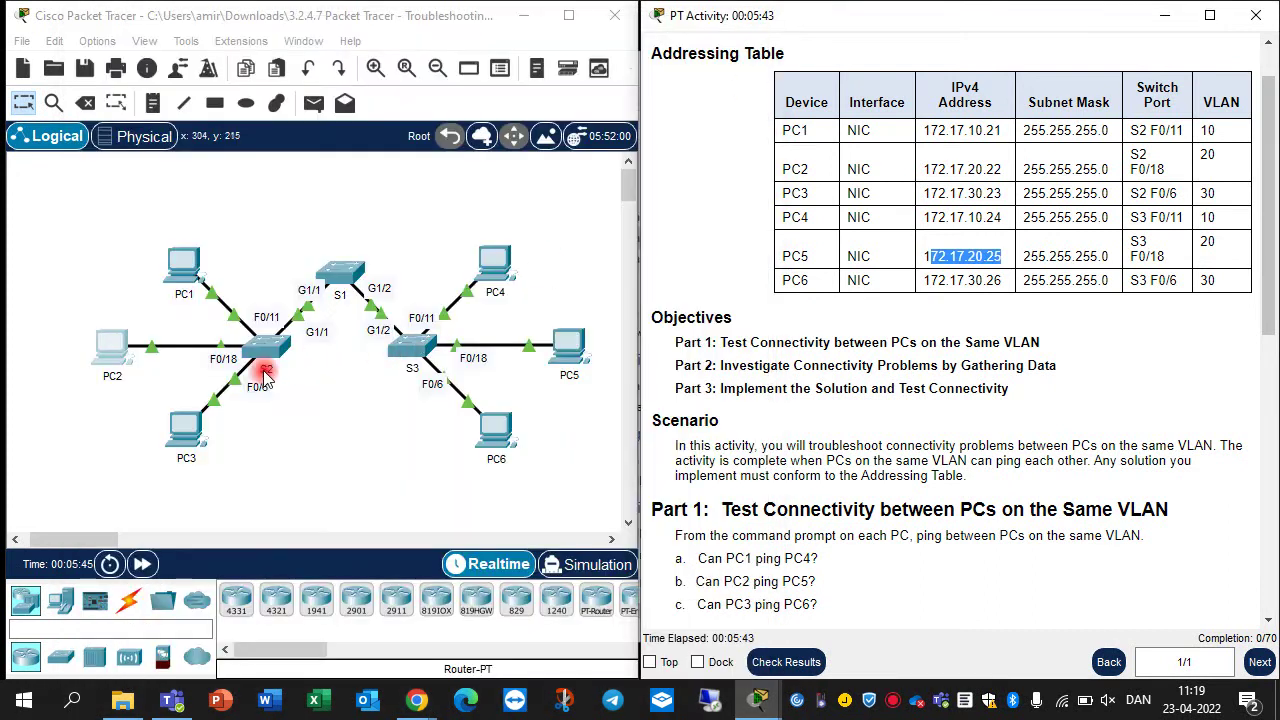
# Step: Ping PC6 at 172.17.30.26 from PC3's command prompt, check the address against the addressing table, and close PC3
pyautogui.click(180, 430)
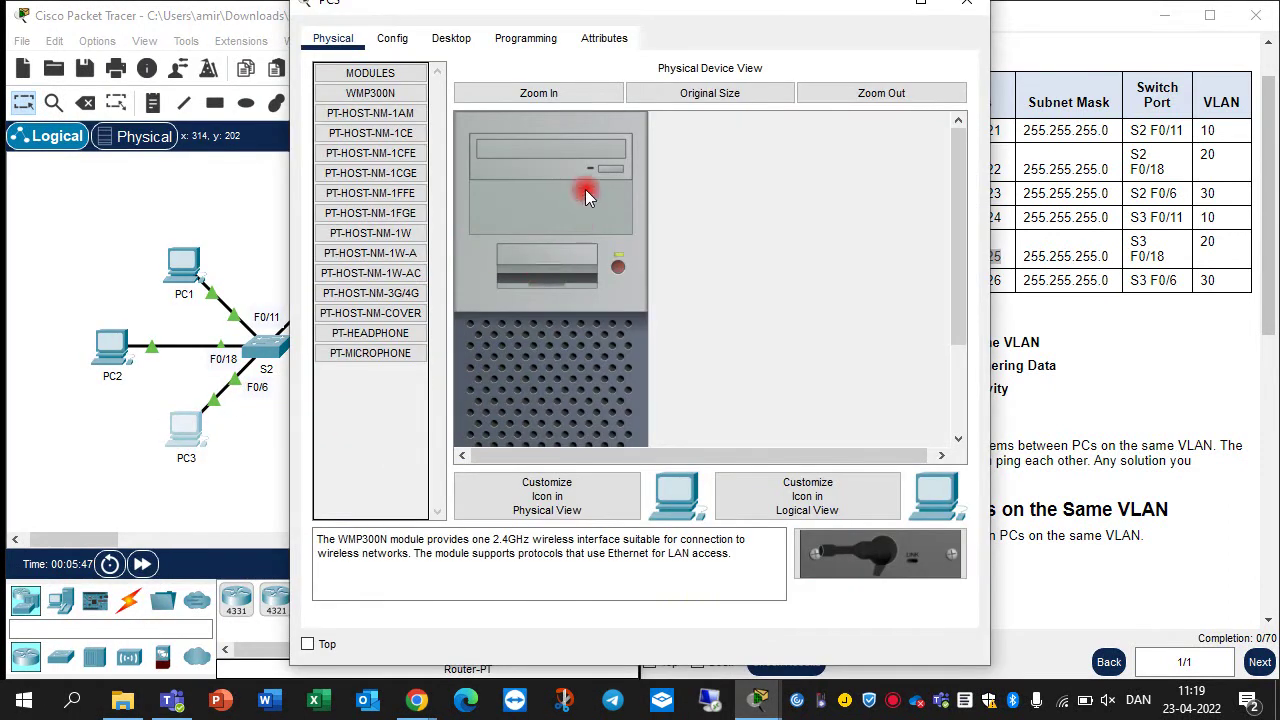
pyautogui.click(453, 39)
pyautogui.click(758, 118)
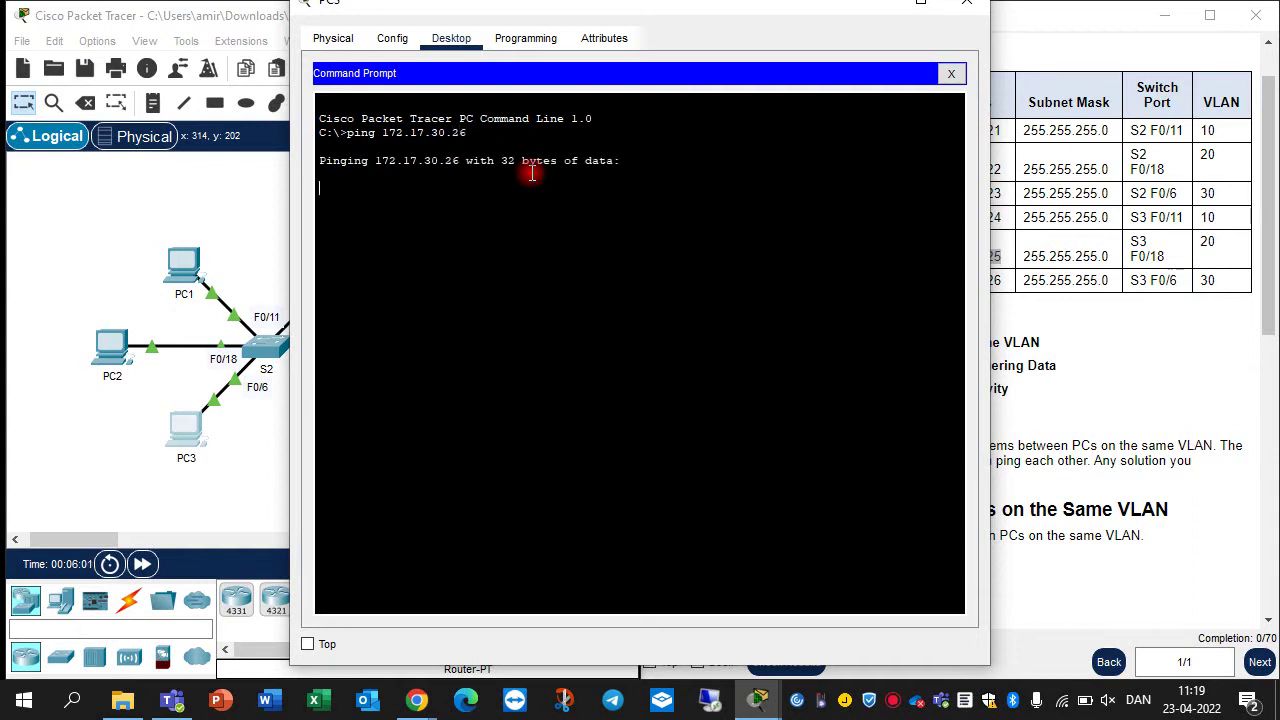
pyautogui.moveTo(681, 10); pyautogui.dragTo(488, 72)
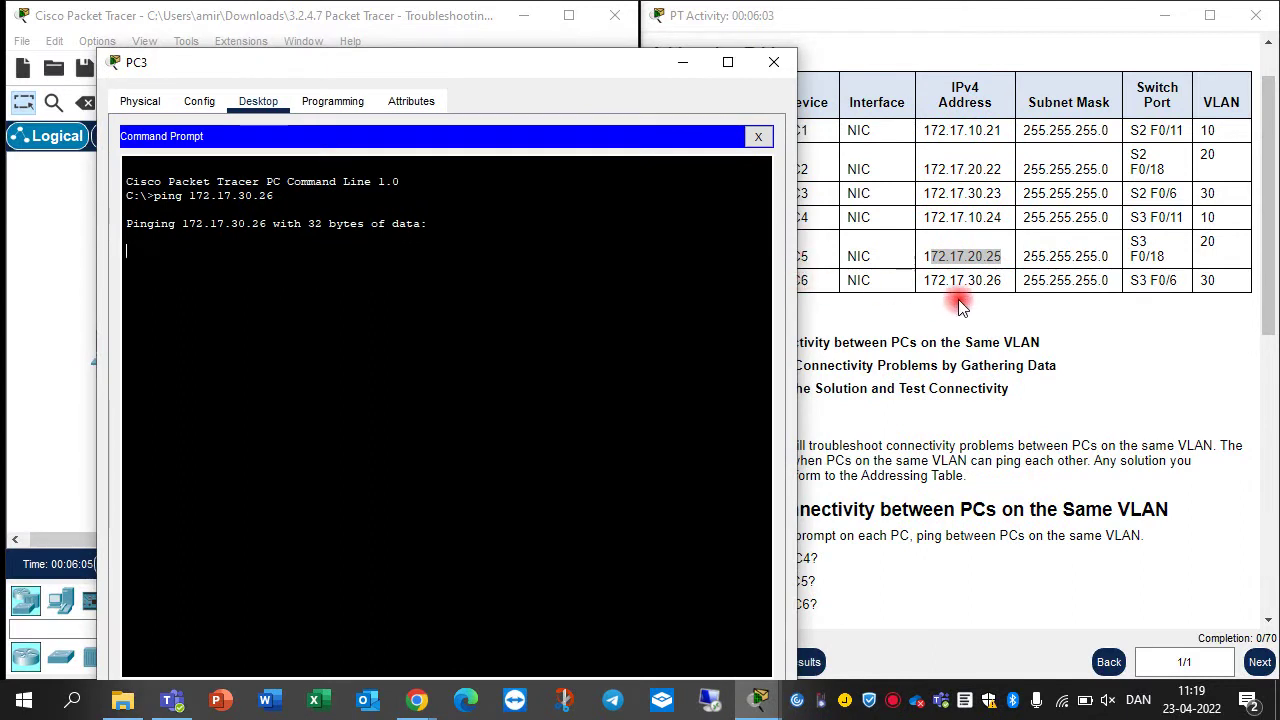
pyautogui.moveTo(1003, 283); pyautogui.dragTo(924, 287)
pyautogui.click(323, 238)
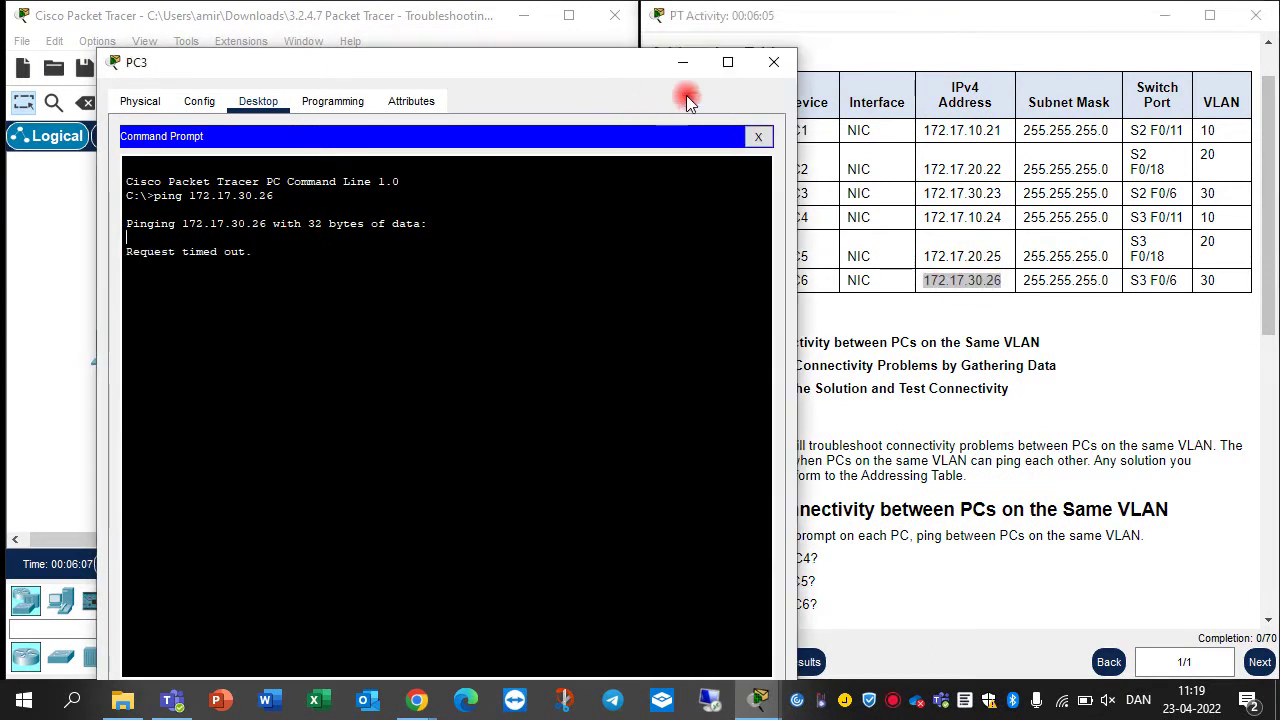
pyautogui.click(765, 57)
# Step: Read the Part 2 Step 1 instructions on verifying each PC's IP address and subnet mask
pyautogui.scroll(-2, 920, 390)
pyautogui.scroll(-4, 920, 390)
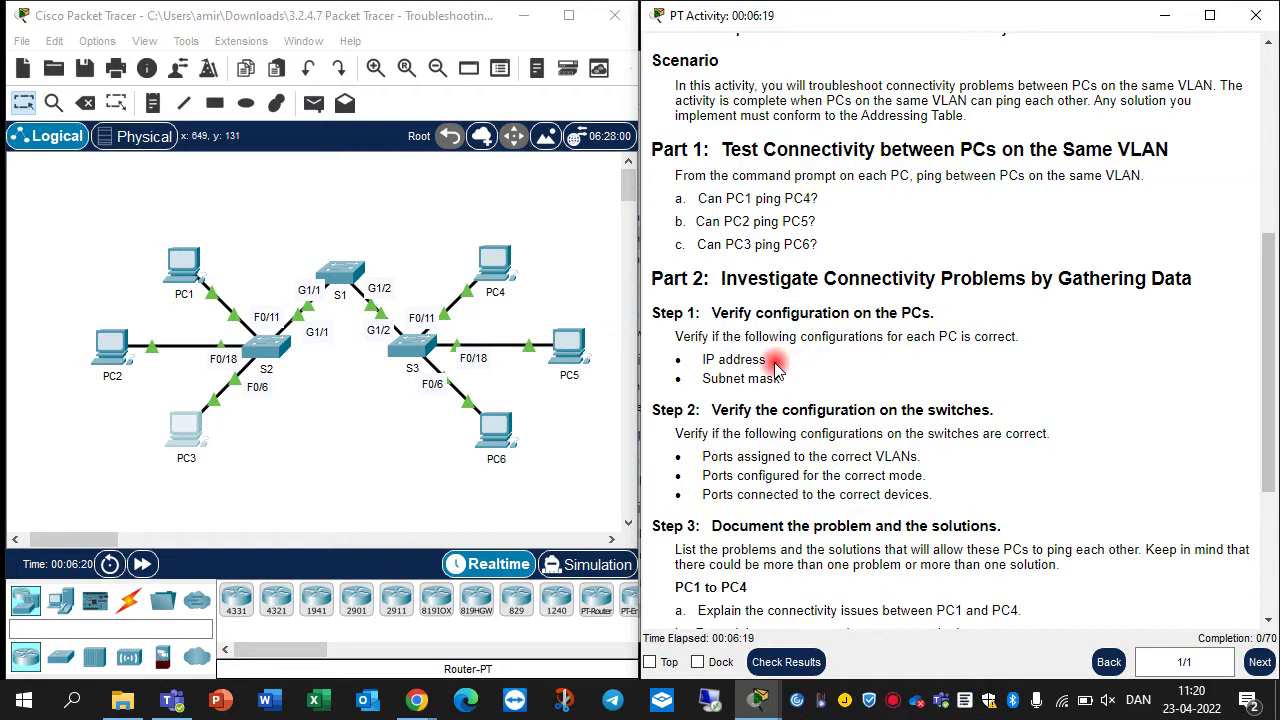
pyautogui.moveTo(776, 368); pyautogui.dragTo(646, 372)
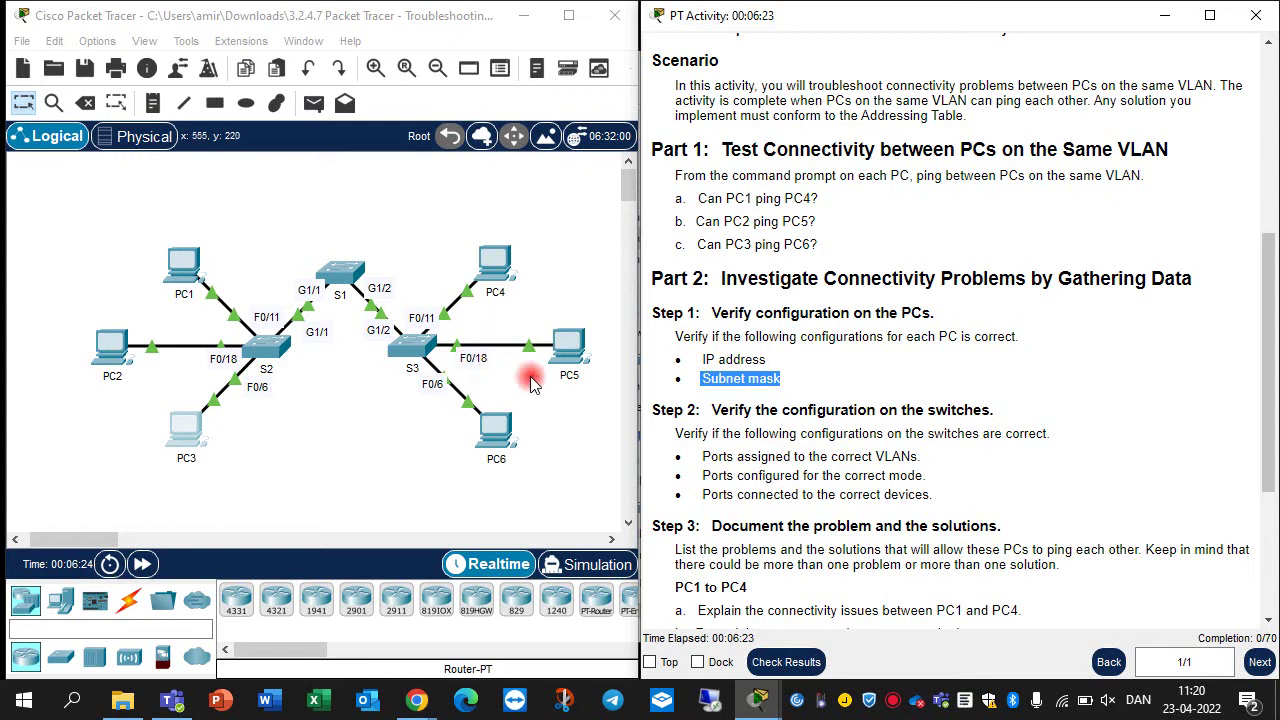
# Step: Check PC1's IPv4 address and subnet mask in its IP configuration against the addressing table, then close PC1
pyautogui.scroll(6, 836, 316)
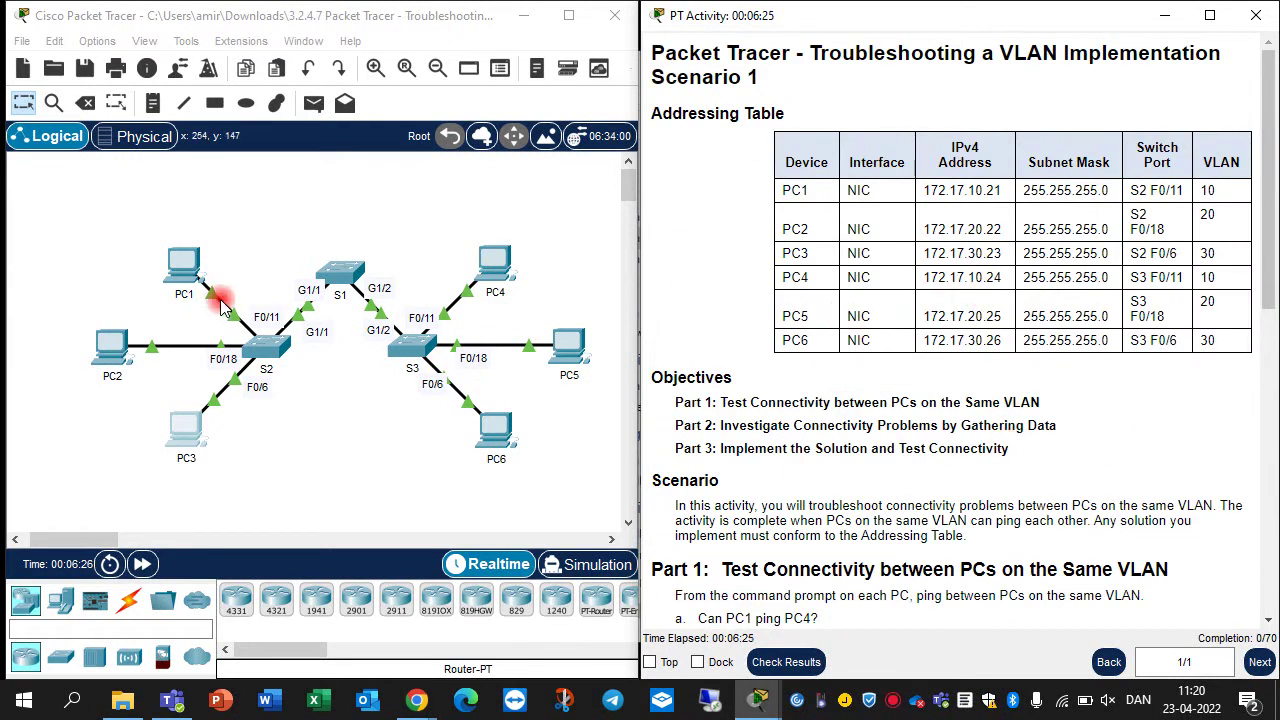
pyautogui.click(178, 264)
pyautogui.click(392, 122)
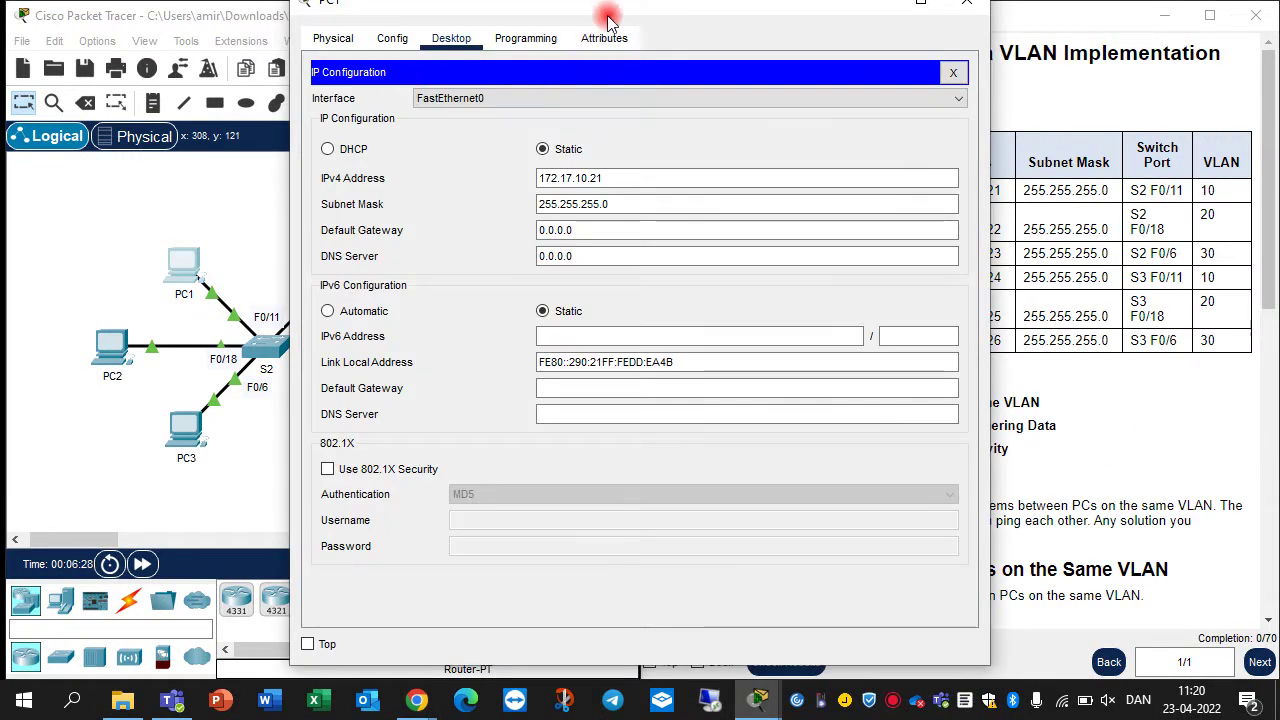
pyautogui.moveTo(575, 5); pyautogui.dragTo(369, 28)
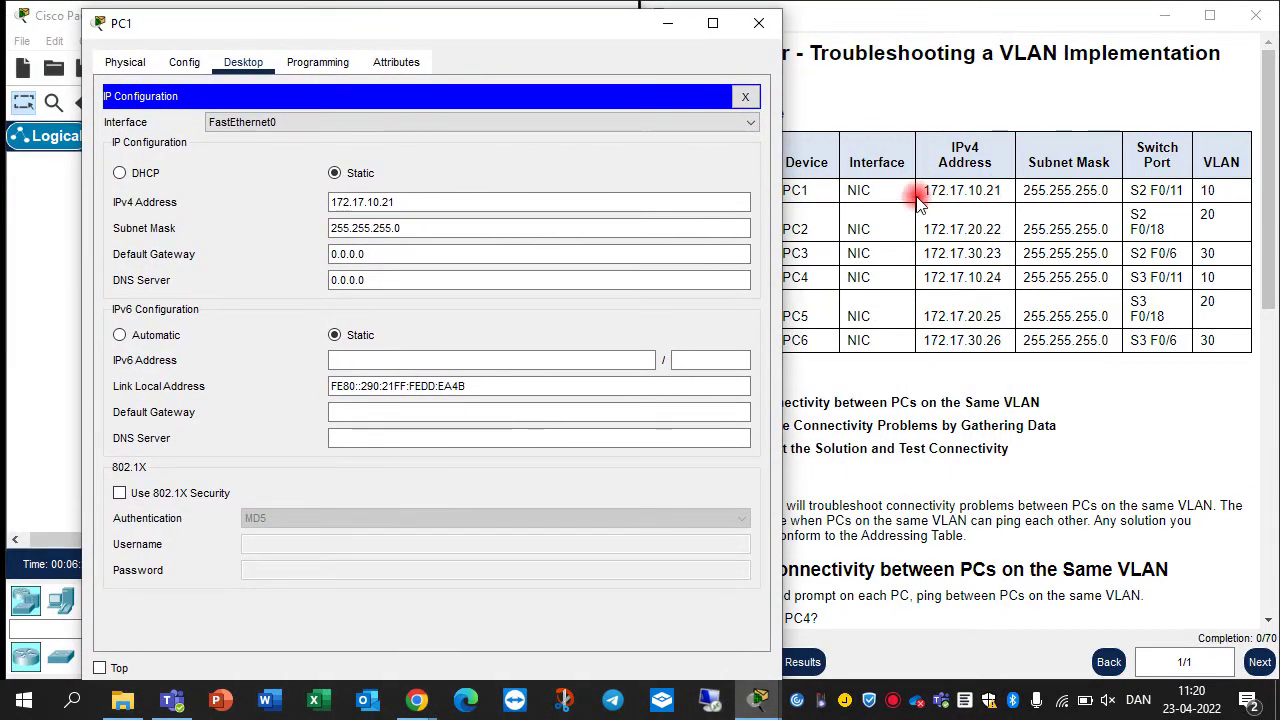
pyautogui.click(760, 30)
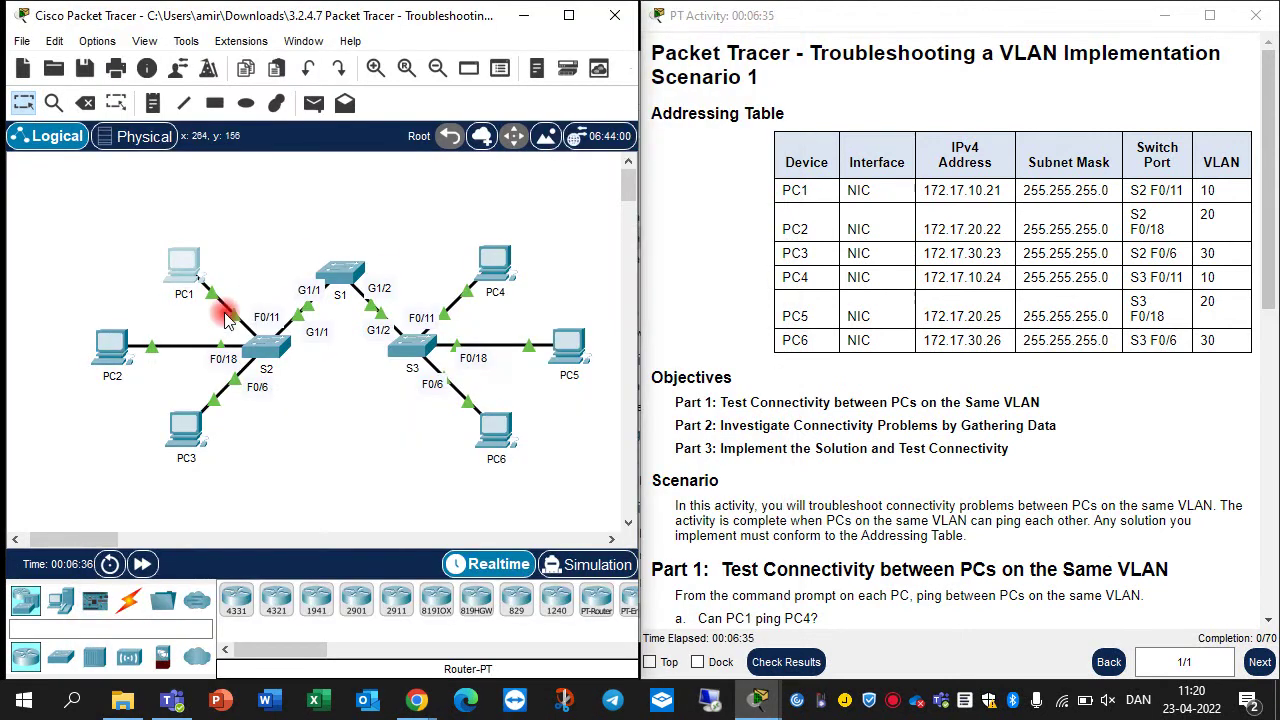
# Step: Check PC2's IPv4 address and subnet mask in its IP configuration against the addressing table, then close PC2
pyautogui.click(110, 350)
pyautogui.click(430, 148)
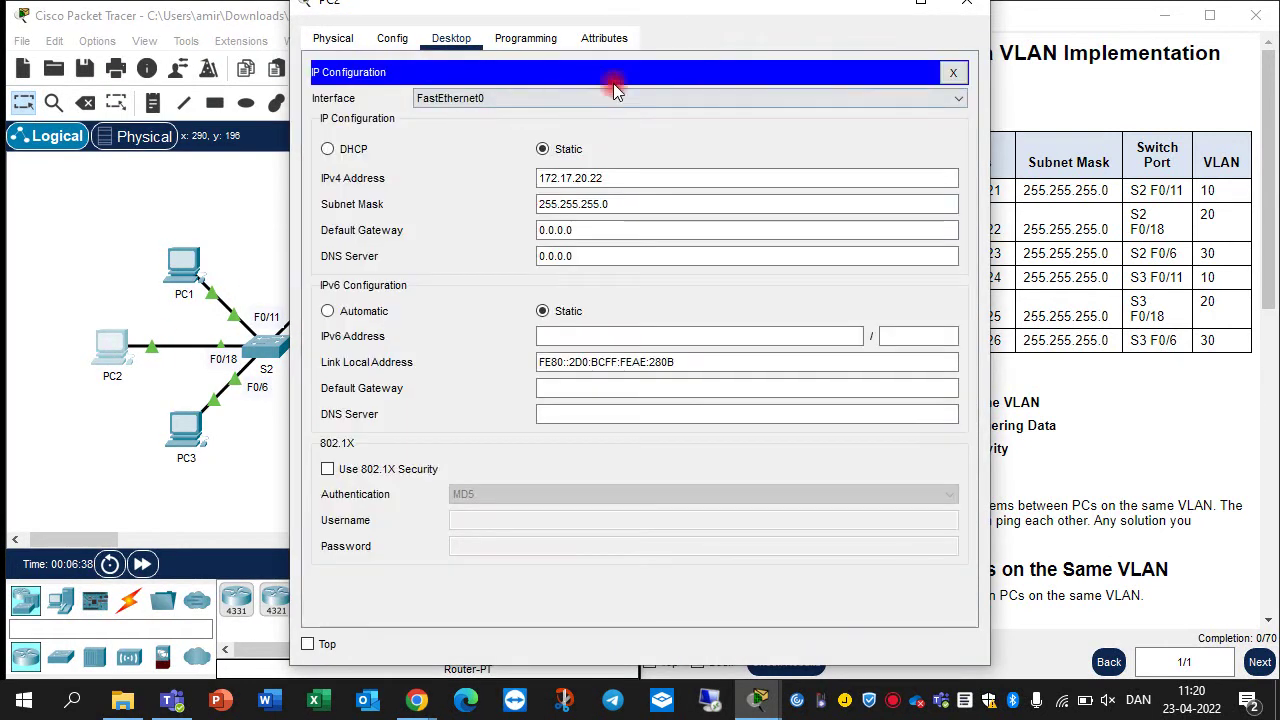
pyautogui.moveTo(586, 10); pyautogui.dragTo(335, 35)
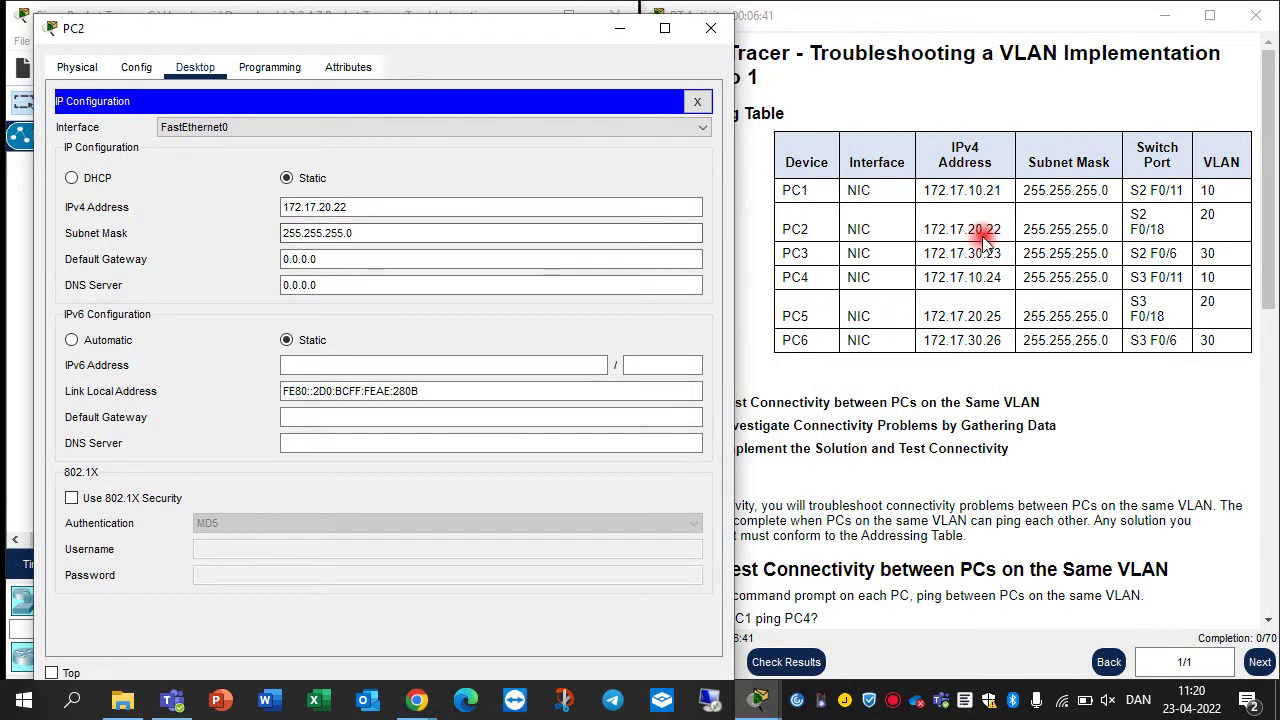
pyautogui.click(366, 234)
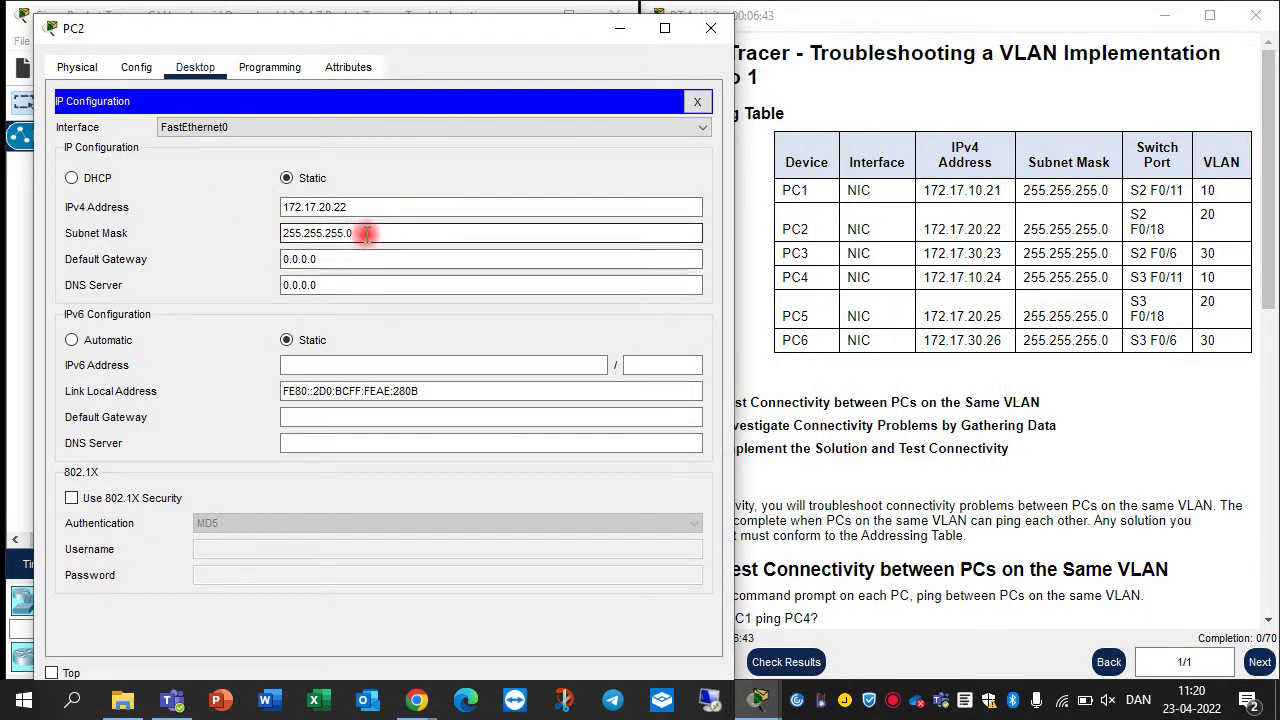
pyautogui.click(711, 28)
# Step: Check PC3's IPv4 address and subnet mask in its IP configuration against the addressing table, then close PC3
pyautogui.click(188, 430)
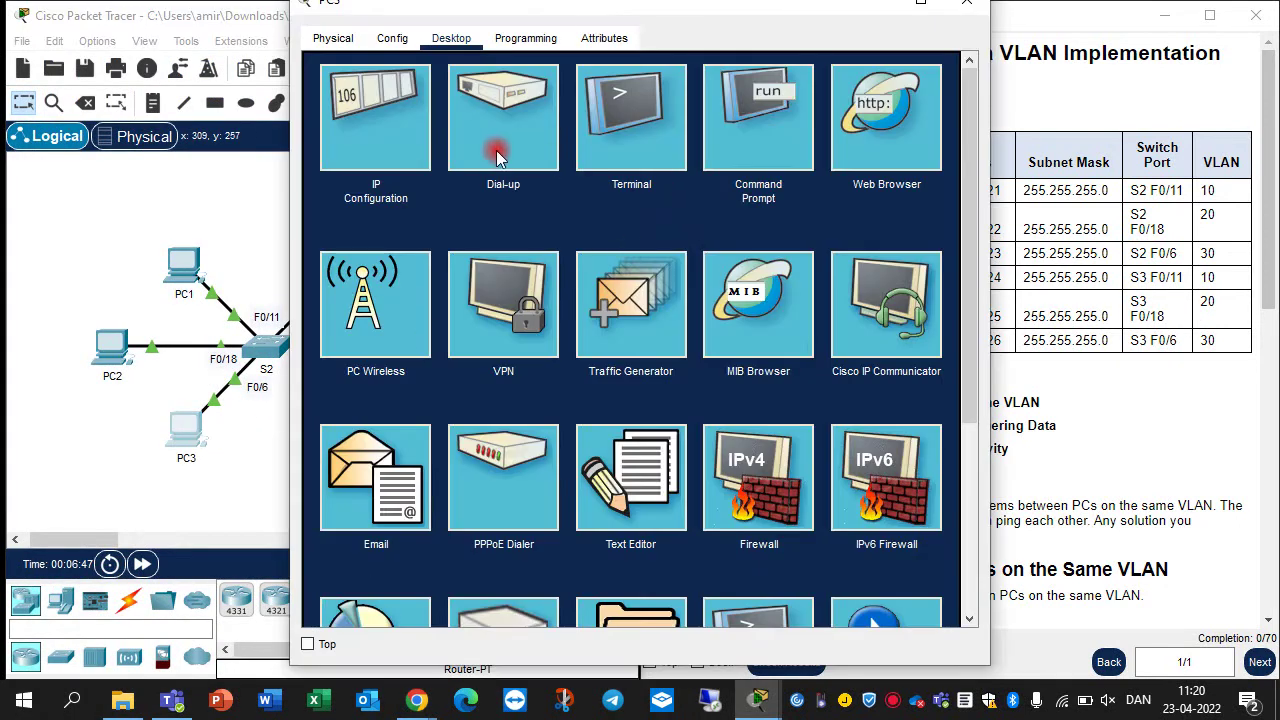
pyautogui.click(418, 140)
pyautogui.moveTo(766, 20); pyautogui.dragTo(530, 50)
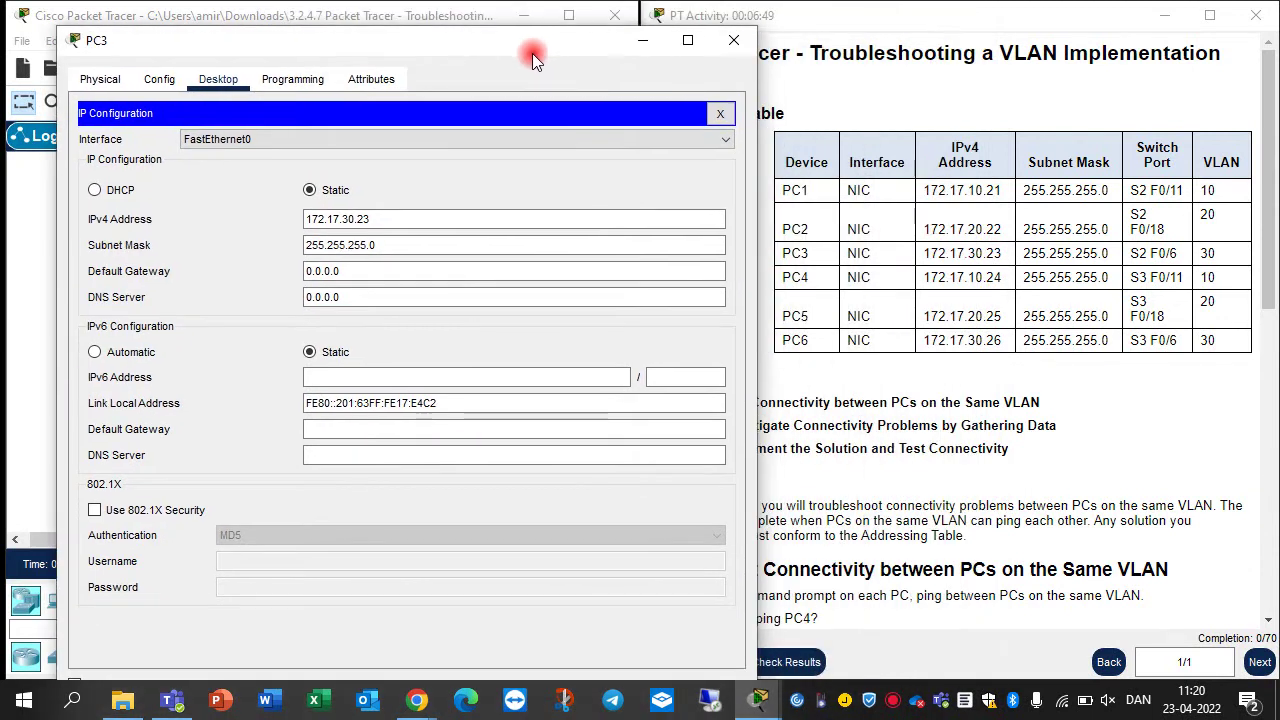
pyautogui.click(415, 217)
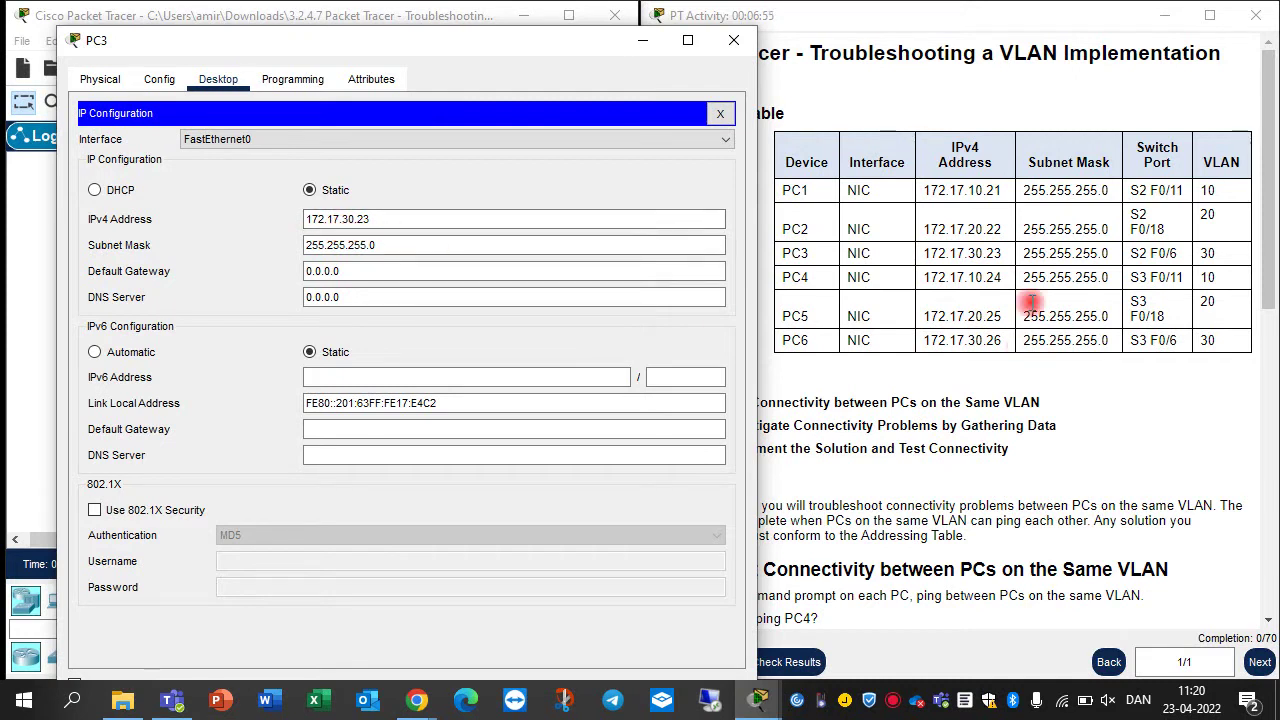
pyautogui.click(383, 248)
pyautogui.click(734, 40)
# Step: Check PC4's IPv4 address and subnet mask in its IP configuration against the addressing table, then close PC4
pyautogui.click(487, 268)
pyautogui.click(409, 123)
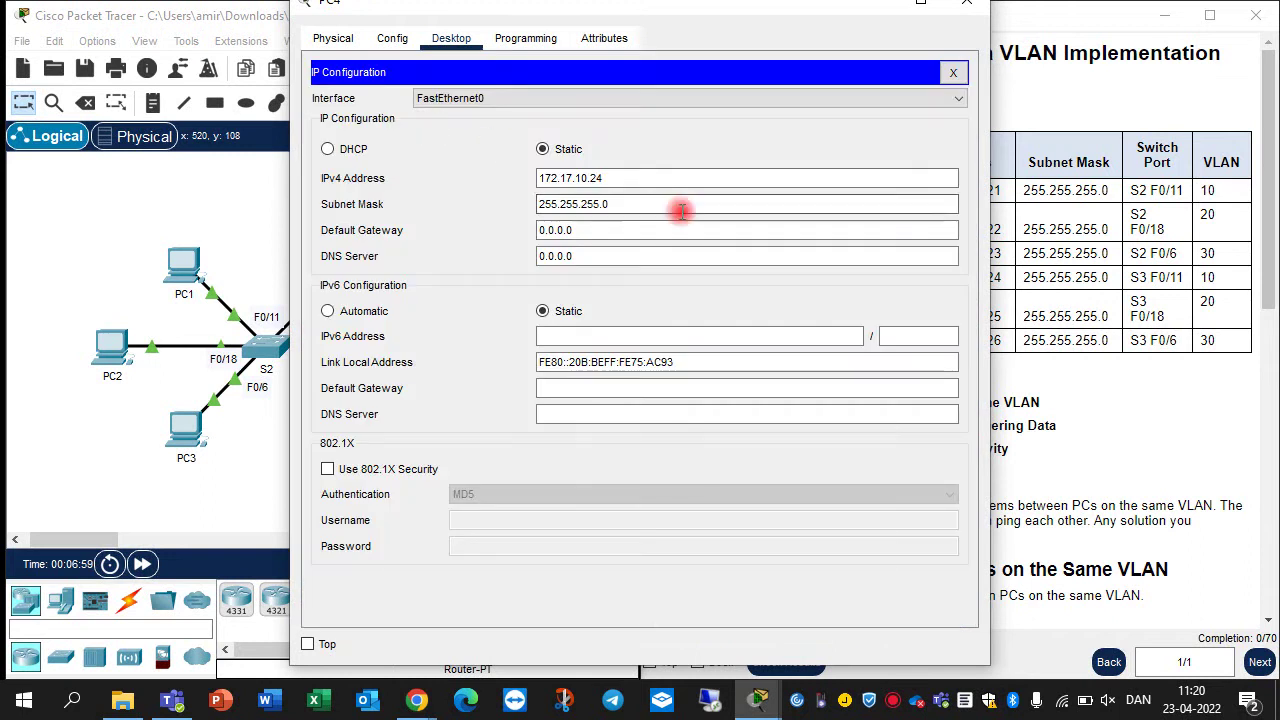
pyautogui.moveTo(677, 12); pyautogui.dragTo(421, 47)
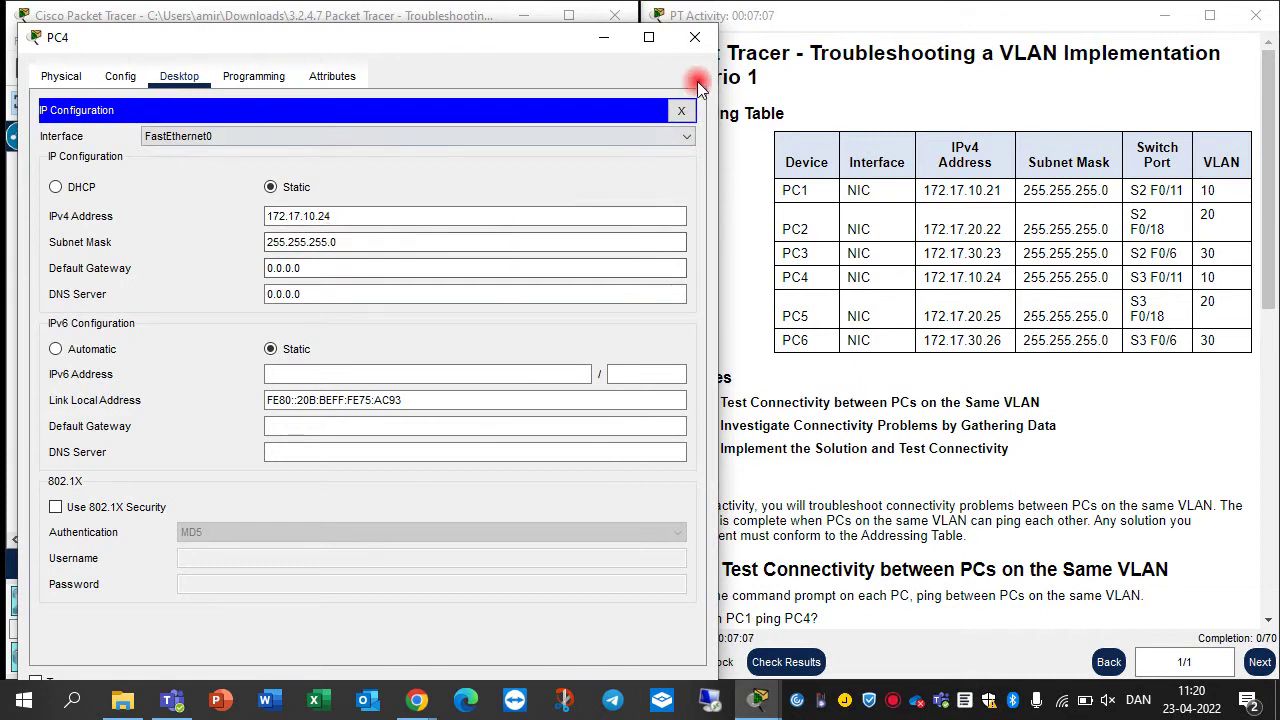
pyautogui.click(692, 38)
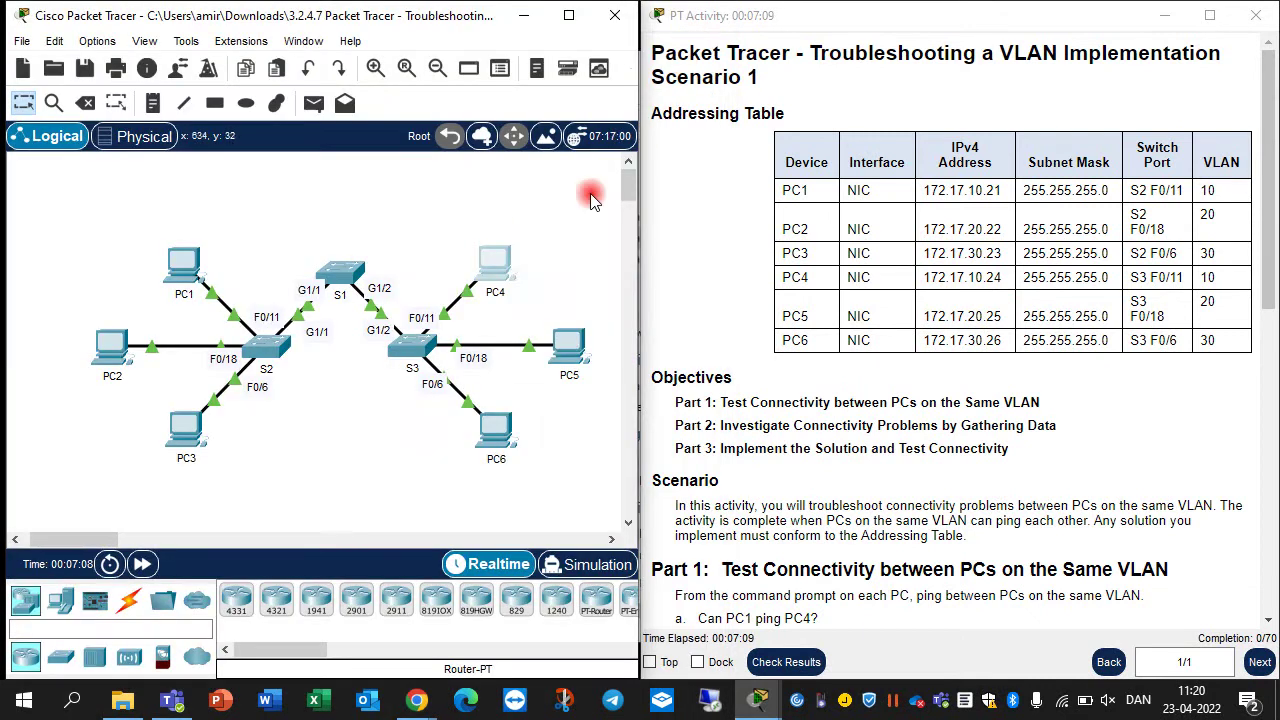
# Step: Check PC5's IPv4 address and subnet mask in its IP configuration against the addressing table, then close PC5
pyautogui.click(586, 351)
pyautogui.click(406, 103)
pyautogui.moveTo(655, 30); pyautogui.dragTo(424, 61)
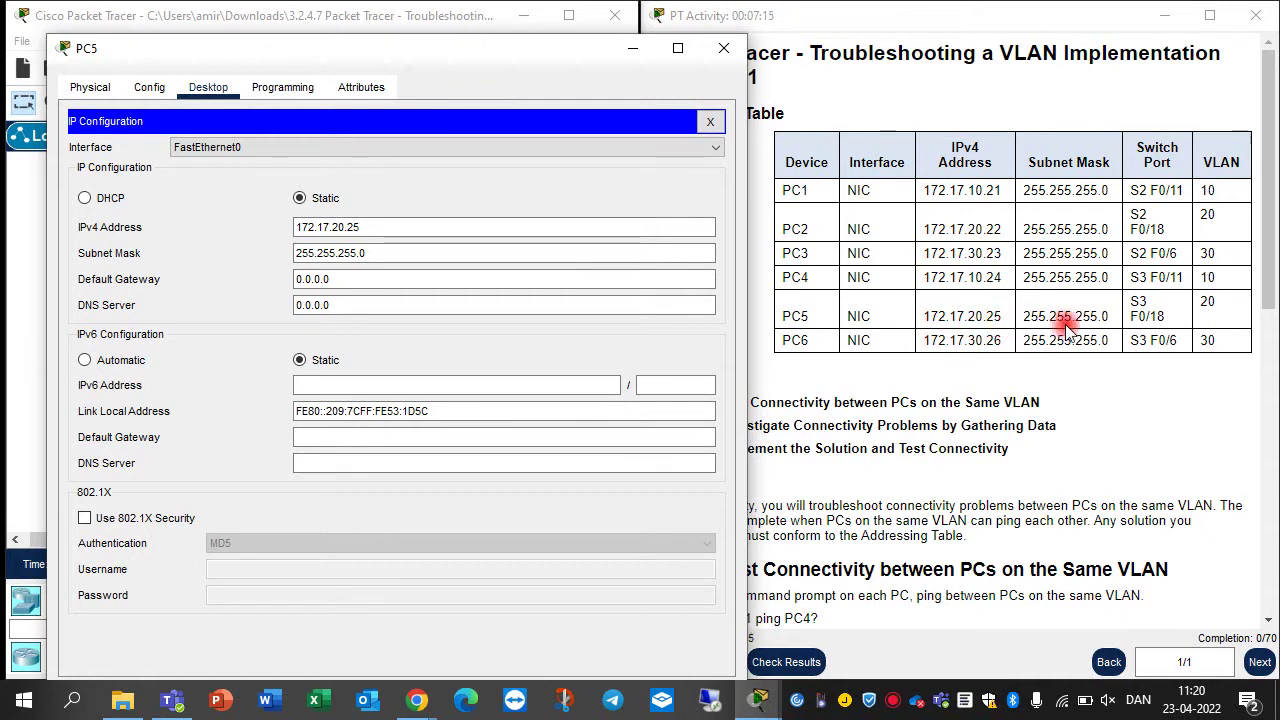
pyautogui.click(724, 48)
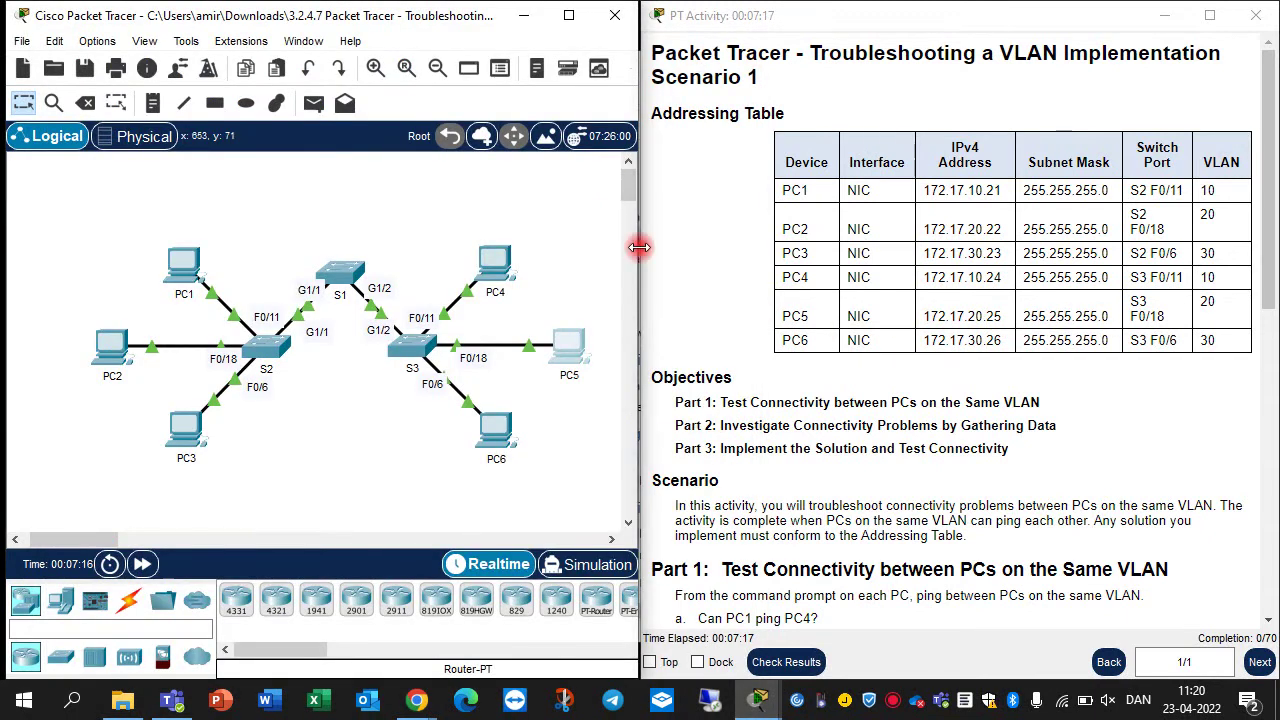
# Step: Compare PC6's IP configuration with the addressing table, set its IPv4 address to 172.17.30.26, and close PC6
pyautogui.click(510, 428)
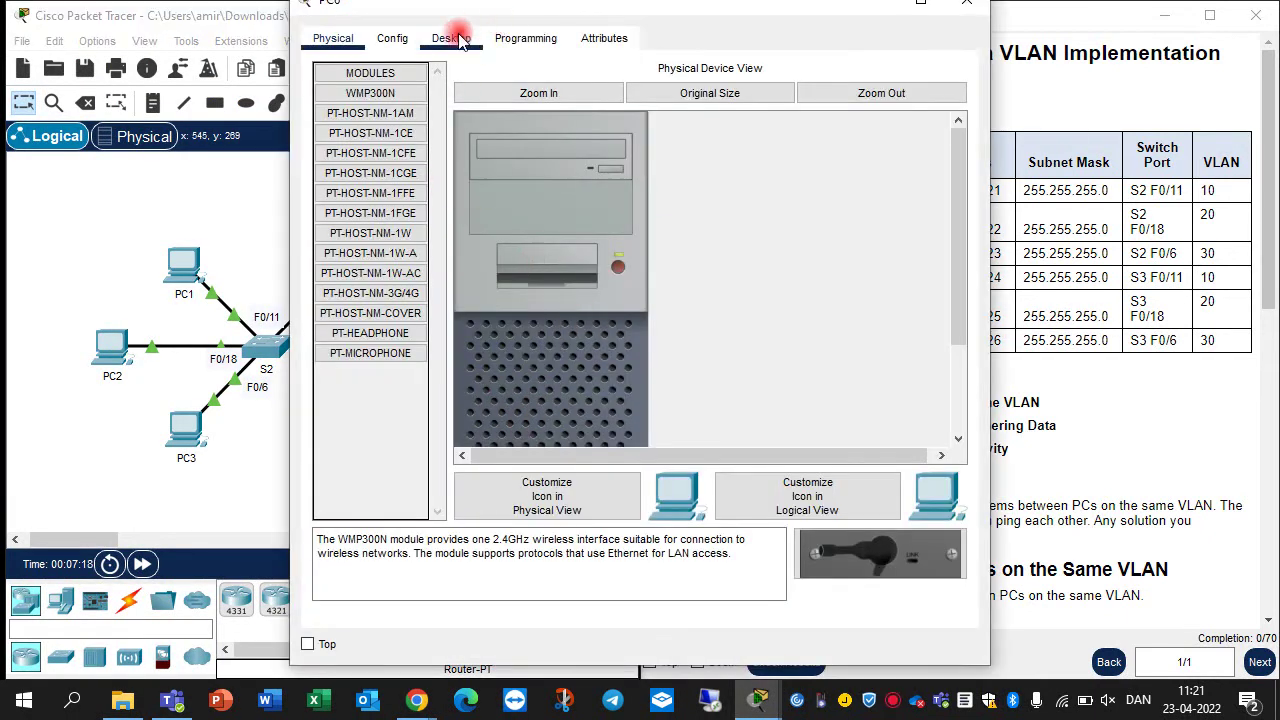
pyautogui.click(451, 38)
pyautogui.click(393, 112)
pyautogui.moveTo(684, 13); pyautogui.dragTo(481, 63)
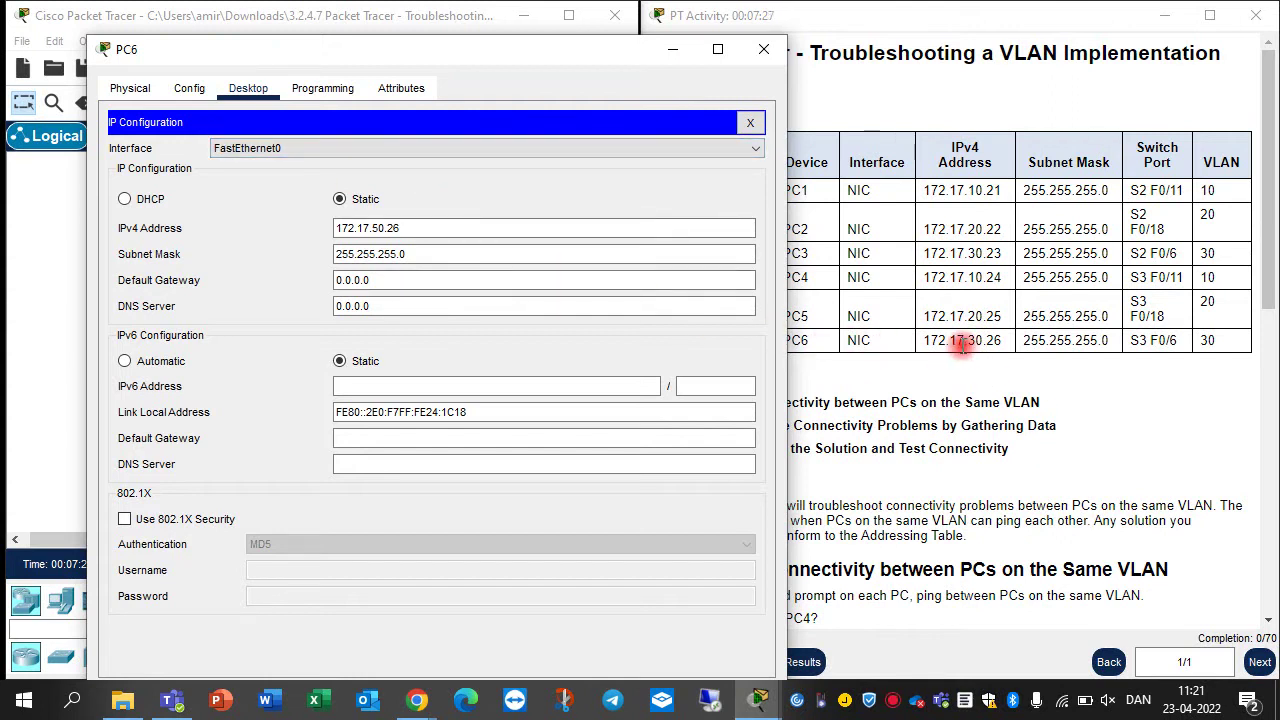
pyautogui.click(338, 233)
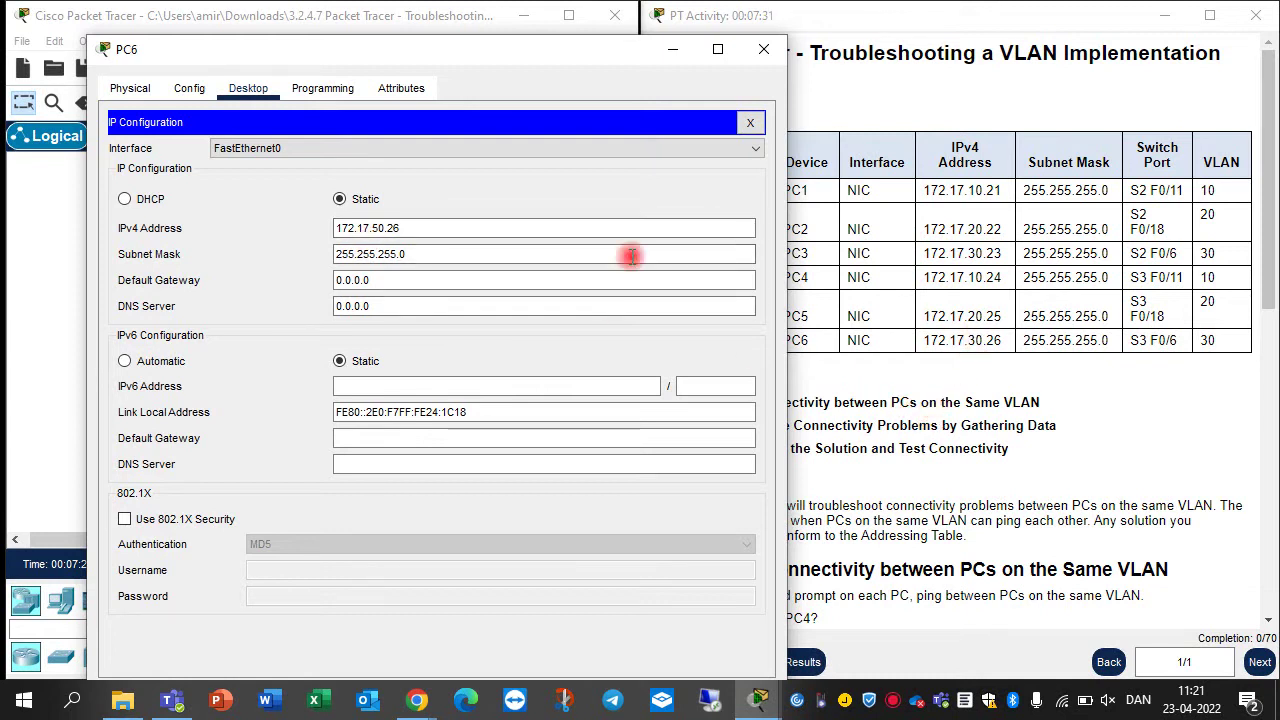
pyautogui.click(366, 224)
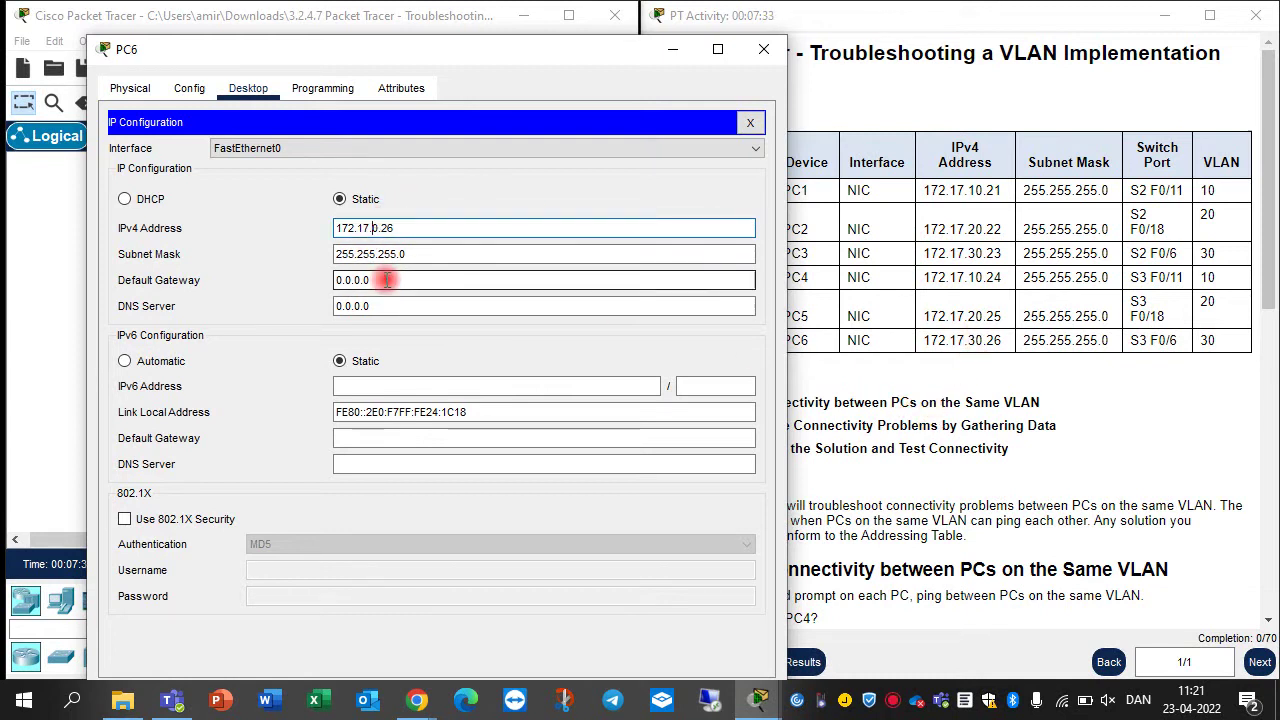
pyautogui.write('3')
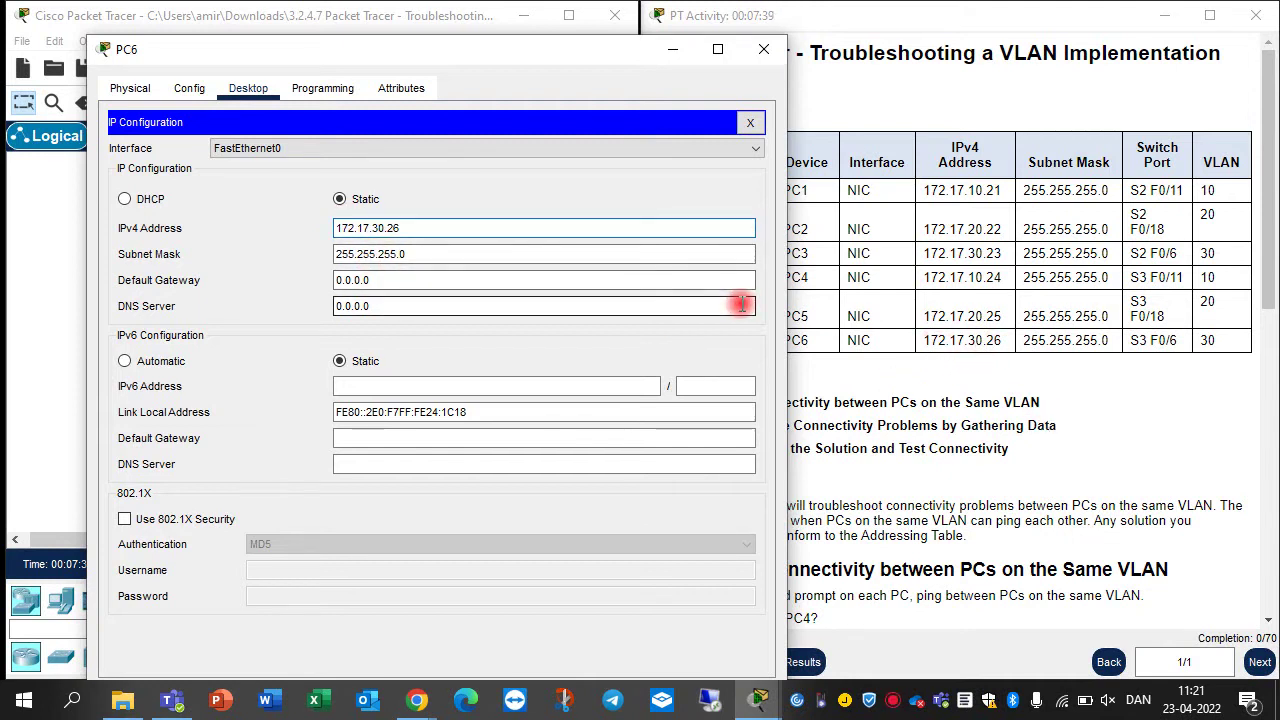
pyautogui.click(750, 122)
pyautogui.click(192, 168)
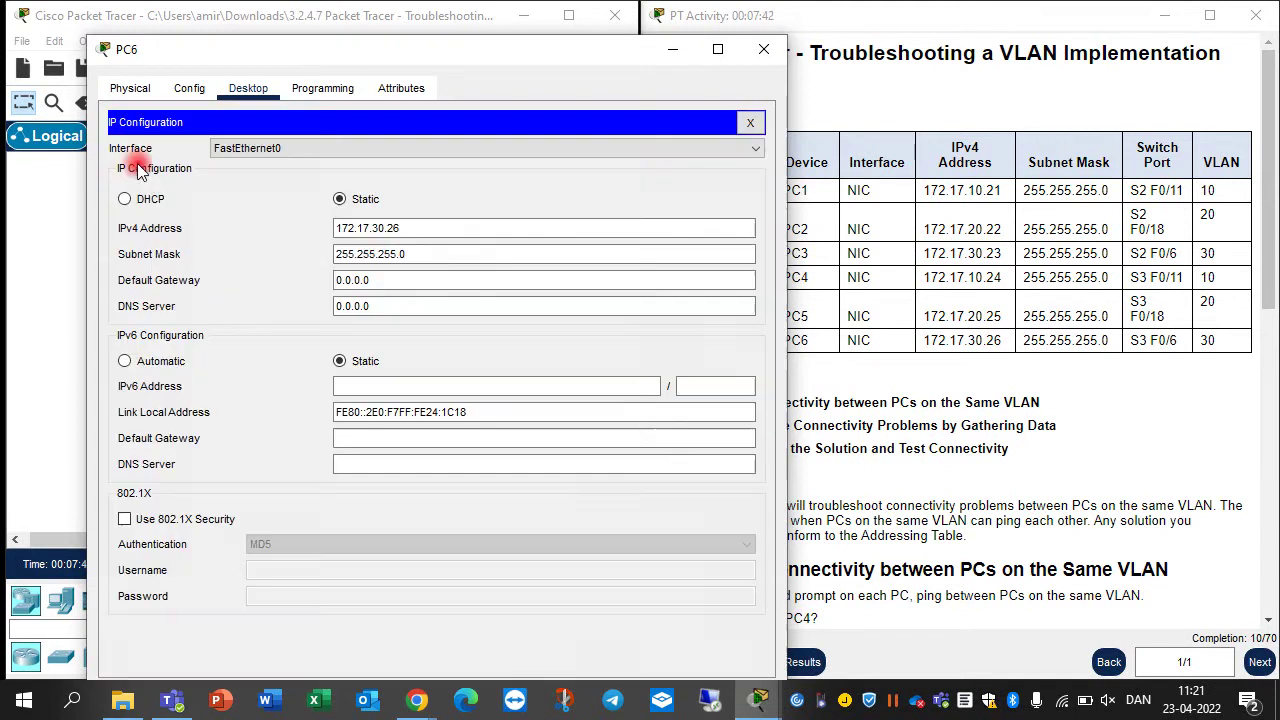
pyautogui.click(764, 48)
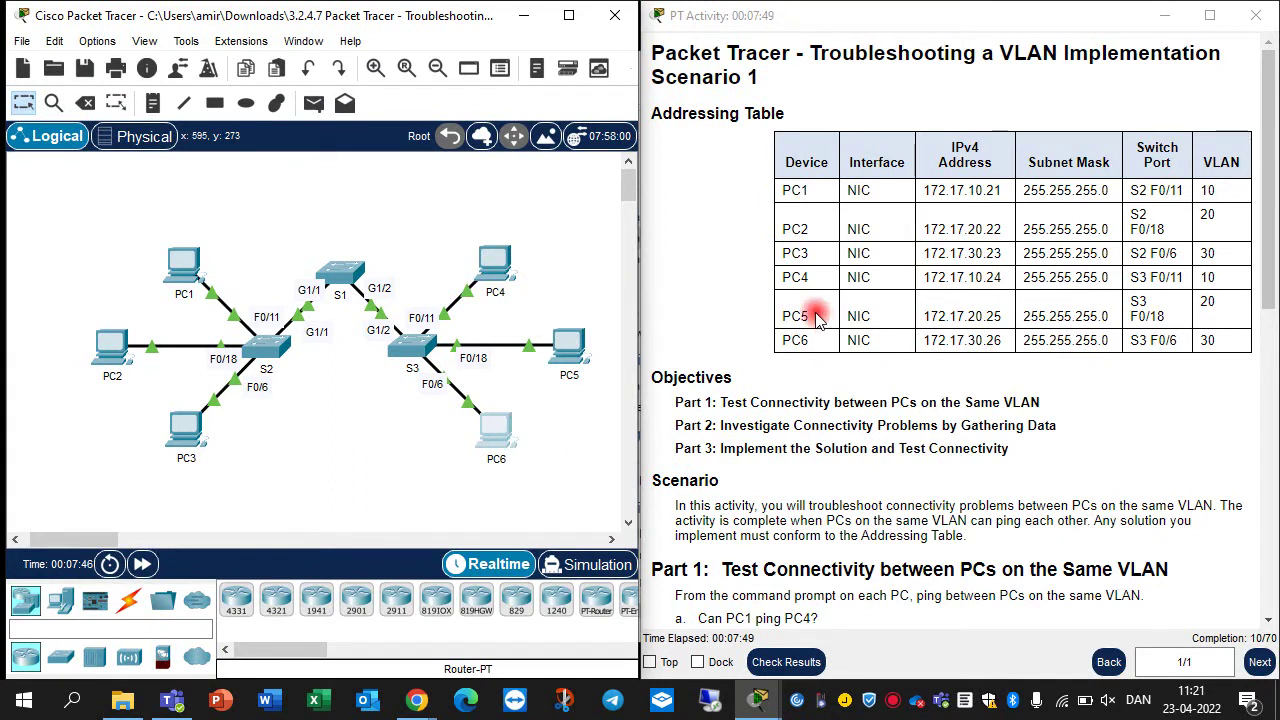
# Step: Read the Part 2 Step 2 instructions on verifying the switches' port VLANs, modes and connected devices
pyautogui.scroll(-3, 830, 330)
pyautogui.scroll(-5, 848, 389)
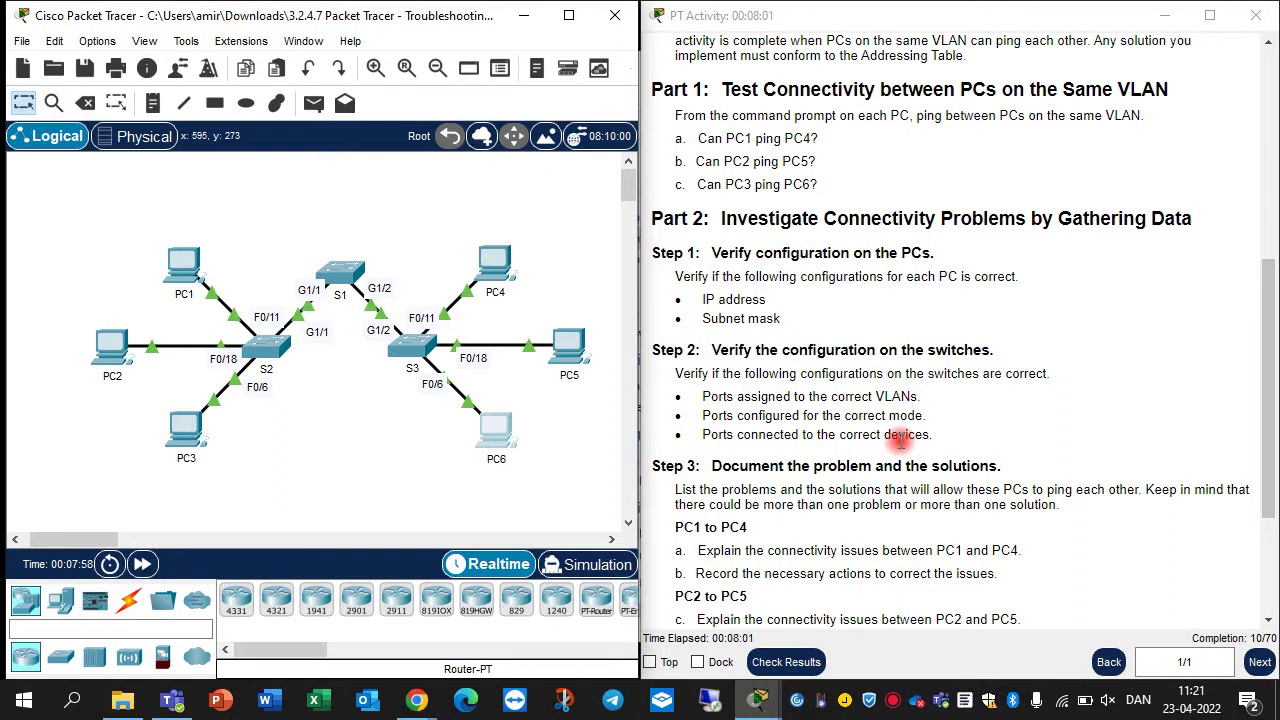
pyautogui.scroll(1, 900, 440)
# Step: Enter privileged EXEC mode in switch S1's command line and display its VLANs with "show vlan br"
pyautogui.click(338, 268)
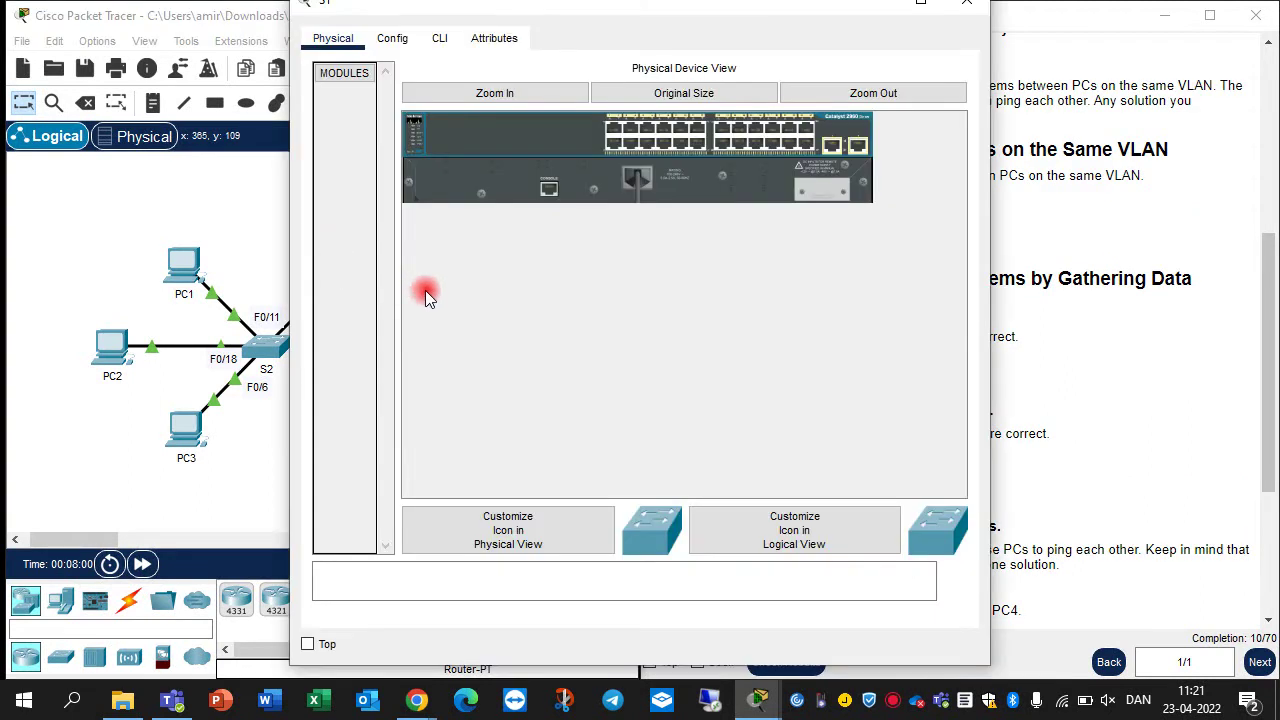
pyautogui.click(437, 42)
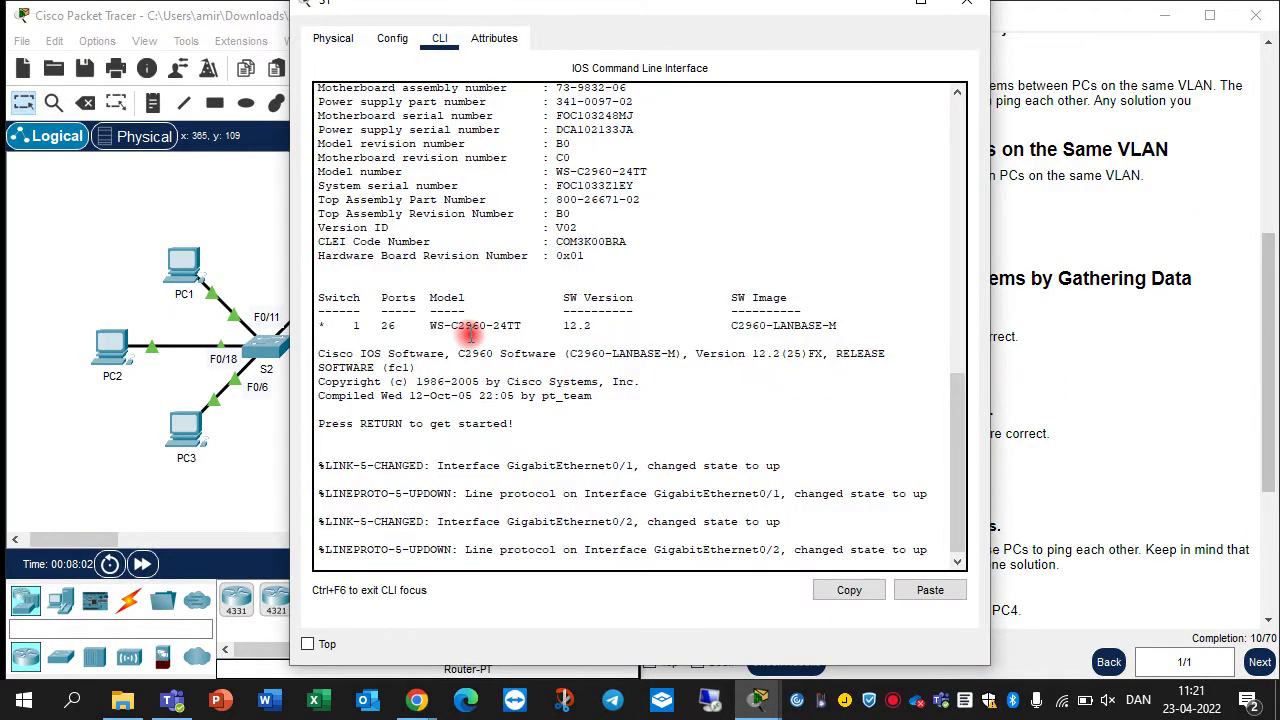
pyautogui.press('Return')
pyautogui.press('Return')
pyautogui.press('Return')
pyautogui.press('Return')
pyautogui.press('Return')
pyautogui.write('en')
pyautogui.press('Return')
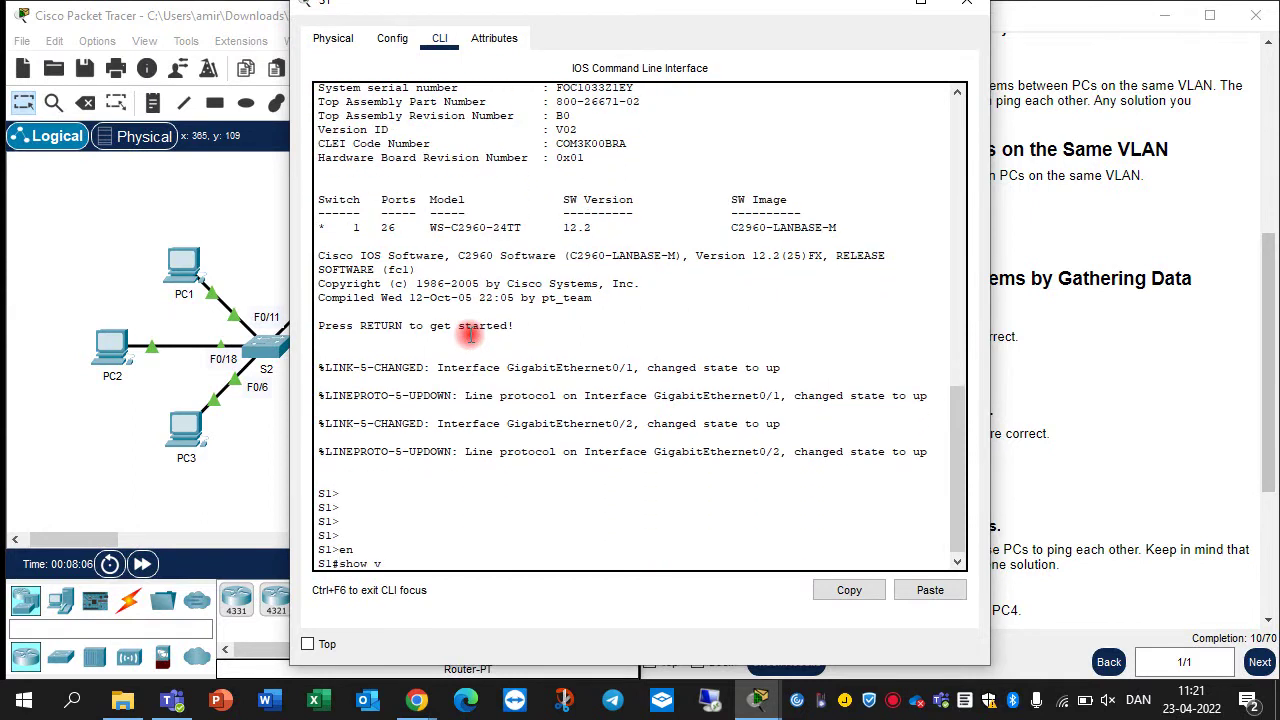
pyautogui.write('show vlan br')
pyautogui.press('Return')
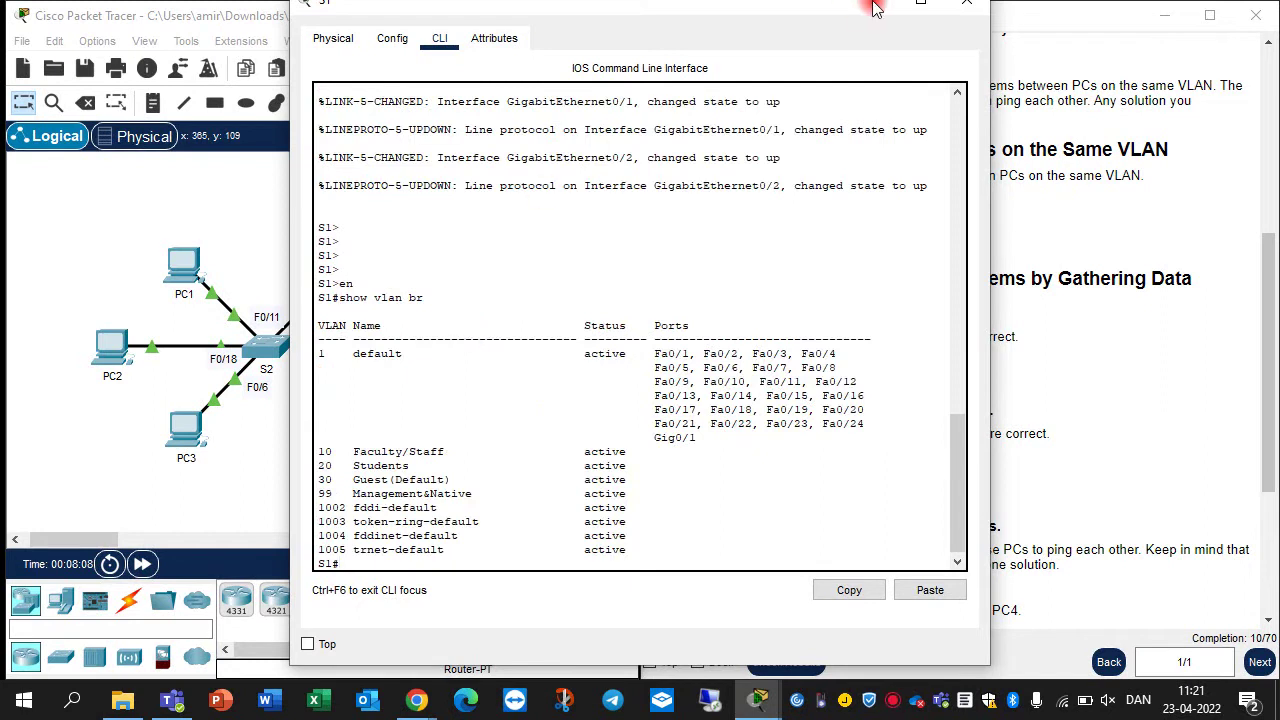
# Step: Examine S1's VLAN list and the ports in default VLAN 1 alongside the addressing table, then close S1
pyautogui.moveTo(570, 6); pyautogui.dragTo(310, 22)
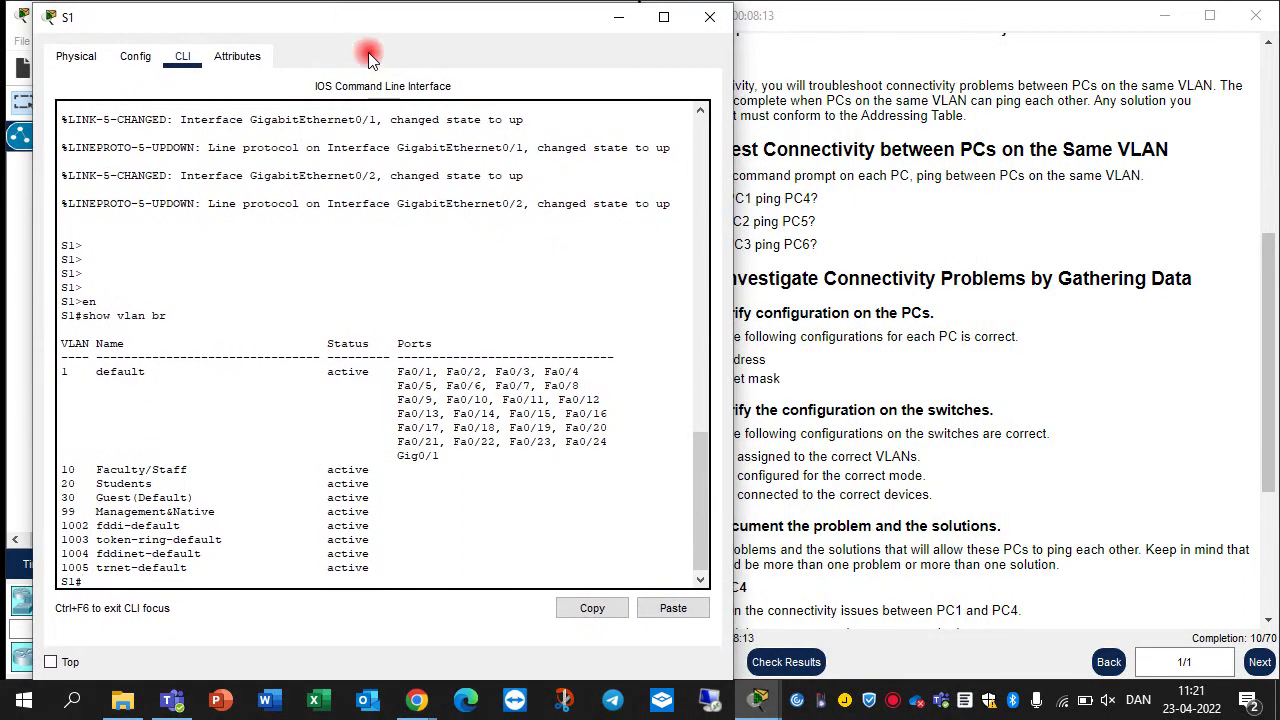
pyautogui.scroll(5, 1035, 315)
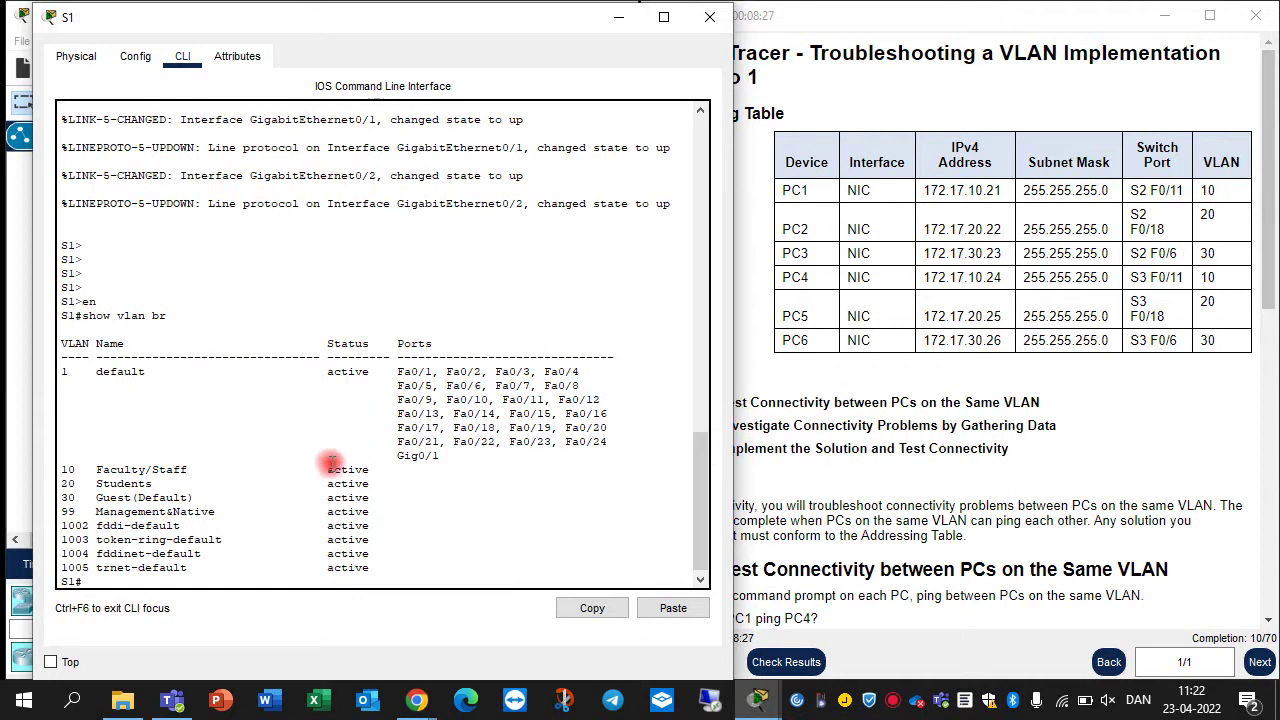
pyautogui.moveTo(443, 460); pyautogui.dragTo(57, 371)
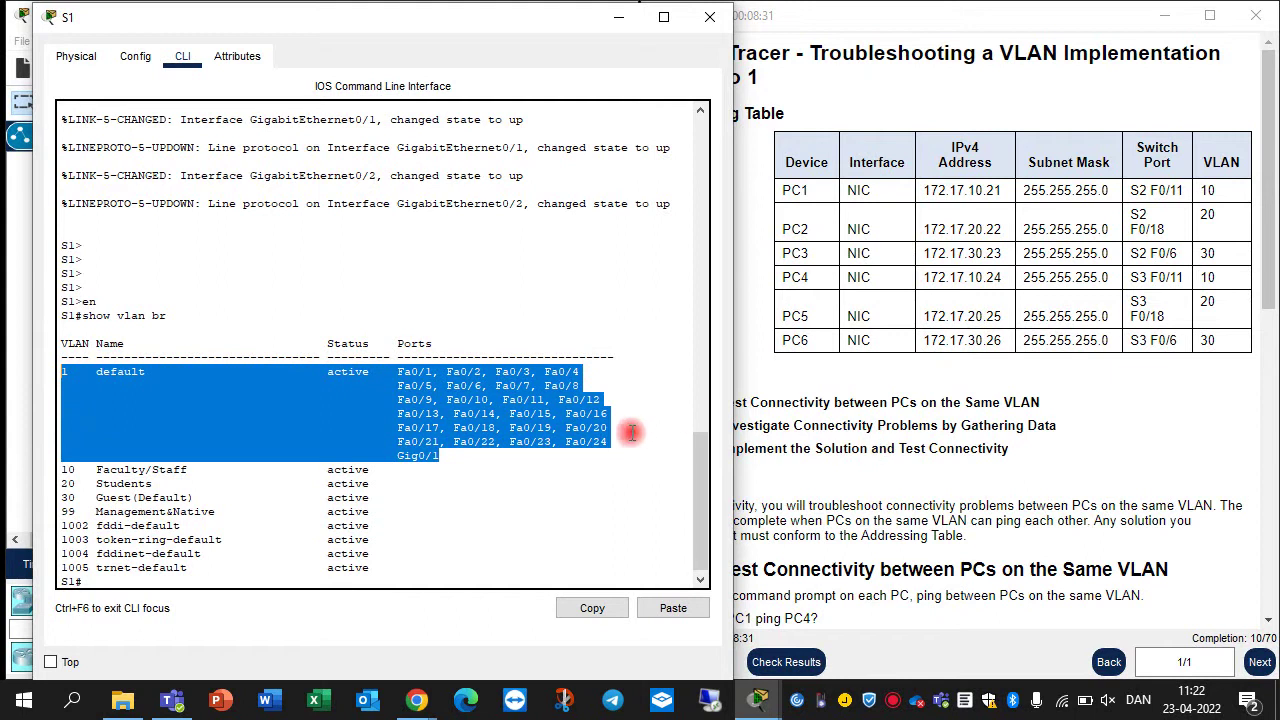
pyautogui.click(520, 441)
pyautogui.moveTo(458, 455); pyautogui.dragTo(28, 372)
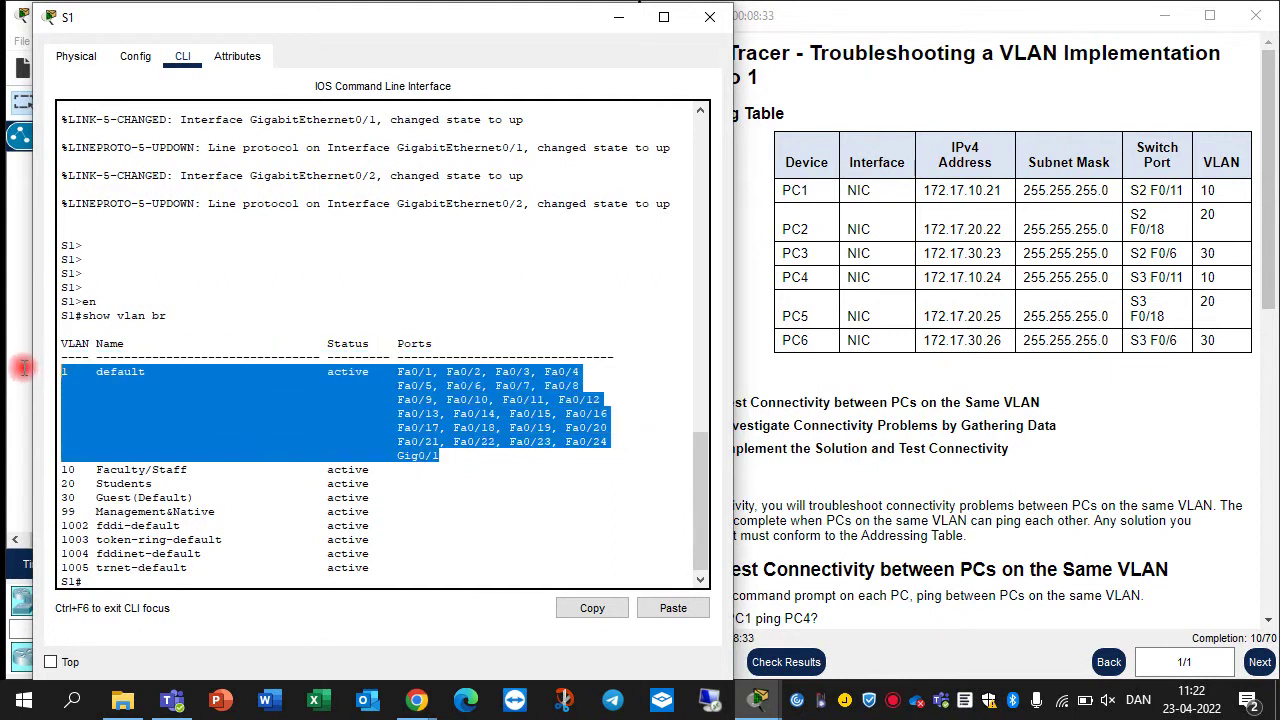
pyautogui.click(709, 18)
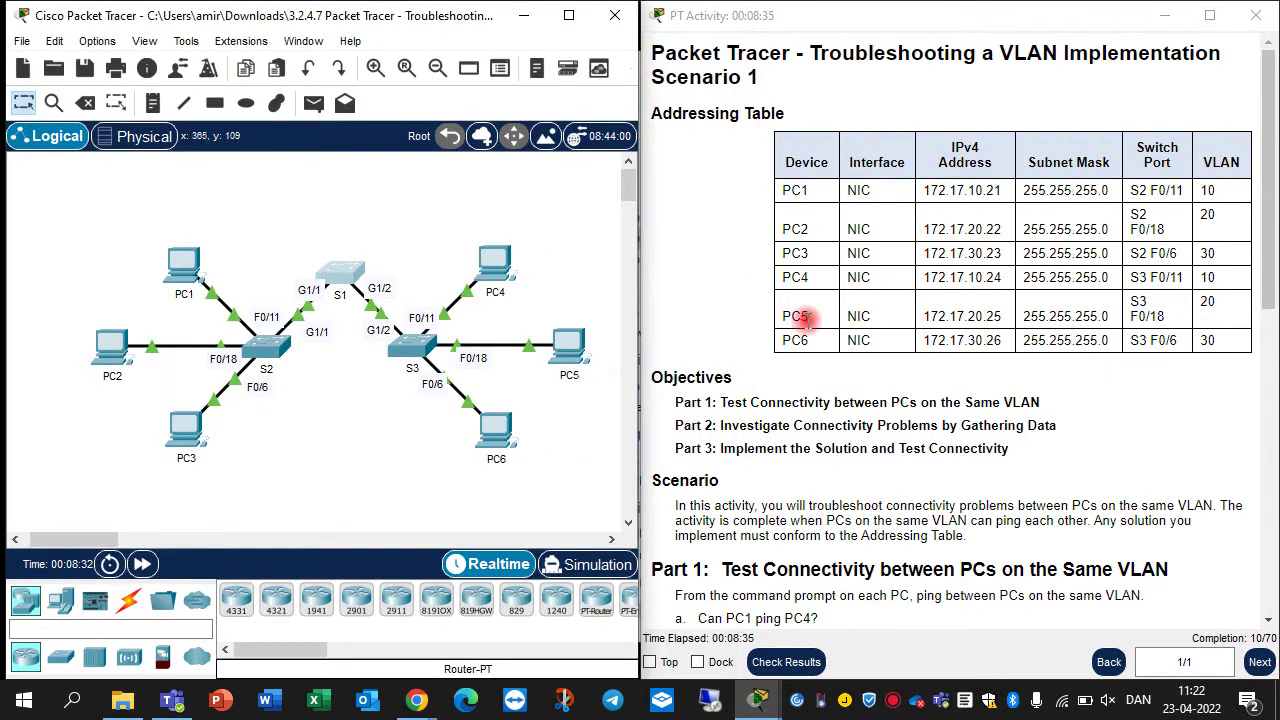
# Step: Enter privileged EXEC mode in switch S2's command line and display its VLANs with "show vlan br"
pyautogui.click(266, 345)
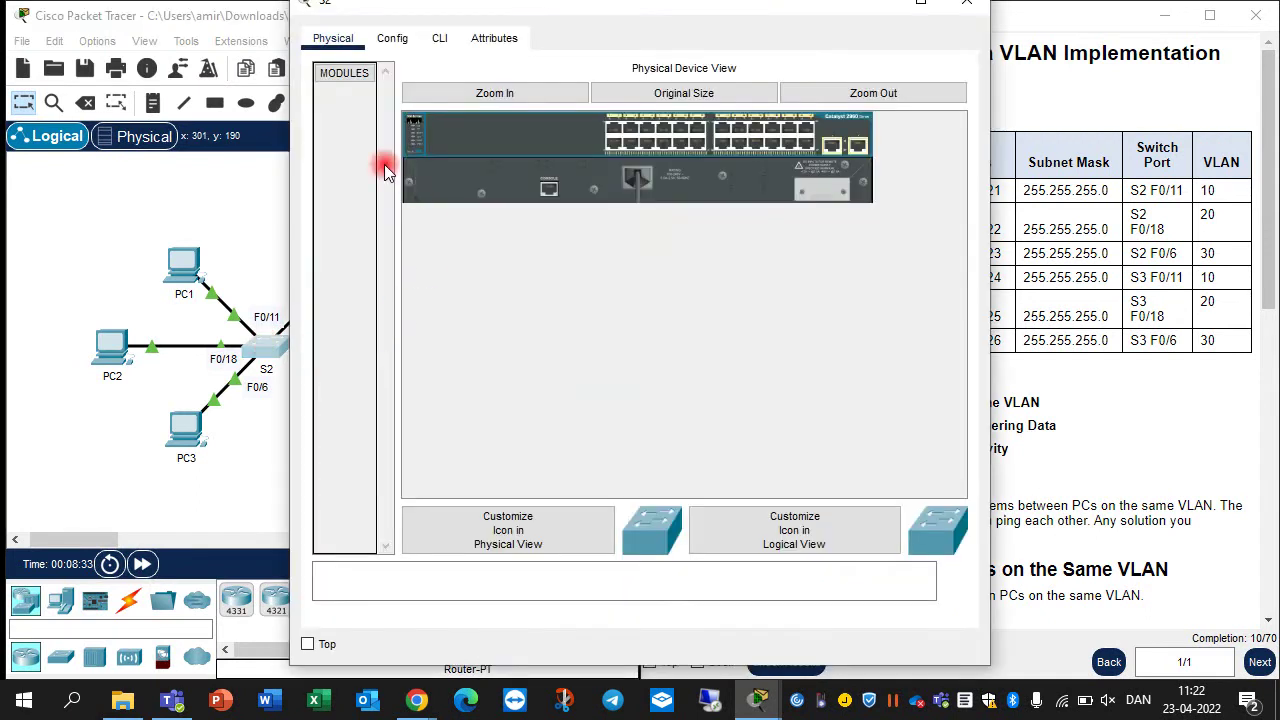
pyautogui.click(432, 39)
pyautogui.press('Return')
pyautogui.press('Return')
pyautogui.press('Return')
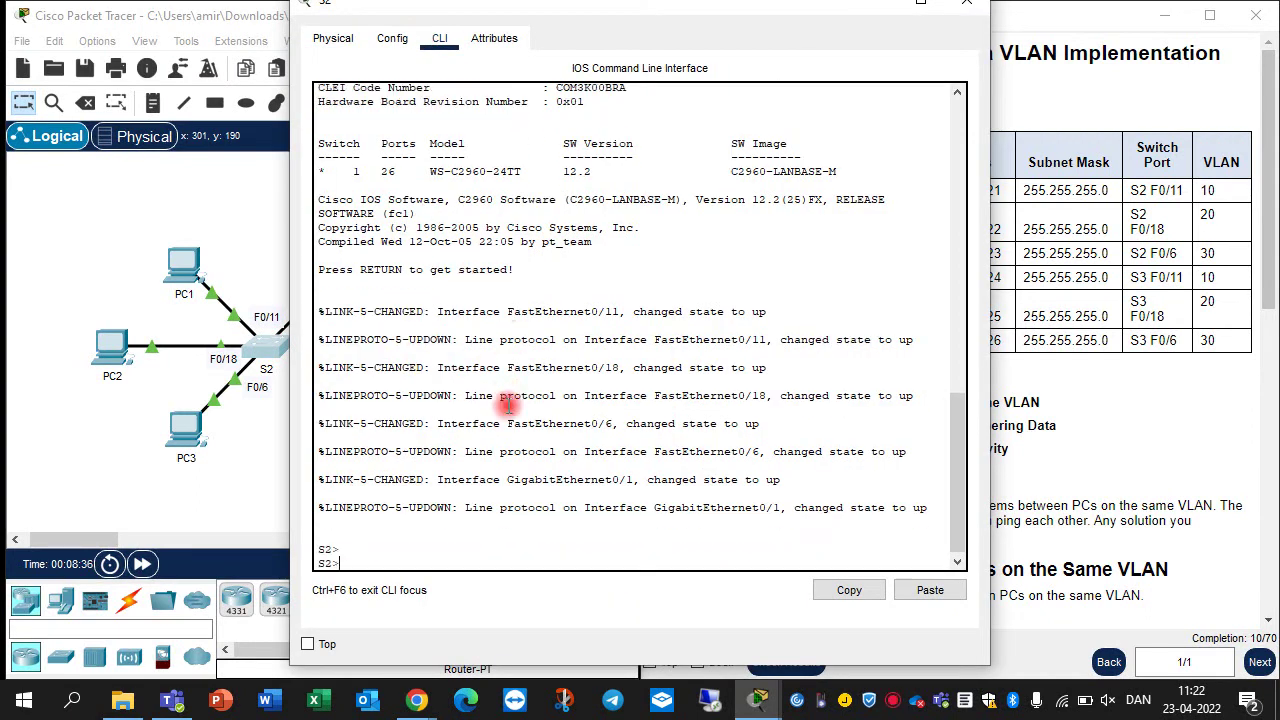
pyautogui.write('en')
pyautogui.press('Return')
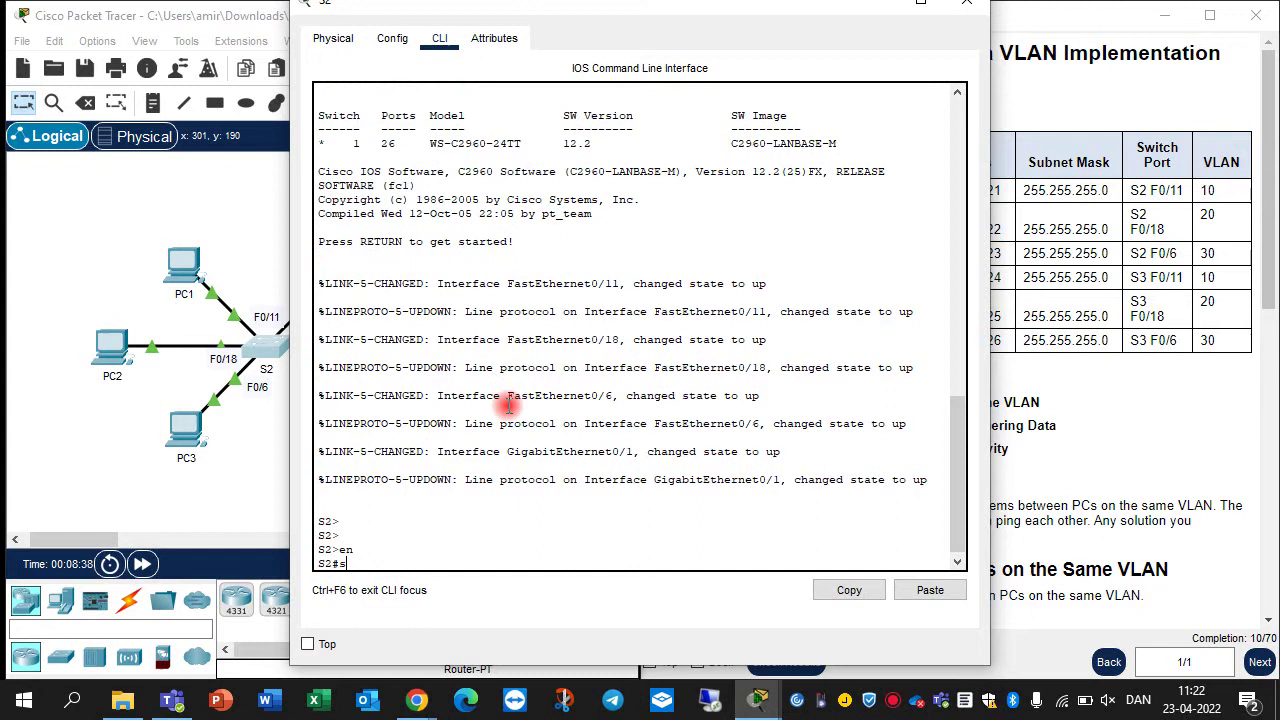
pyautogui.write('show vlan br')
pyautogui.press('Return')
# Step: Compare S2's VLAN 10 port assignment with PC1's switch port and VLAN in the addressing table
pyautogui.moveTo(606, 11); pyautogui.dragTo(328, 44)
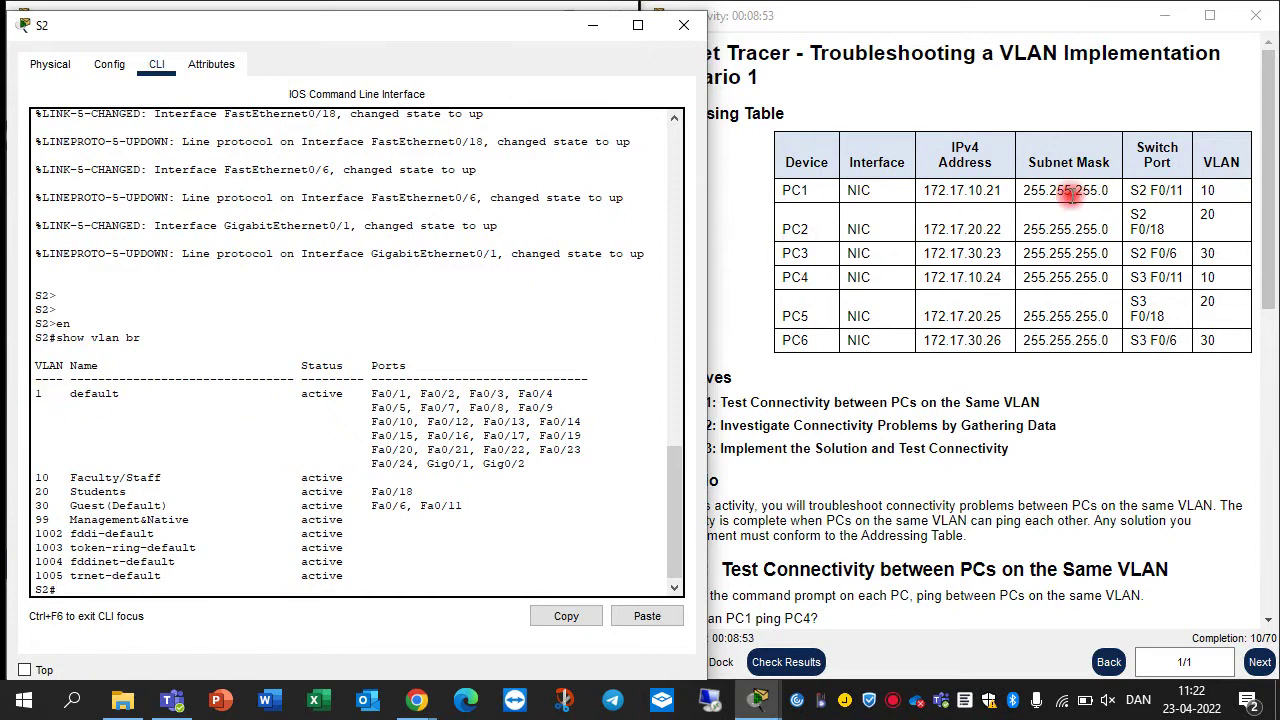
pyautogui.click(1162, 190)
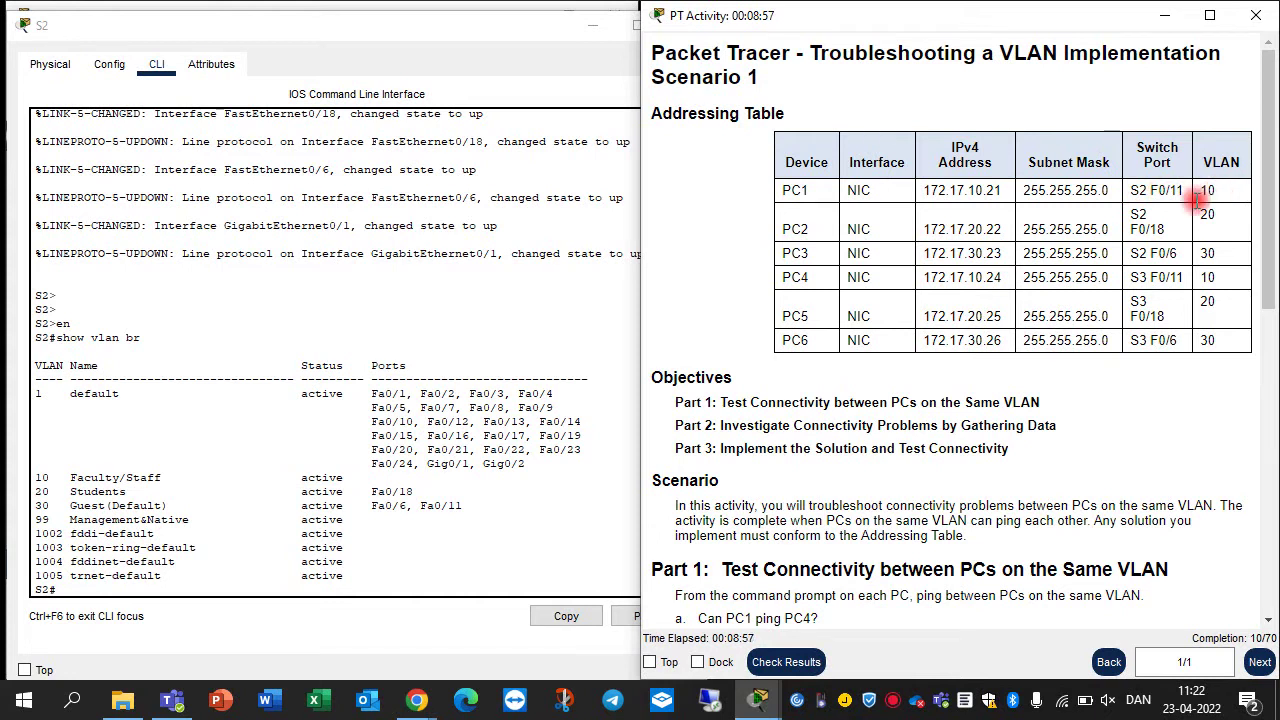
pyautogui.click(381, 477)
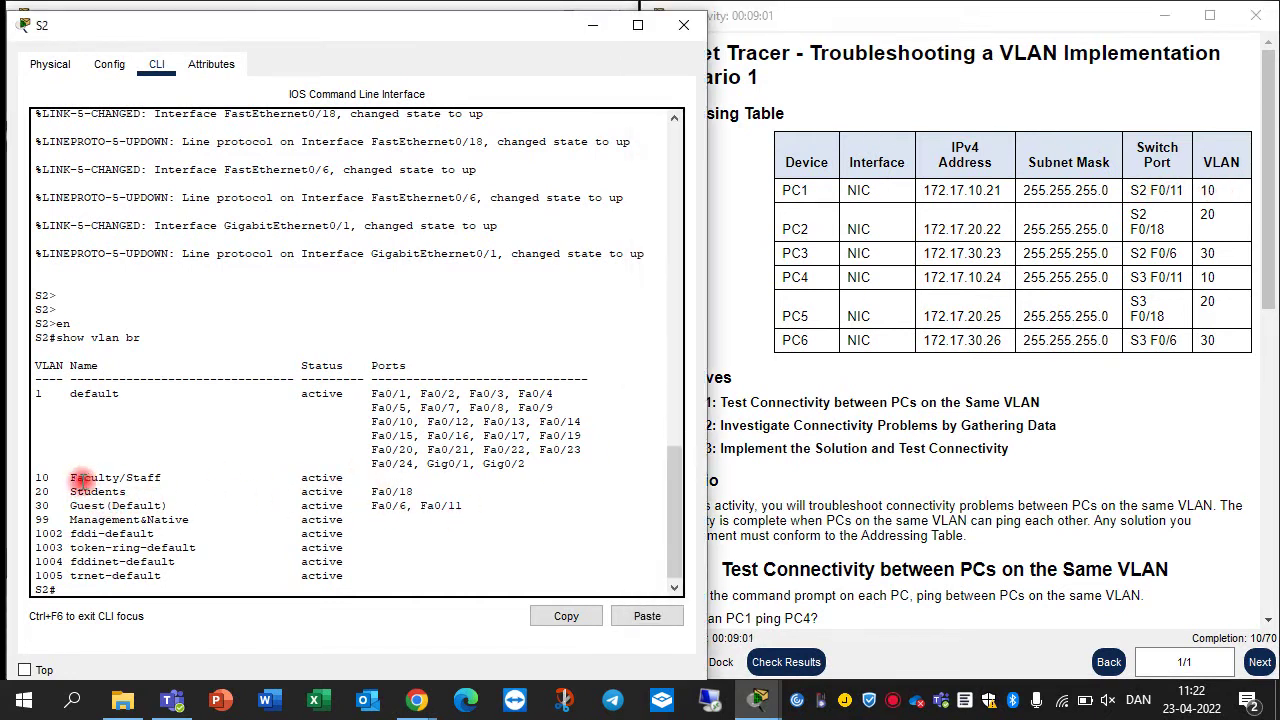
pyautogui.doubleClick(44, 477)
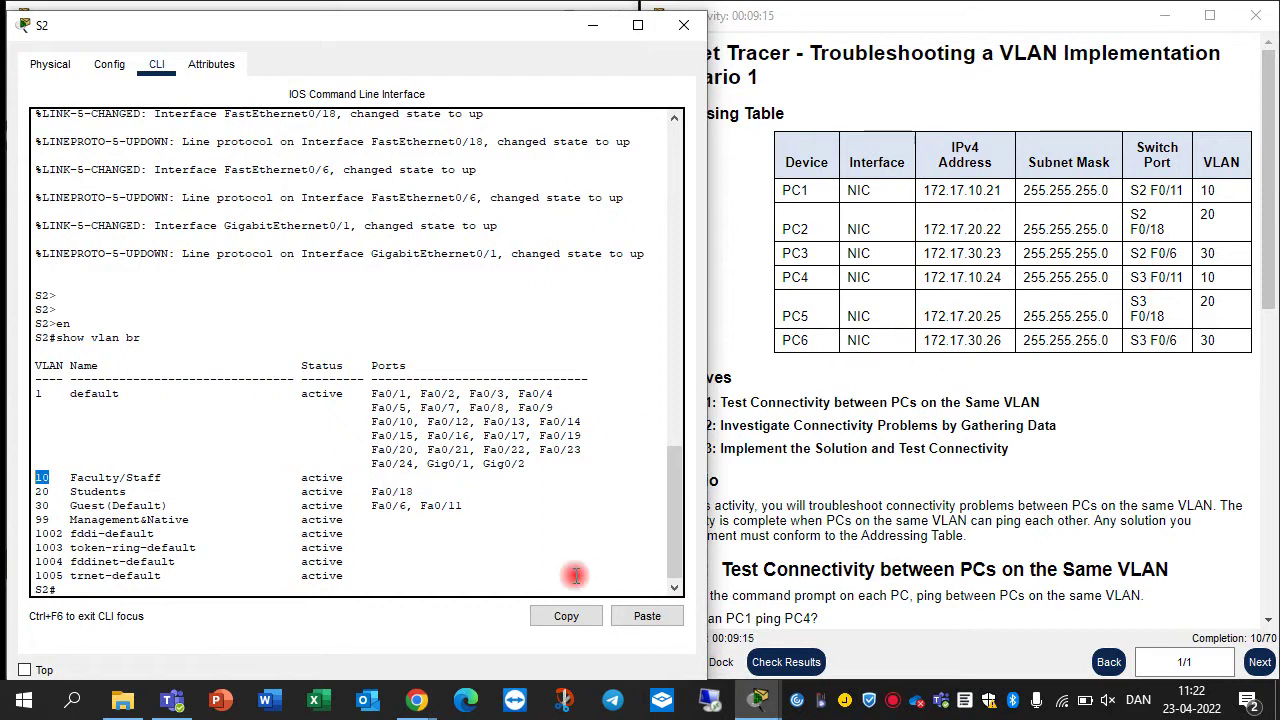
# Step: Compare S2's VLAN 20 and VLAN 30 port assignments with the switch ports and VLANs in the addressing table
pyautogui.moveTo(470, 503); pyautogui.dragTo(30, 508)
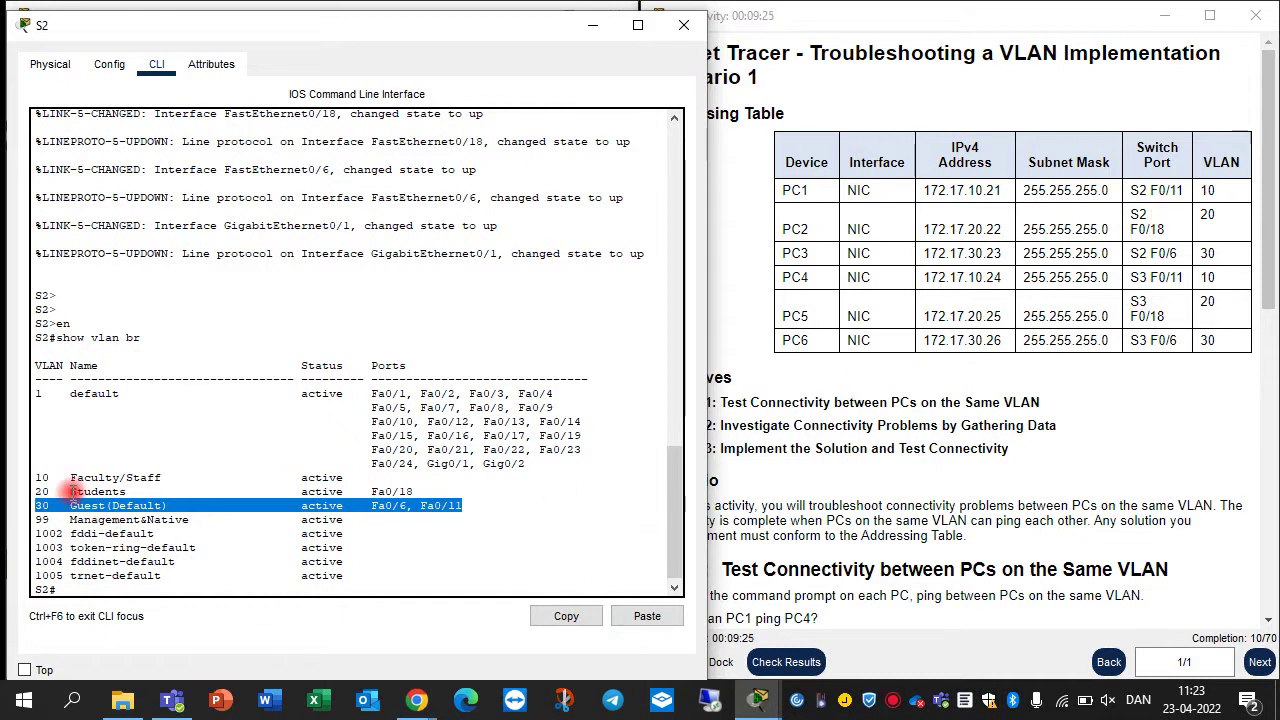
pyautogui.doubleClick(1207, 214)
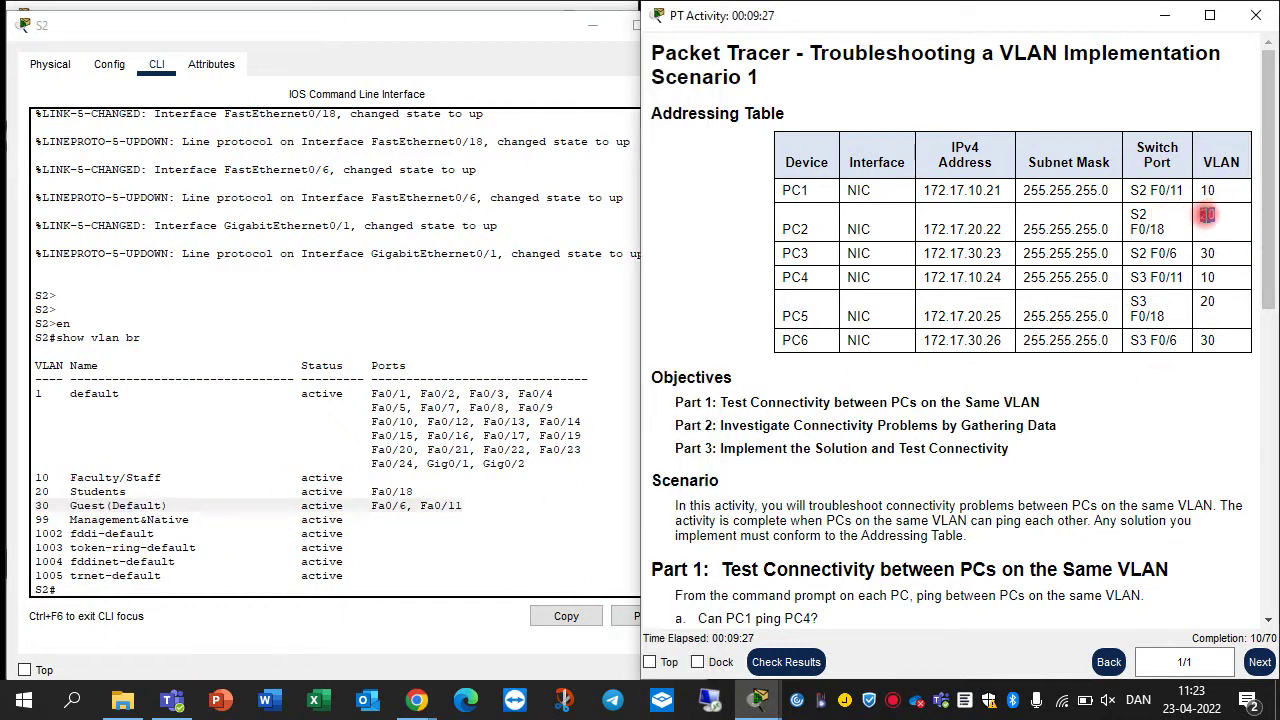
pyautogui.moveTo(1168, 230); pyautogui.dragTo(1128, 230)
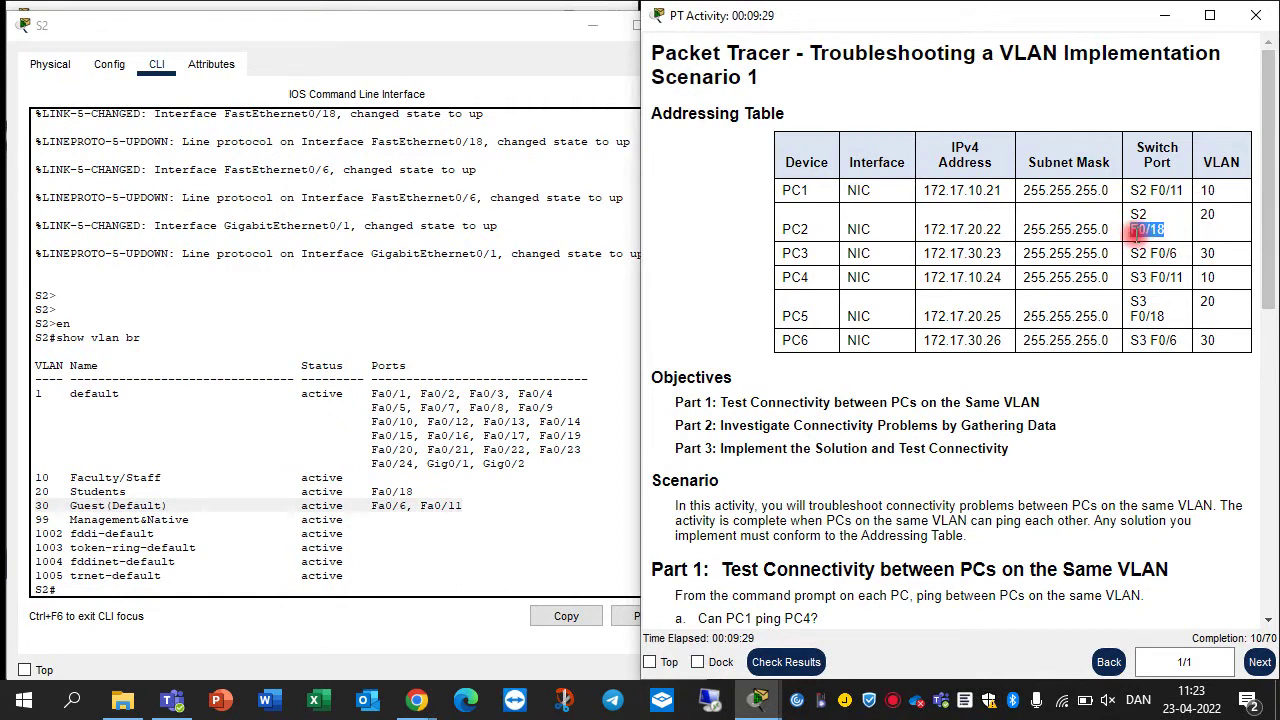
pyautogui.moveTo(412, 492); pyautogui.dragTo(40, 492)
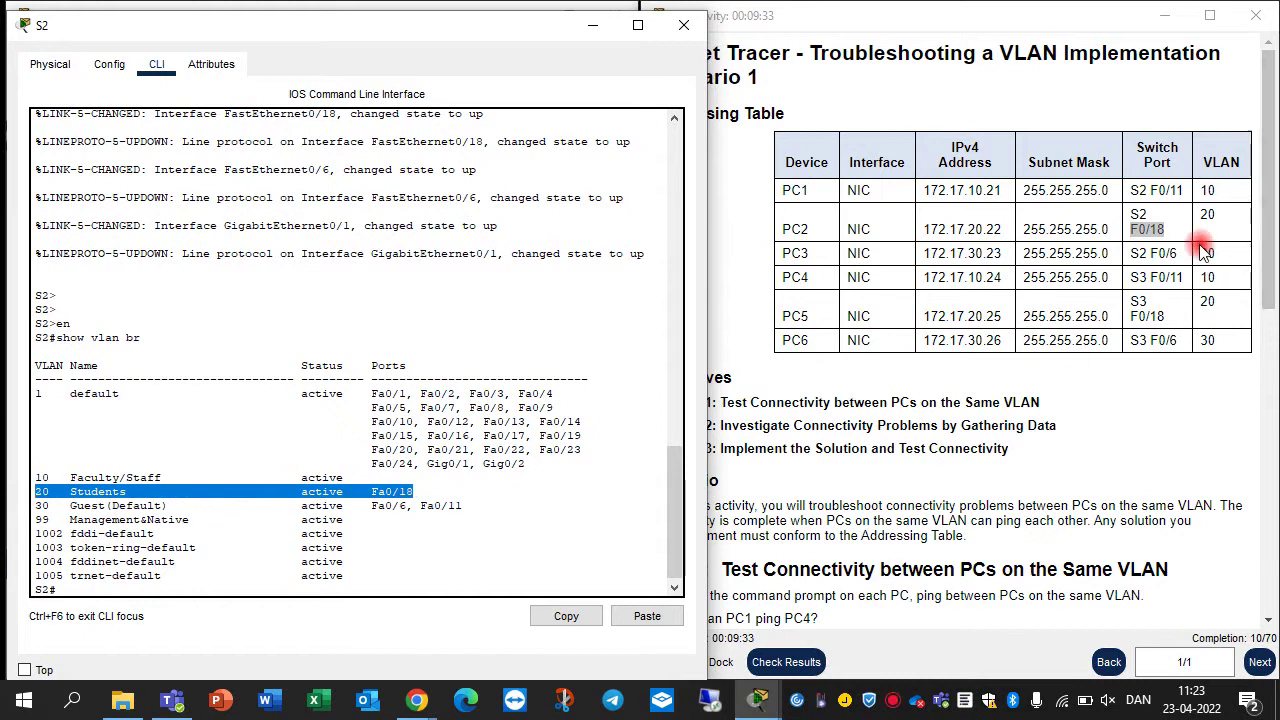
pyautogui.moveTo(421, 506); pyautogui.dragTo(477, 509)
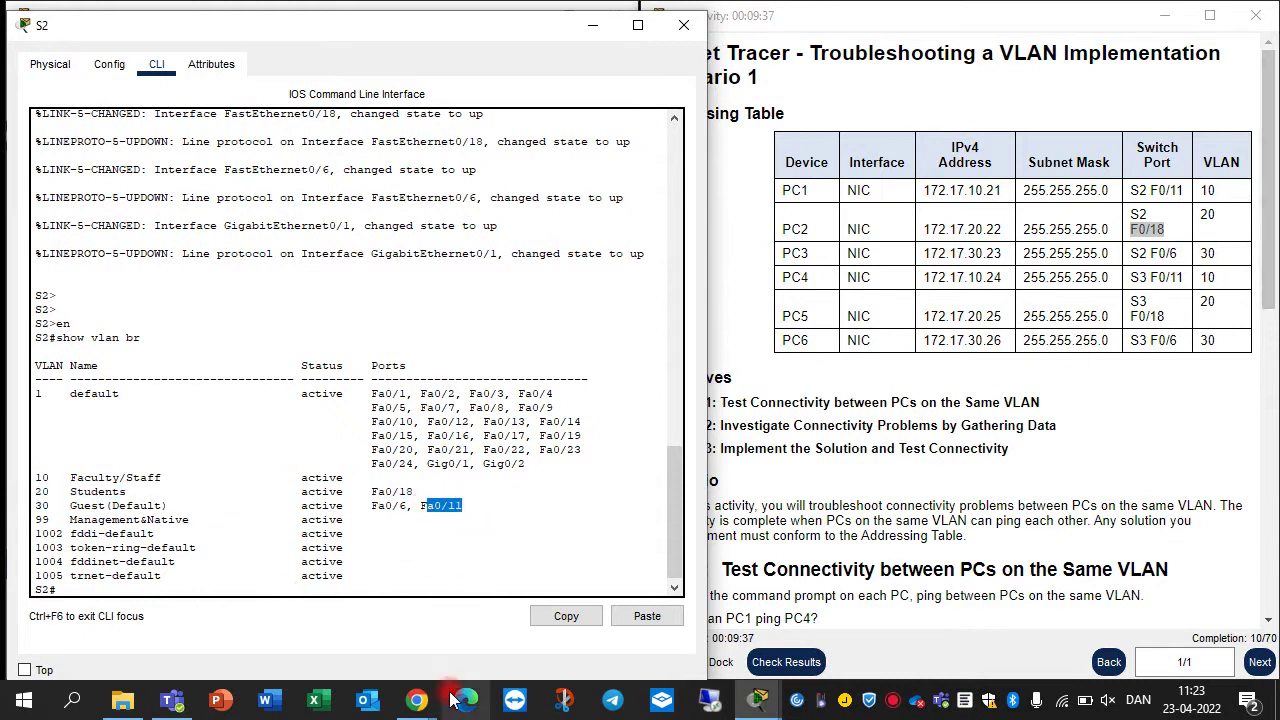
# Step: Enter global configuration mode on S2 with "conf t" and open interface f0/11 for configuration
pyautogui.scroll(-1, 410, 500)
pyautogui.tripleClick(208, 587)
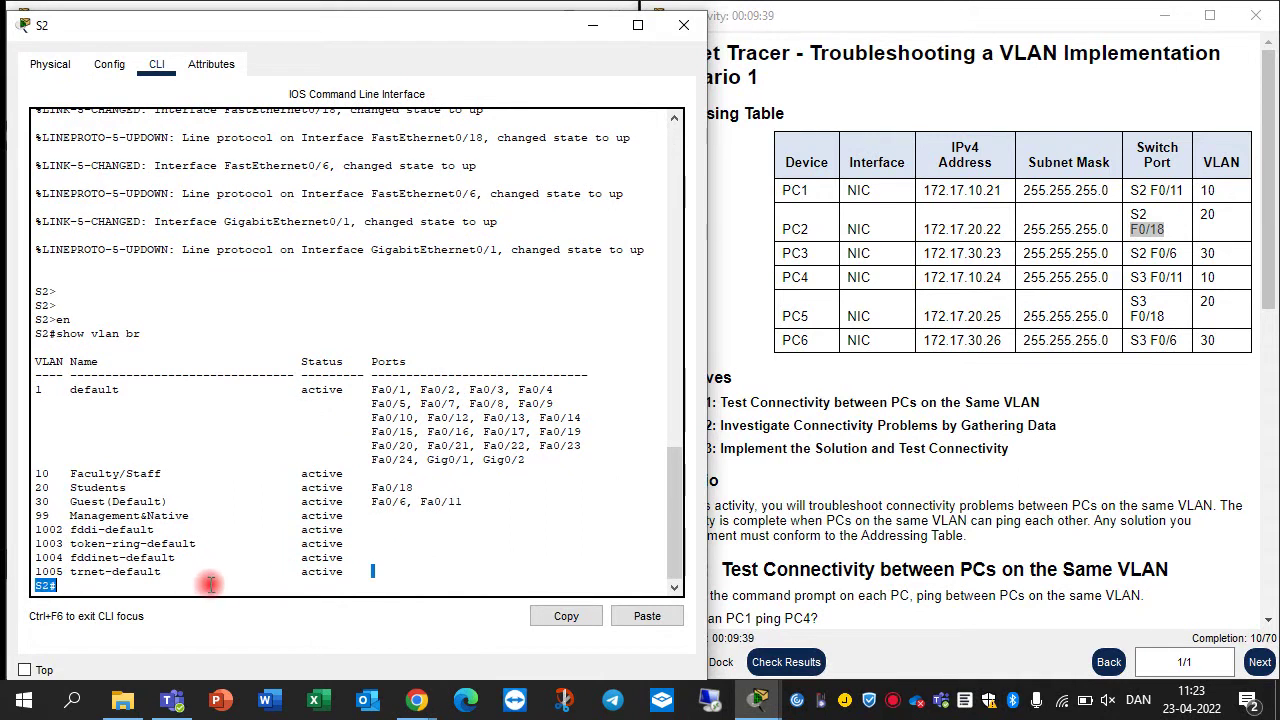
pyautogui.press('Return')
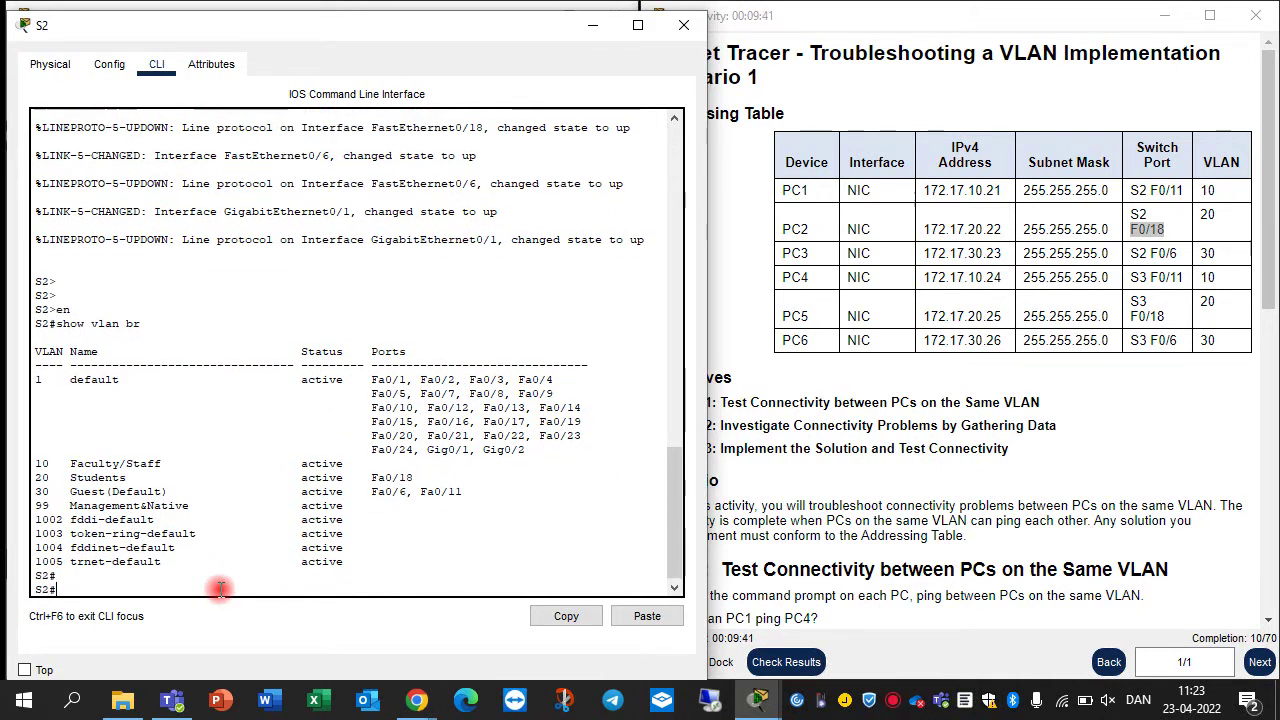
pyautogui.write('conf')
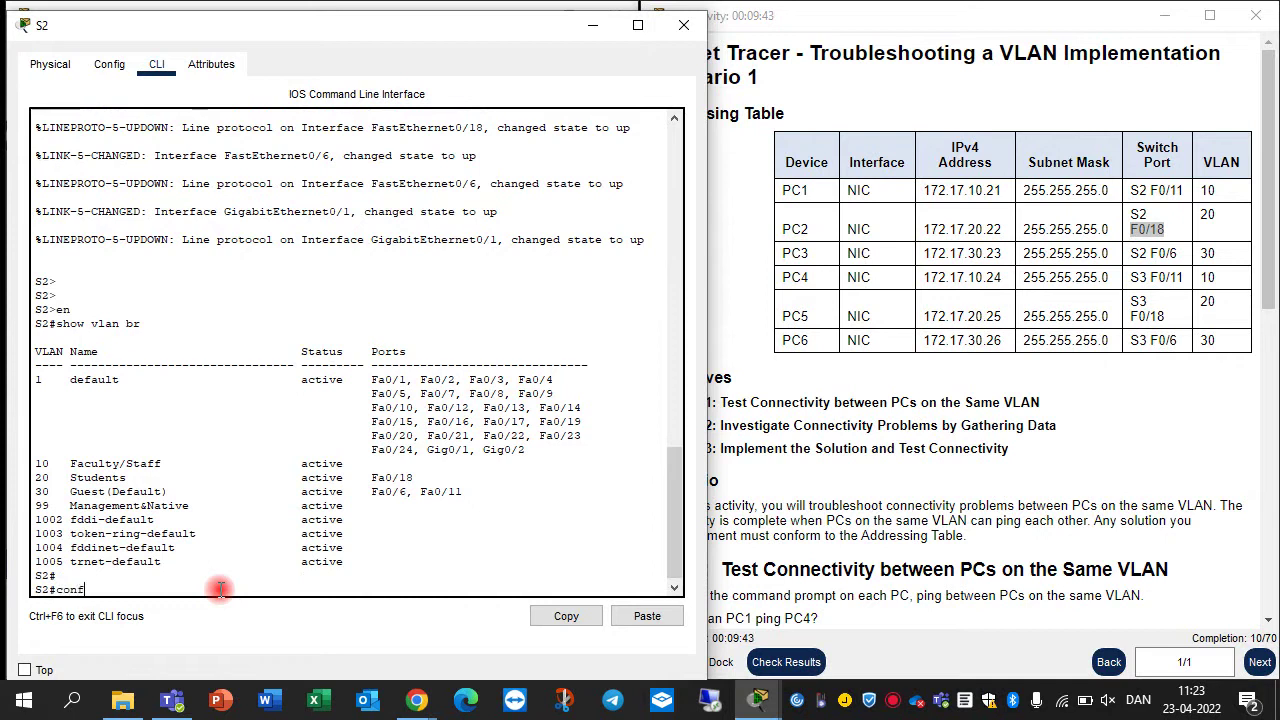
pyautogui.write(' t')
pyautogui.press('Return')
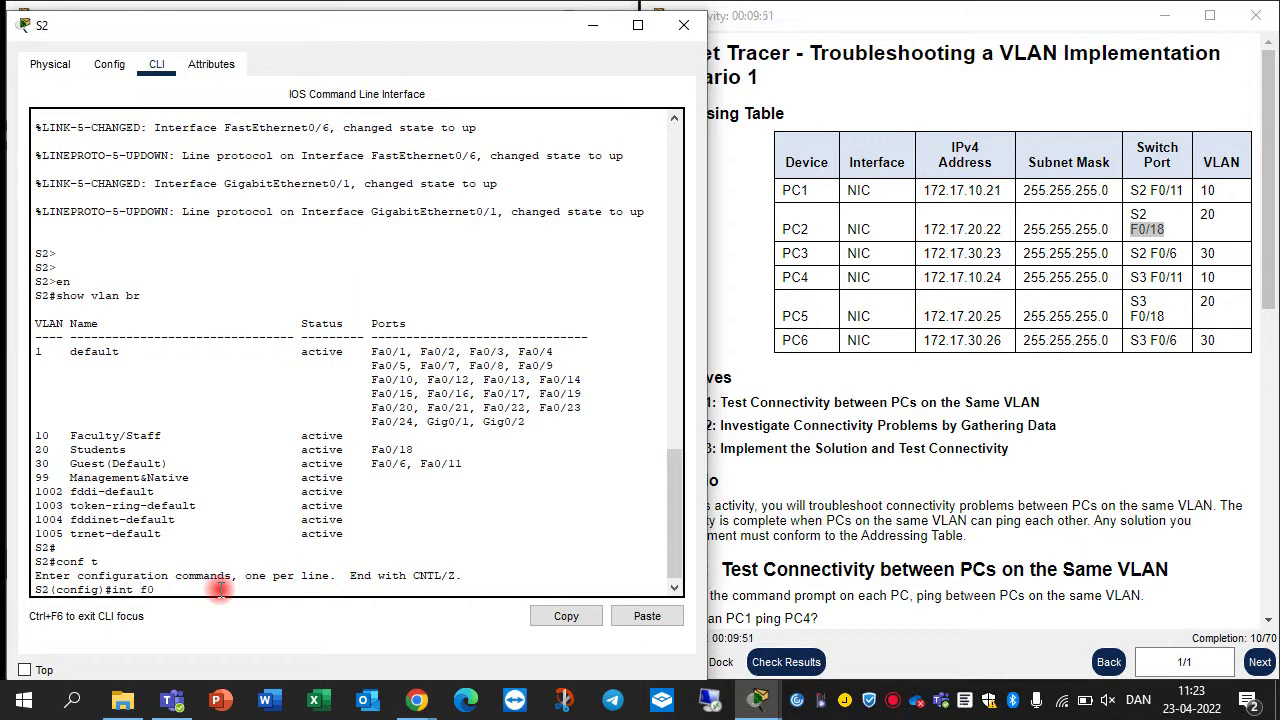
pyautogui.write('1')
pyautogui.press('Return')
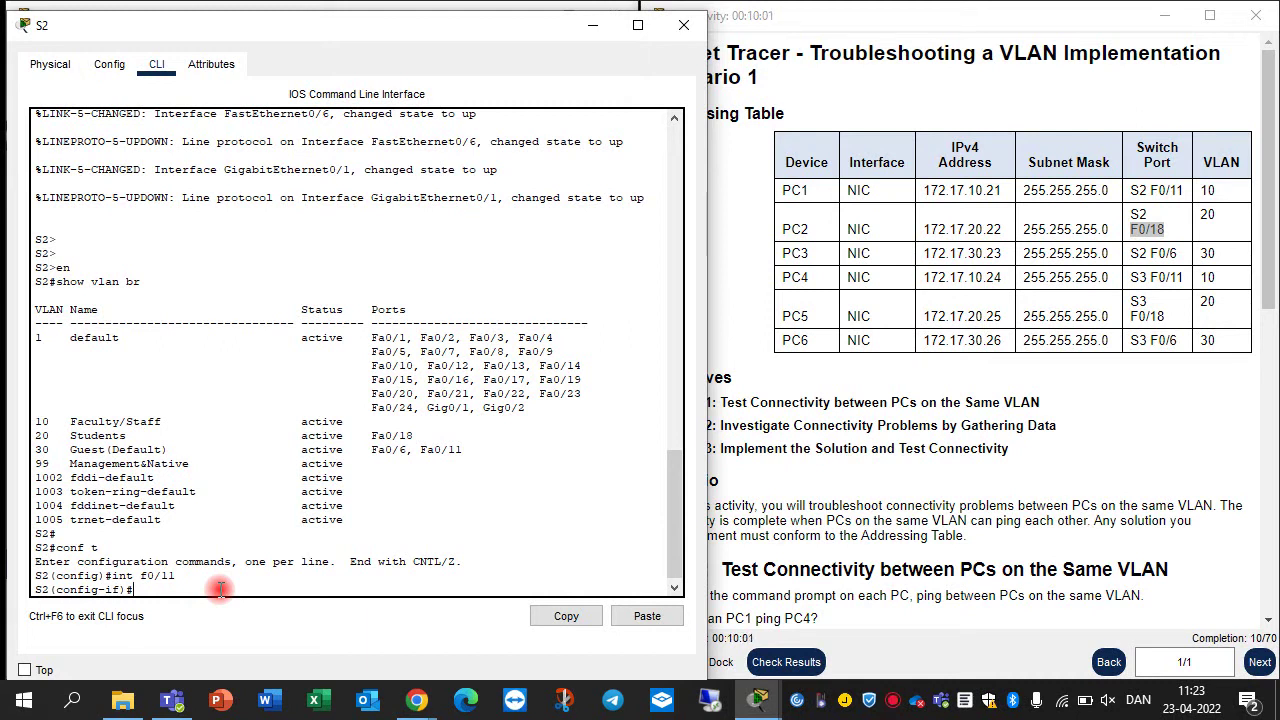
# Step: Display the help for the available interface commands and for the "switchport trunk" options on S2
pyautogui.write('?')
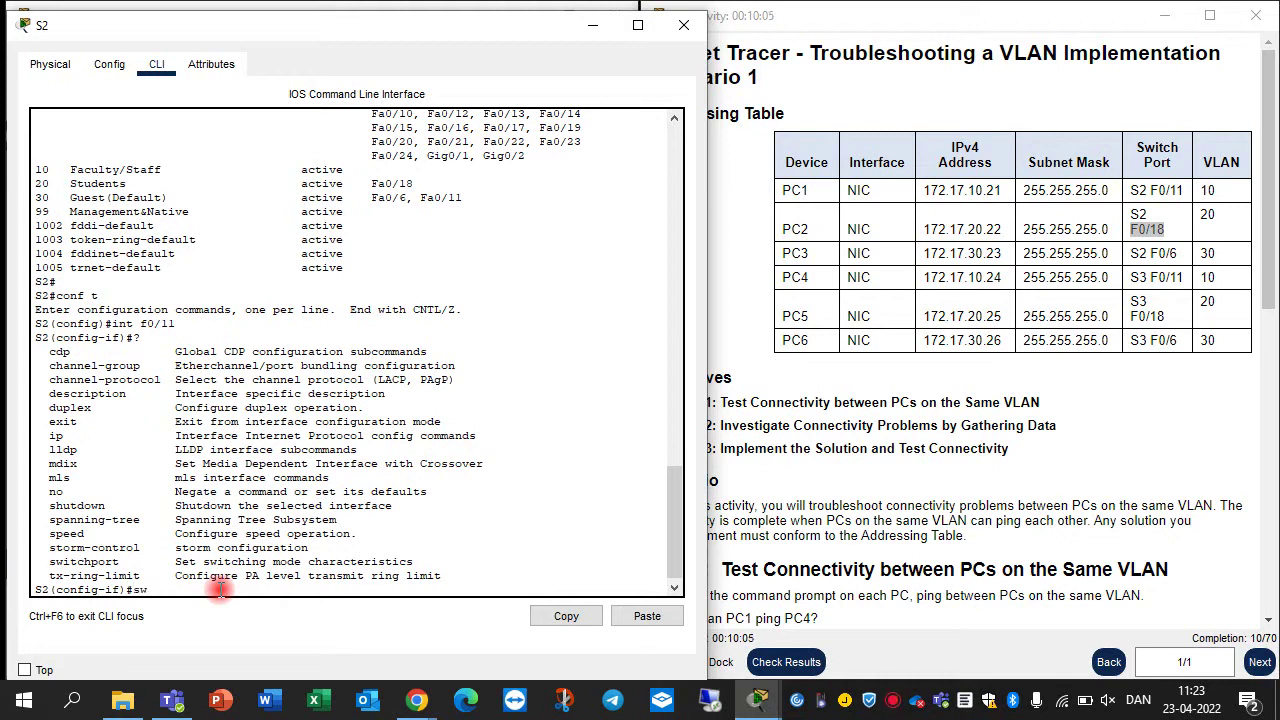
pyautogui.write('sw')
pyautogui.press('Tab')
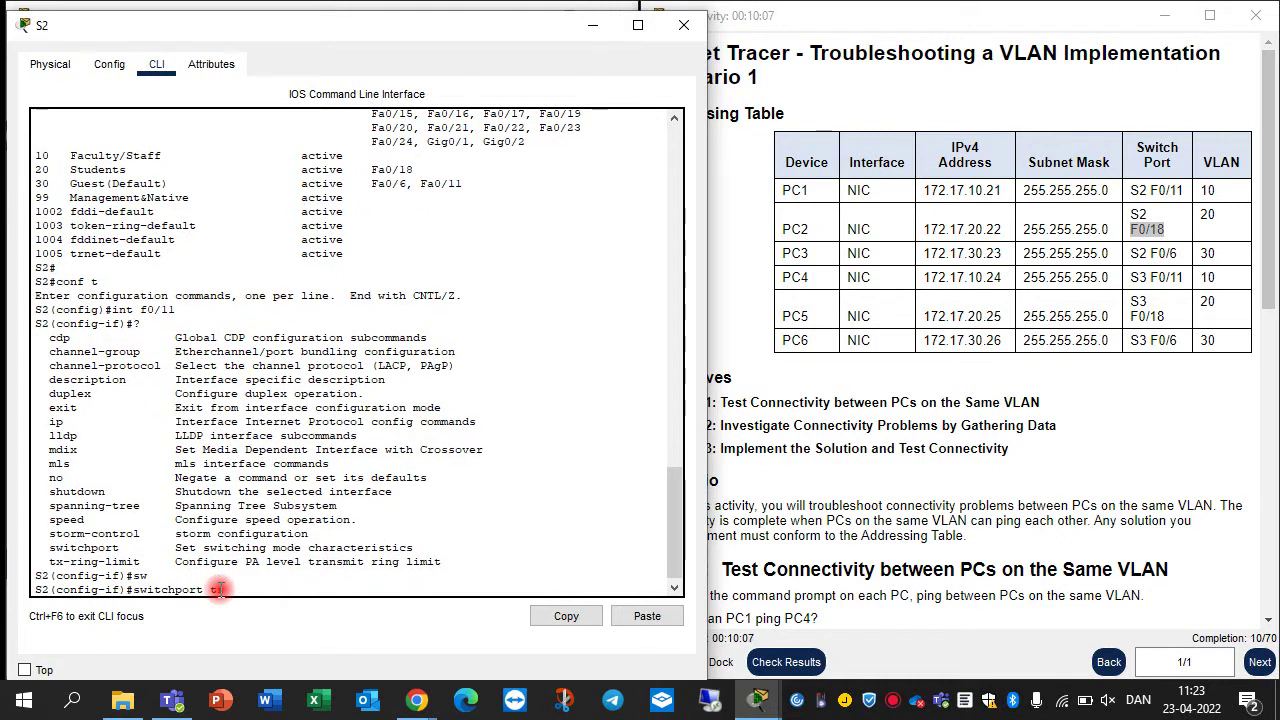
pyautogui.write('tr')
pyautogui.press('Tab')
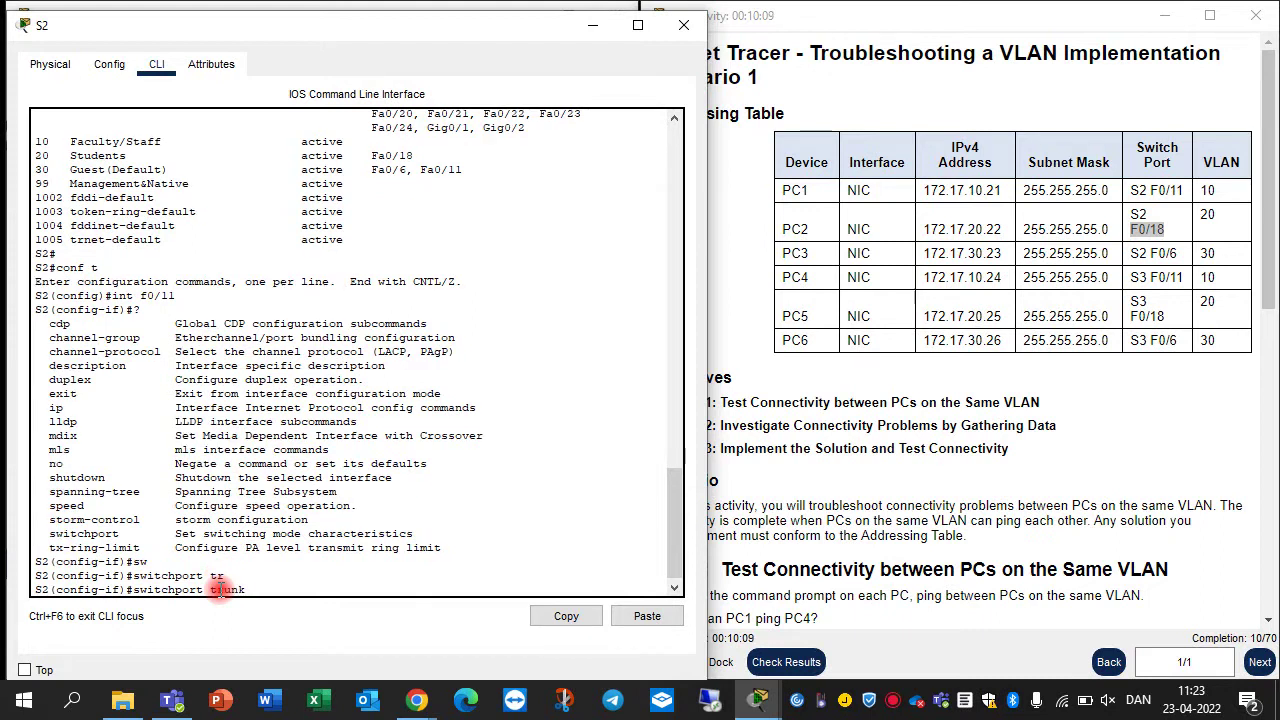
pyautogui.write('?')
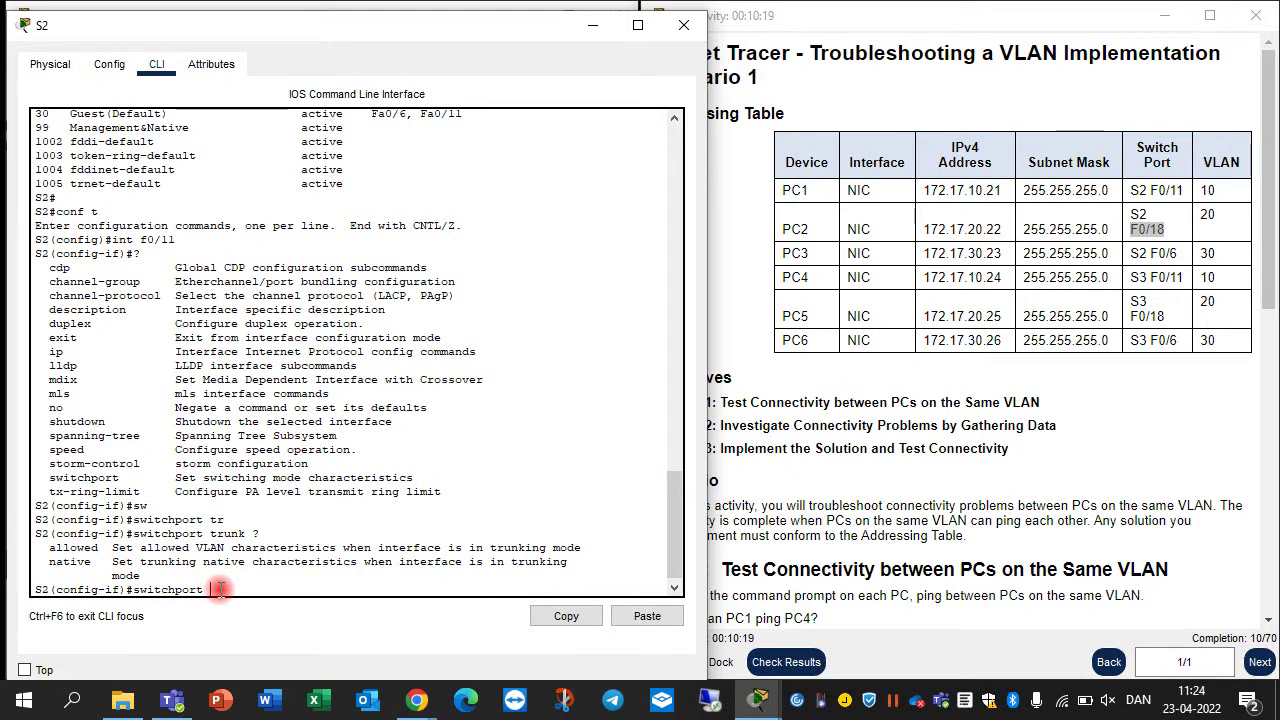
# Step: Assign S2's interface f0/11 to VLAN 10 with "switchport access vlan 10" and save the configuration with "do wr"
pyautogui.click(878, 686)
pyautogui.click(392, 591)
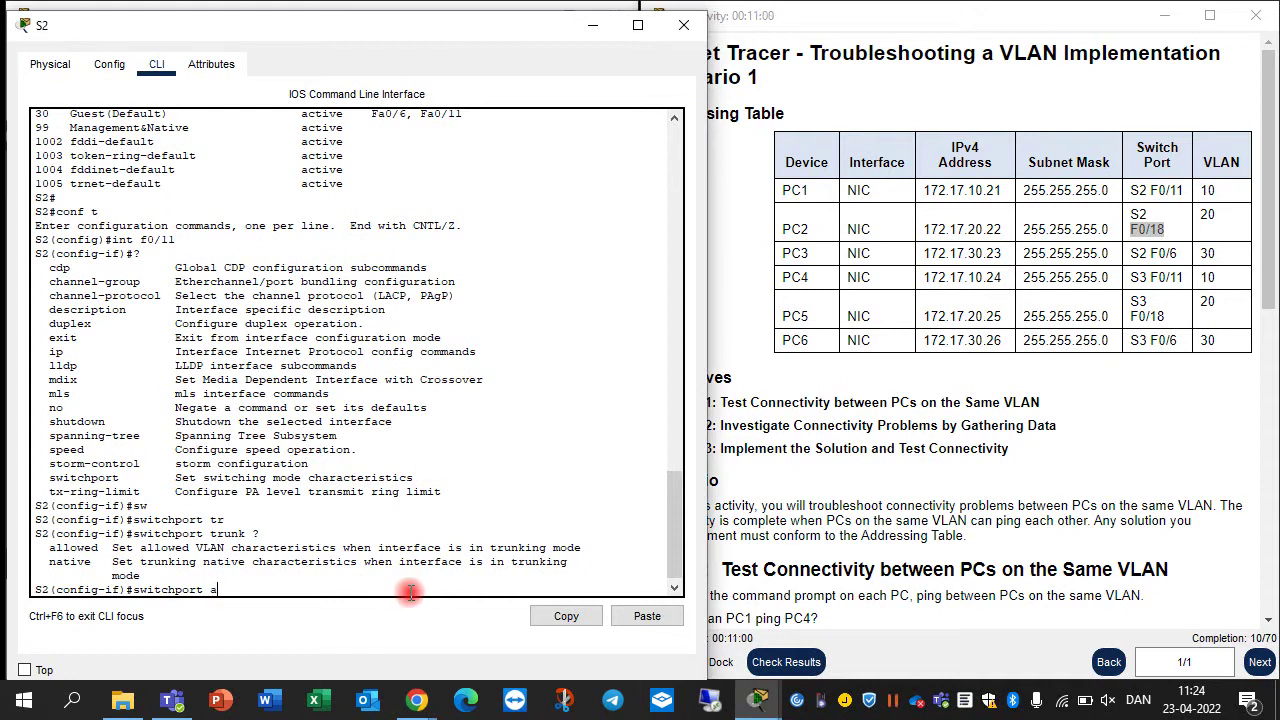
pyautogui.press('Tab')
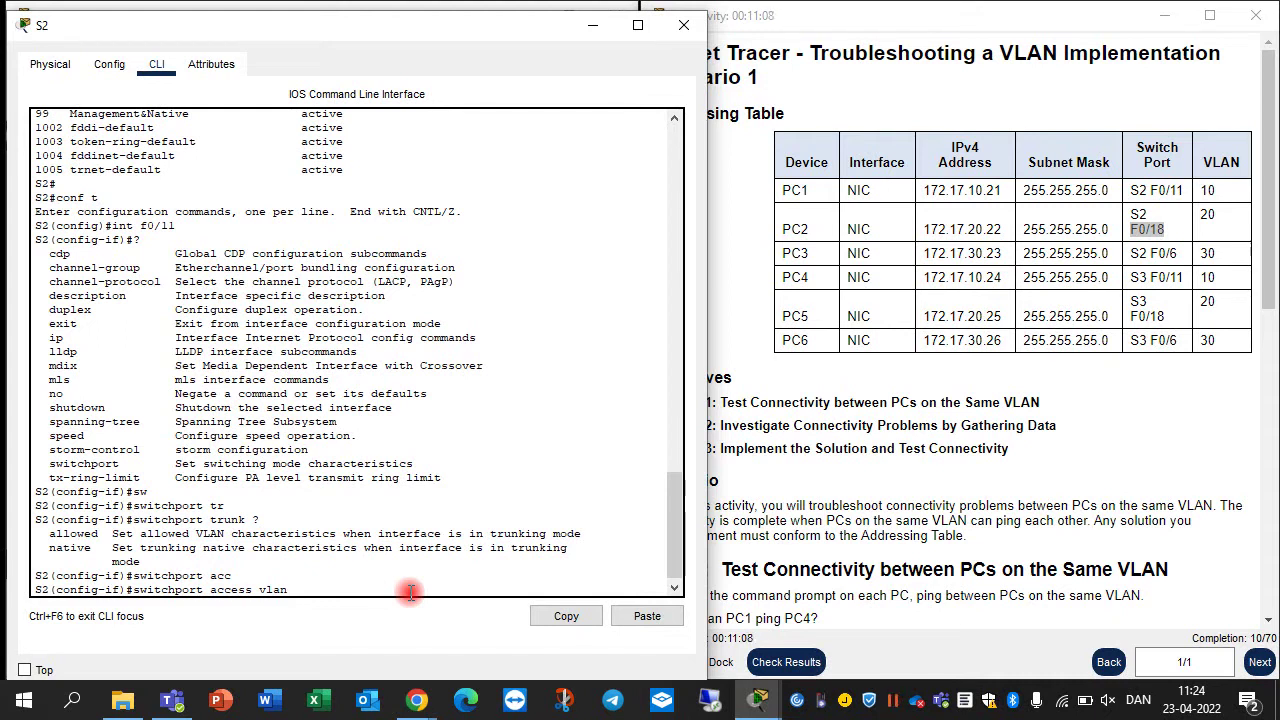
pyautogui.press('Return')
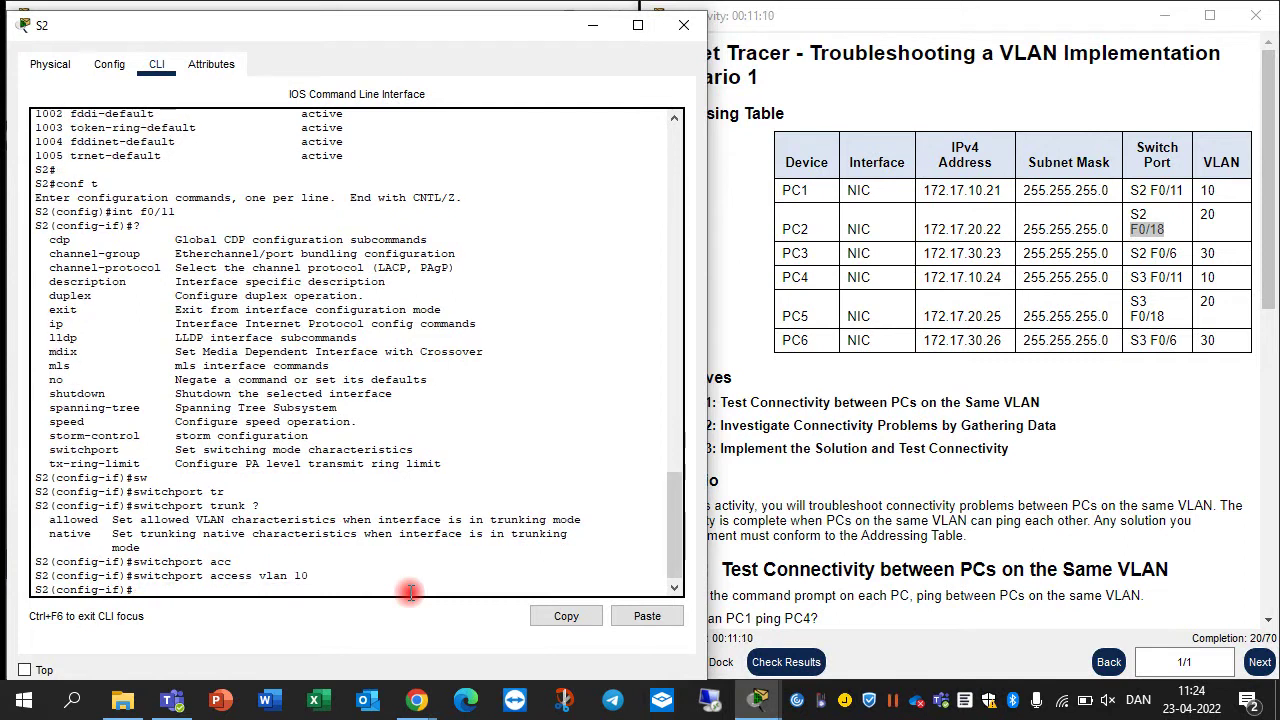
pyautogui.write('do wr')
pyautogui.press('Return')
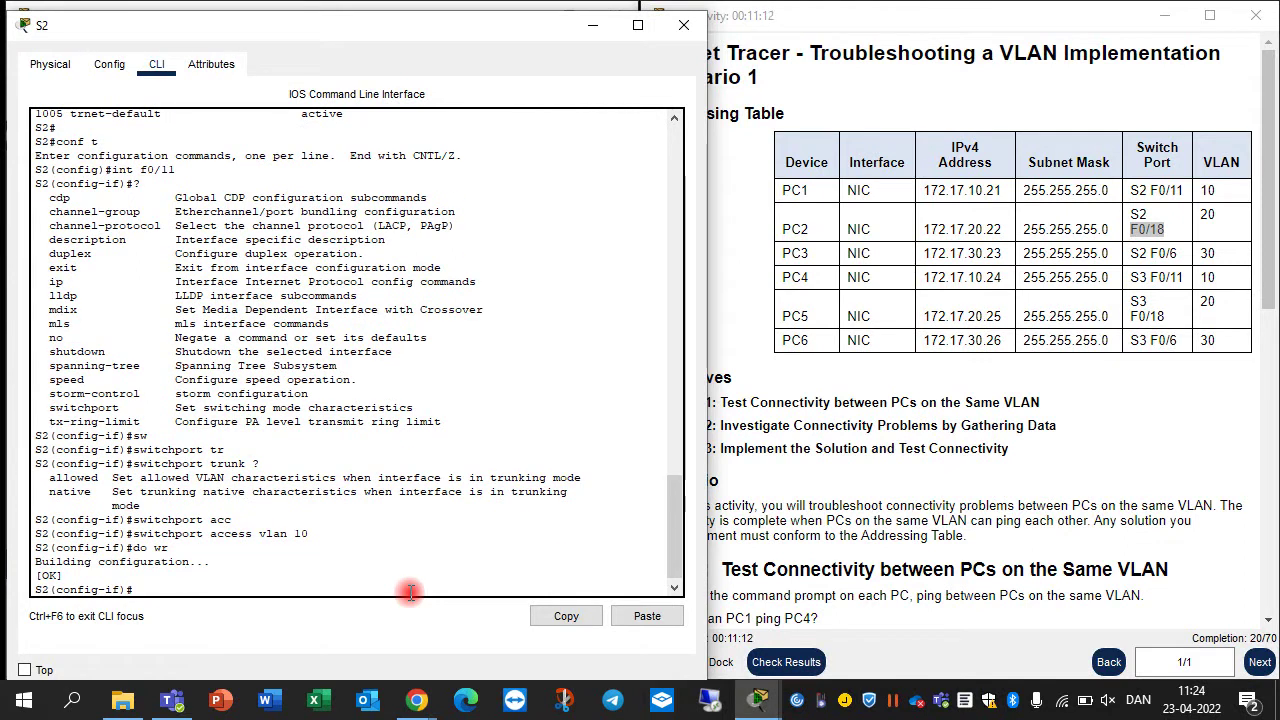
# Step: Display S2's VLANs with "do show vlan br" and check the port assigned to VLAN 10
pyautogui.write('do show v')
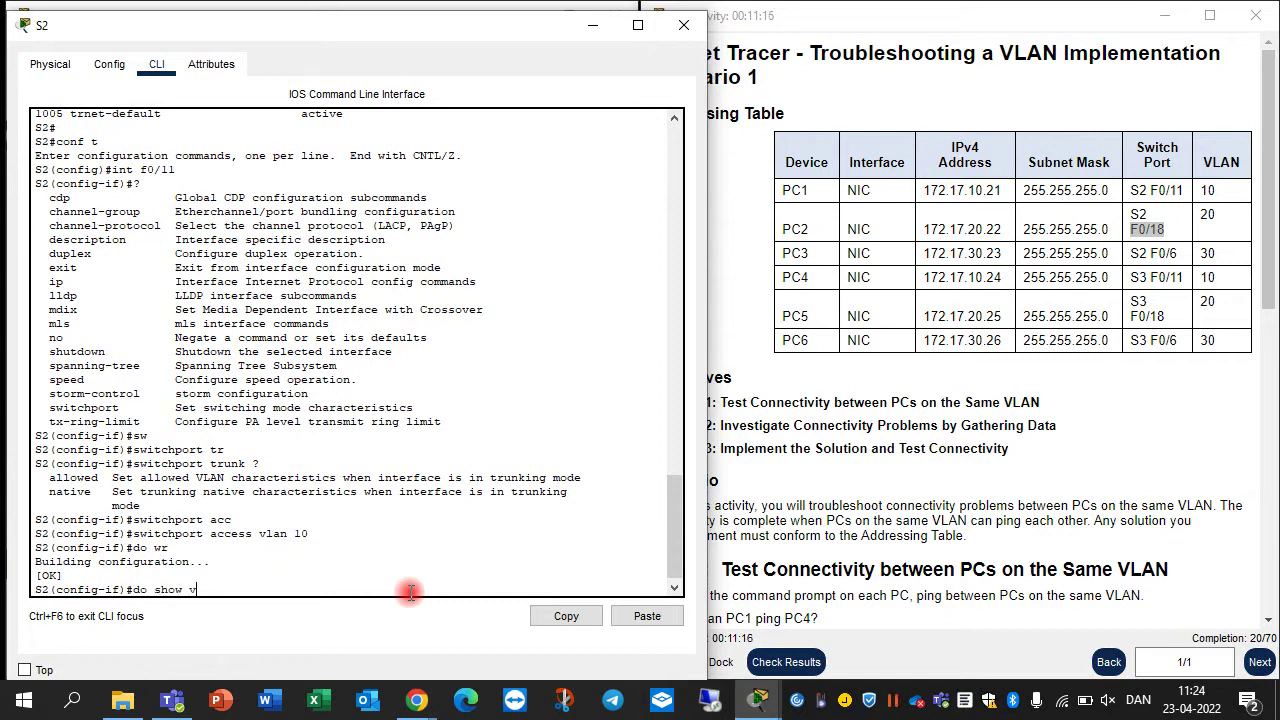
pyautogui.write('lan br')
pyautogui.press('Return')
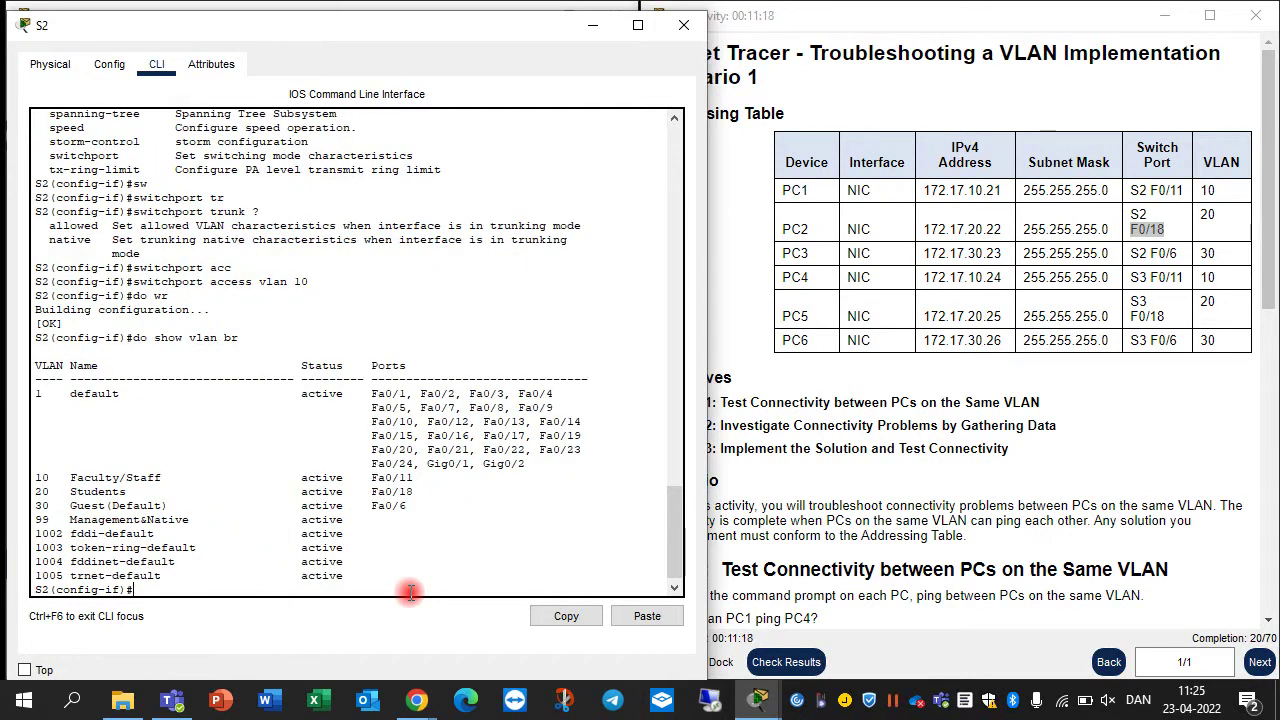
pyautogui.moveTo(137, 457); pyautogui.dragTo(33, 476)
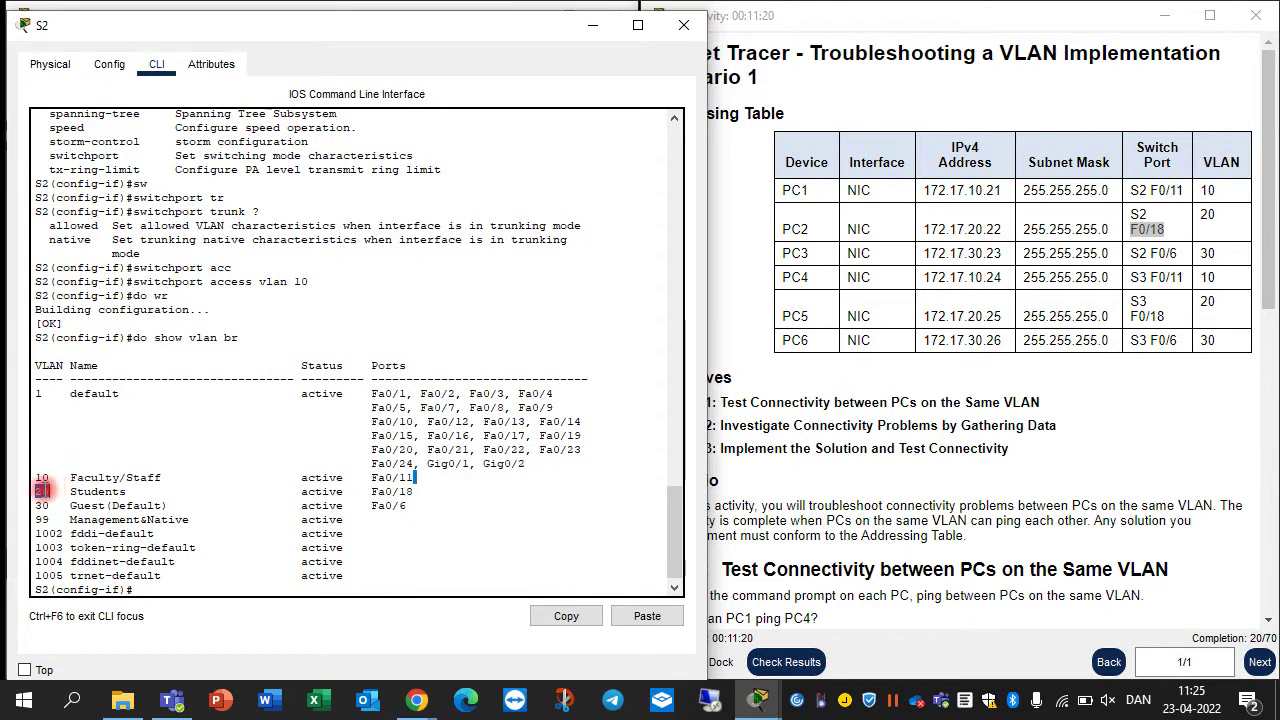
pyautogui.click(918, 425)
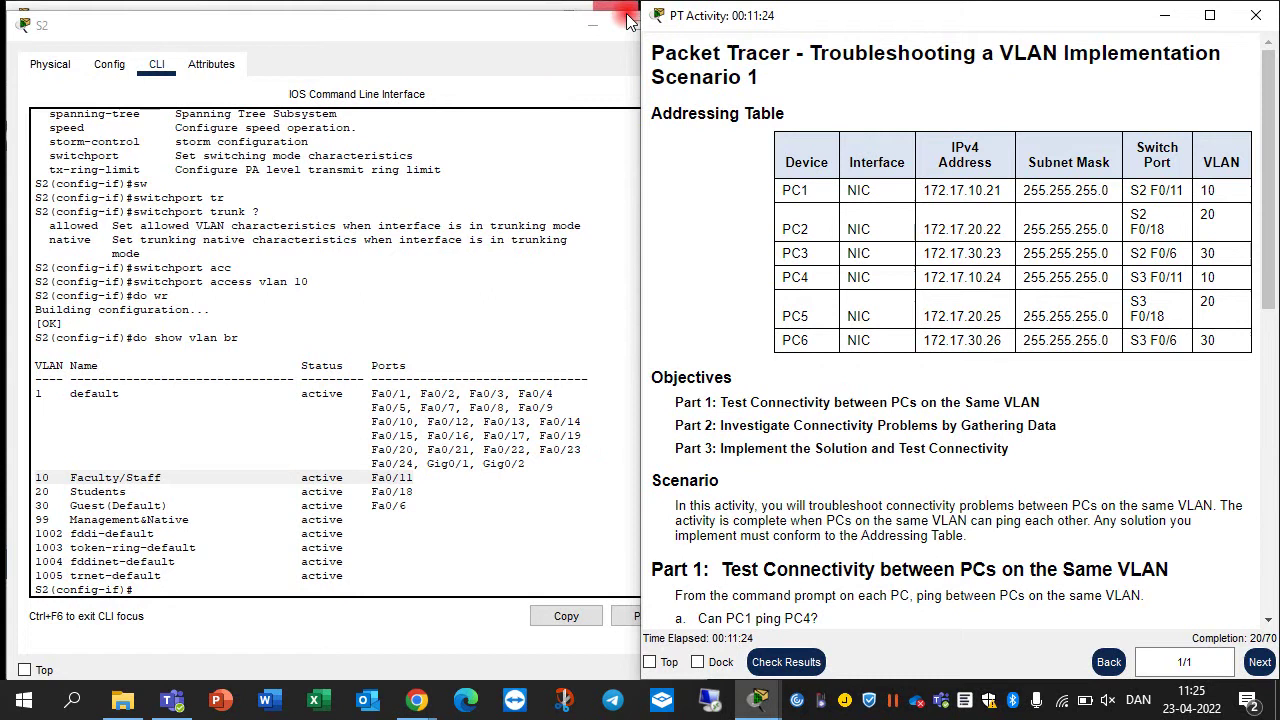
# Step: Leave S2, fast-forward the simulation time in the topology, and open switch S3's command line
pyautogui.click(591, 23)
pyautogui.click(414, 348)
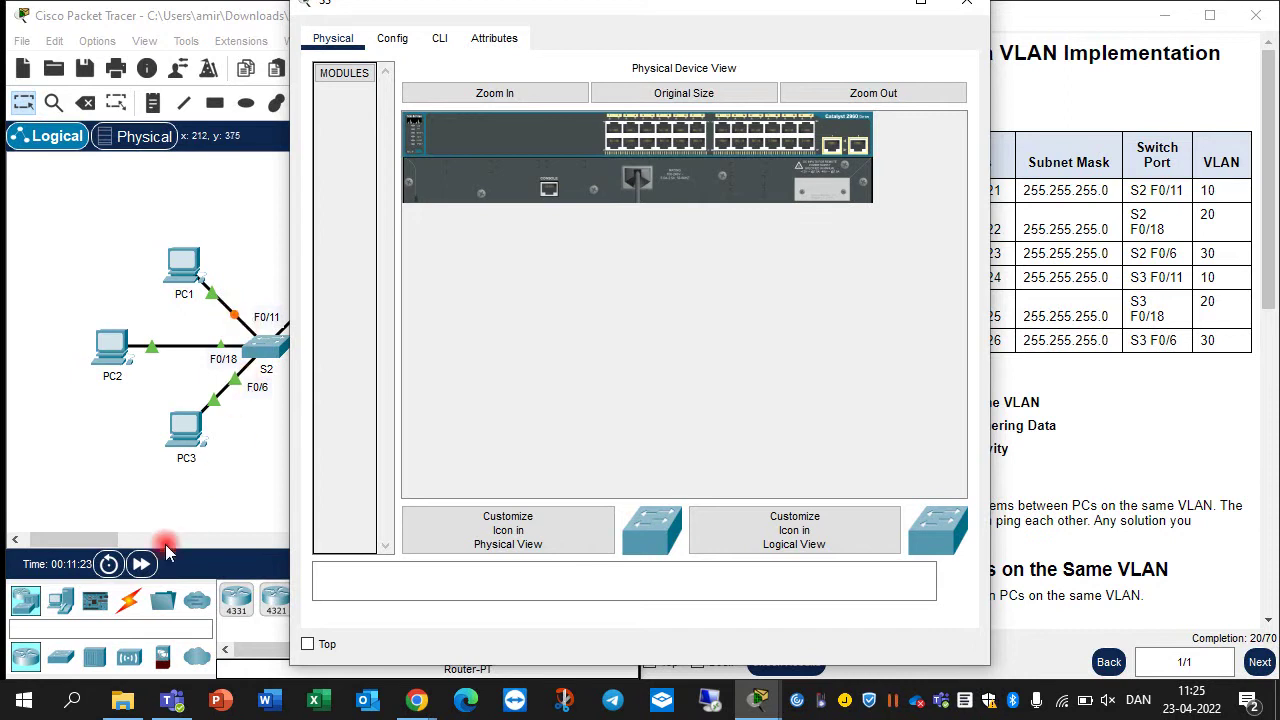
pyautogui.click(141, 564)
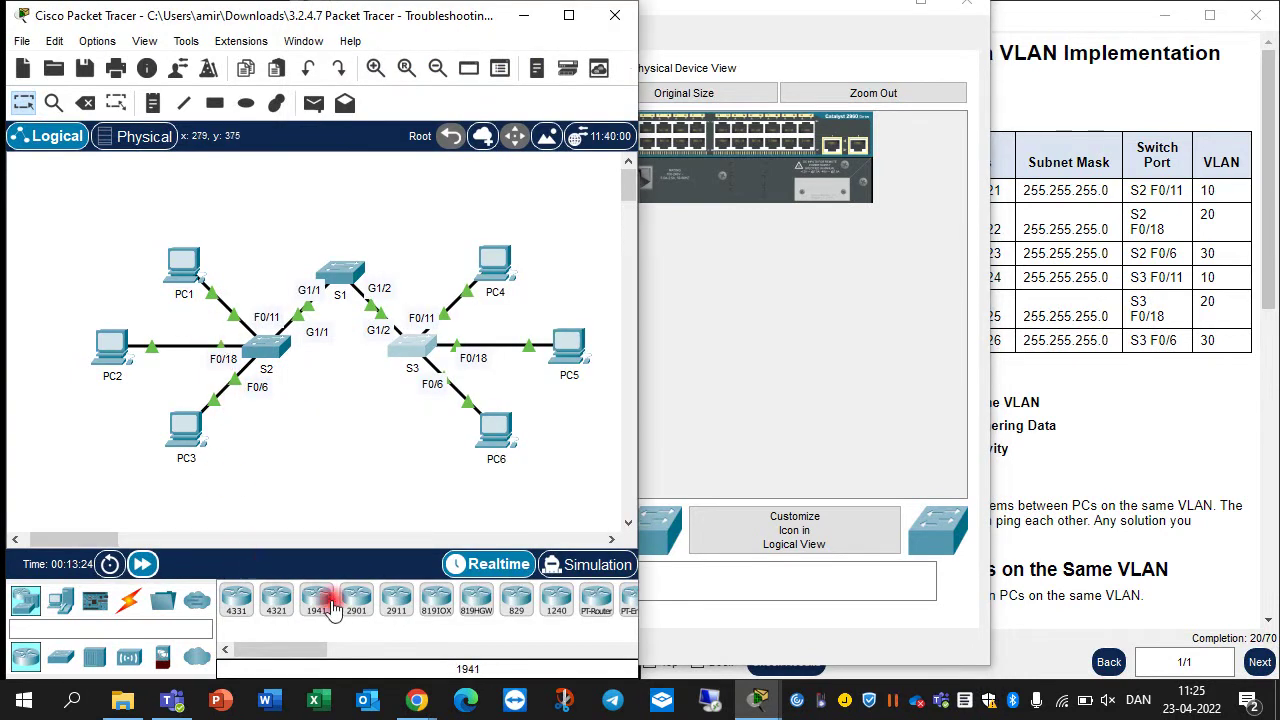
pyautogui.click(410, 346)
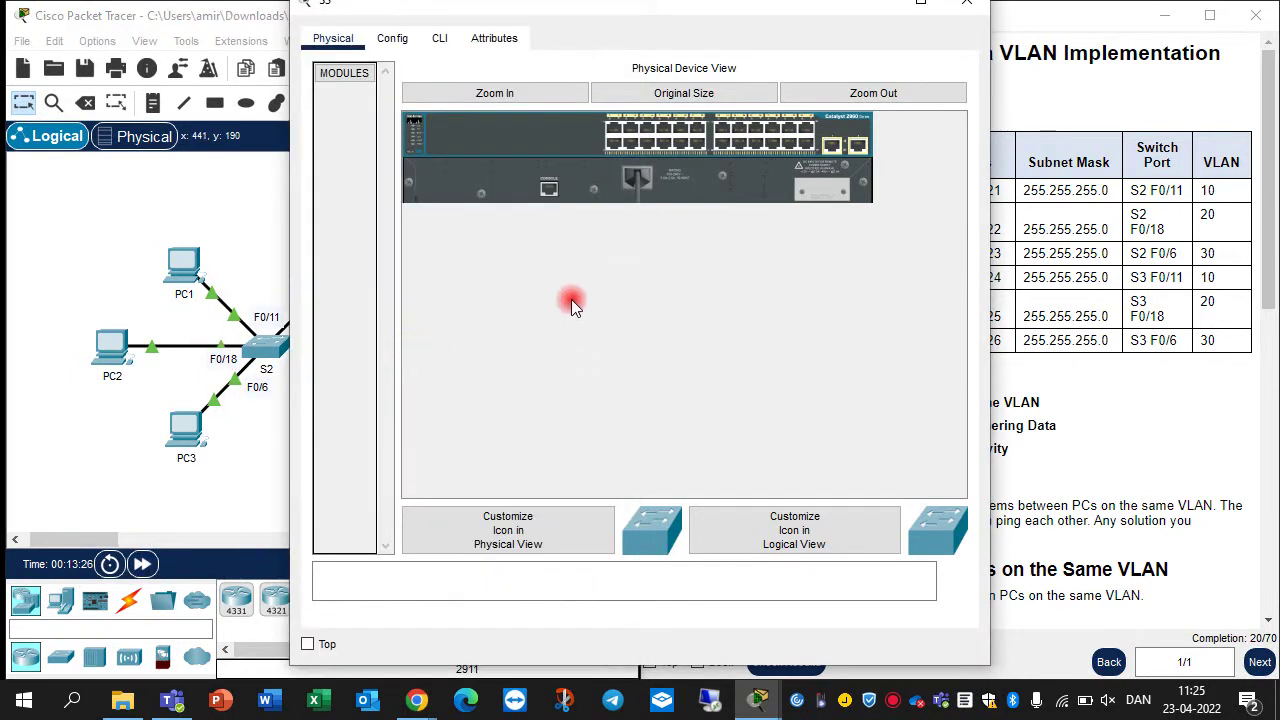
pyautogui.click(440, 38)
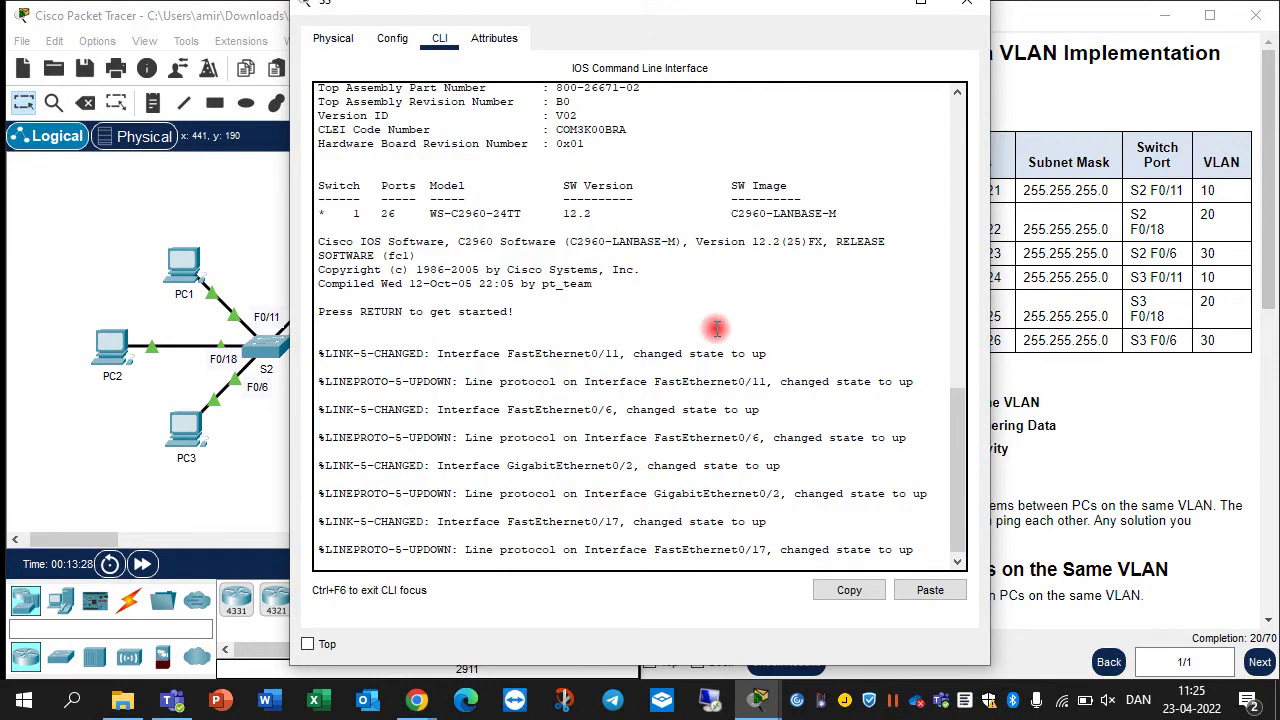
pyautogui.click(700, 358)
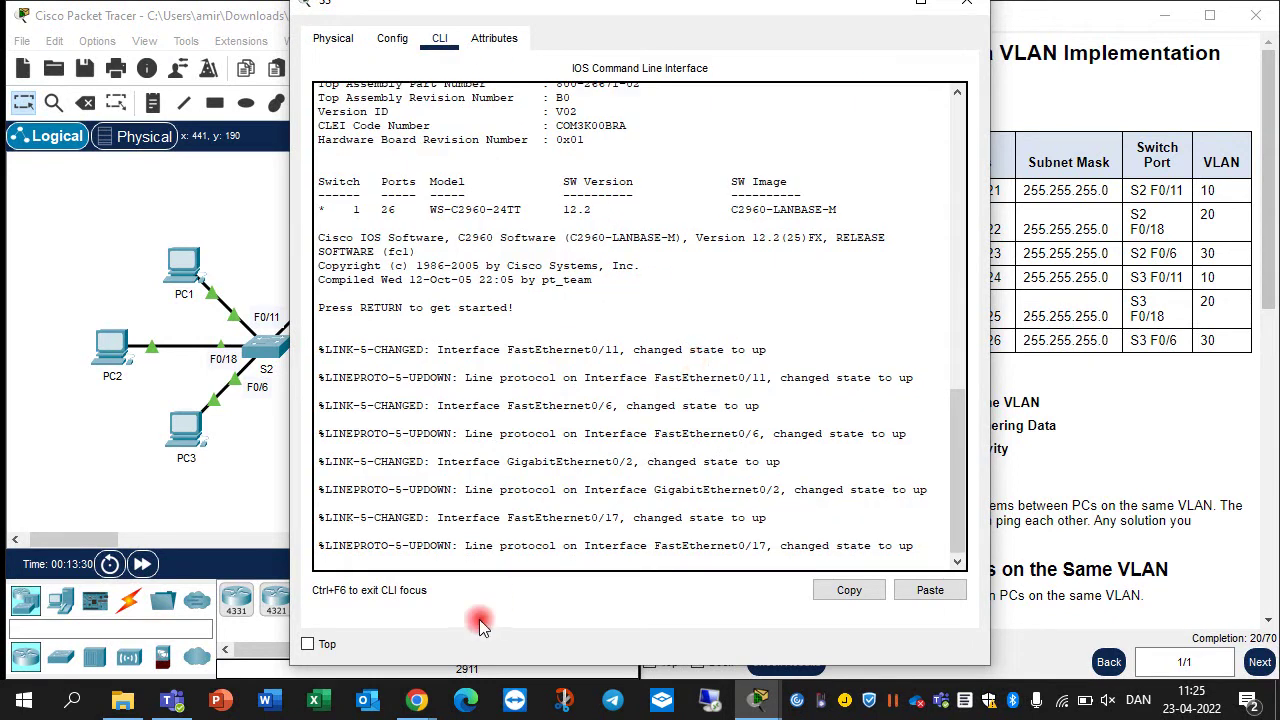
# Step: Enter privileged EXEC mode on switch S3 and display its VLANs with "show vlan br"
pyautogui.press('Return')
pyautogui.write('en')
pyautogui.press('Return')
pyautogui.write('con')
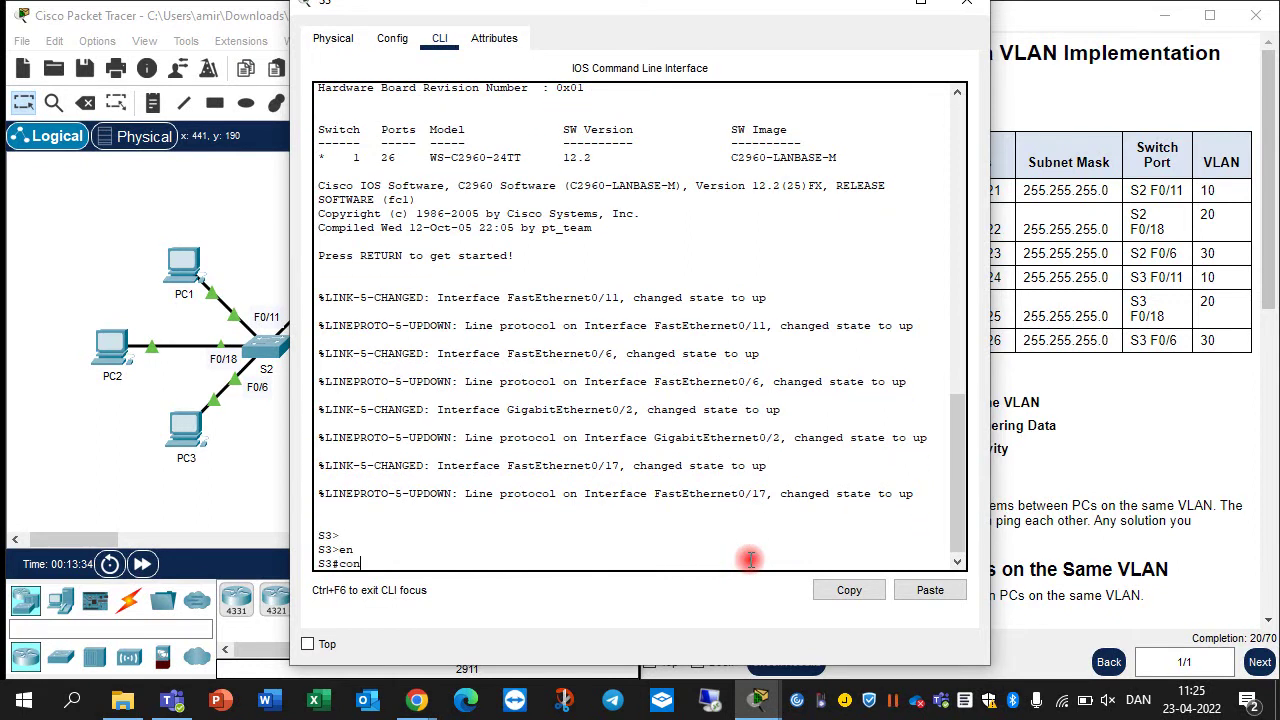
pyautogui.press('BackSpace')
pyautogui.write('show vlan bt')
pyautogui.press('BackSpace')
pyautogui.write('r')
pyautogui.press('Return')
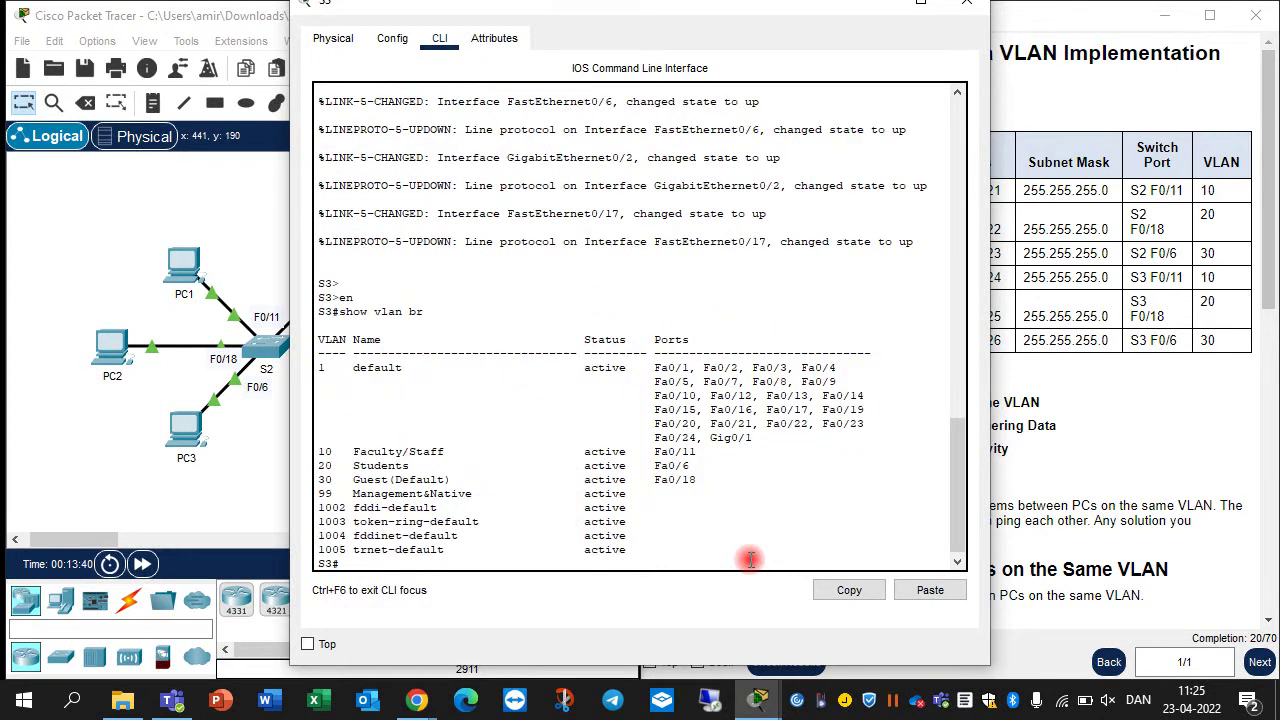
# Step: Compare S3's VLAN port assignments with the switch ports and VLANs of PC4, PC5 and PC6 in the addressing table
pyautogui.moveTo(712, 37); pyautogui.dragTo(462, 62)
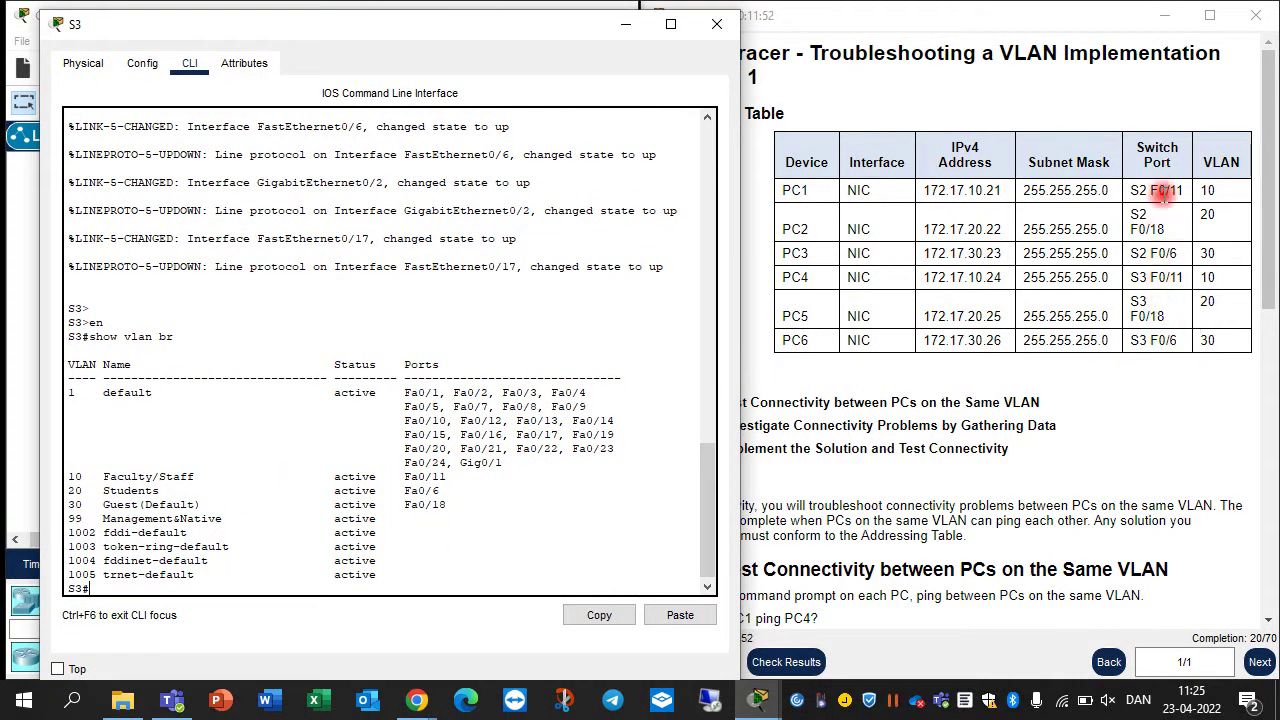
pyautogui.doubleClick(1207, 277)
pyautogui.moveTo(1163, 313); pyautogui.dragTo(1133, 325)
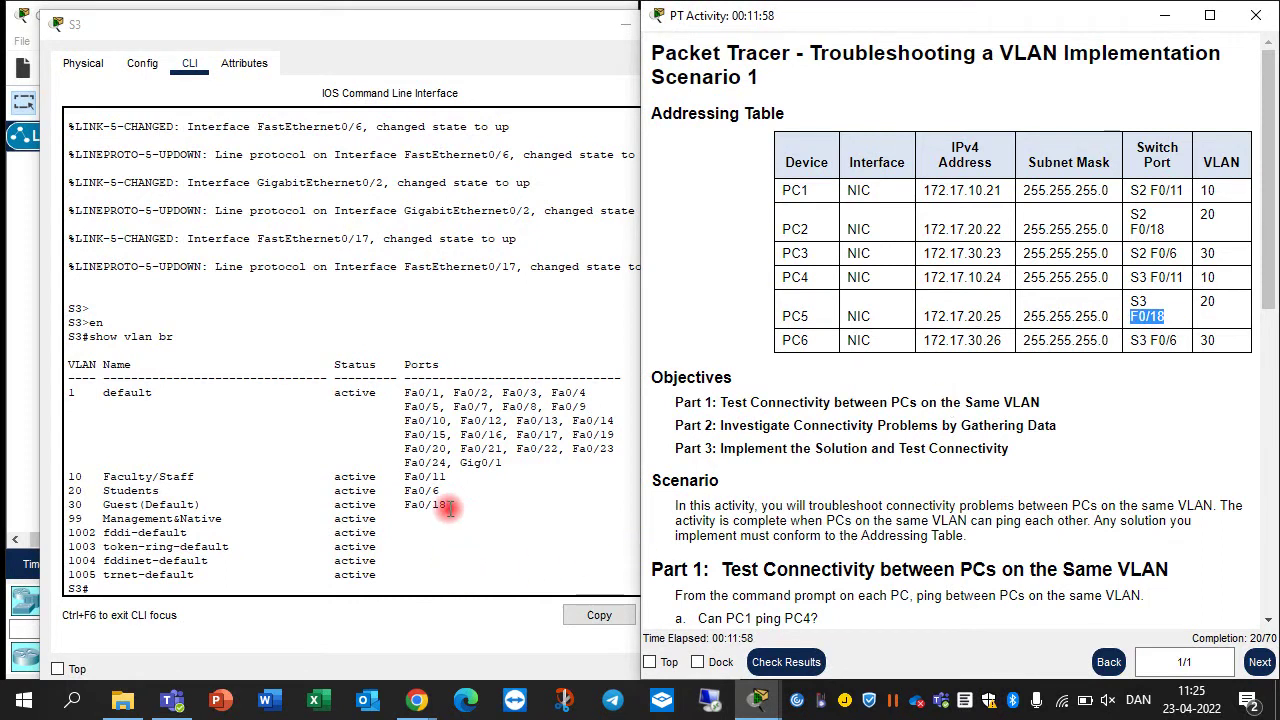
pyautogui.click(1172, 345)
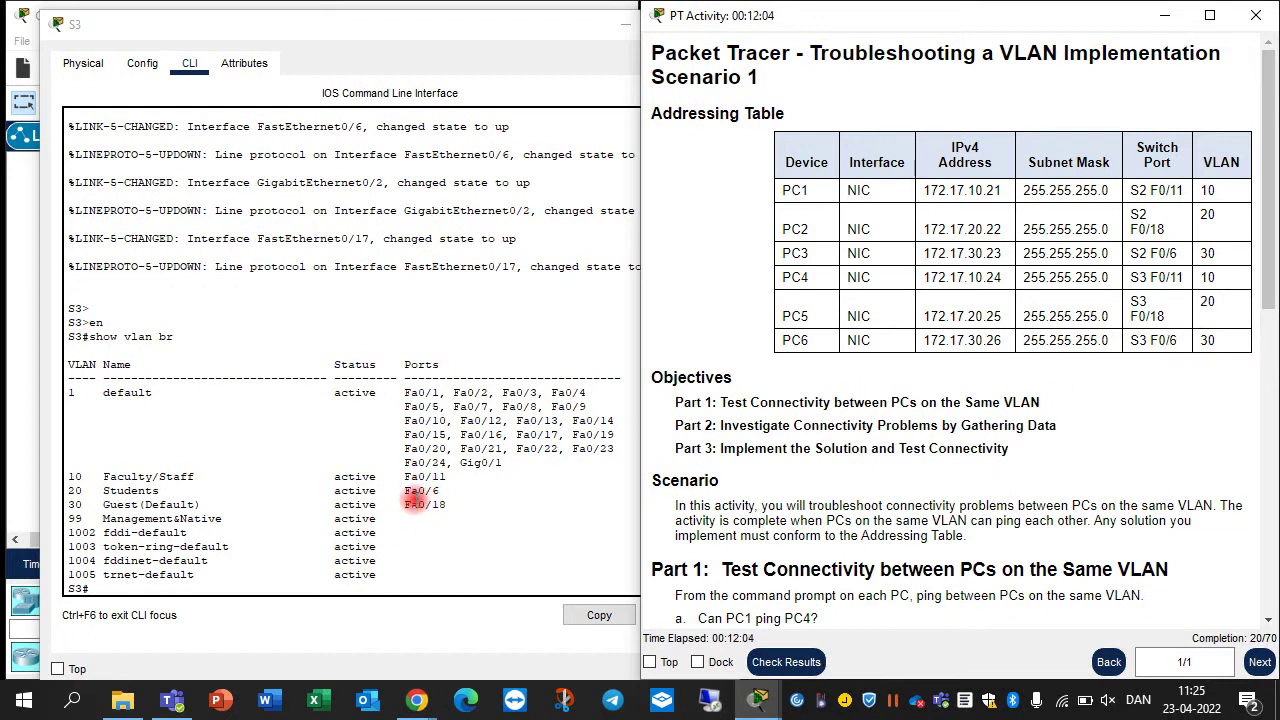
# Step: On switch S3, enter global configuration mode and assign interface fa0/6 to access VLAN 30
pyautogui.click(249, 603)
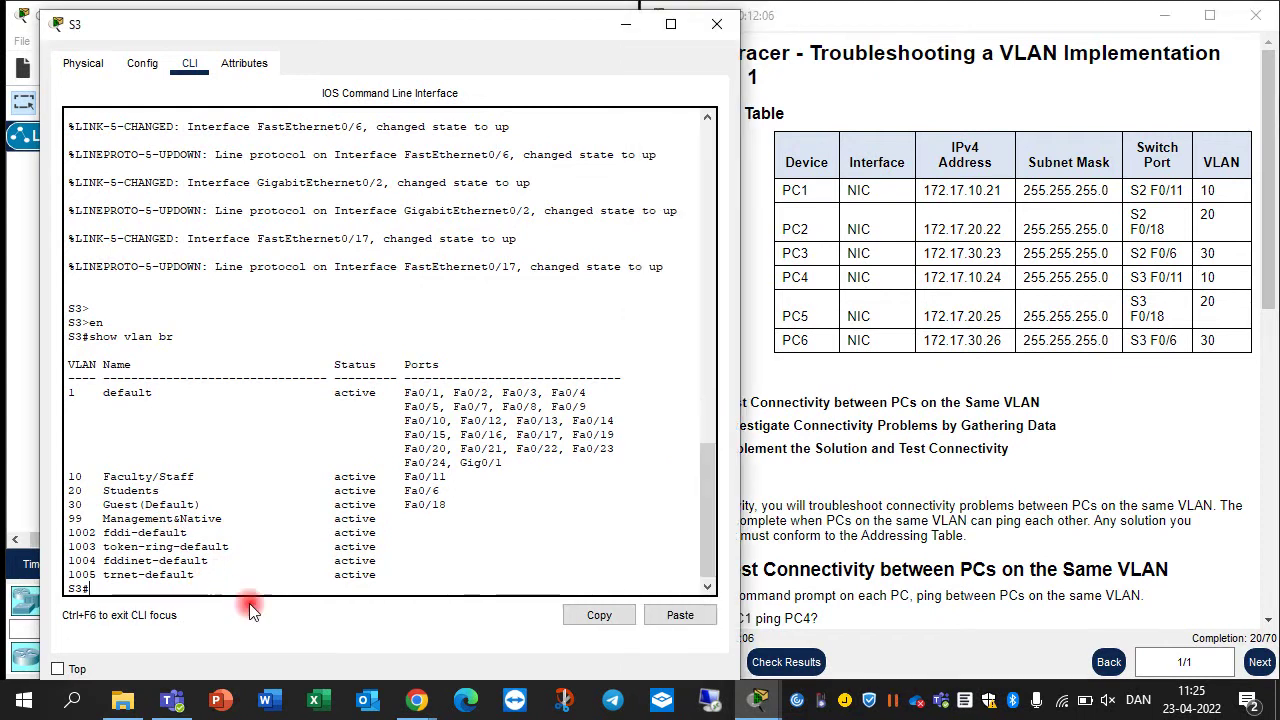
pyautogui.write('conf t')
pyautogui.press('Return')
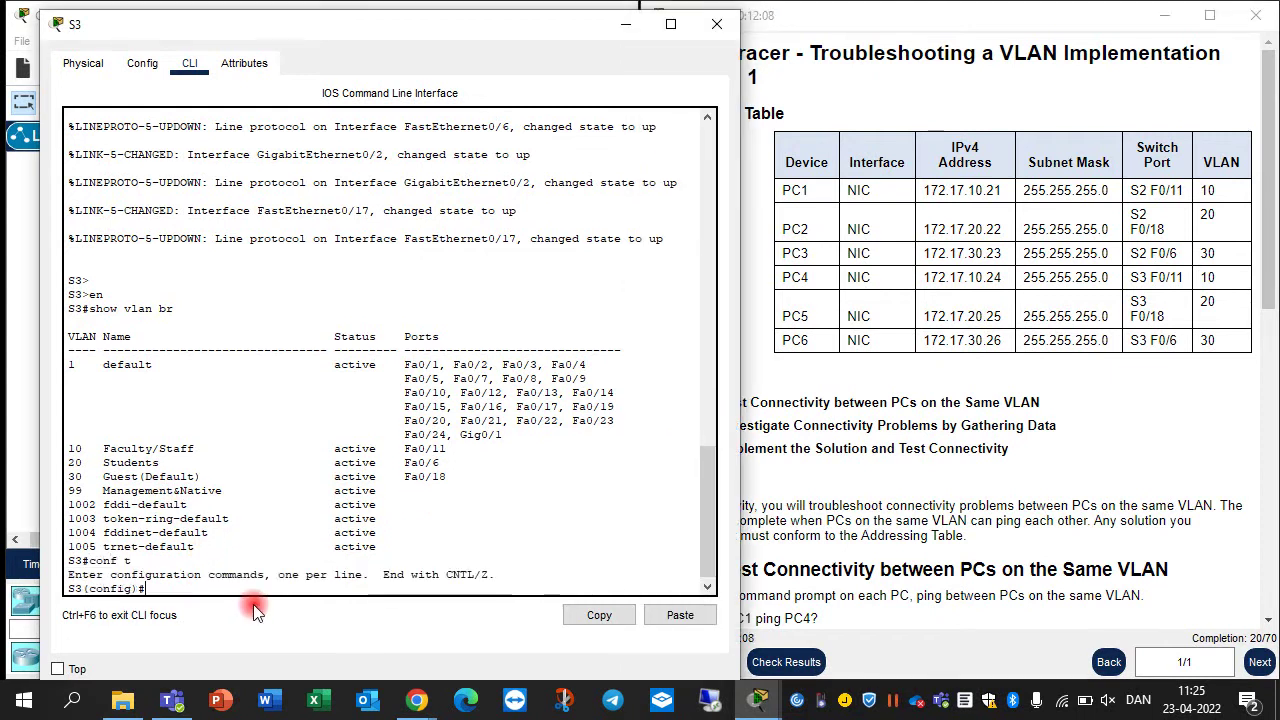
pyautogui.write('int fa0/6')
pyautogui.press('Return')
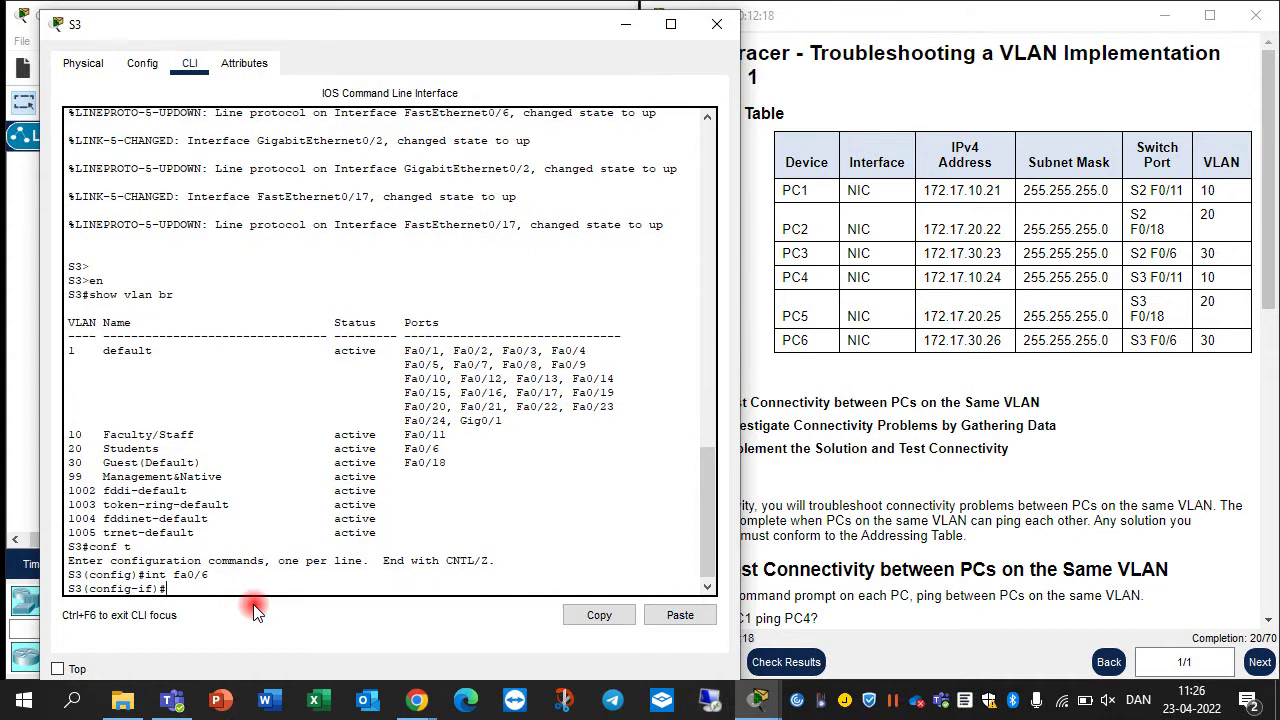
pyautogui.write('sw')
pyautogui.press('Tab')
pyautogui.write('acc')
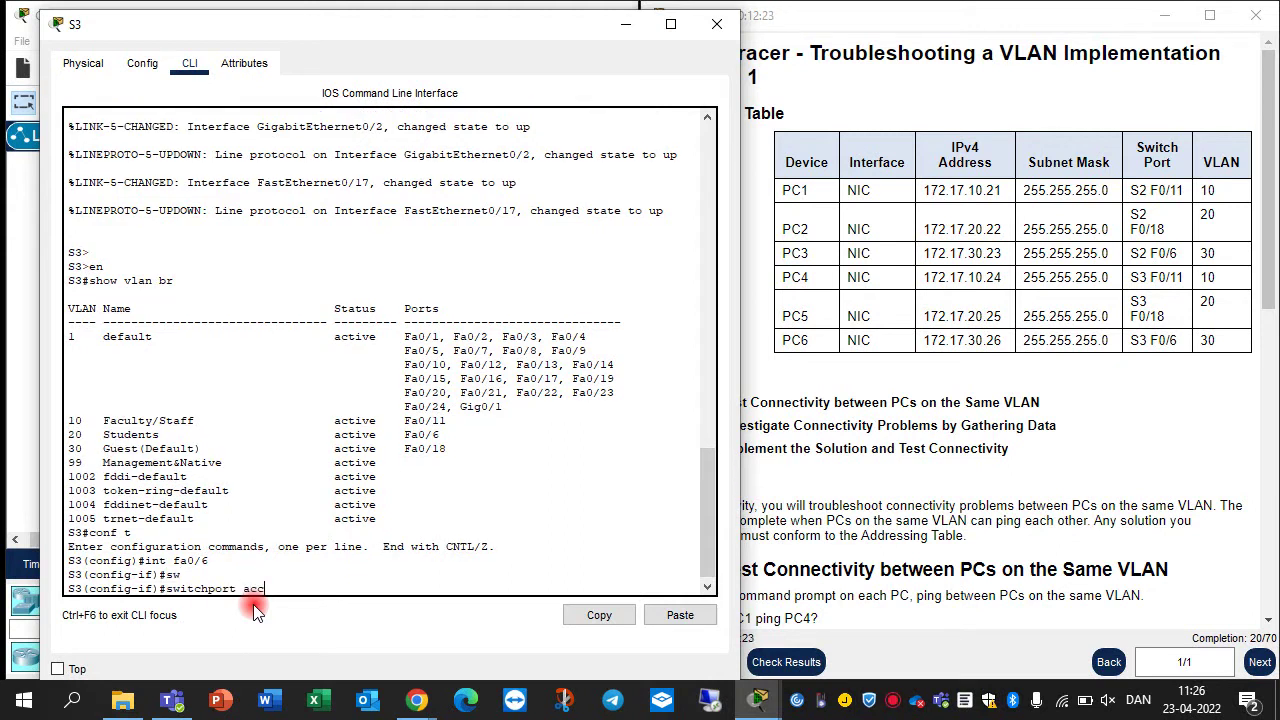
pyautogui.press('Tab')
pyautogui.write('vla')
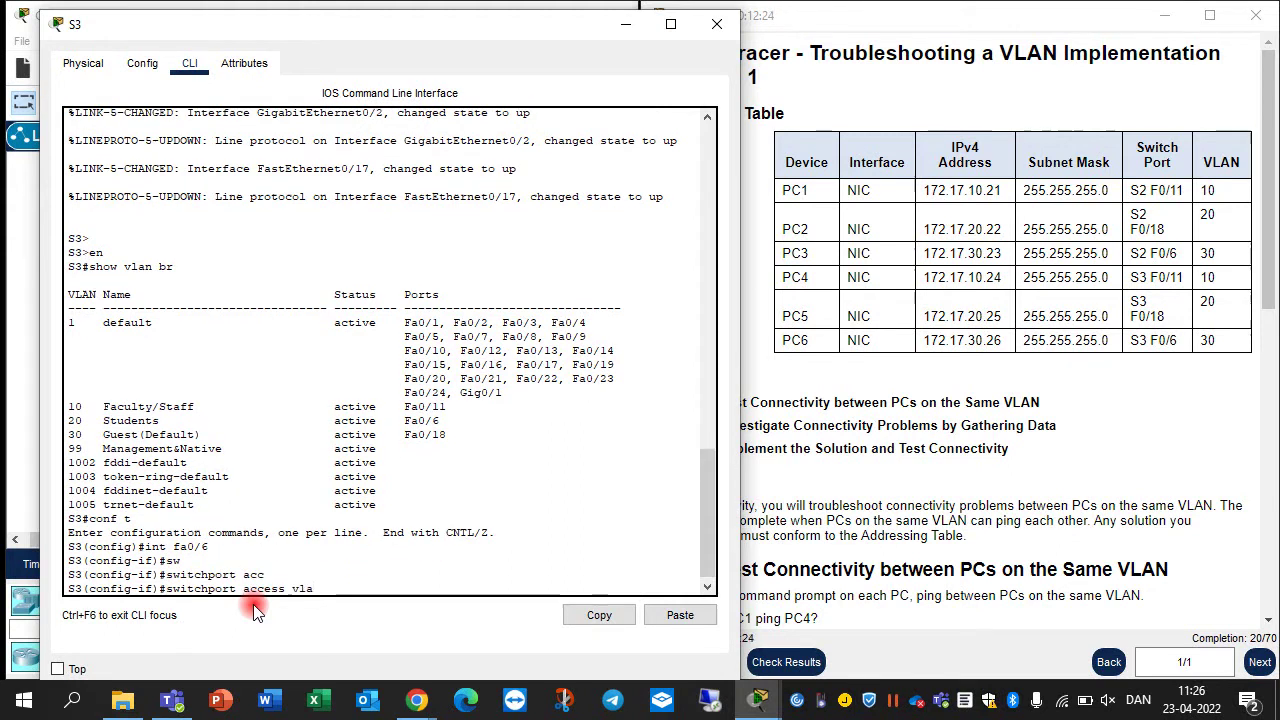
pyautogui.press('Tab')
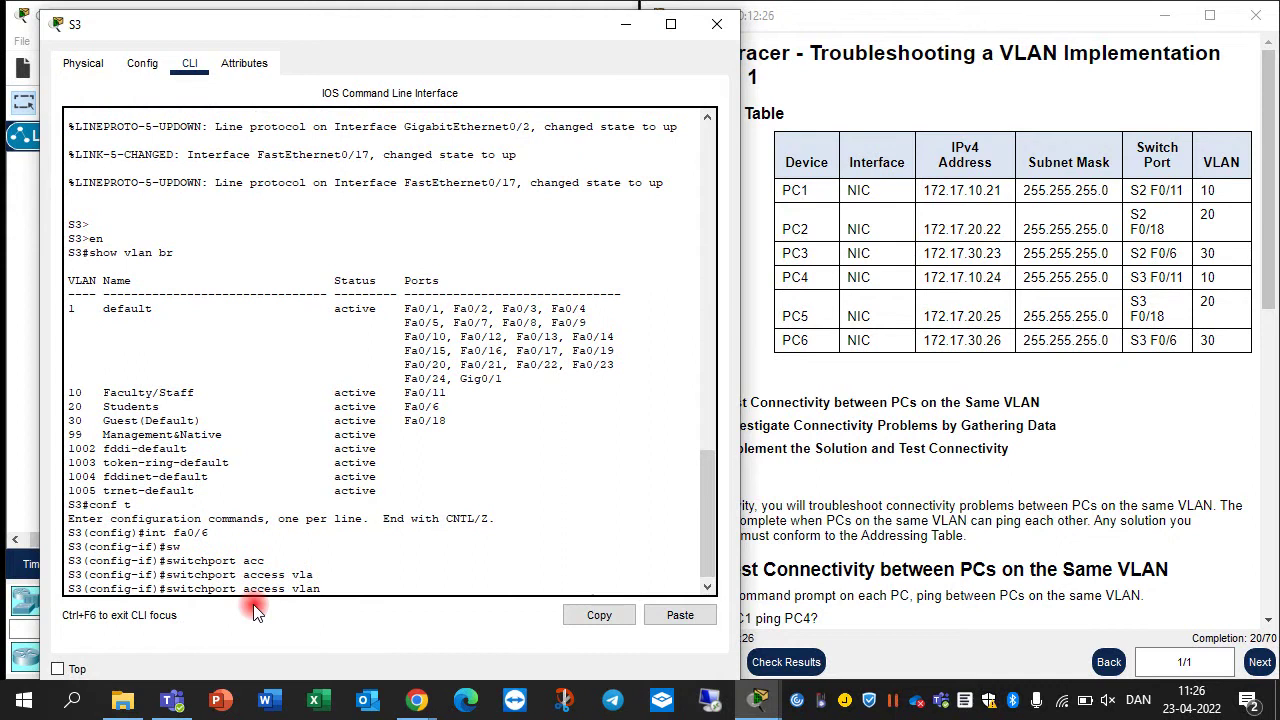
pyautogui.write('30')
pyautogui.press('Tab')
# Step: Assign S3's interface fa0/18 to access VLAN 20
pyautogui.hotkey('ctrl', 'u')
pyautogui.write('int fa0/')
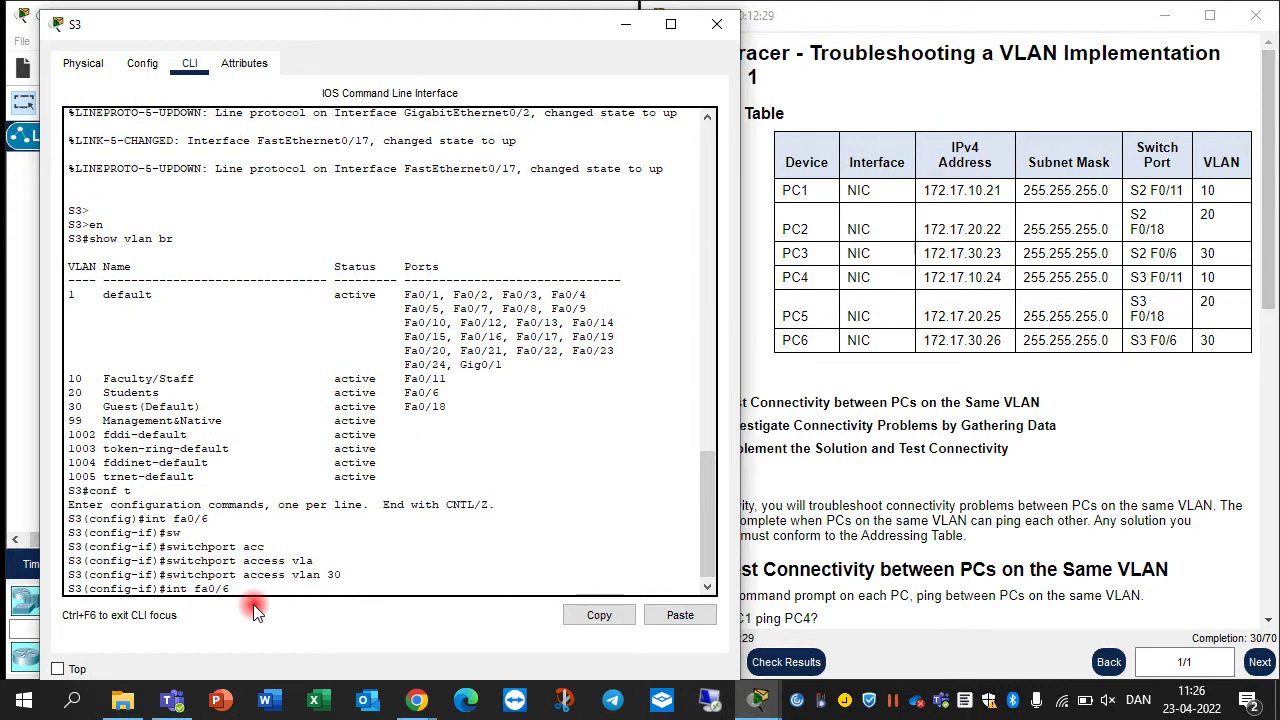
pyautogui.write('18')
pyautogui.press('Return')
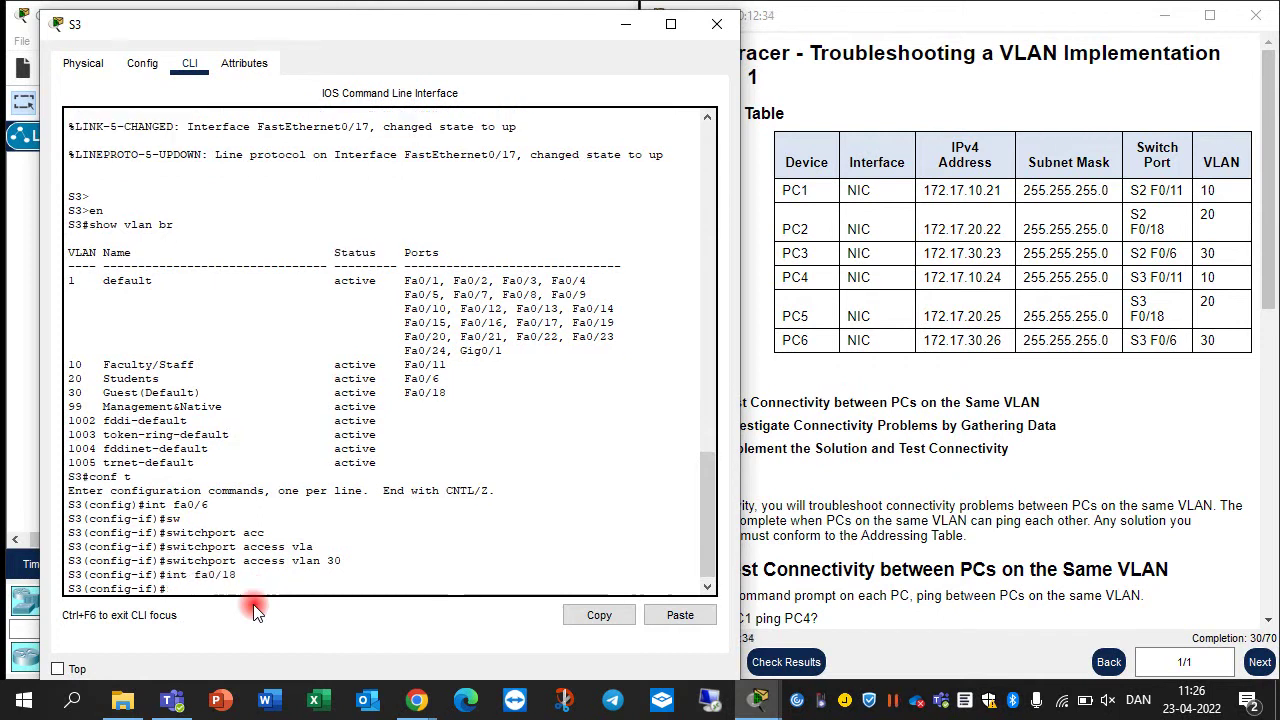
pyautogui.press('Up')
pyautogui.press('Up')
pyautogui.press('BackSpace')
pyautogui.press('BackSpace')
pyautogui.write('20')
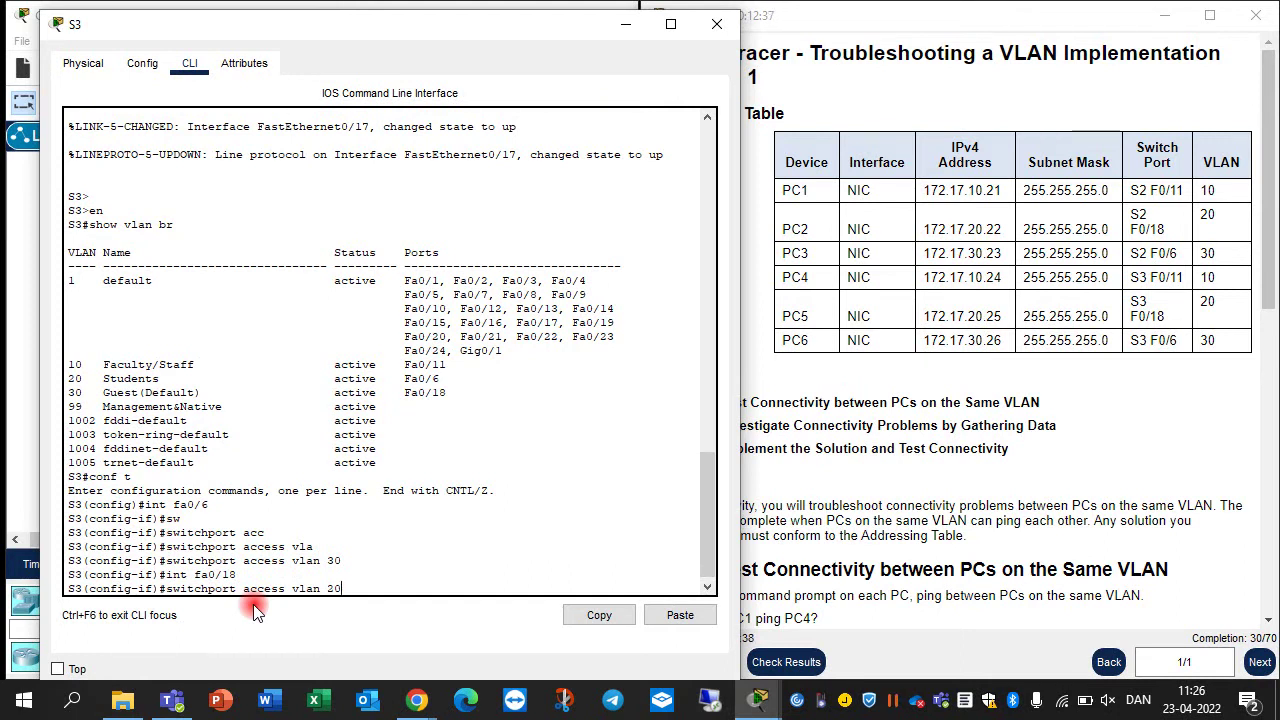
pyautogui.press('Return')
# Step: Save S3's running configuration with "do wr" and close the S3 window
pyautogui.write('do w')
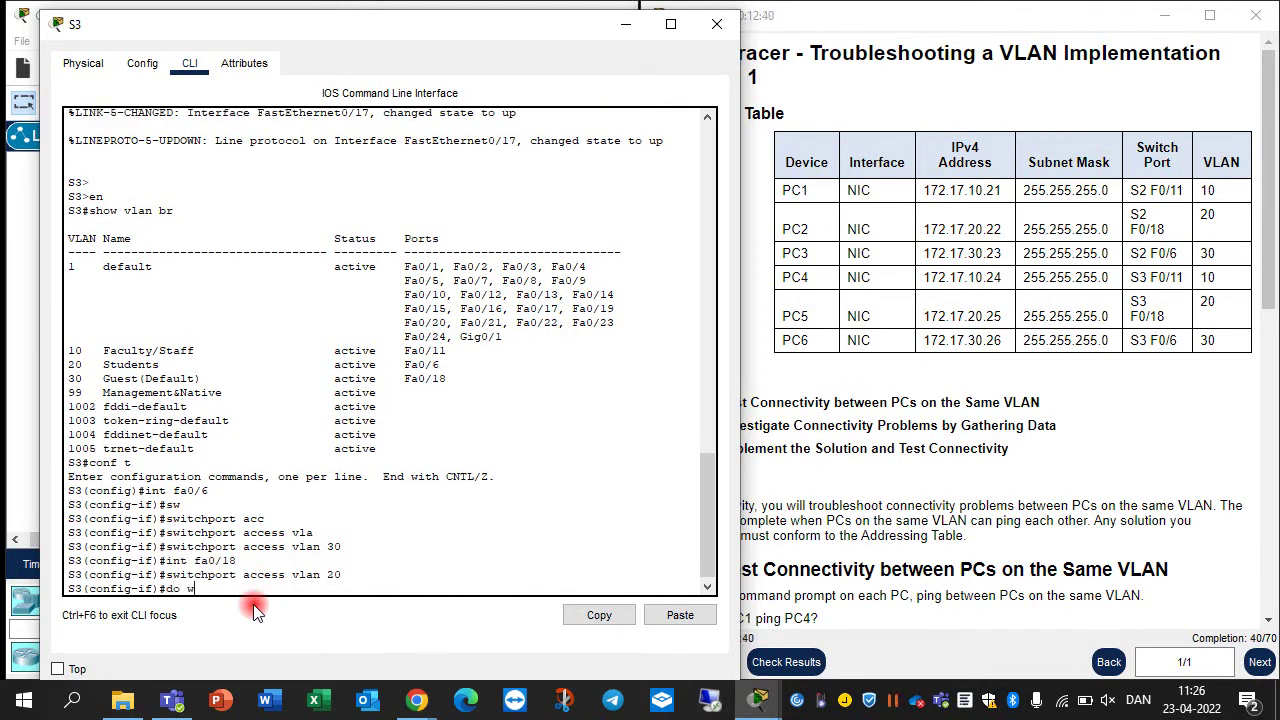
pyautogui.write('r')
pyautogui.press('Return')
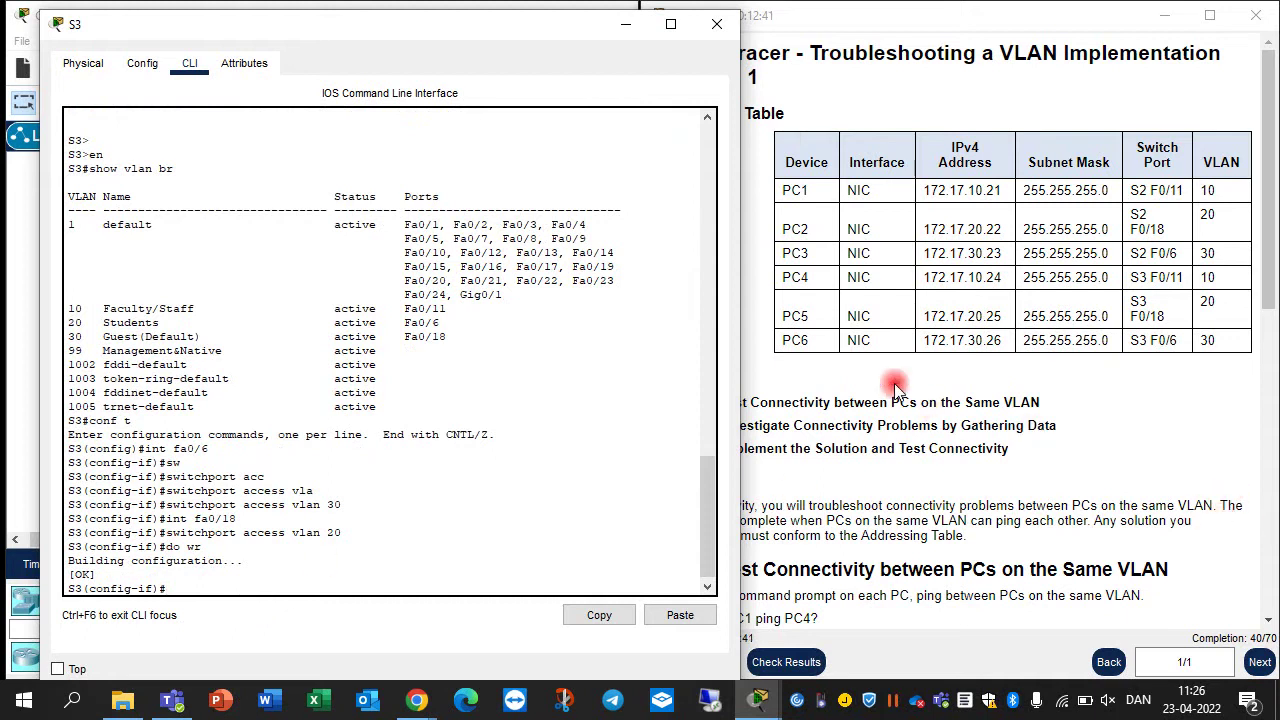
pyautogui.click(717, 23)
# Step: Review the activity's switch verification checks in Part 2 and open switch S1's command line beside the topology
pyautogui.scroll(-5, 965, 492)
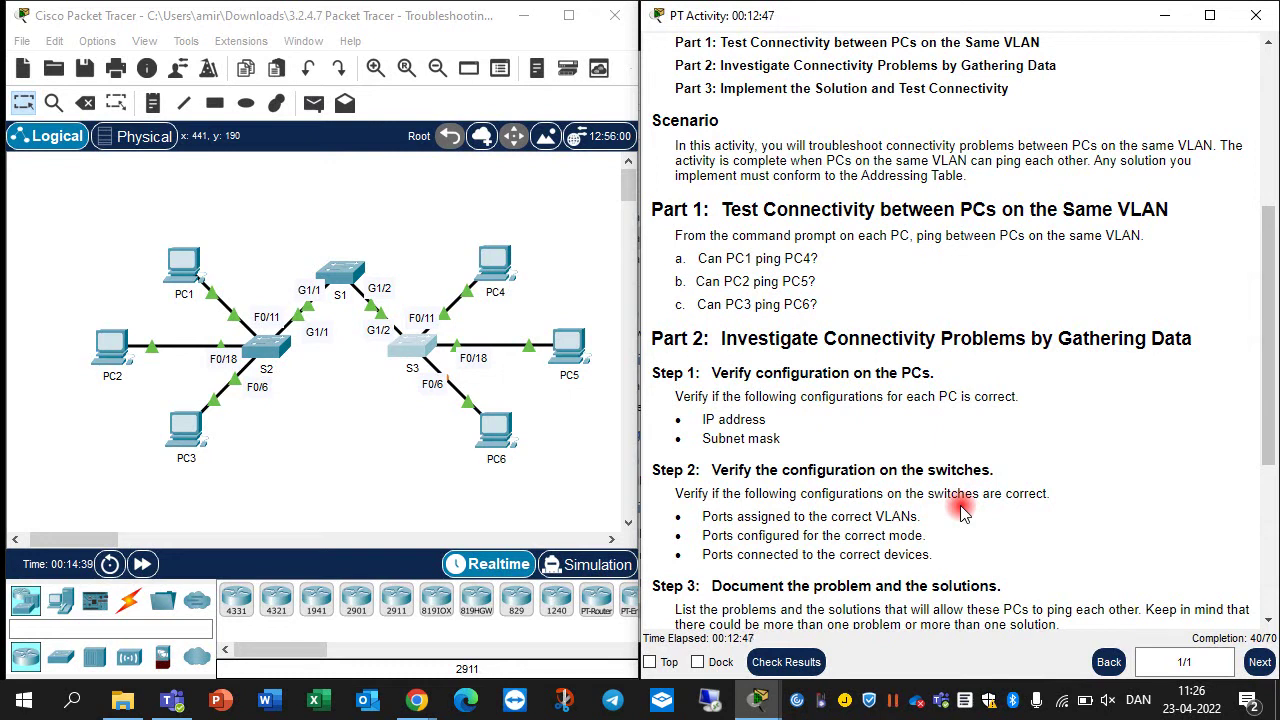
pyautogui.scroll(-1, 755, 455)
pyautogui.scroll(-1, 755, 455)
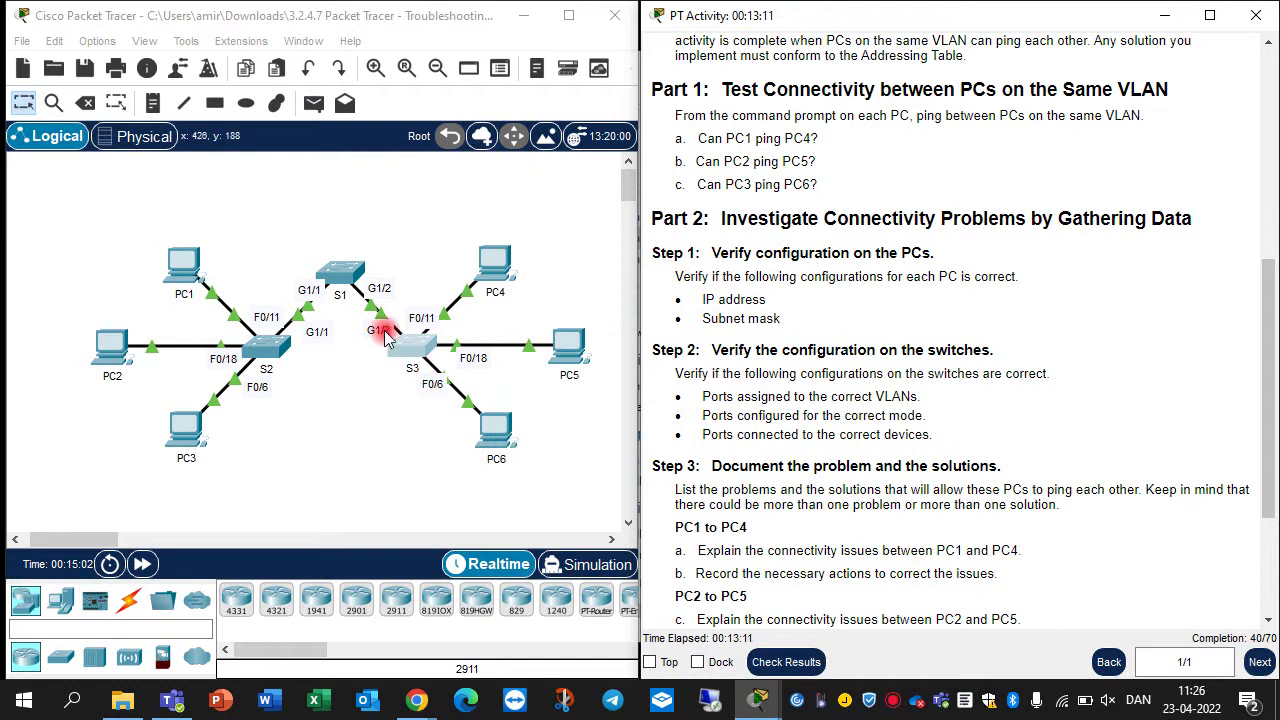
pyautogui.click(343, 276)
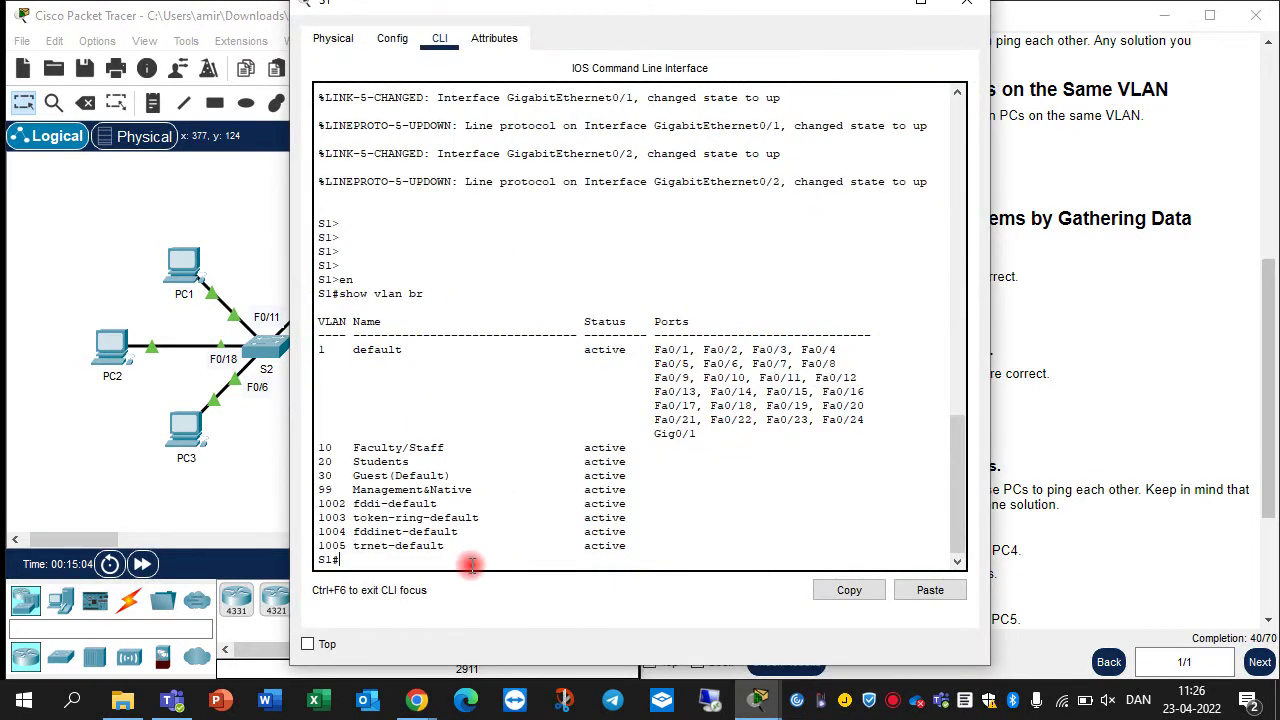
pyautogui.moveTo(646, 14); pyautogui.dragTo(851, 53)
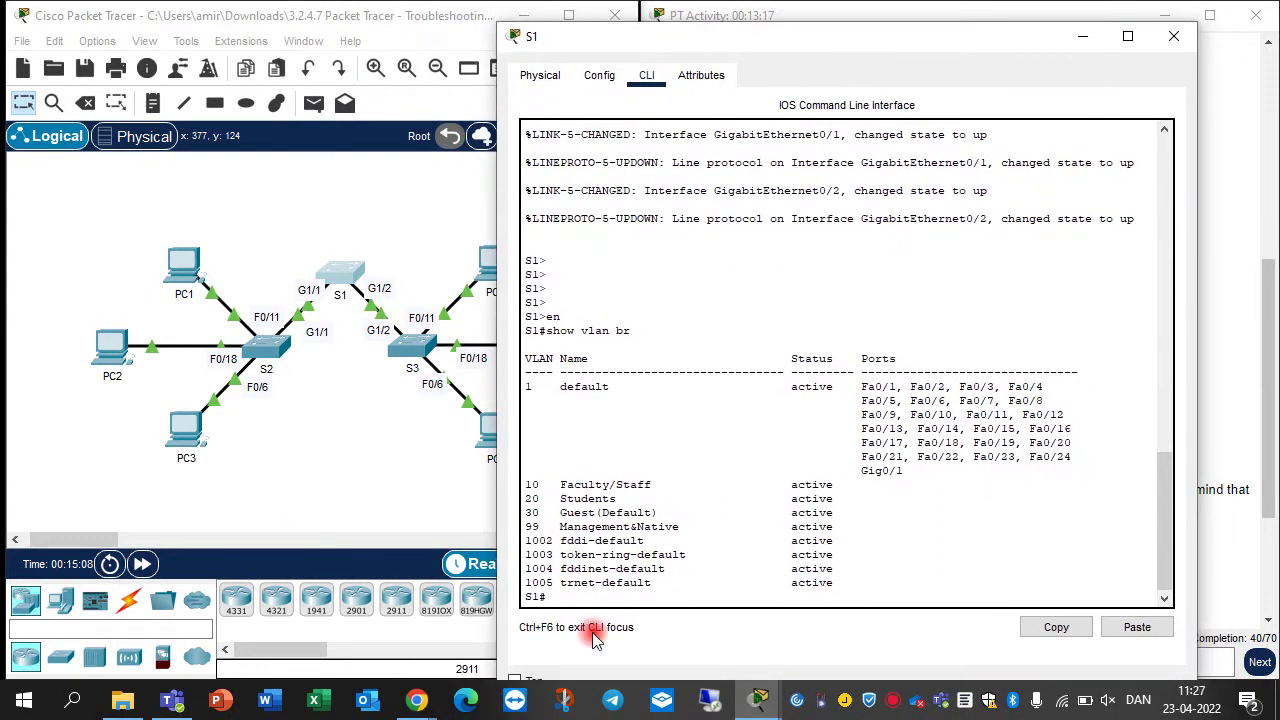
# Step: Display S1's trunk interfaces with "show int tr" and examine which ports are trunking and their native VLAN
pyautogui.write('oww')
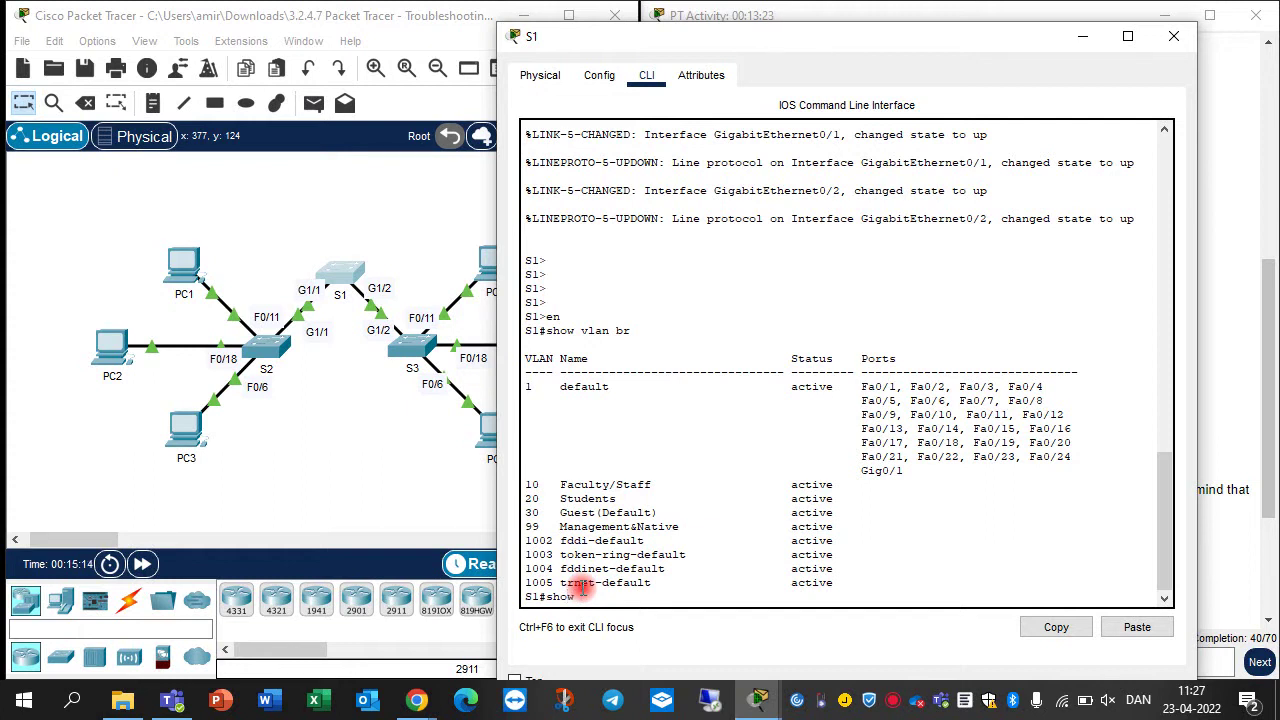
pyautogui.write(' int tr')
pyautogui.press('Return')
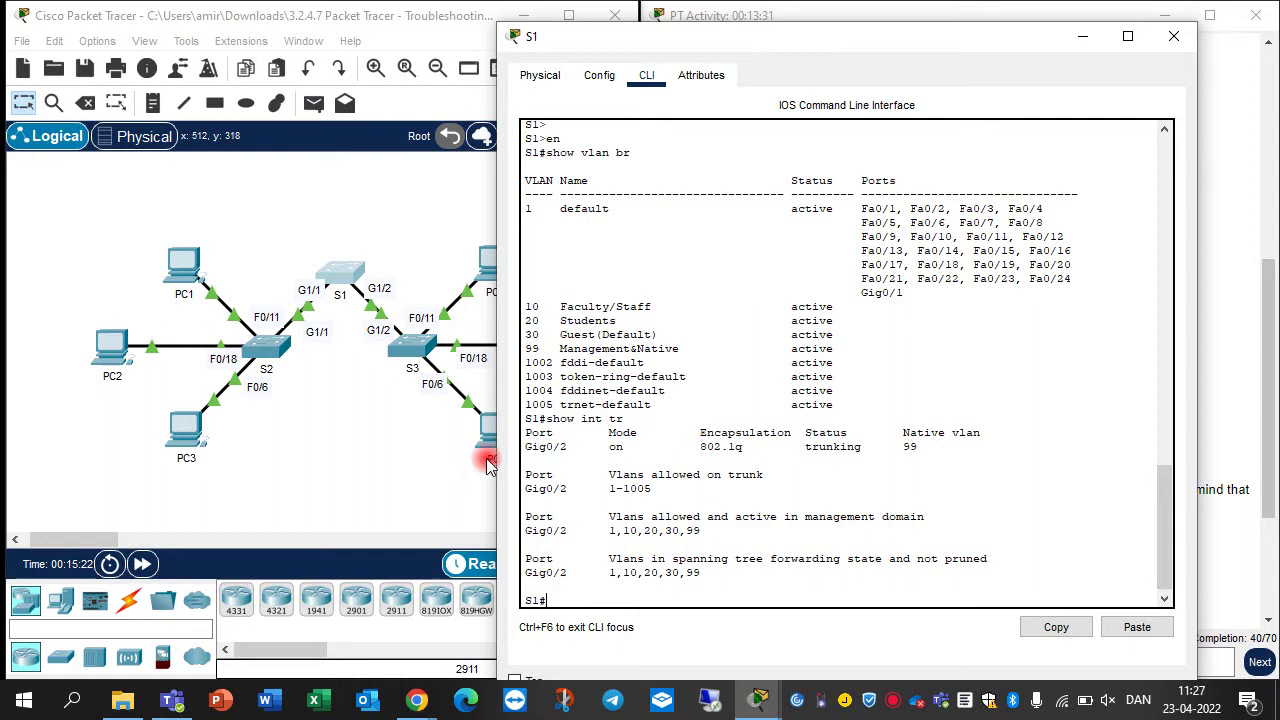
pyautogui.moveTo(565, 447); pyautogui.dragTo(528, 447)
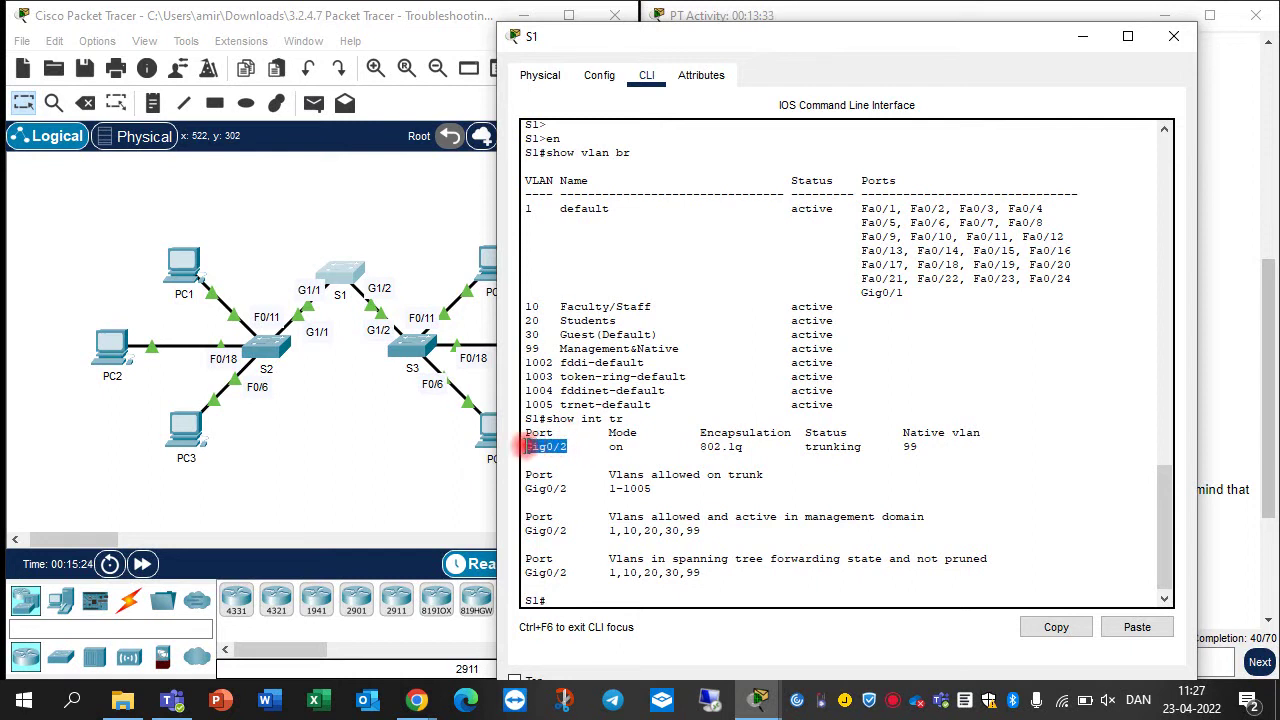
pyautogui.moveTo(918, 447); pyautogui.dragTo(527, 447)
# Step: Enter global configuration mode on S1 and set interface g0/1 to trunk mode with "switchport mode trunk"
pyautogui.click(578, 598)
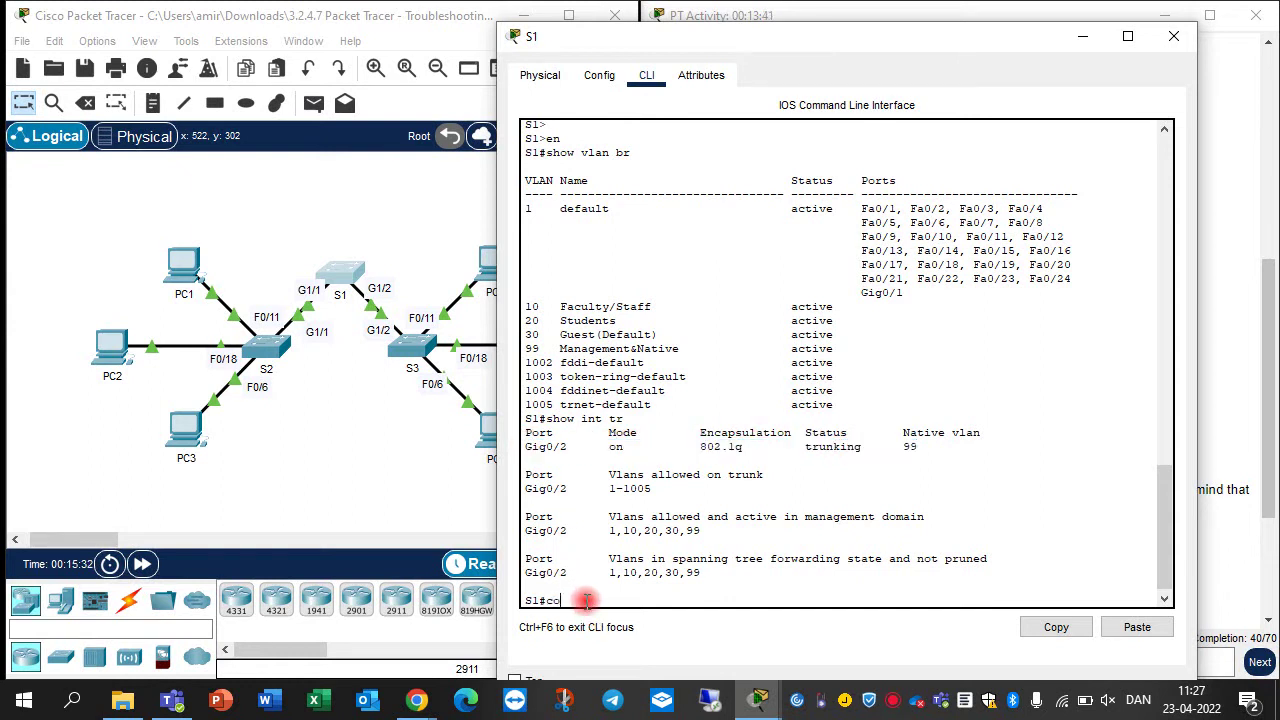
pyautogui.write('conf t')
pyautogui.press('Return')
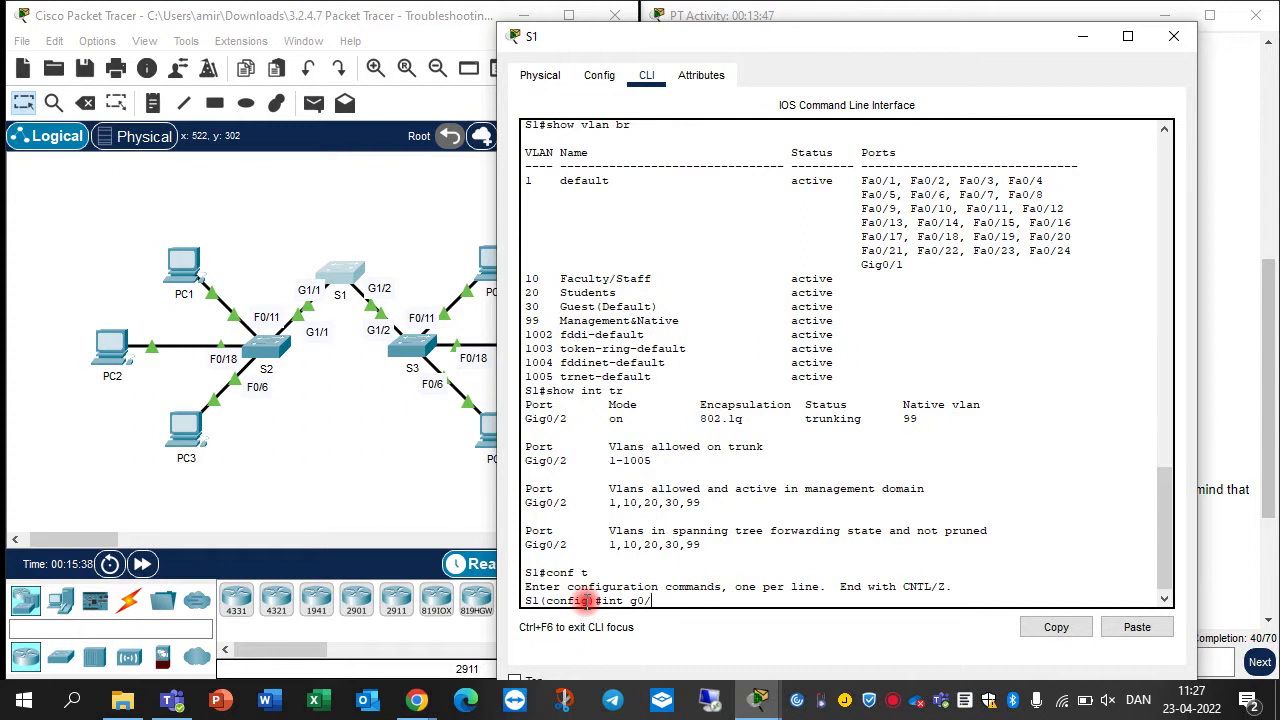
pyautogui.write('int g0/1')
pyautogui.press('Return')
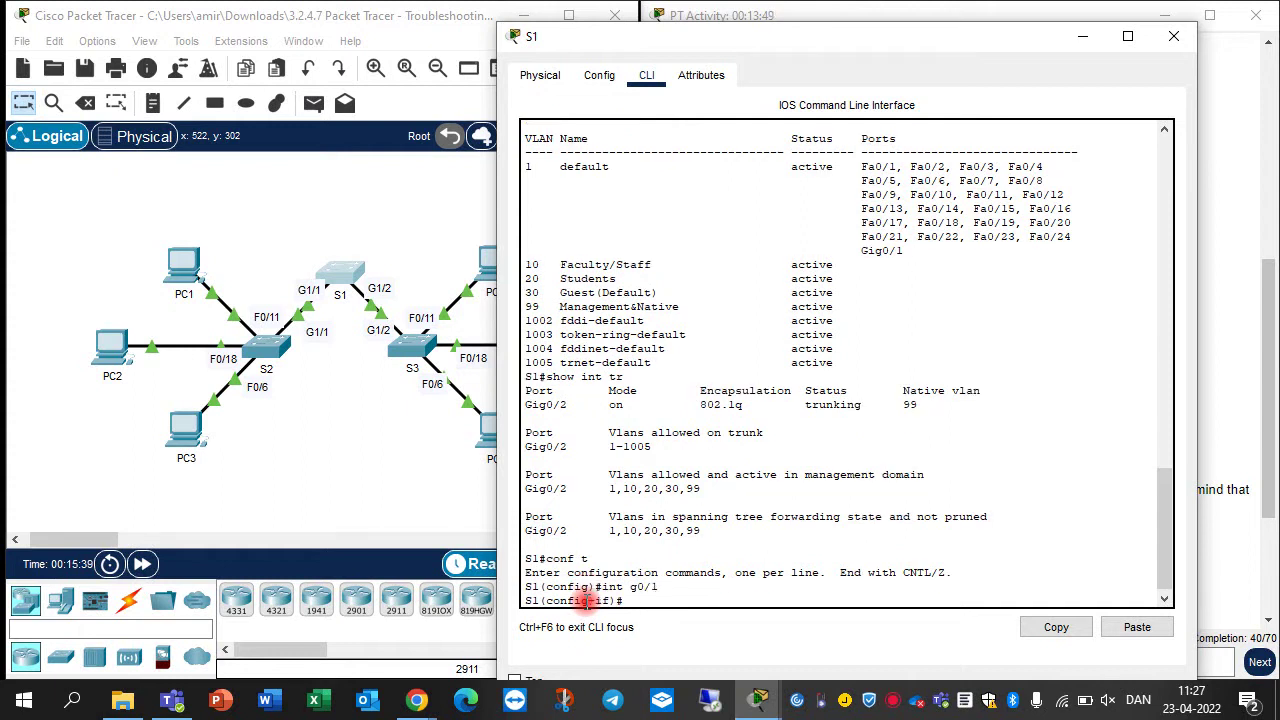
pyautogui.write('sw')
pyautogui.press('Tab')
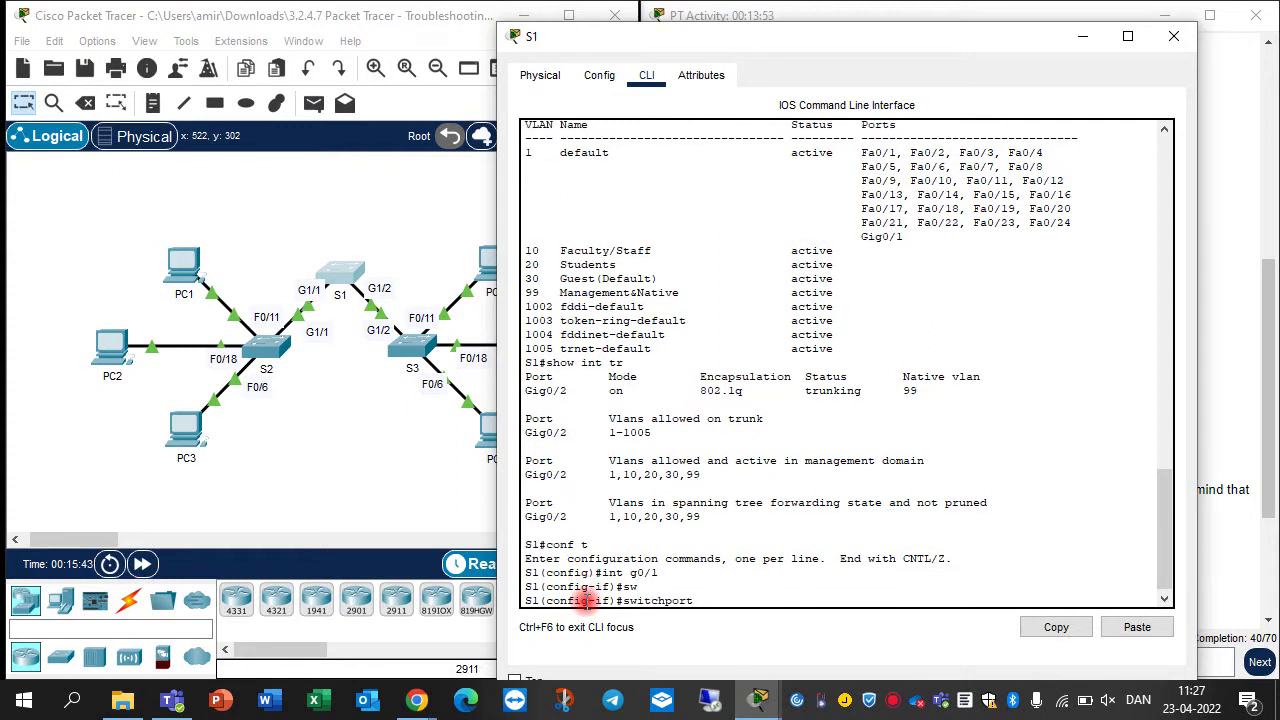
pyautogui.write('tr')
pyautogui.press('Tab')
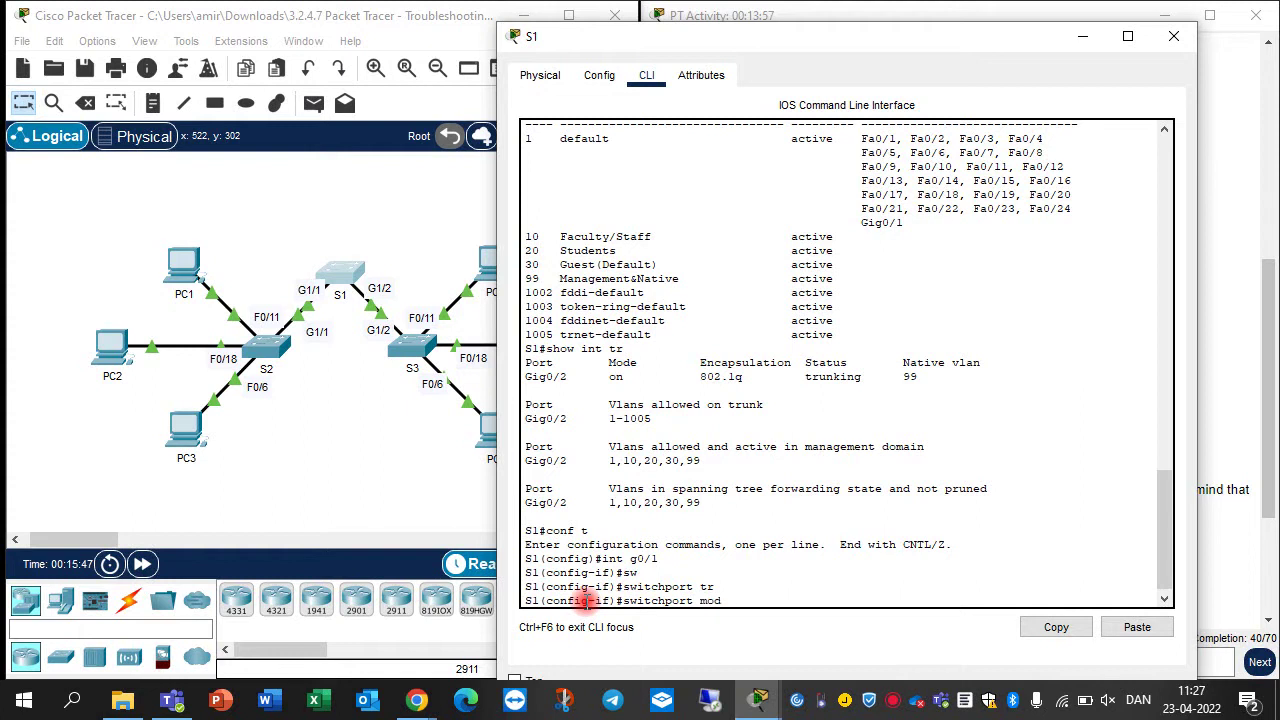
pyautogui.write('tr')
pyautogui.press('Tab')
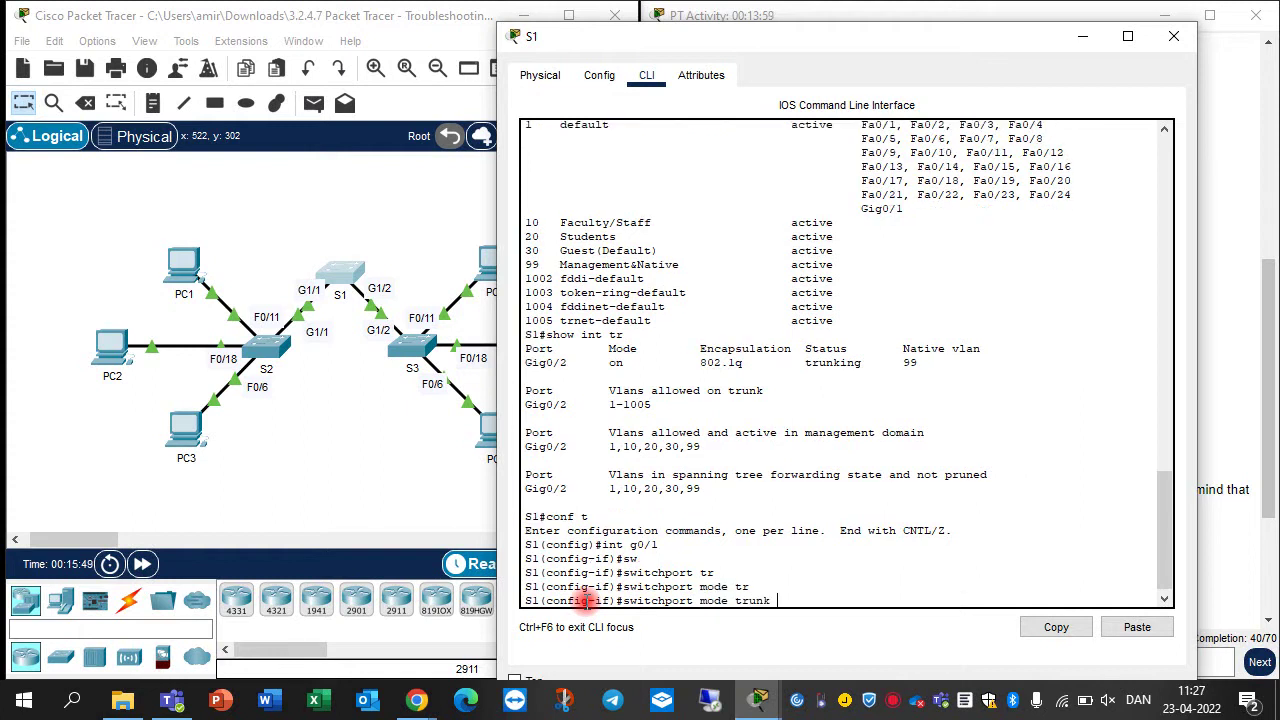
pyautogui.write('?')
pyautogui.press('Return')
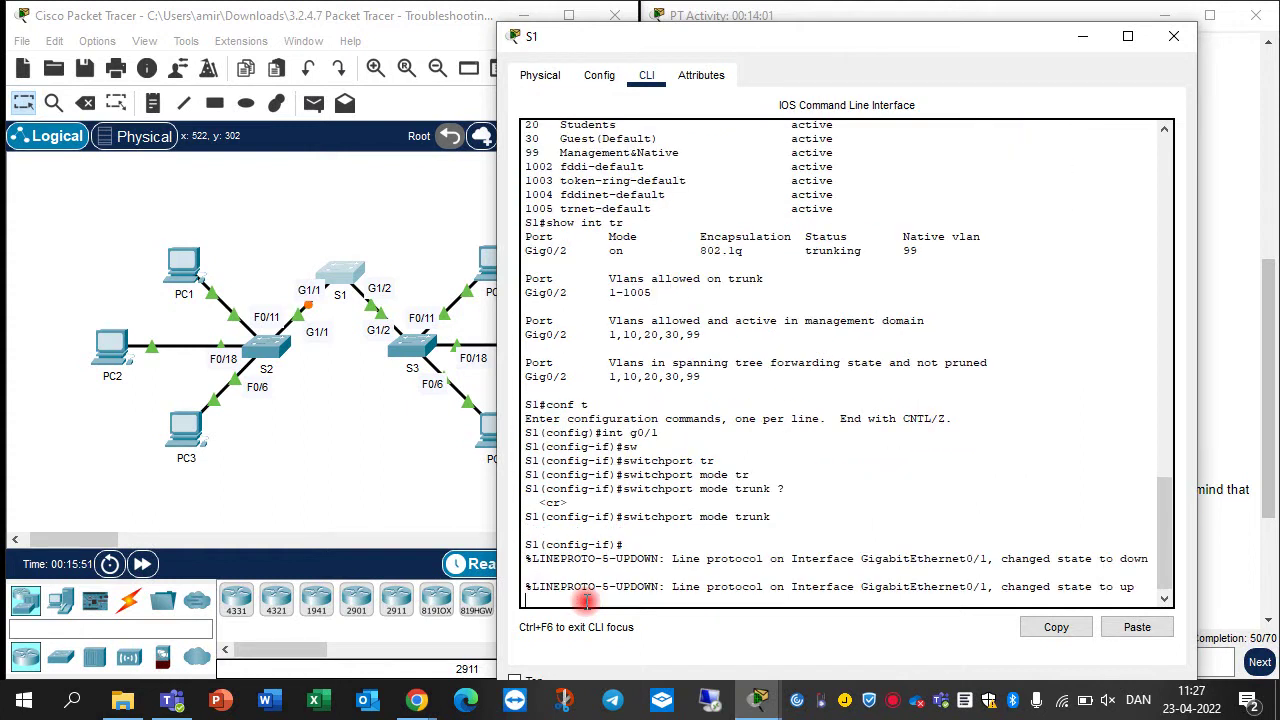
pyautogui.press('Return')
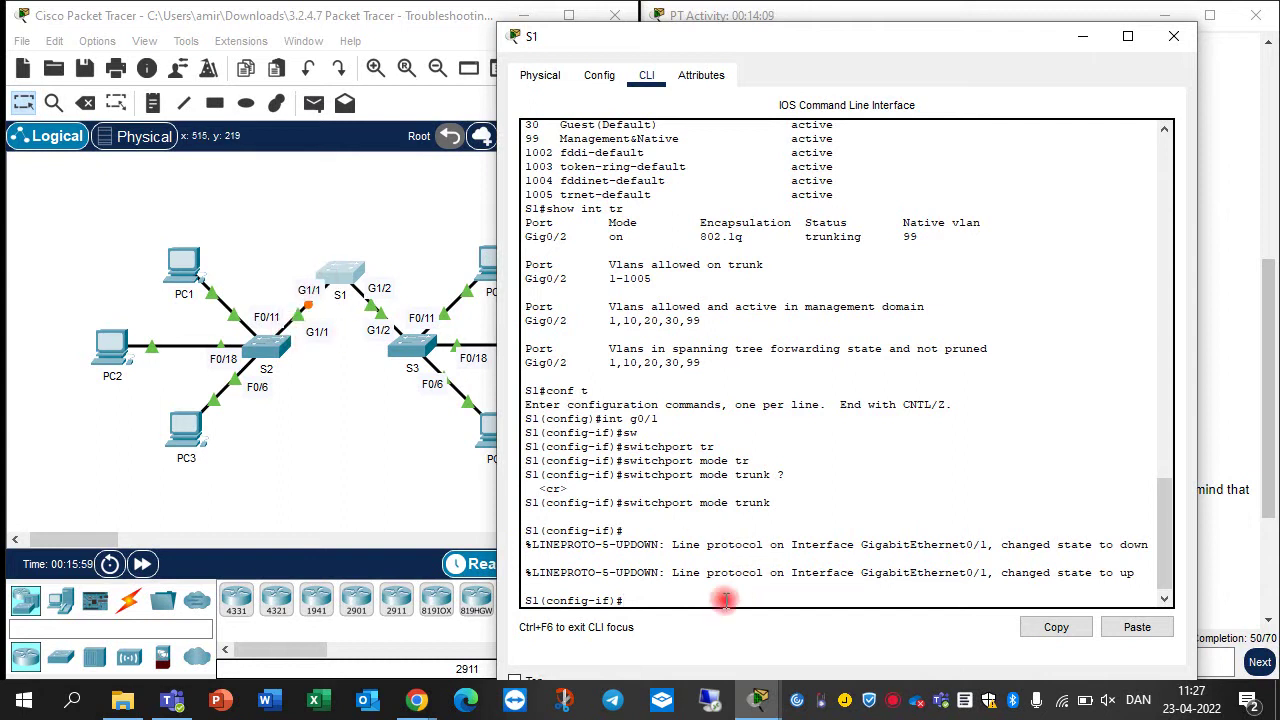
# Step: Set the trunk native VLAN of S1's interface g0/1 to 99
pyautogui.press('Up')
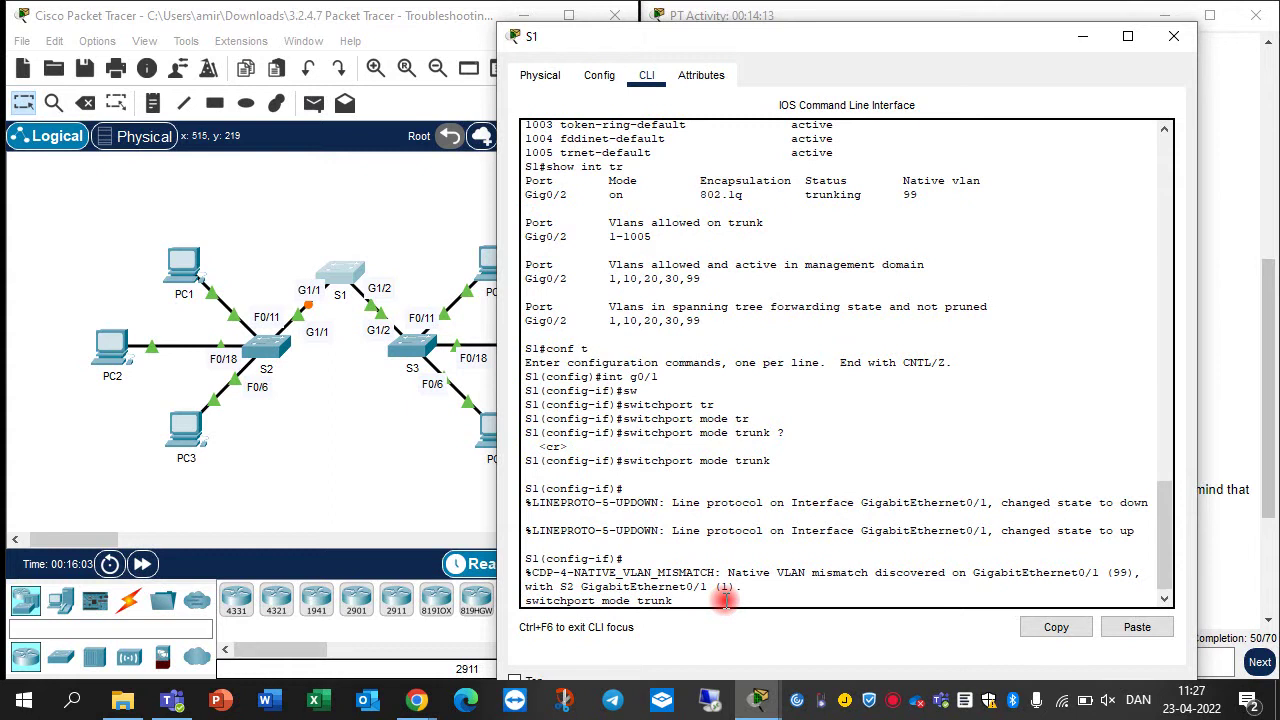
pyautogui.press('BackSpace')
pyautogui.press('BackSpace')
pyautogui.press('BackSpace')
pyautogui.press('BackSpace')
pyautogui.press('BackSpace')
pyautogui.press('BackSpace')
pyautogui.press('BackSpace')
pyautogui.press('BackSpace')
pyautogui.write('nat')
pyautogui.press('Tab')
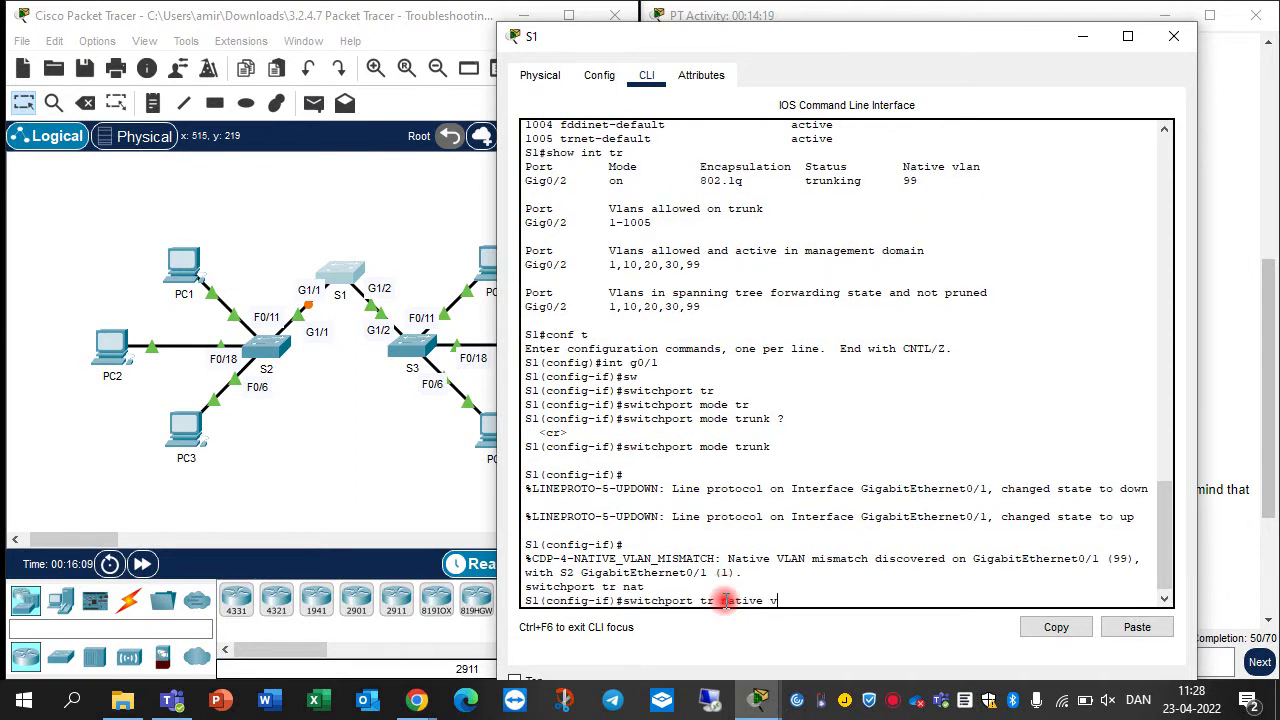
pyautogui.write('vlan 99')
pyautogui.press('Return')
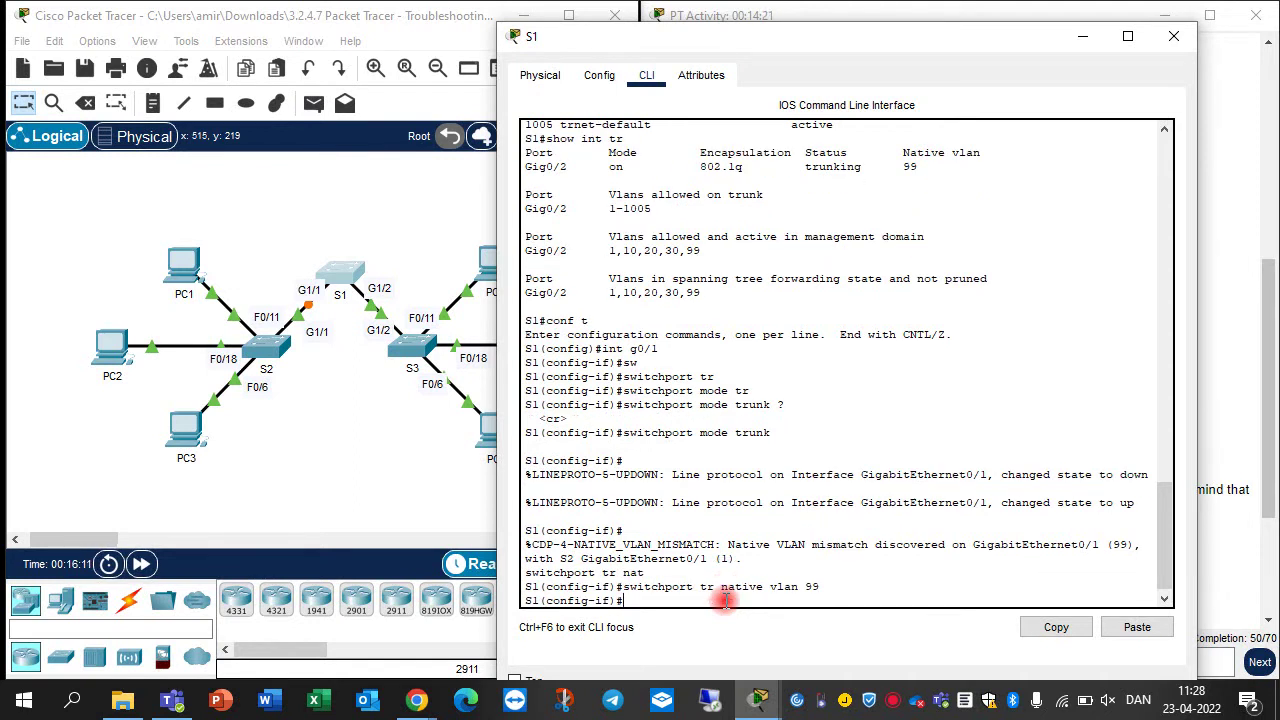
# Step: Save S1's running configuration with "do wr"
pyautogui.write('d')
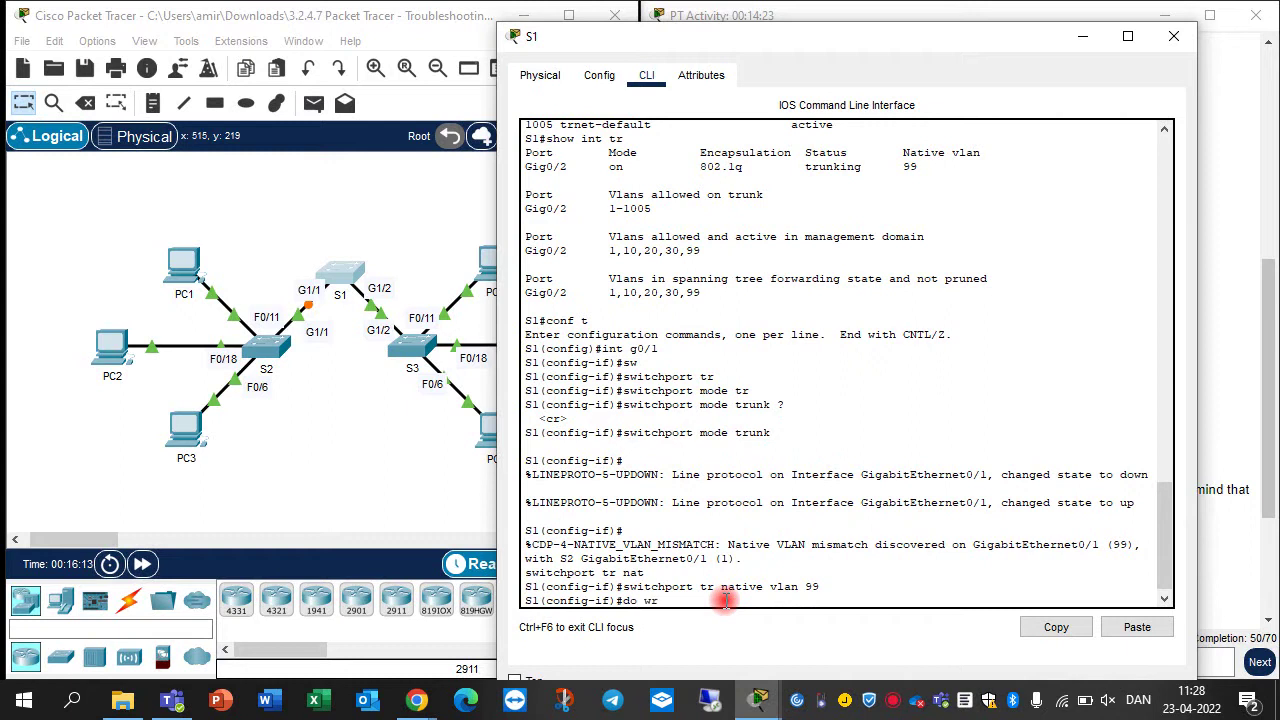
pyautogui.write('o wr')
pyautogui.press('Return')
# Step: Display S1's trunks with "do show int tr" and check the mode, status and native VLAN of Gig0/1 and Gig0/2
pyautogui.write('do show int')
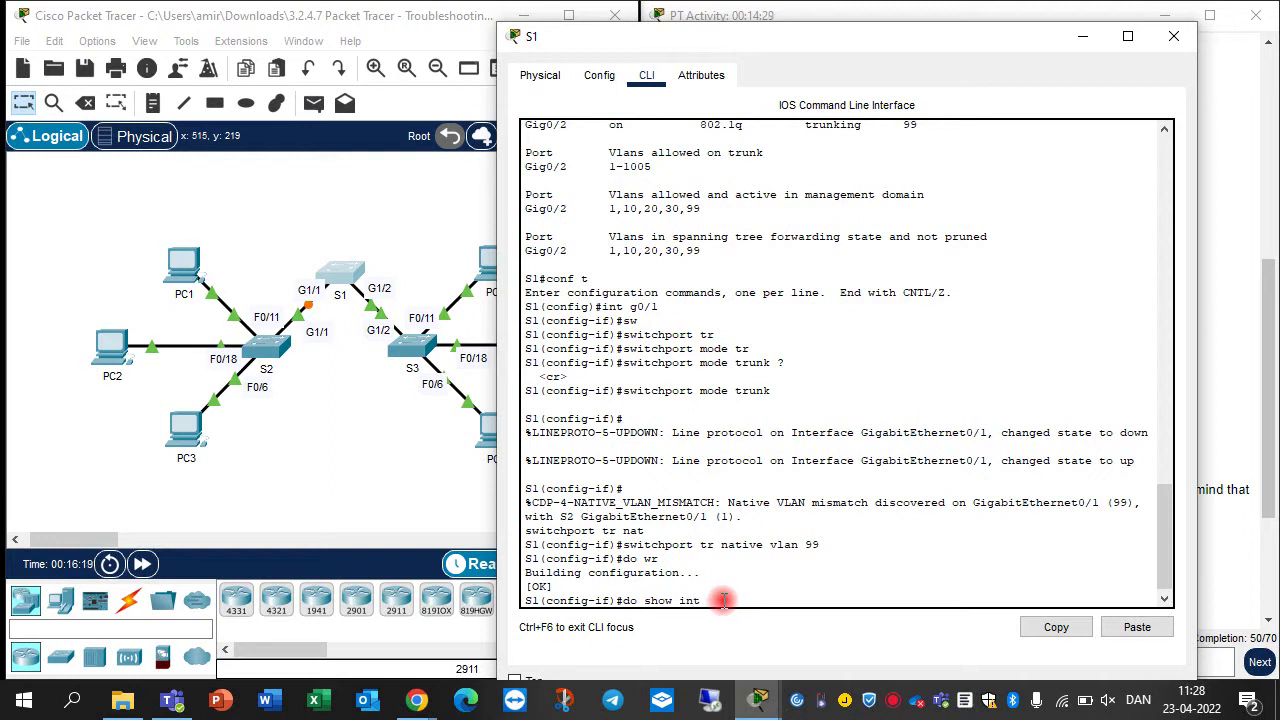
pyautogui.write(' tr')
pyautogui.press('Return')
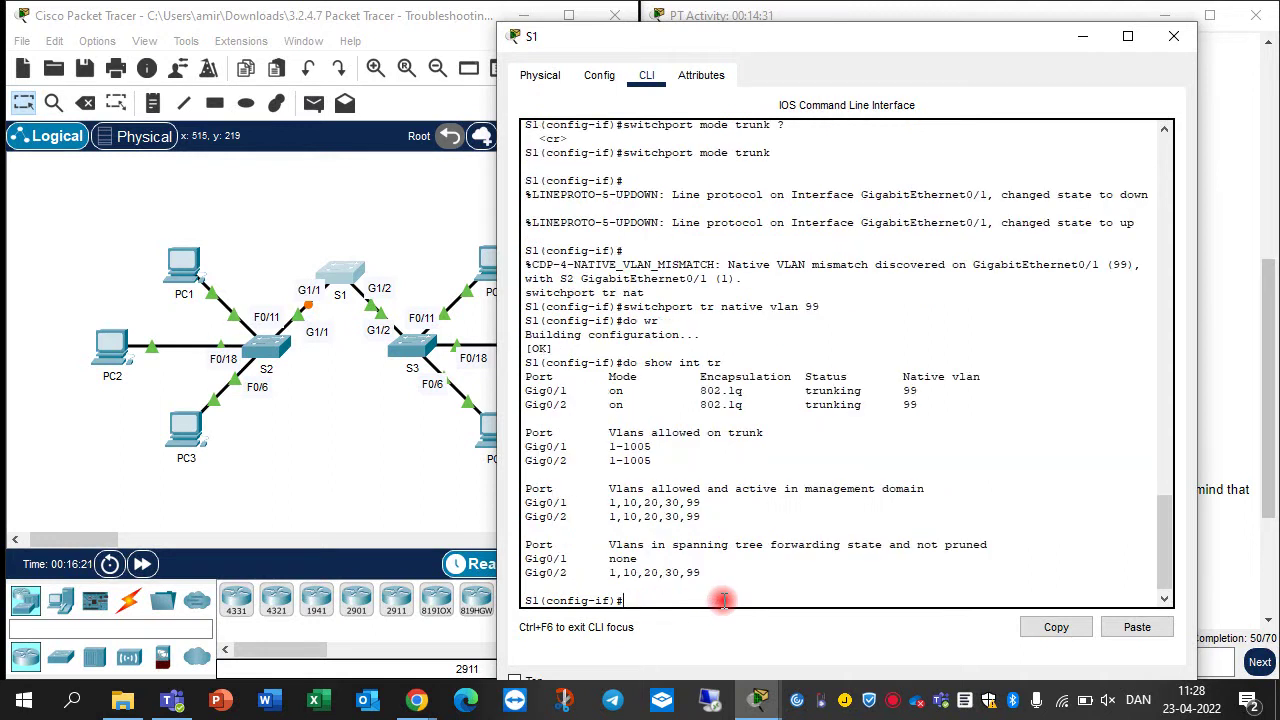
pyautogui.moveTo(918, 404); pyautogui.dragTo(528, 392)
pyautogui.click(715, 432)
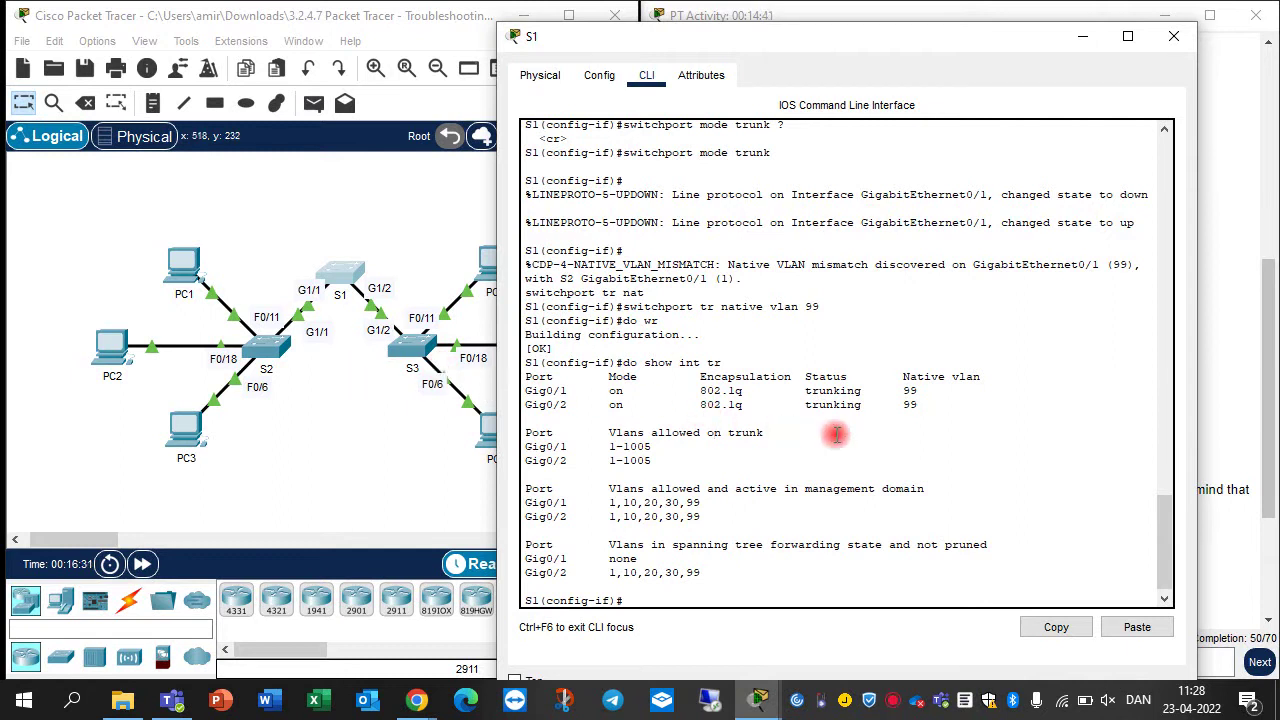
pyautogui.moveTo(523, 391); pyautogui.dragTo(932, 410)
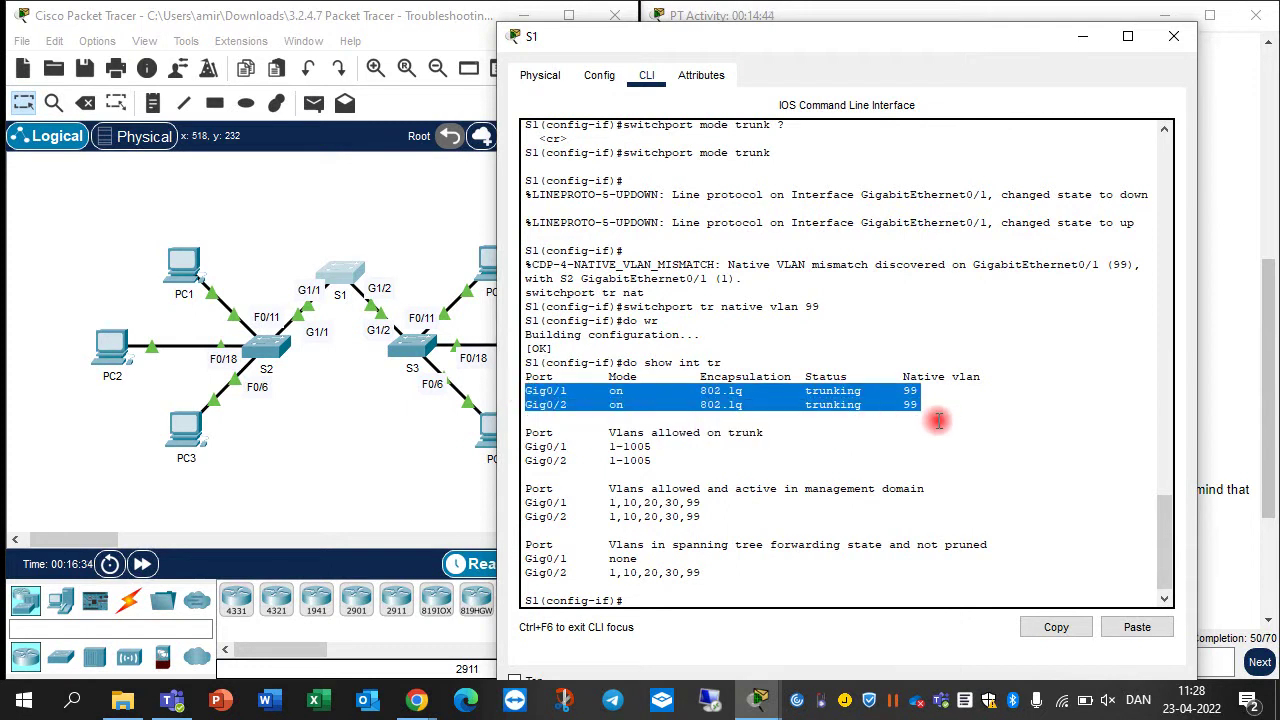
# Step: Display S3's trunks with "do show int tr" and check the mode, status and native VLAN of Gig0/2
pyautogui.click(420, 340)
pyautogui.moveTo(470, 545); pyautogui.dragTo(466, 565)
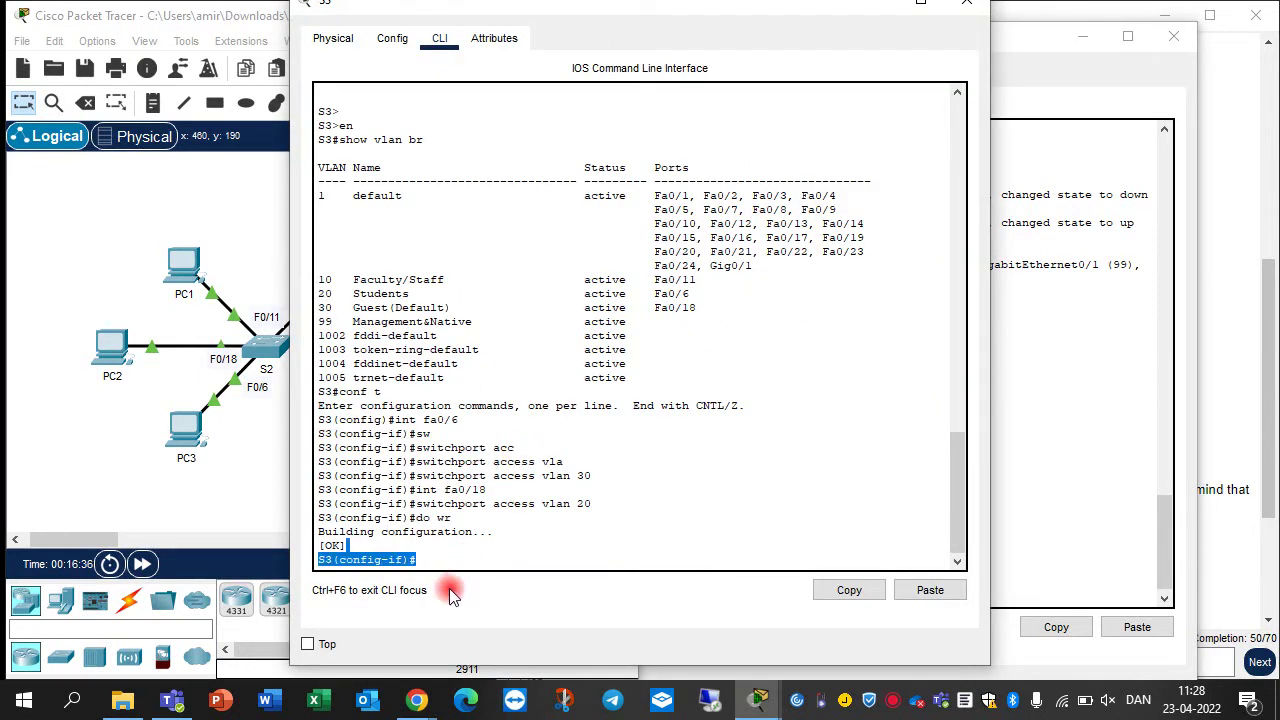
pyautogui.click(470, 566)
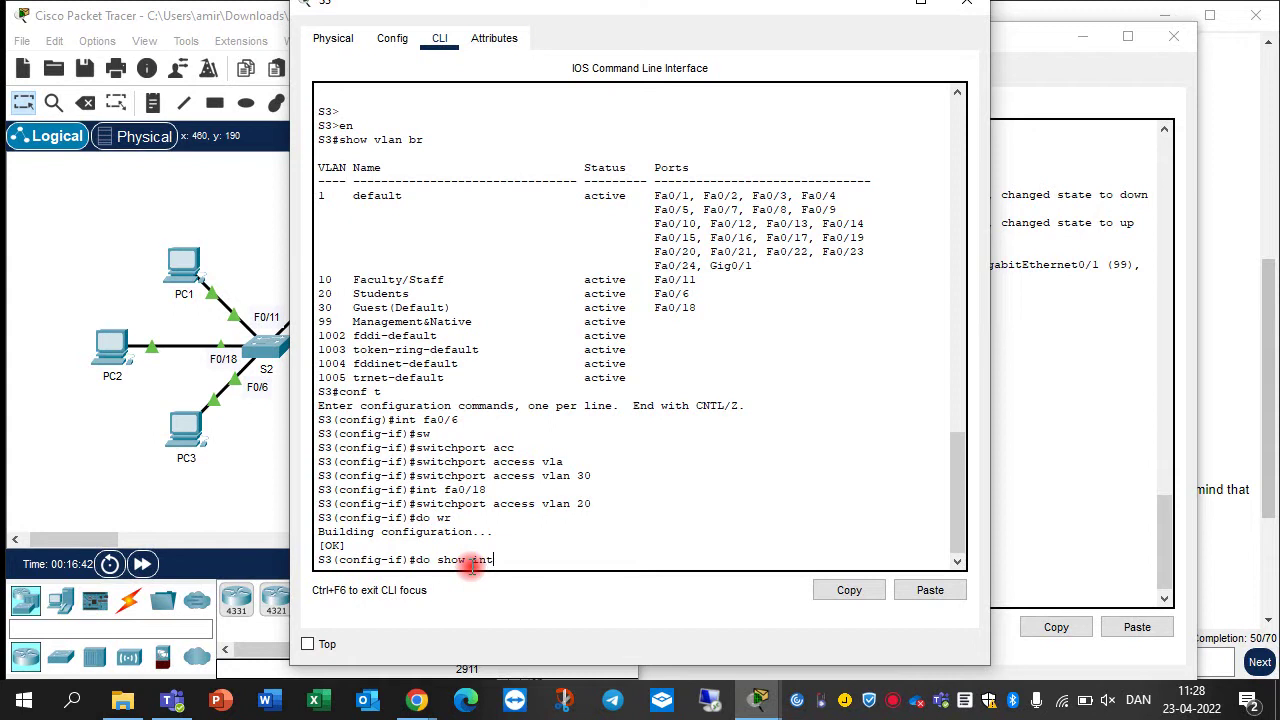
pyautogui.press('Return')
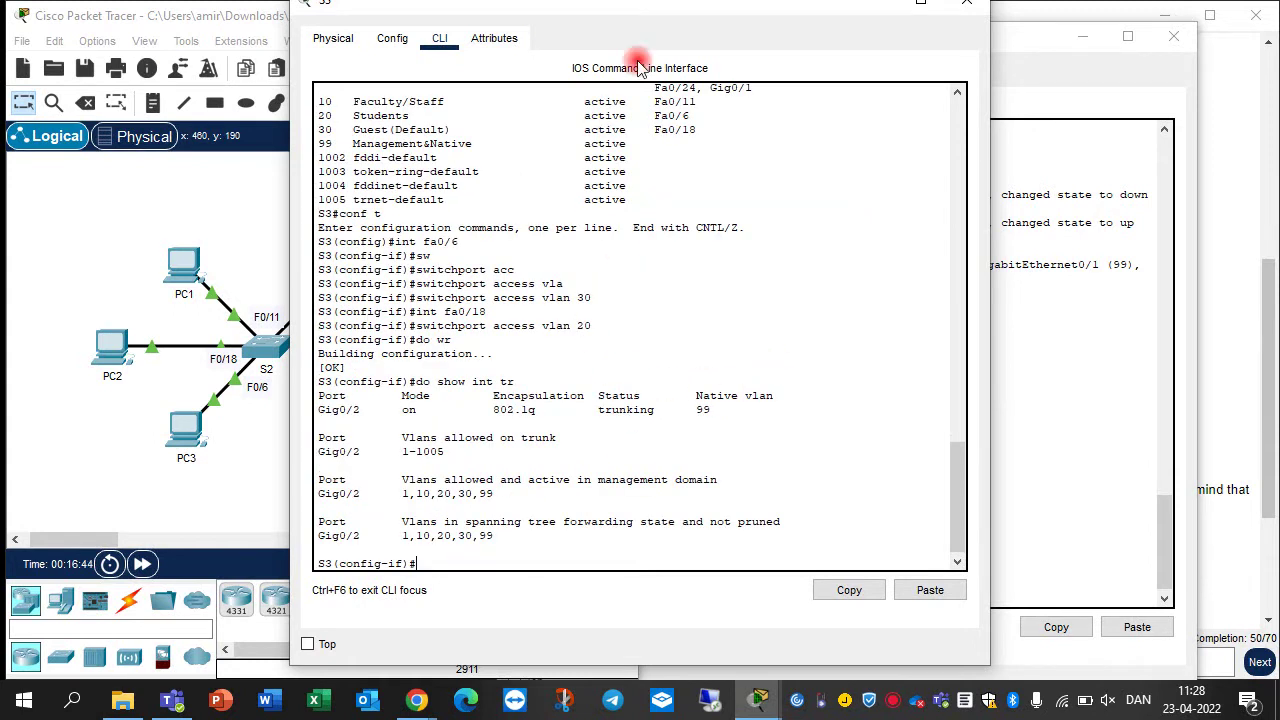
pyautogui.moveTo(605, 15); pyautogui.dragTo(908, 44)
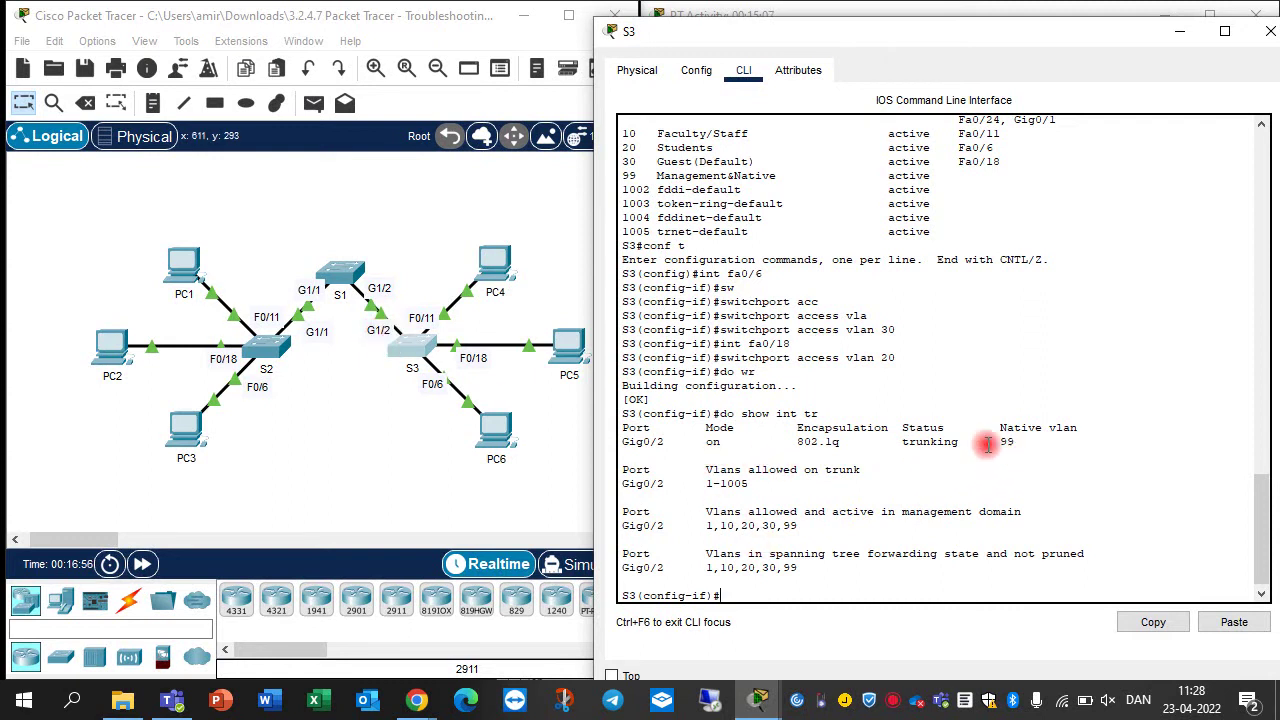
pyautogui.moveTo(705, 443); pyautogui.dragTo(1070, 440)
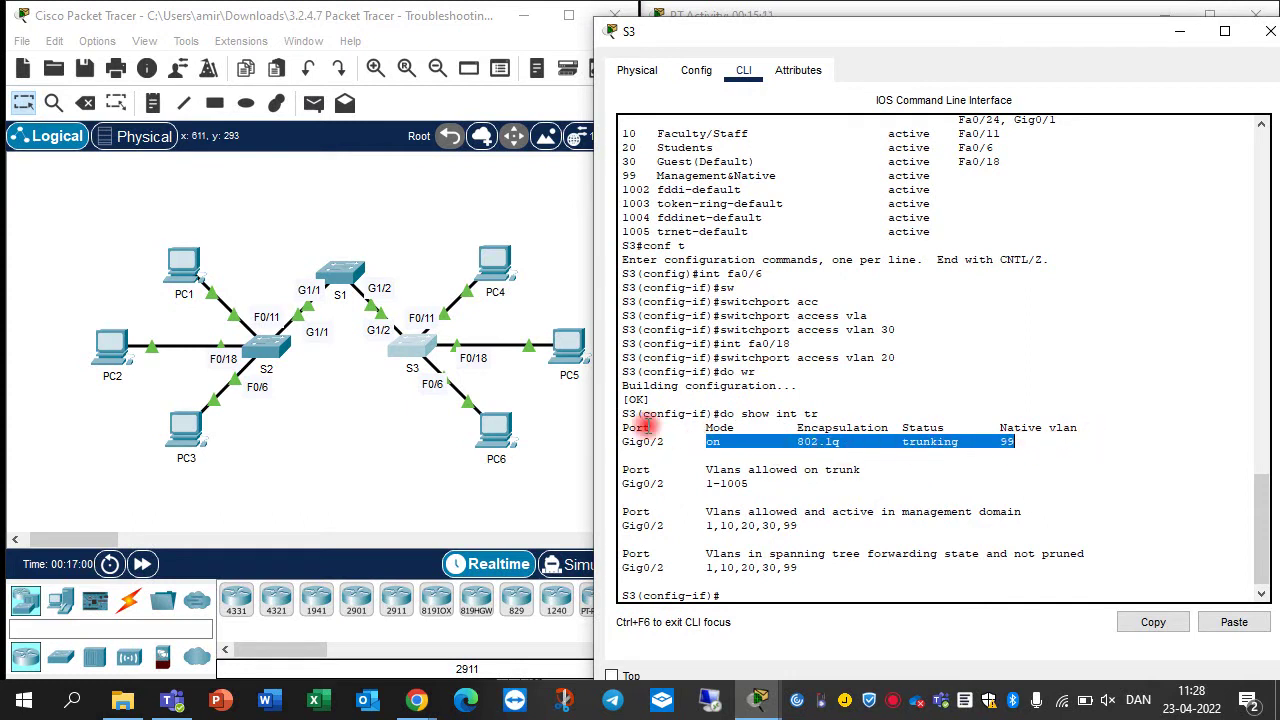
pyautogui.click(1270, 31)
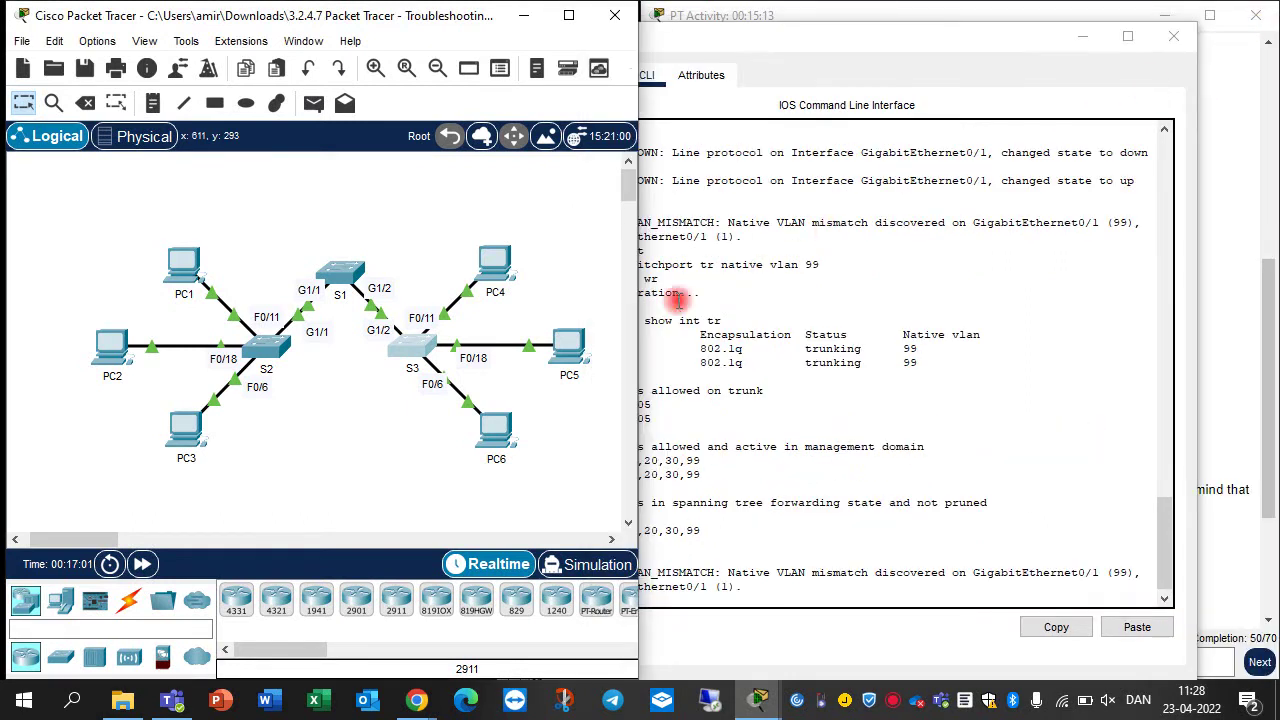
# Step: Check S2's CLI for existing trunk interfaces with "do sho int tr"
pyautogui.click(300, 352)
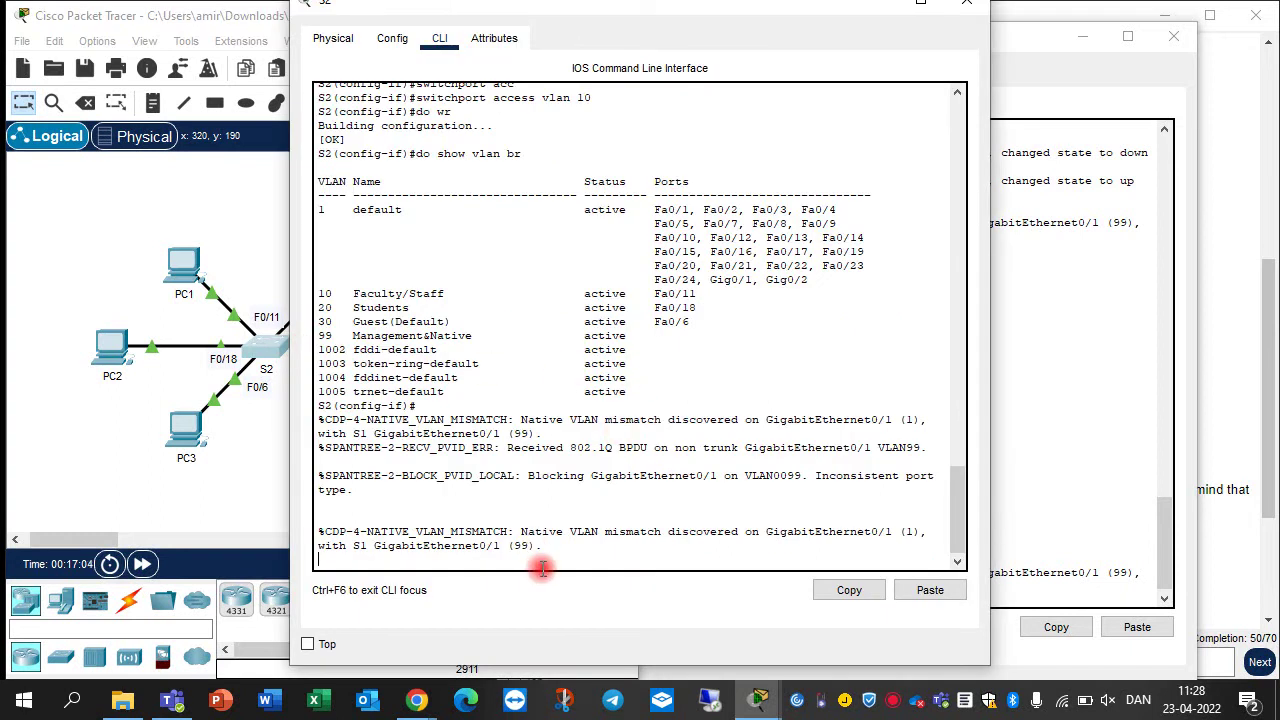
pyautogui.press('Return')
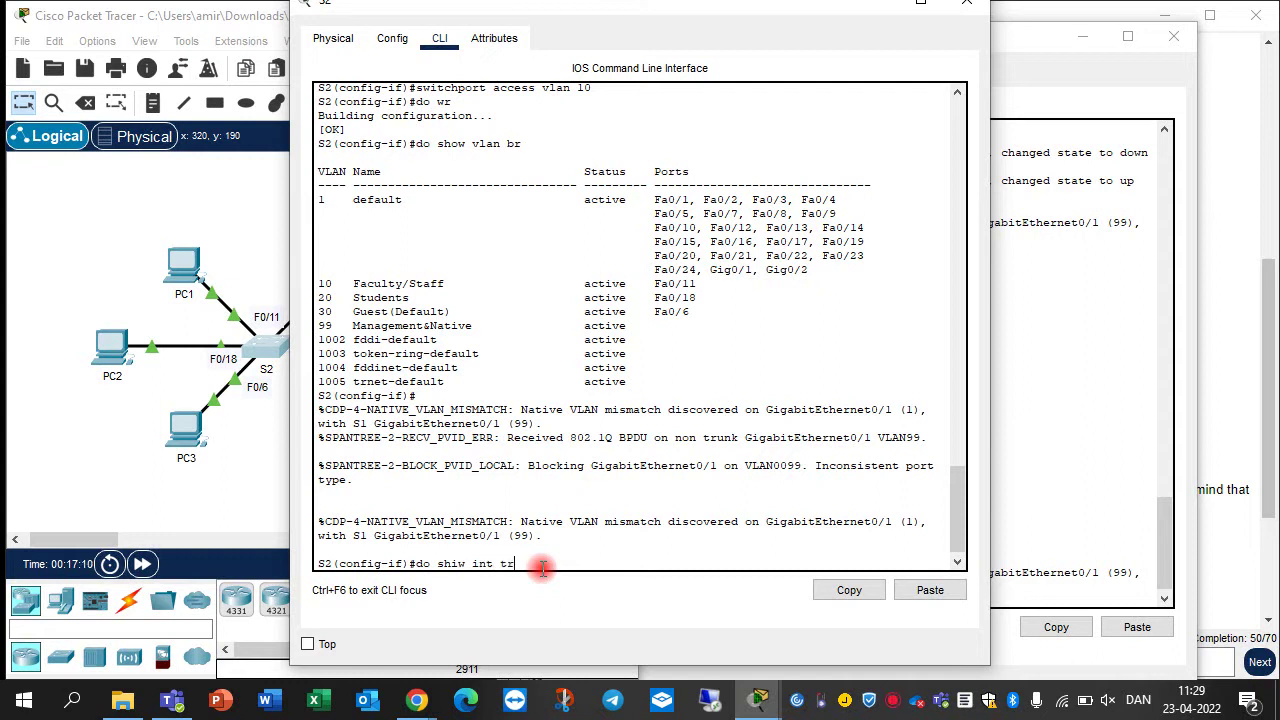
pyautogui.press('Return')
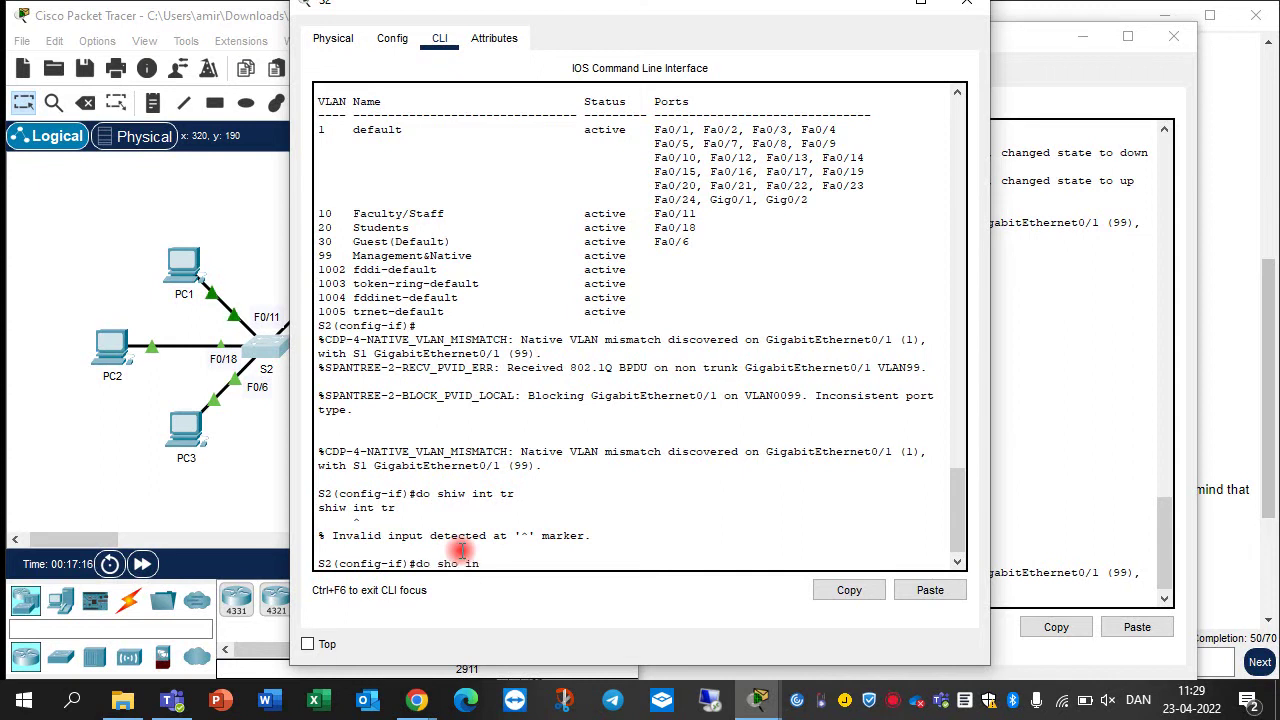
pyautogui.write('do sho int tr')
pyautogui.press('Return')
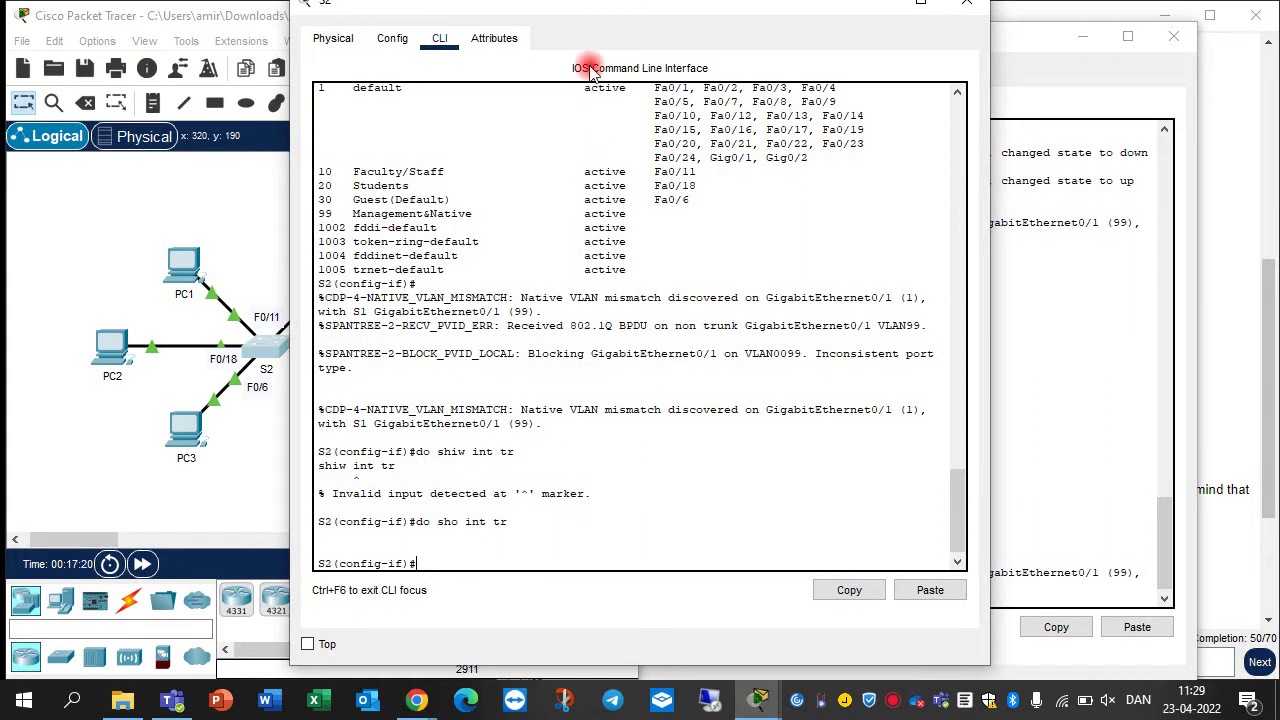
pyautogui.moveTo(593, 16); pyautogui.dragTo(763, 47)
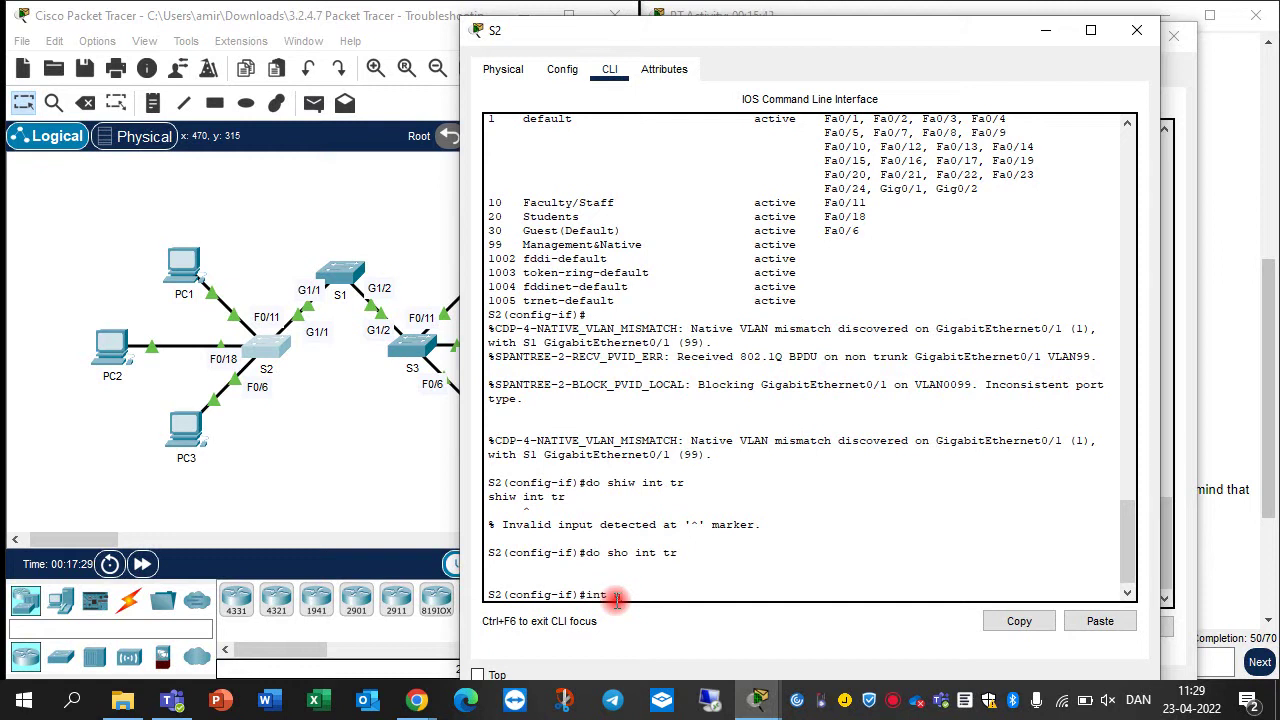
# Step: Set S2's interface g0/1 to trunk mode with "switchport mode trunk" and fast-forward the simulation time
pyautogui.write('1')
pyautogui.press('Return')
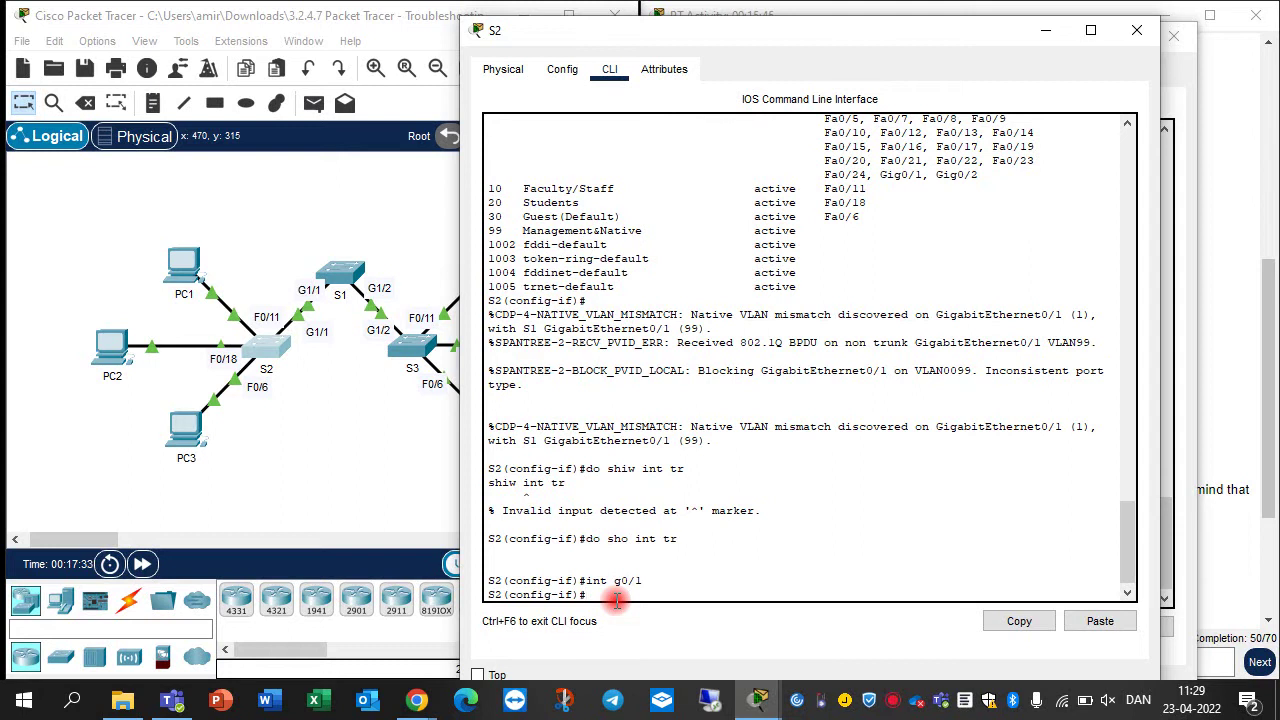
pyautogui.write('sw')
pyautogui.press('Tab')
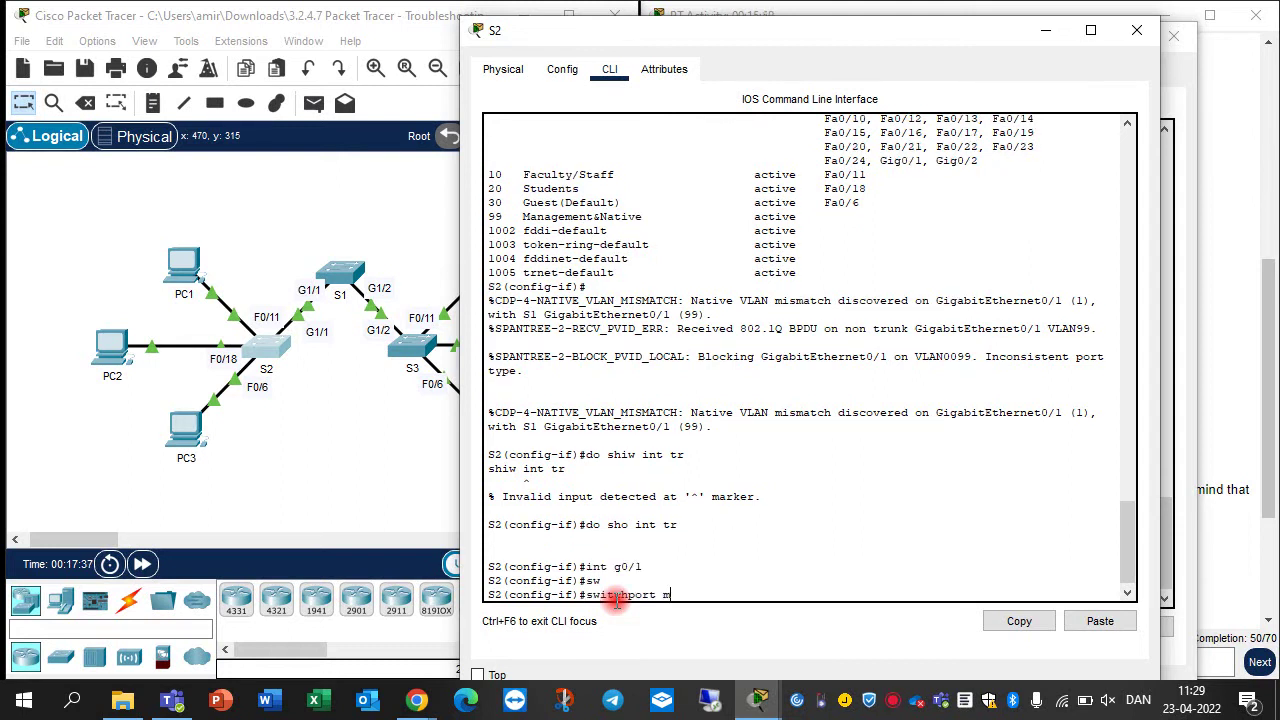
pyautogui.write('mode tr')
pyautogui.press('Tab')
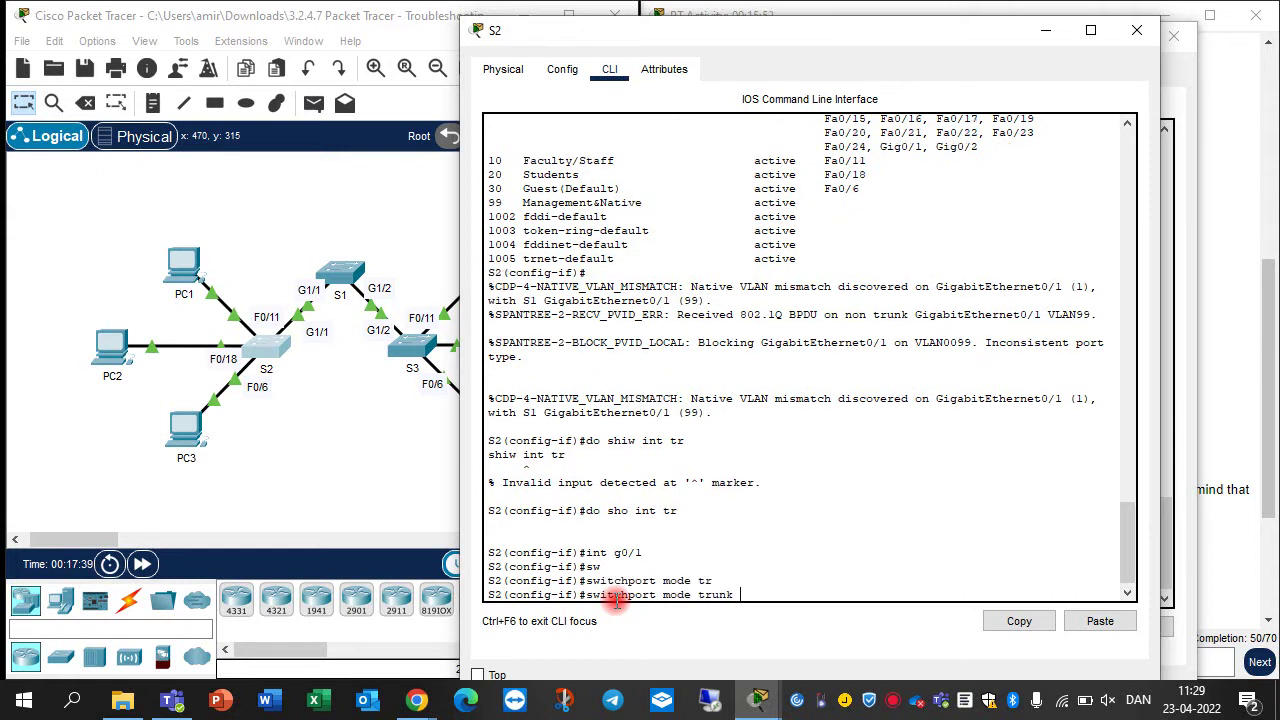
pyautogui.press('Return')
pyautogui.press('Return')
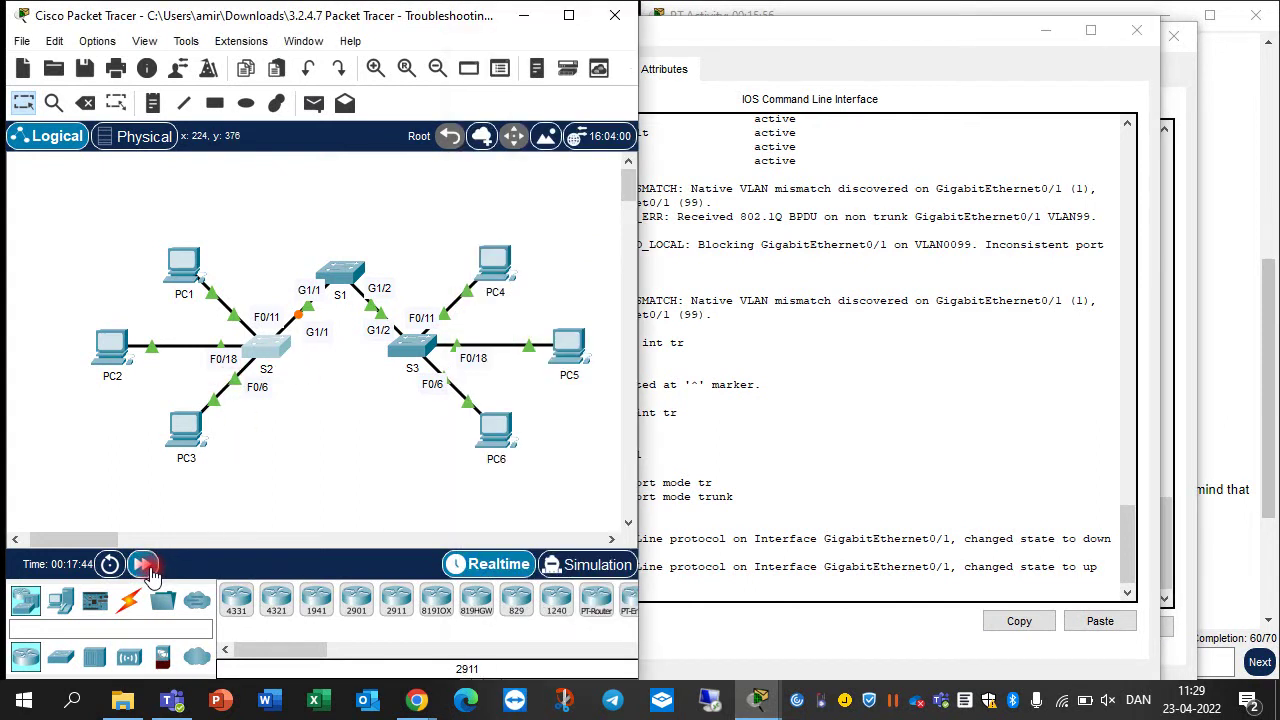
pyautogui.click(143, 564)
# Step: Set the trunk native VLAN of S2's interface g0/1 to 99
pyautogui.click(925, 592)
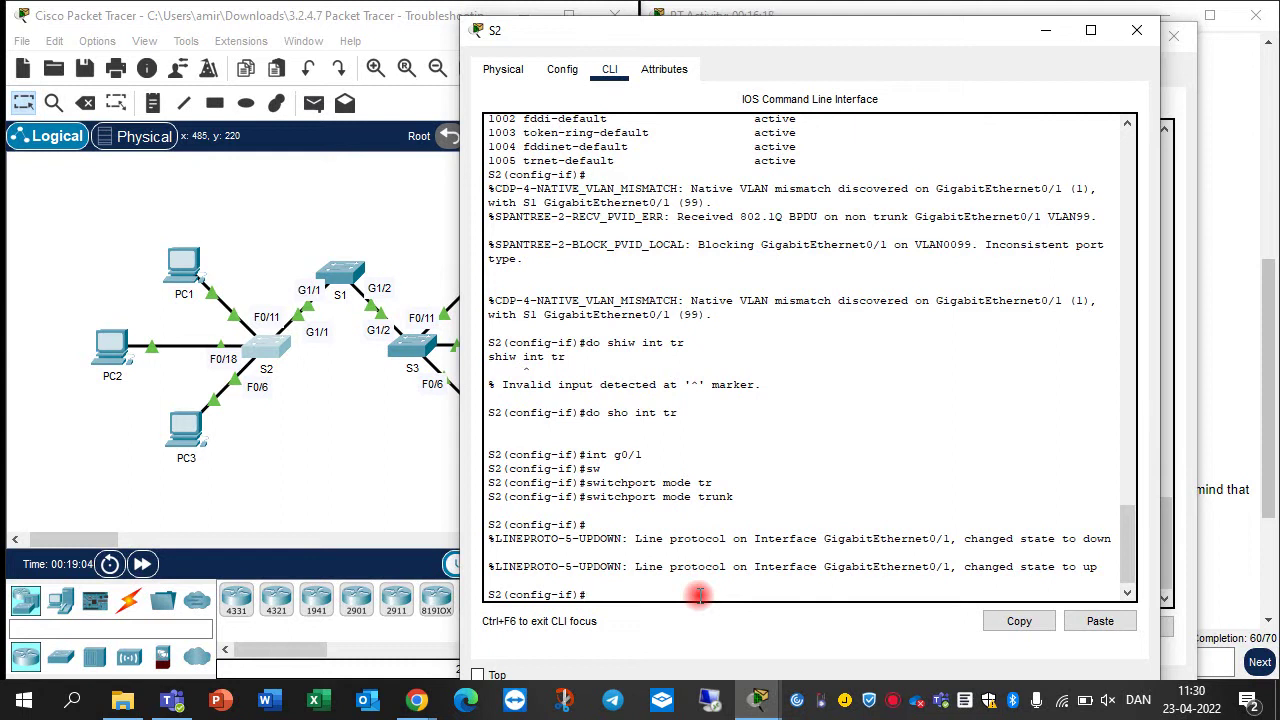
pyautogui.press('Up')
pyautogui.write('at')
pyautogui.press('Tab')
pyautogui.write('vlan')
pyautogui.press('Return')
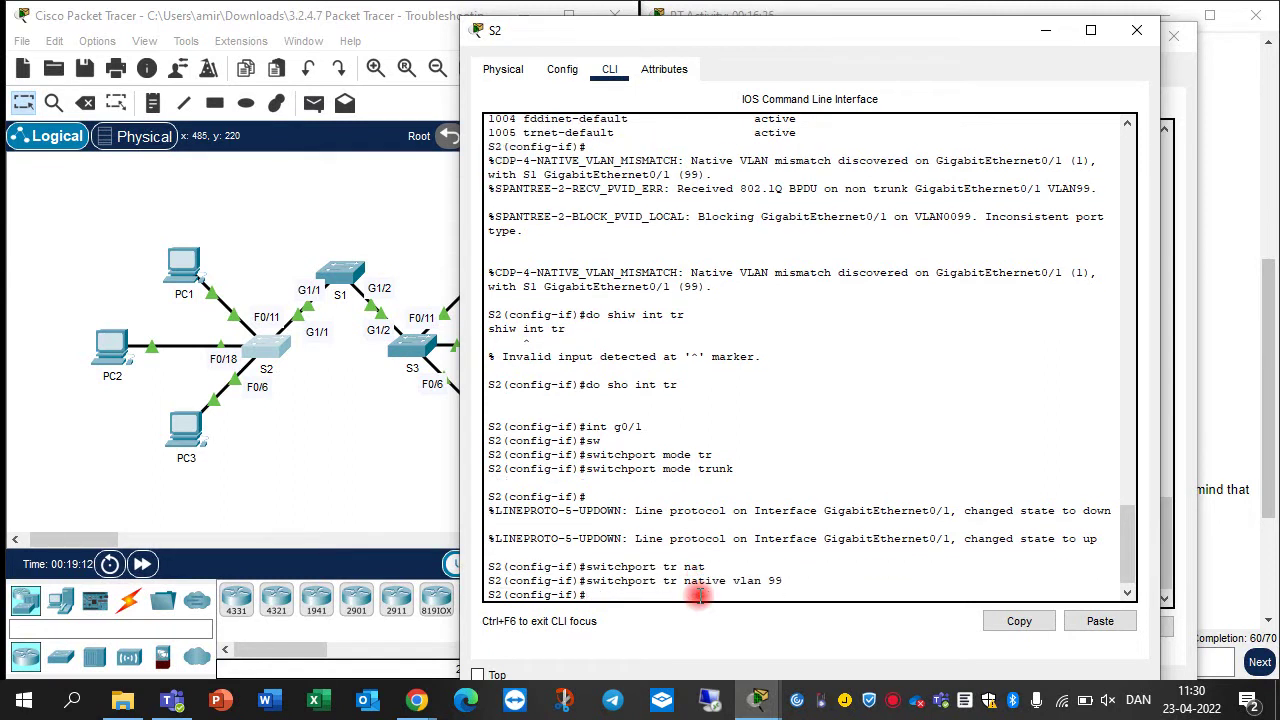
# Step: Save S2's running configuration with "do wr"
pyautogui.write('do wr')
pyautogui.press('Return')
pyautogui.press('Return')
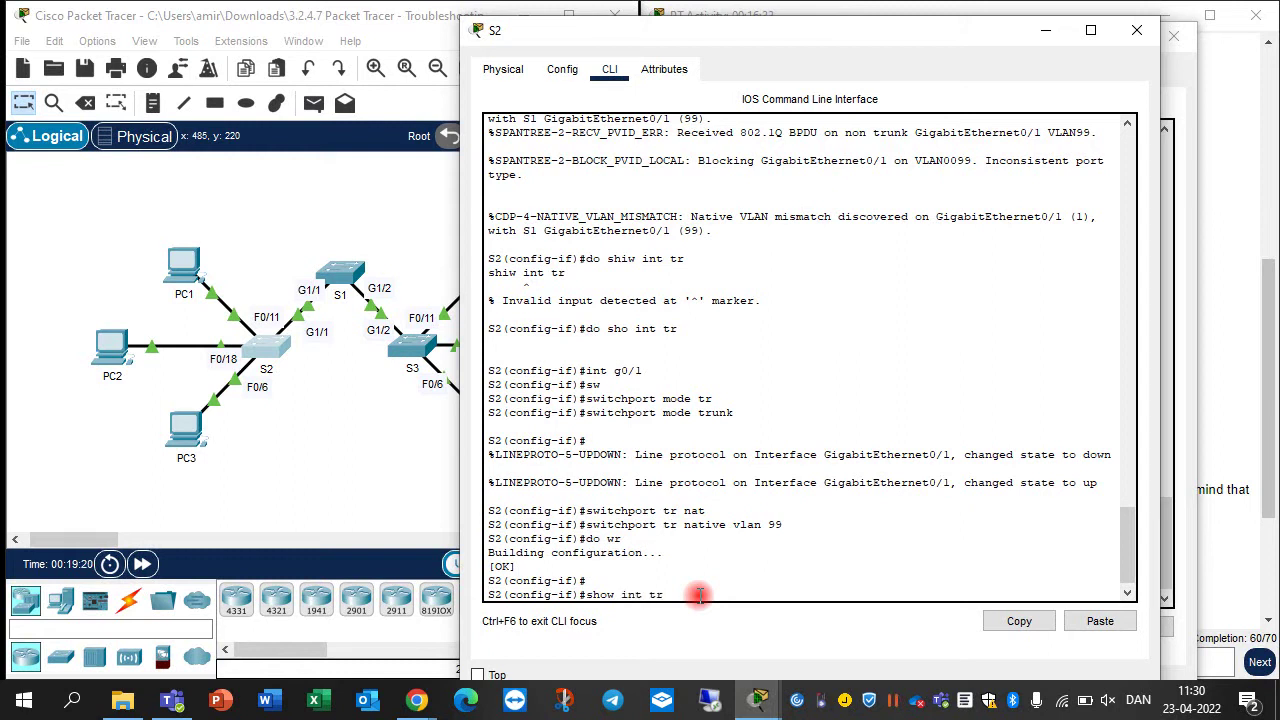
# Step: Display S2's trunks with "do show int tr", compare with the earlier trunk query, and check the status of Gig0/1
pyautogui.press('Return')
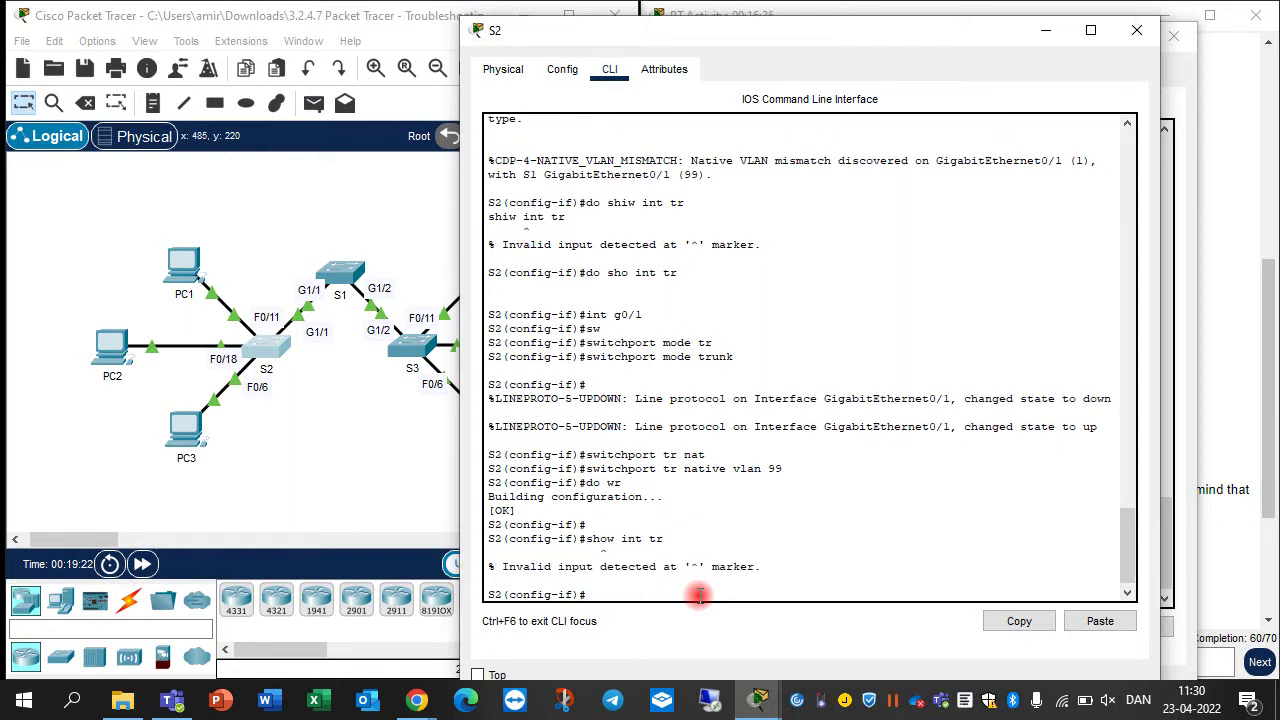
pyautogui.write('do')
pyautogui.press('Return')
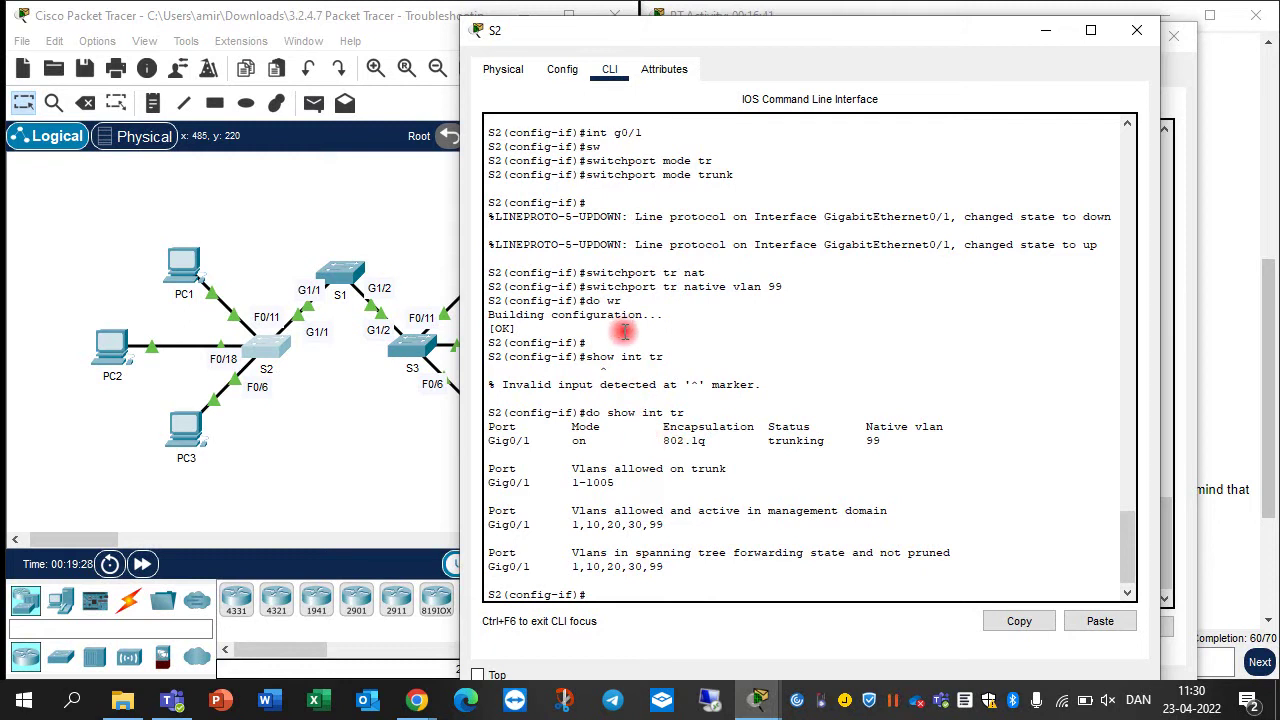
pyautogui.scroll(2, 632, 325)
pyautogui.scroll(2, 632, 325)
pyautogui.moveTo(679, 211)
pyautogui.mouseDown()
pyautogui.moveTo(590, 212)
pyautogui.moveTo(680, 211)
pyautogui.mouseUp()
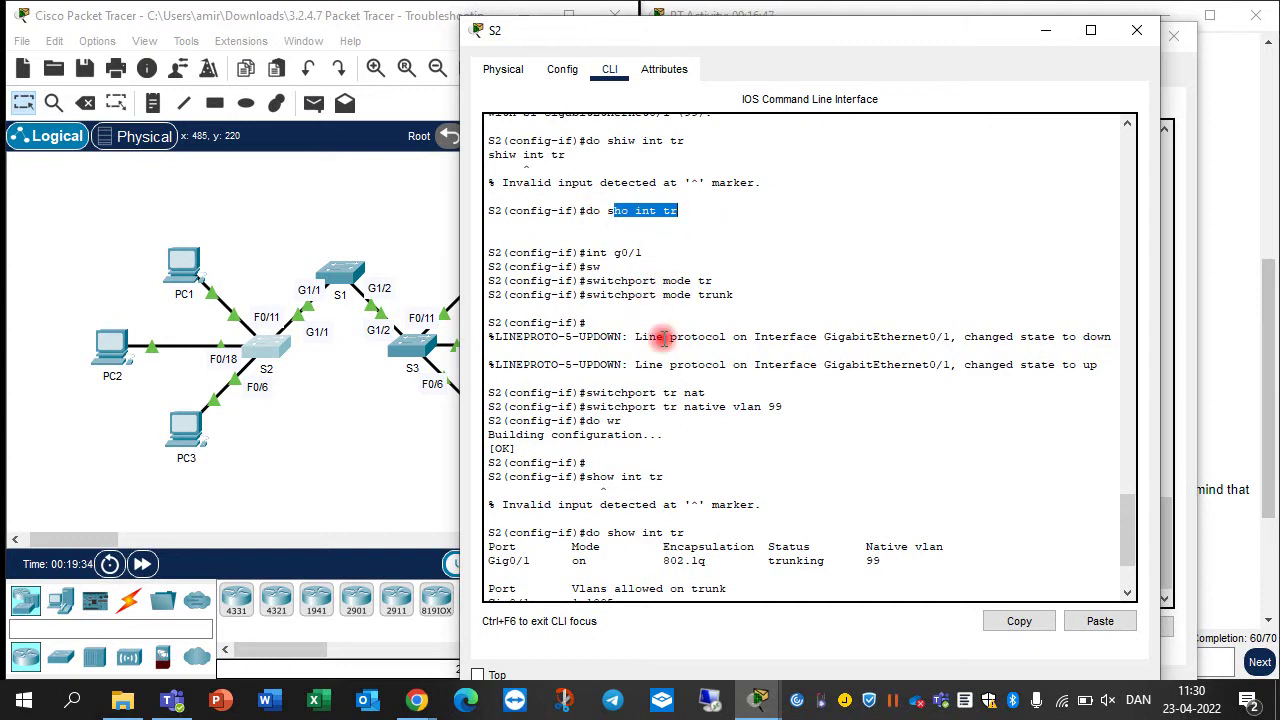
pyautogui.scroll(-2, 662, 338)
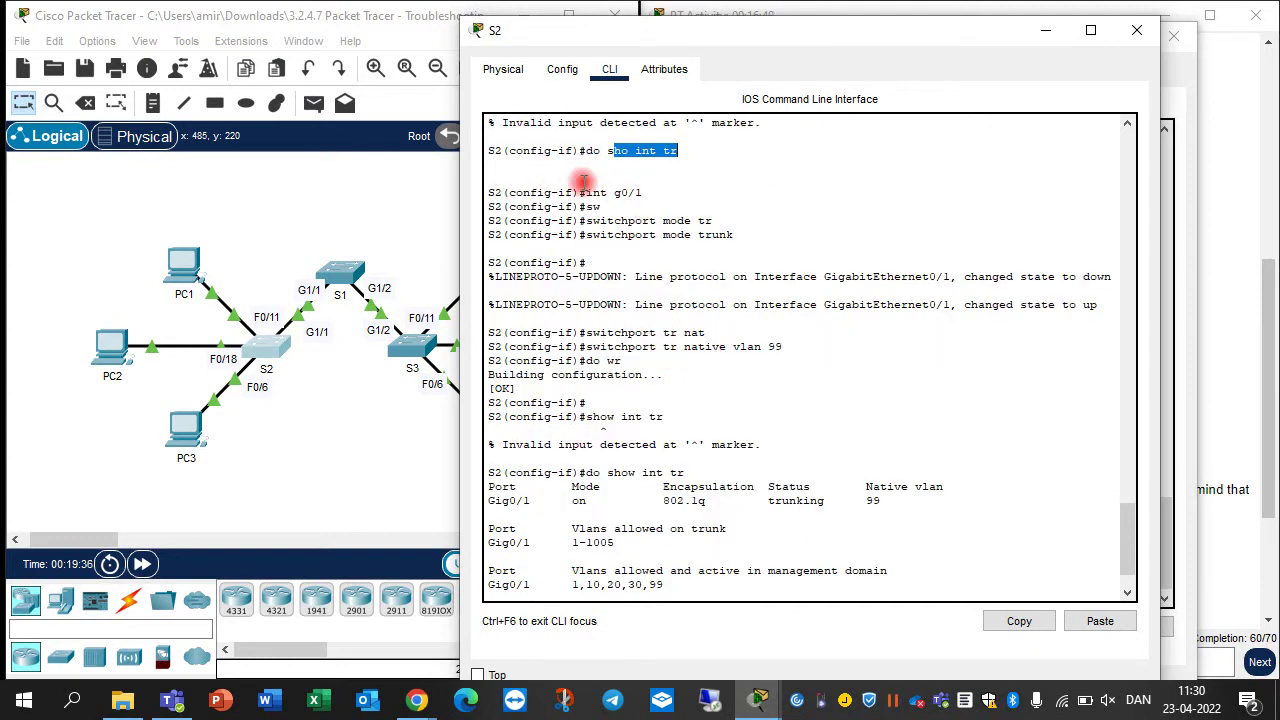
pyautogui.scroll(-2, 712, 432)
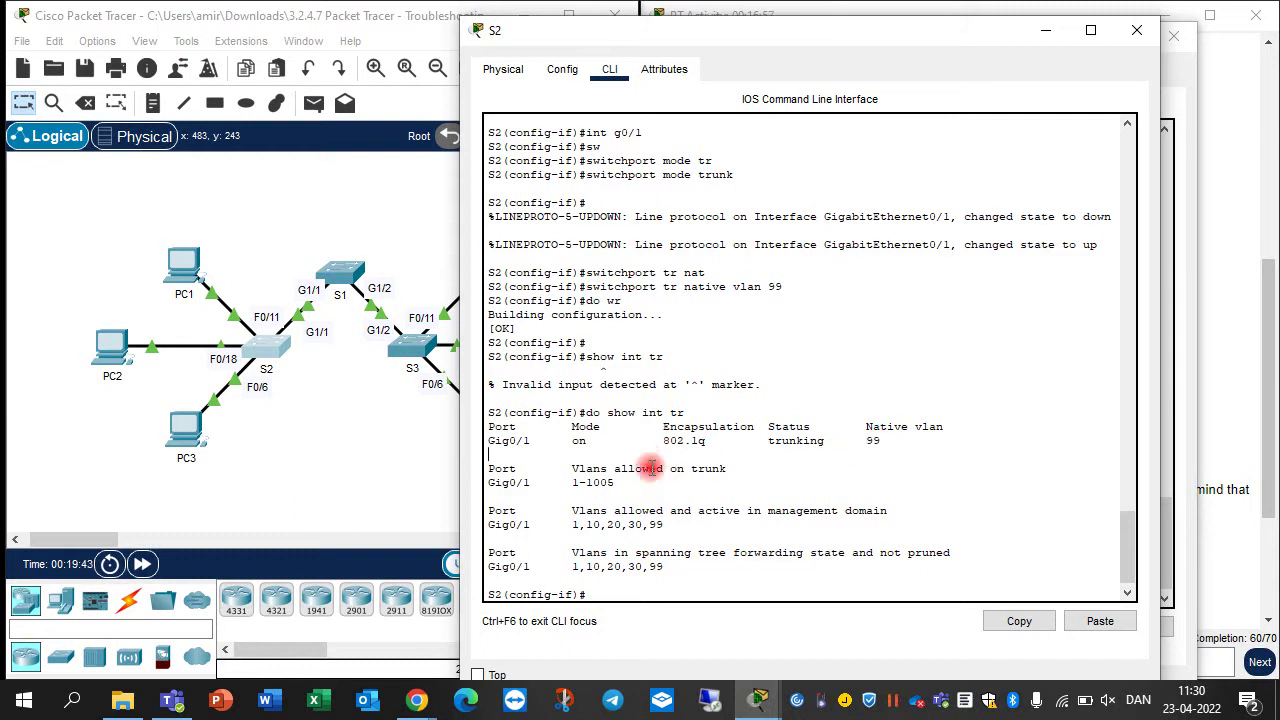
pyautogui.moveTo(831, 442); pyautogui.dragTo(768, 442)
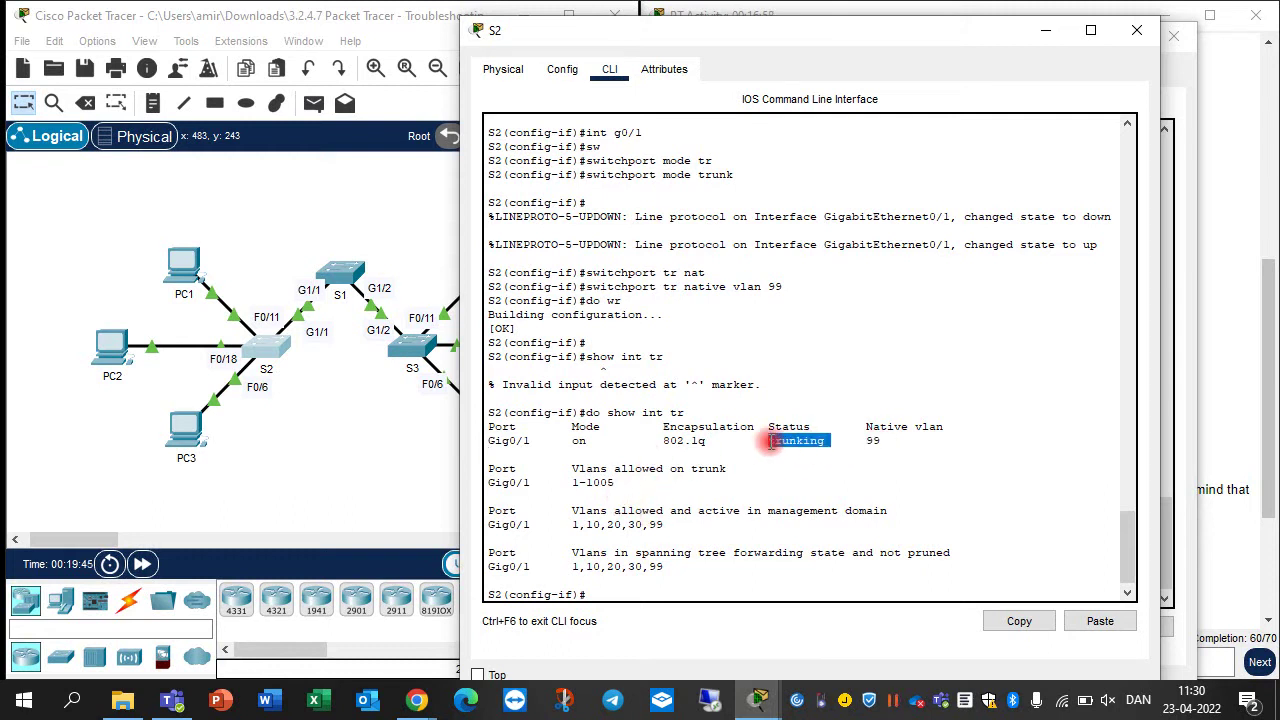
# Step: Close the S2 and S1 windows and review the topology and the Part 2 and Part 3 instructions of the activity
pyautogui.click(372, 478)
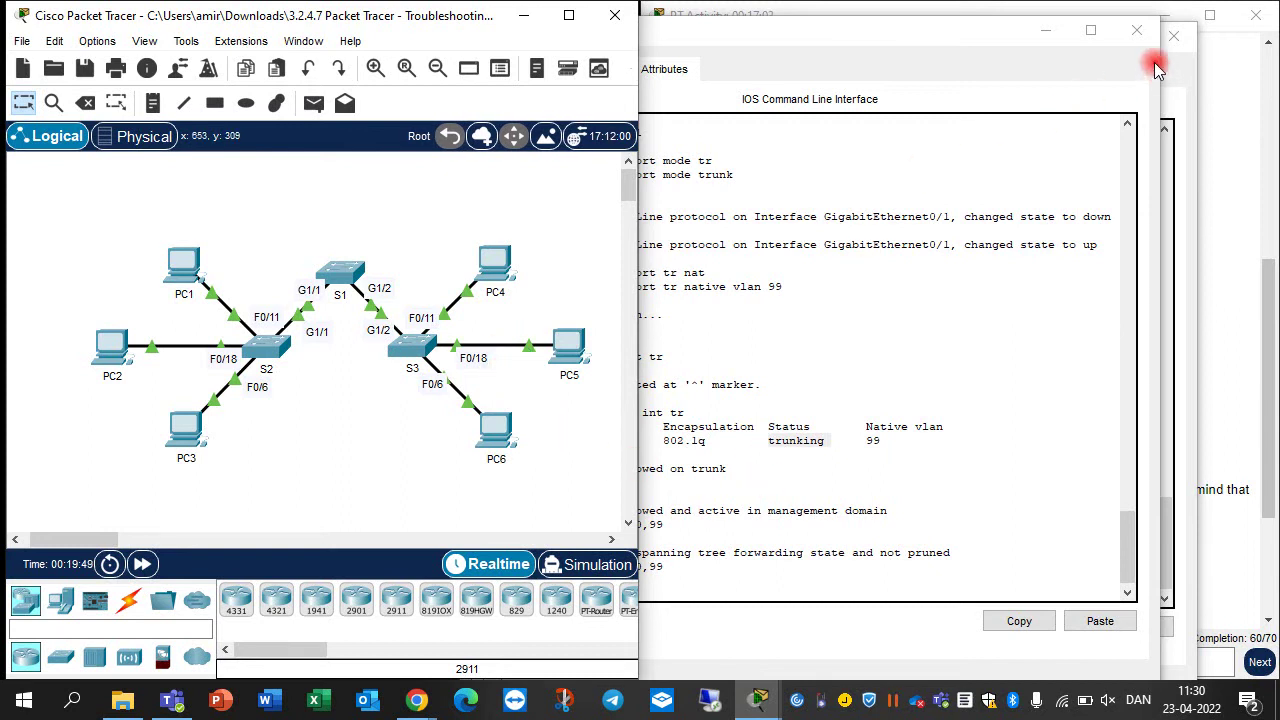
pyautogui.click(1137, 31)
pyautogui.click(1140, 34)
pyautogui.scroll(-4, 820, 420)
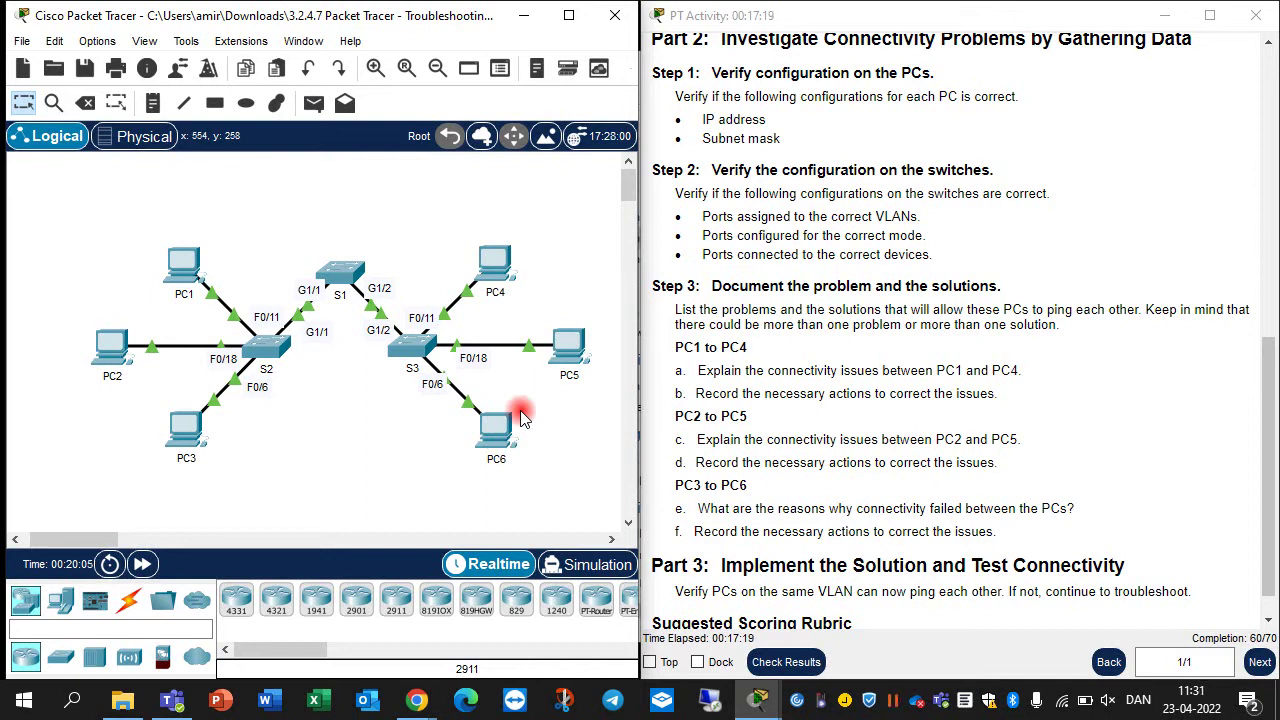
pyautogui.moveTo(503, 432)
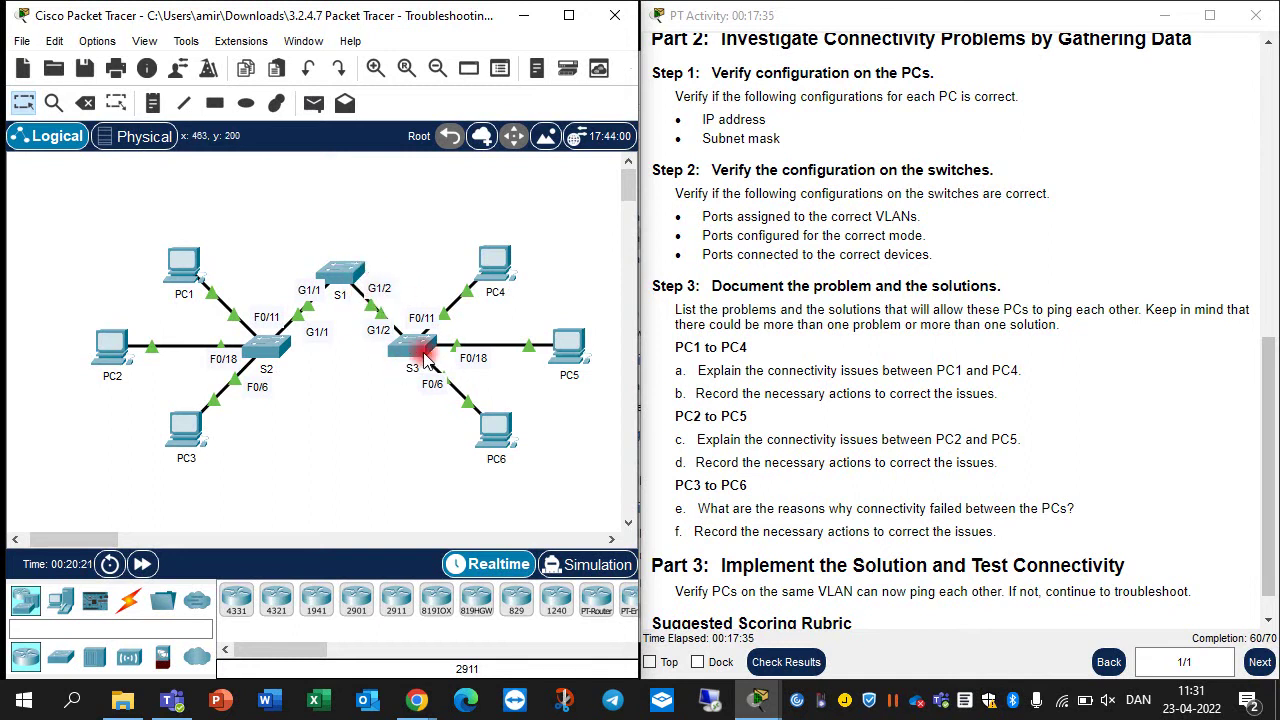
pyautogui.moveTo(419, 362)
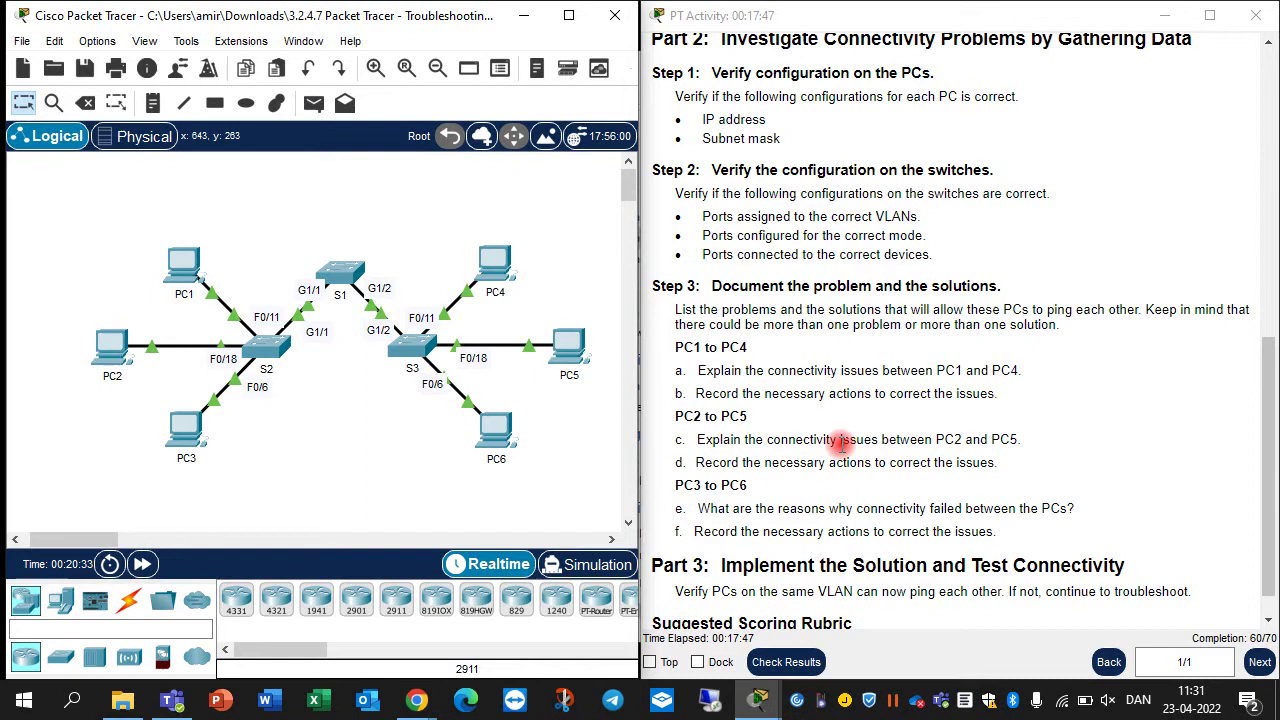
pyautogui.scroll(-1, 840, 445)
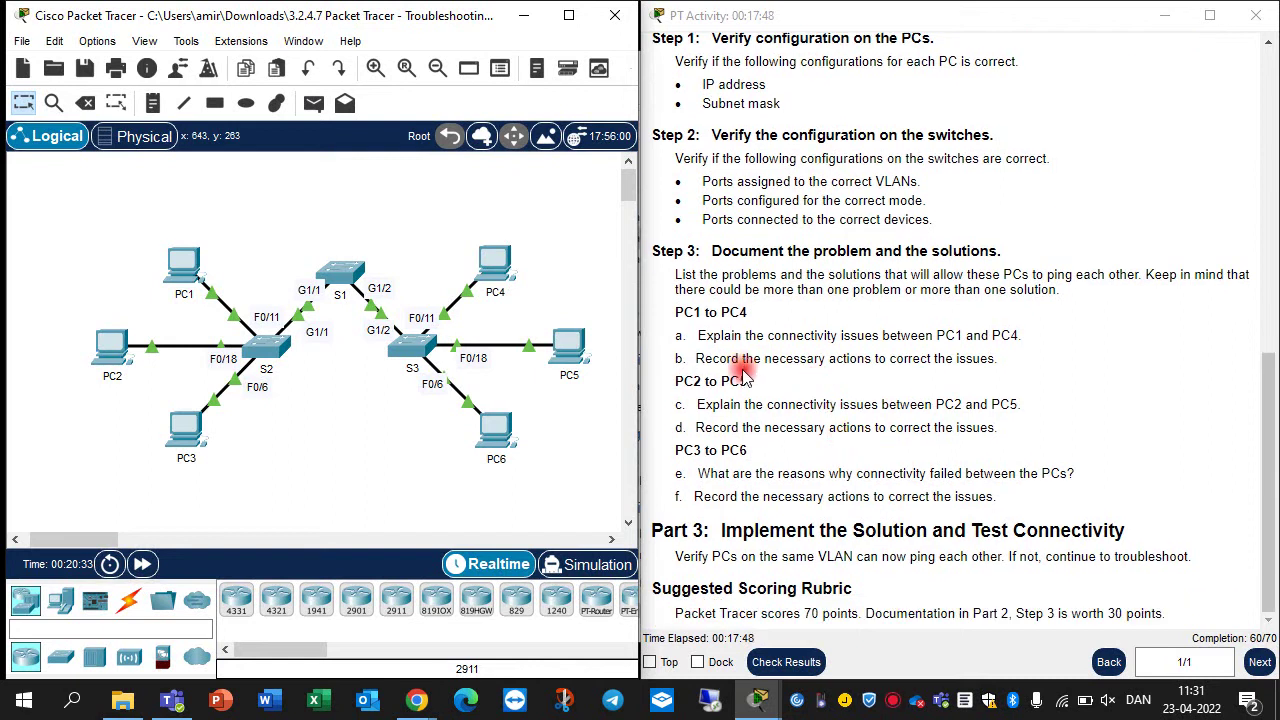
# Step: Repeat the ping from PC1's command prompt to PC4 at 172.17.10.24, check the replies and close PC1
pyautogui.click(208, 277)
pyautogui.click(731, 138)
pyautogui.write('ping 172.17.10.24')
pyautogui.press('Return')
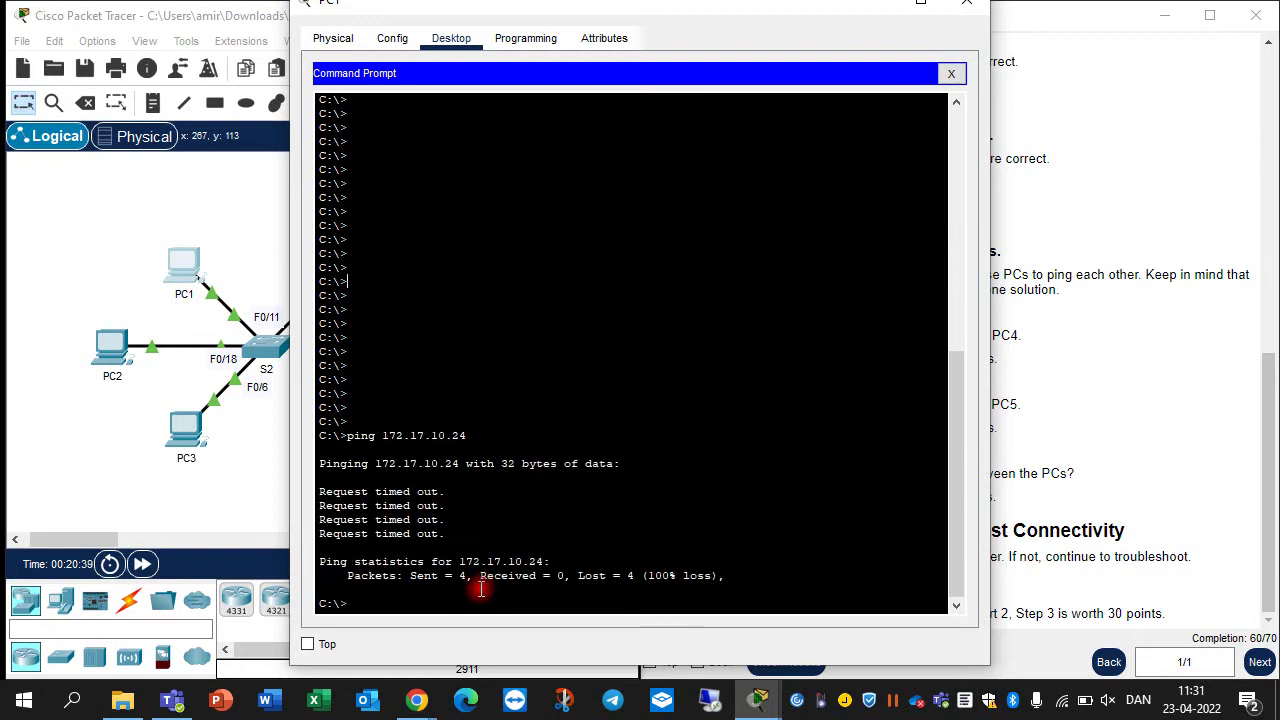
pyautogui.press('Up')
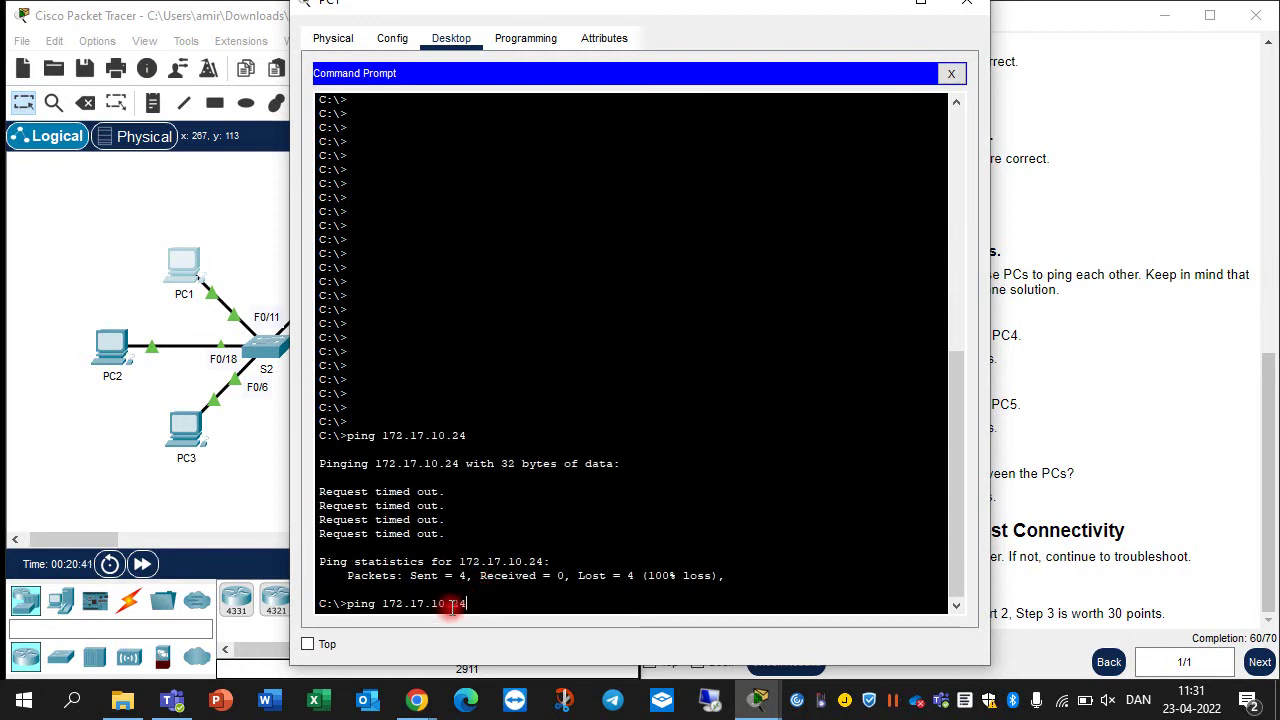
pyautogui.press('Return')
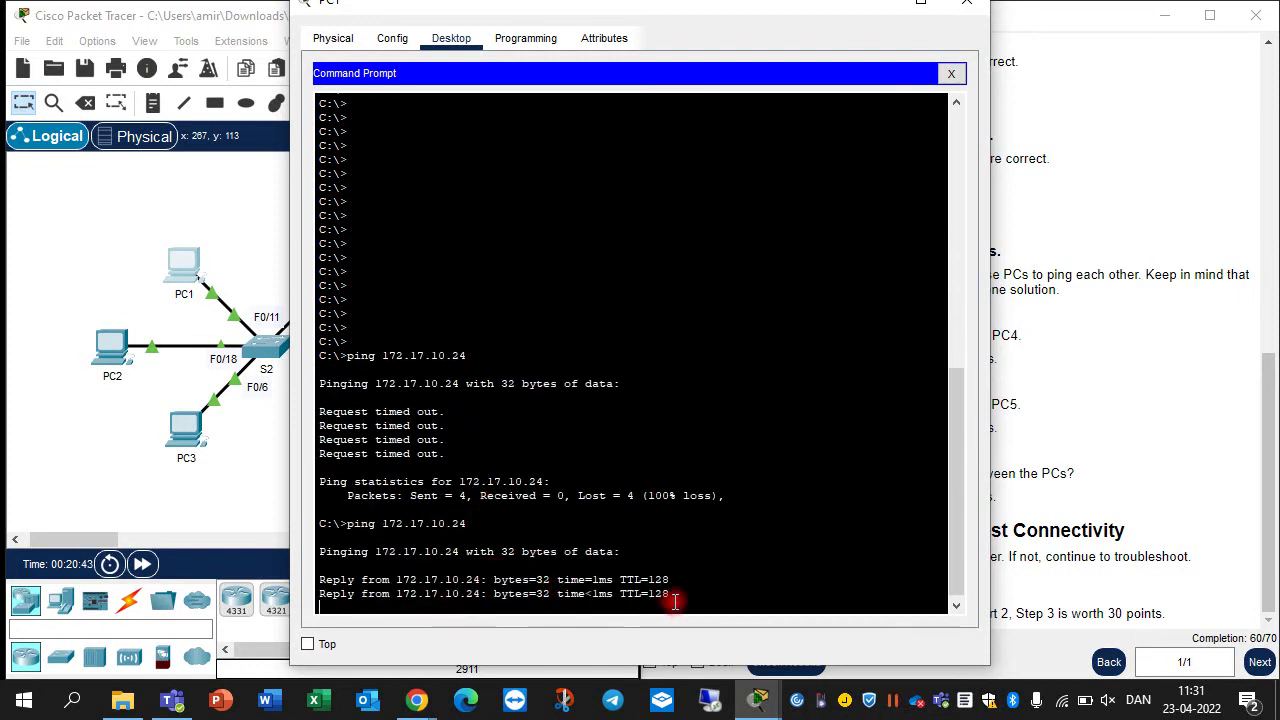
pyautogui.moveTo(671, 600); pyautogui.dragTo(291, 580)
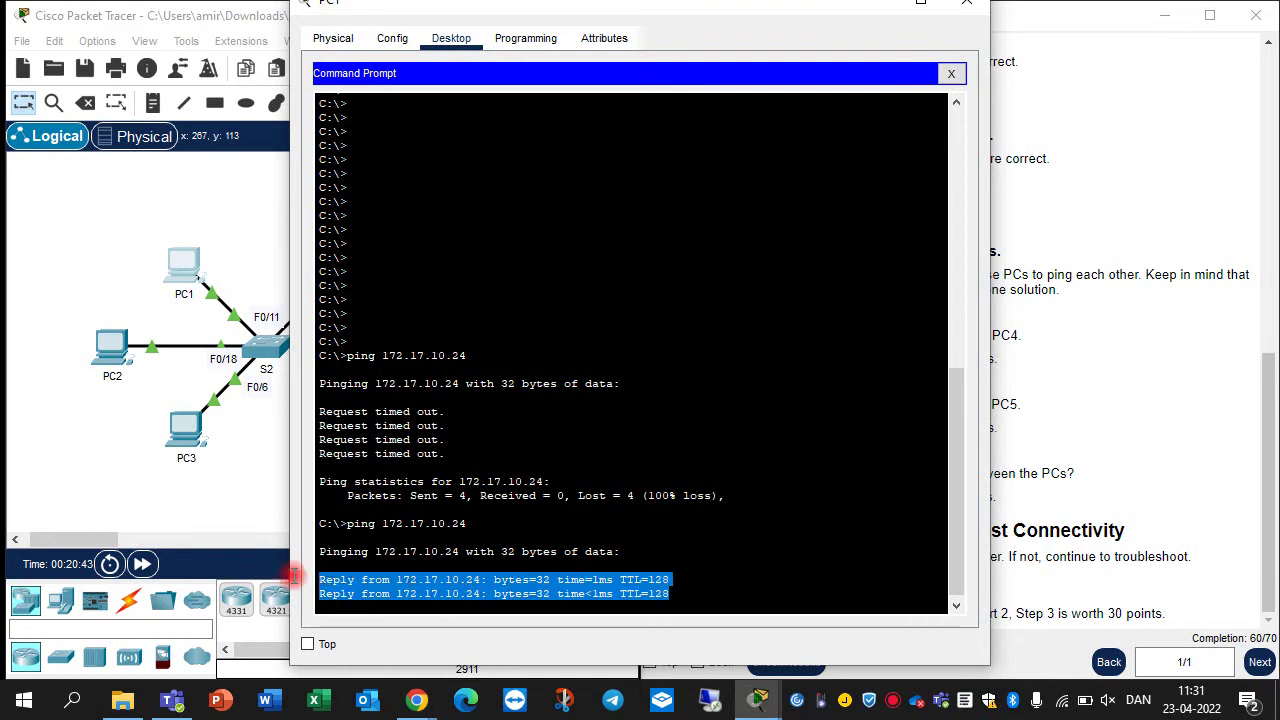
pyautogui.click(967, 8)
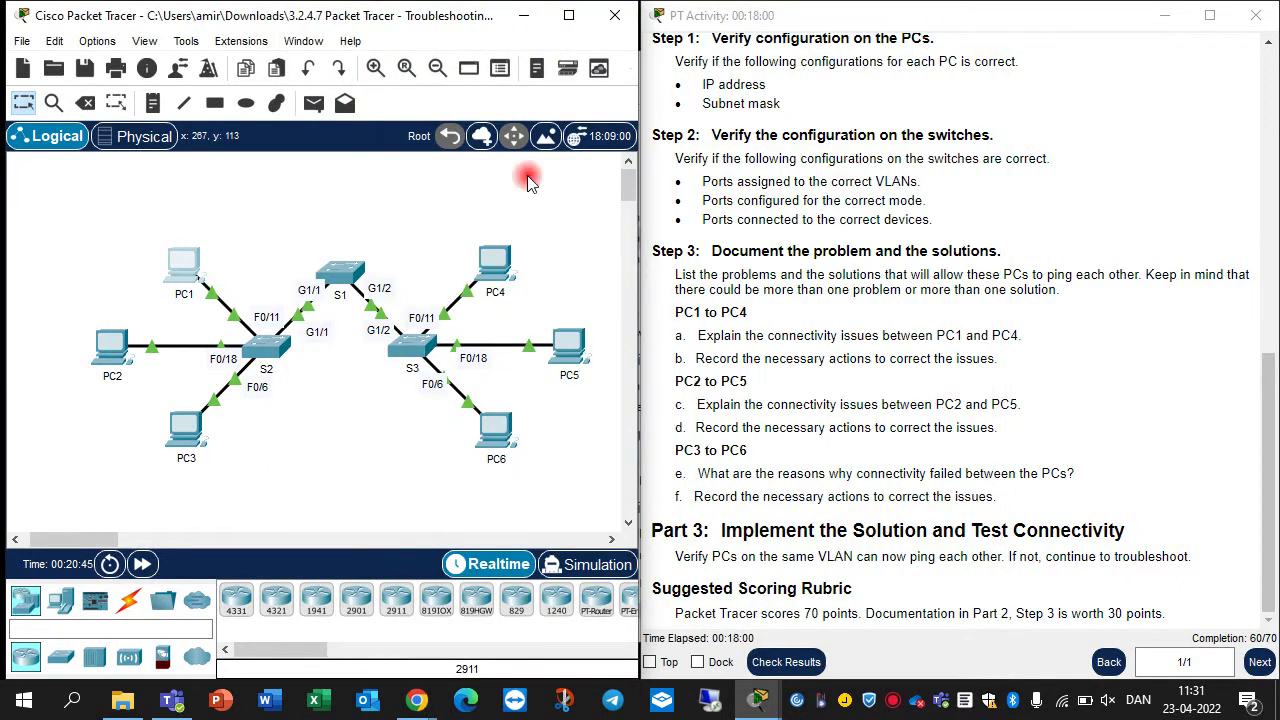
# Step: Repeat the ping from PC2's command prompt to PC5 at 172.17.20.25, check the responses and close PC2
pyautogui.click(102, 350)
pyautogui.click(740, 174)
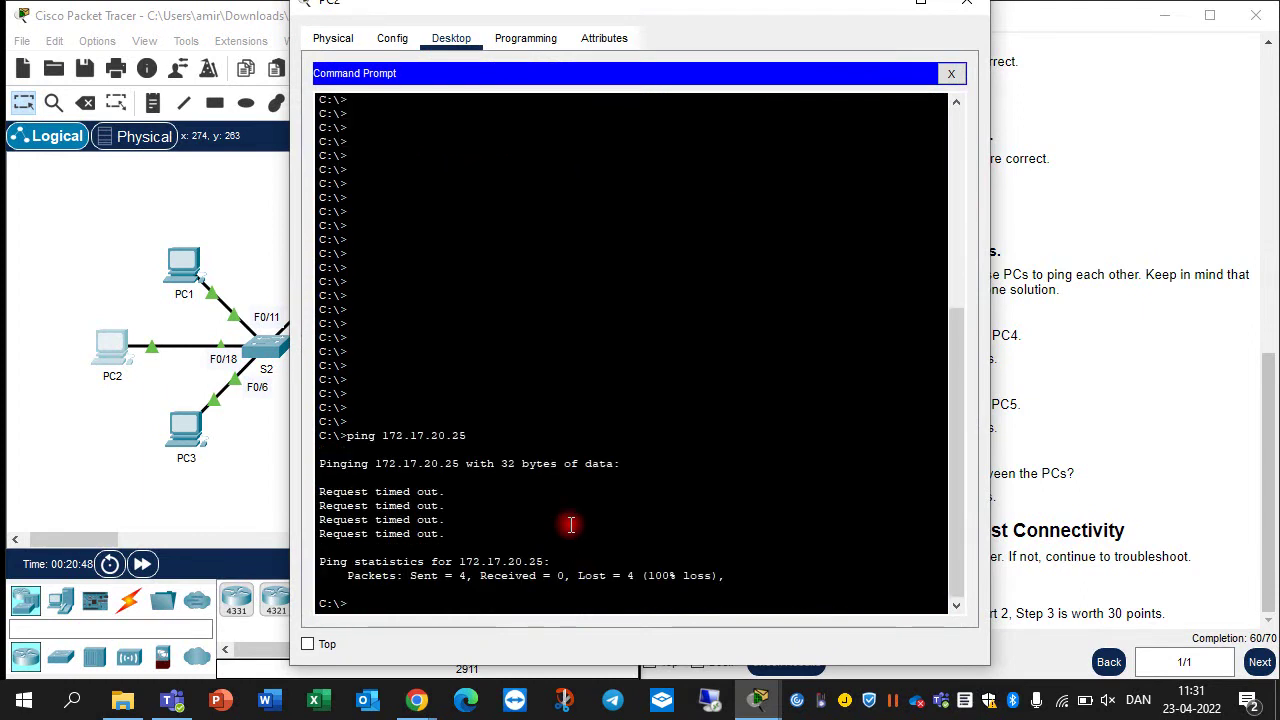
pyautogui.press('Return')
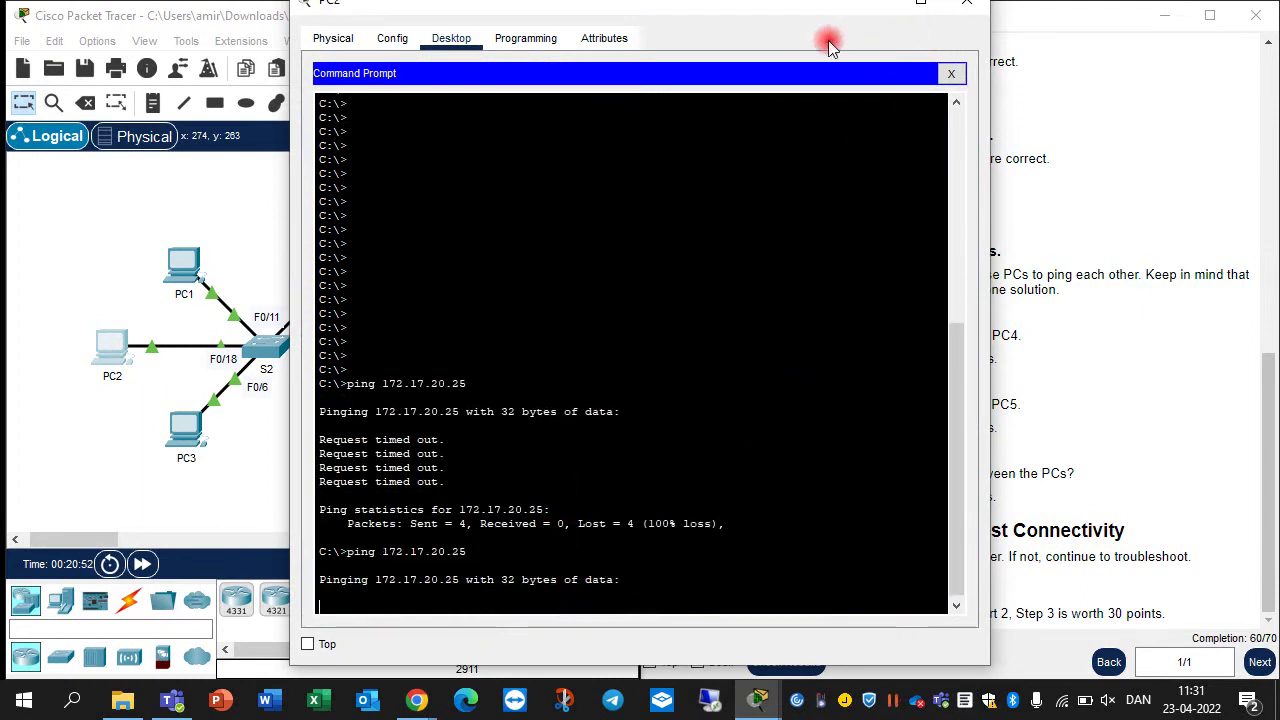
pyautogui.moveTo(766, 10); pyautogui.dragTo(883, 12)
pyautogui.doubleClick(883, 12)
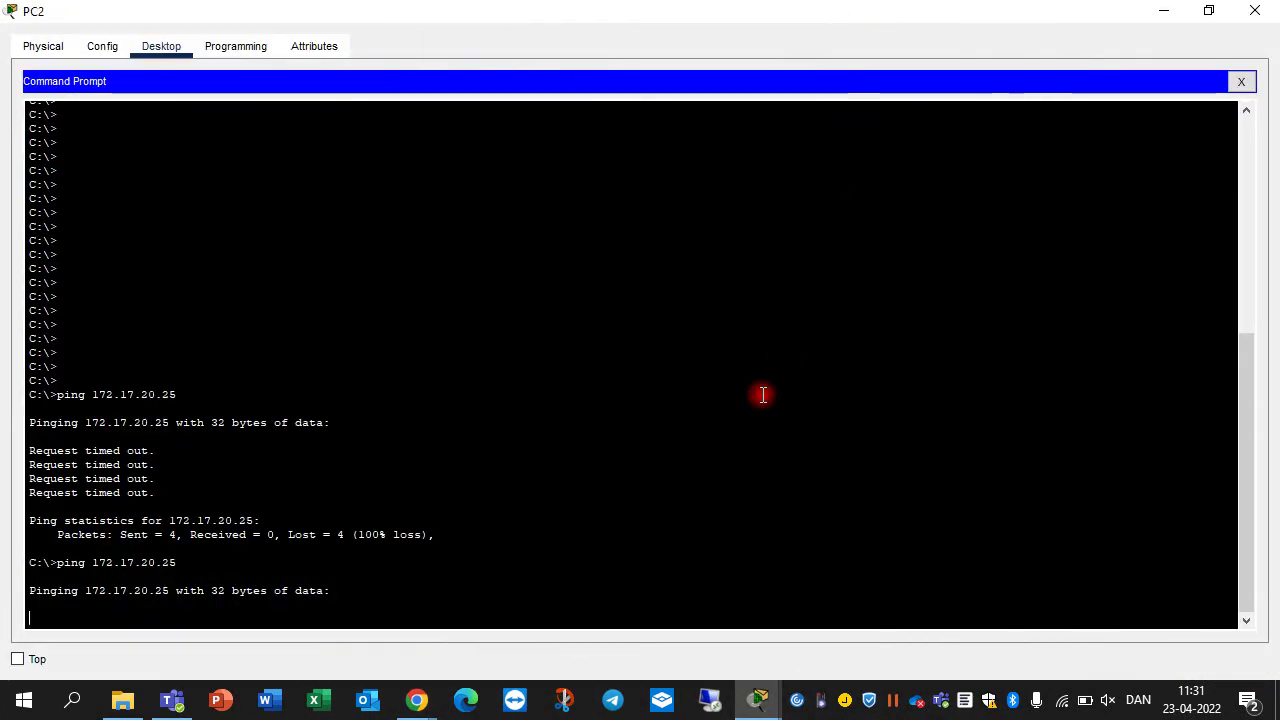
pyautogui.click(1210, 14)
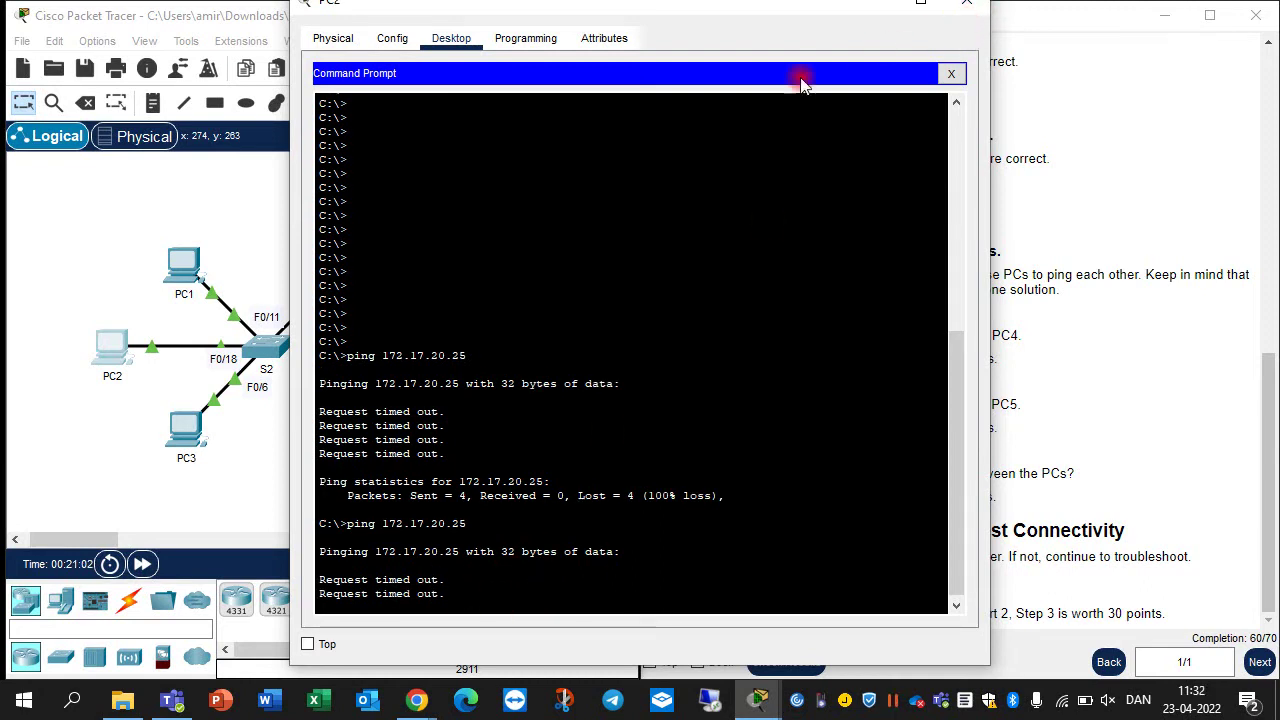
pyautogui.click(966, 8)
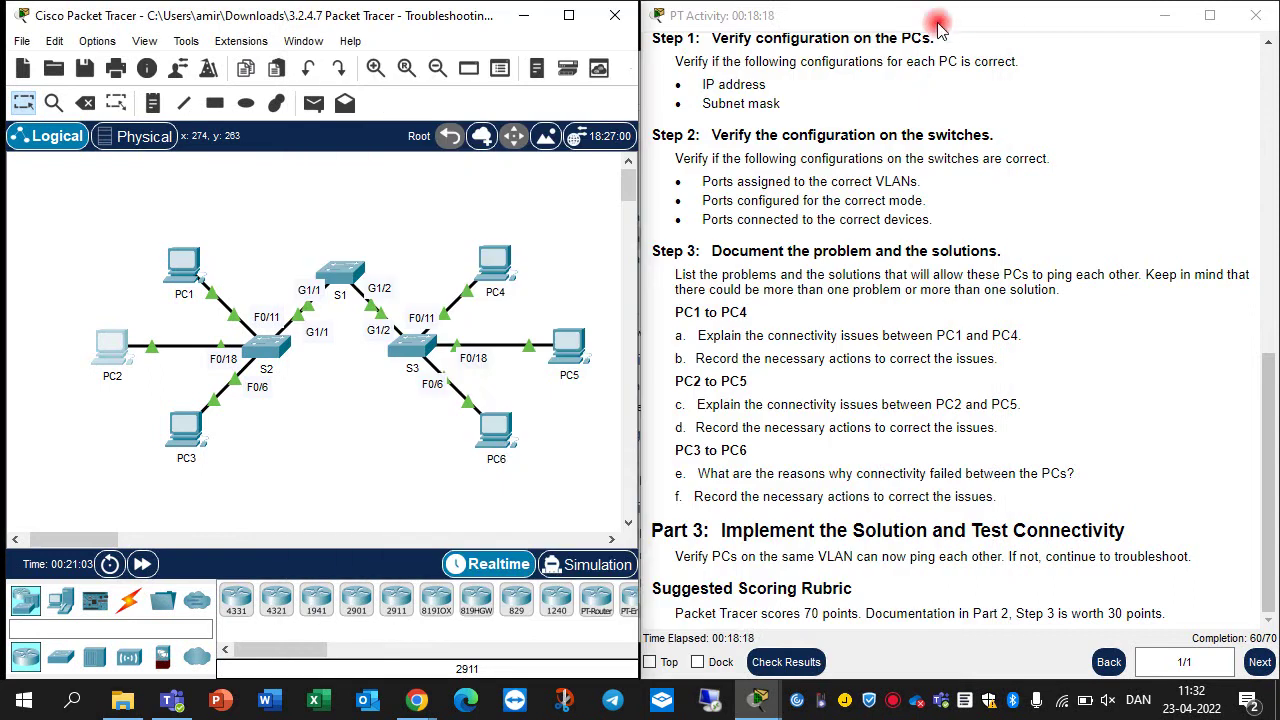
# Step: Repeat the ping from PC3's command prompt to PC6 at 172.17.30.26, check the responses and close PC3
pyautogui.click(182, 434)
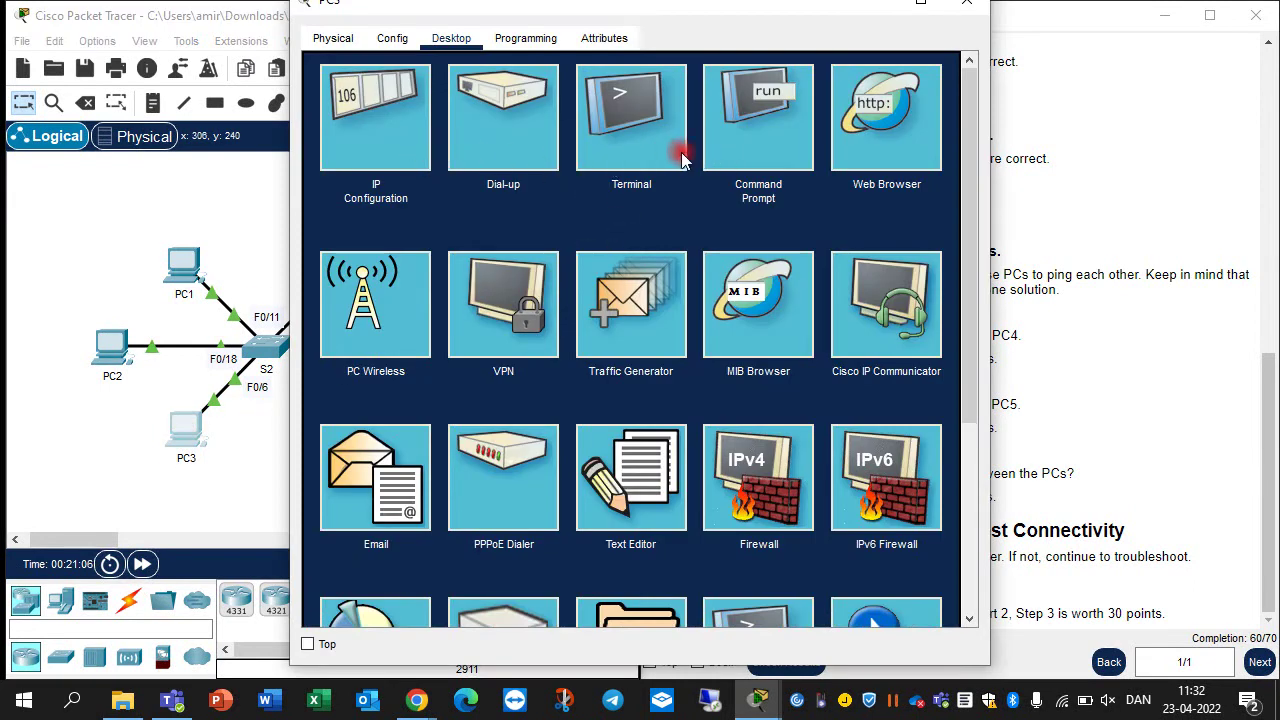
pyautogui.click(722, 152)
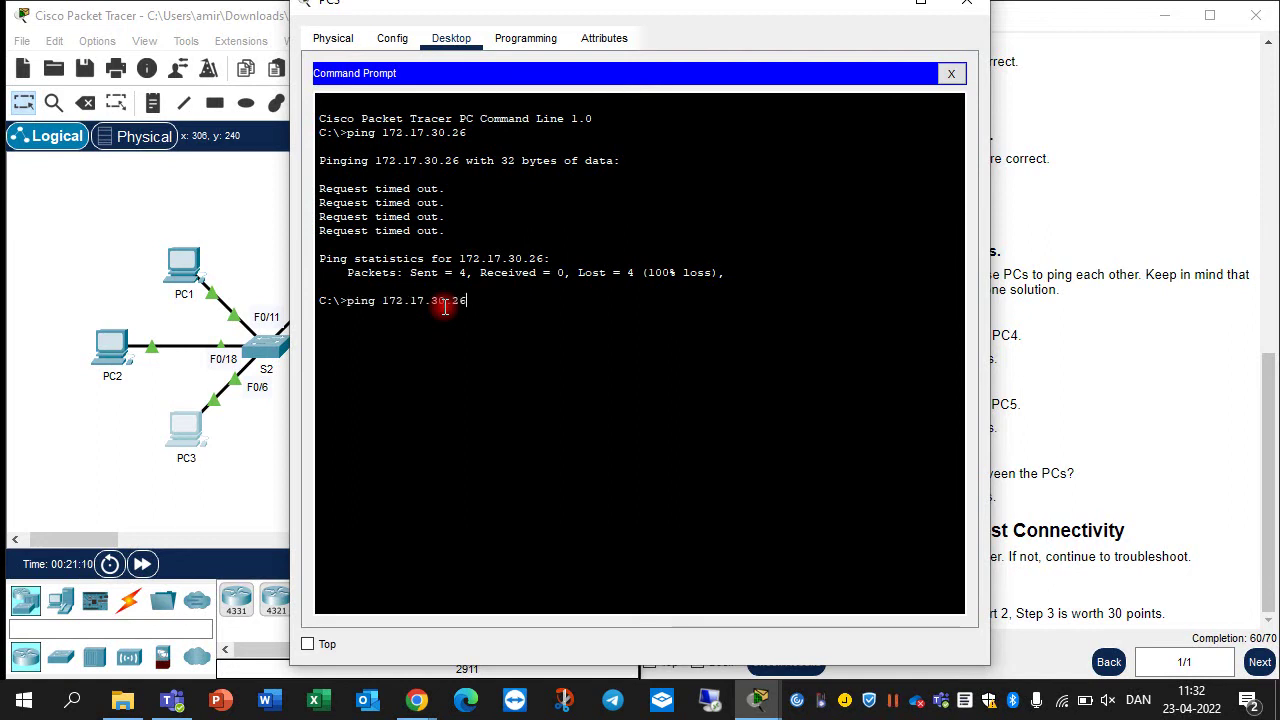
pyautogui.press('Return')
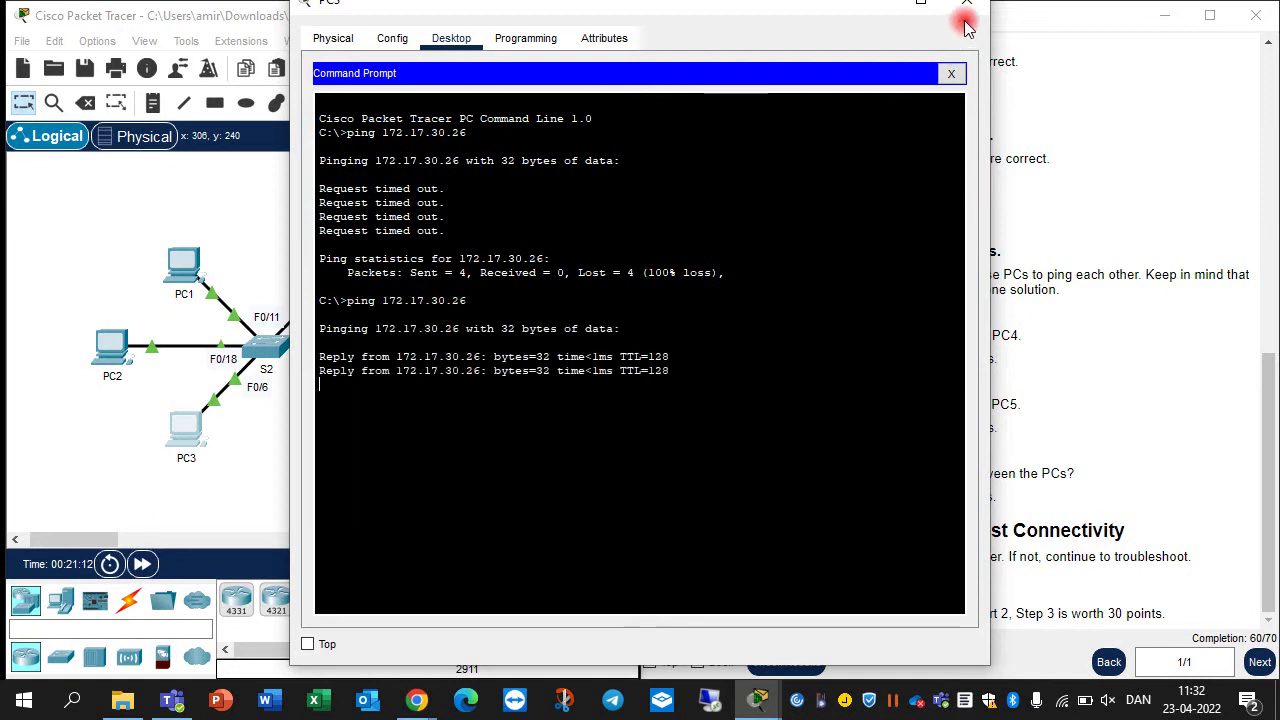
pyautogui.click(972, 5)
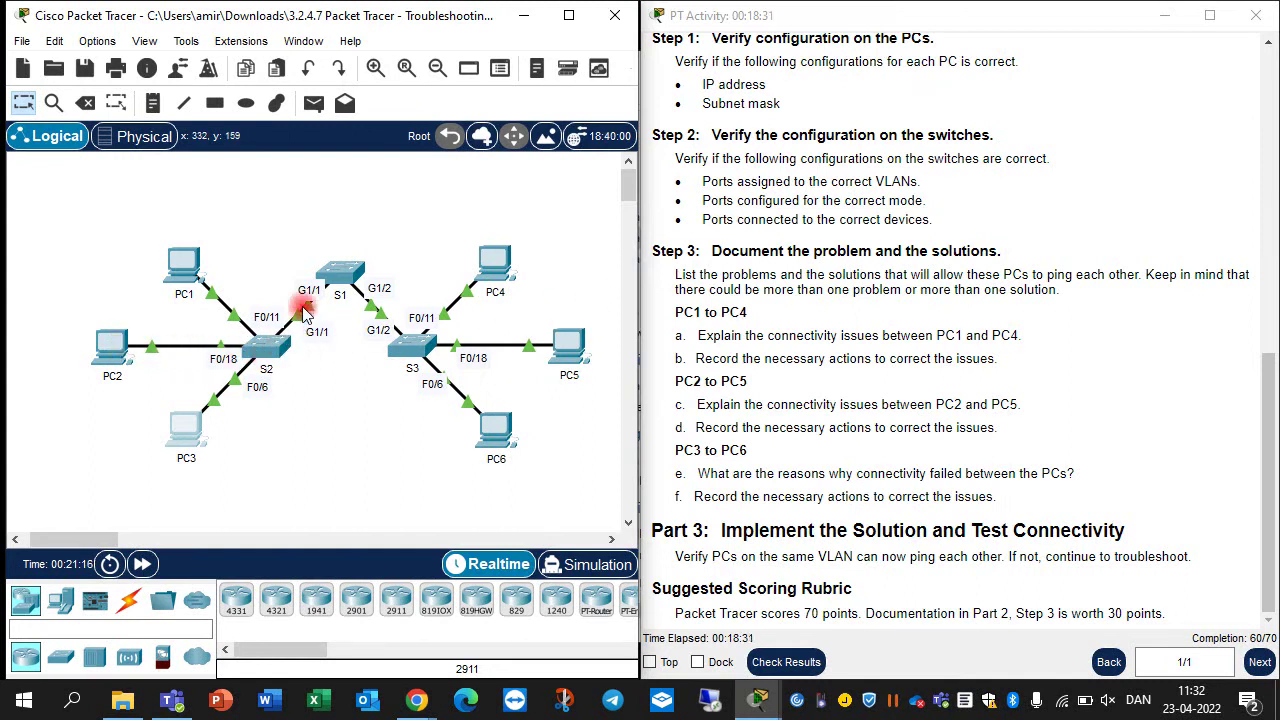
# Step: List S2's VLANs with "do show vlan br", check the port assigned to VLAN 20 Students and close S2
pyautogui.click(270, 345)
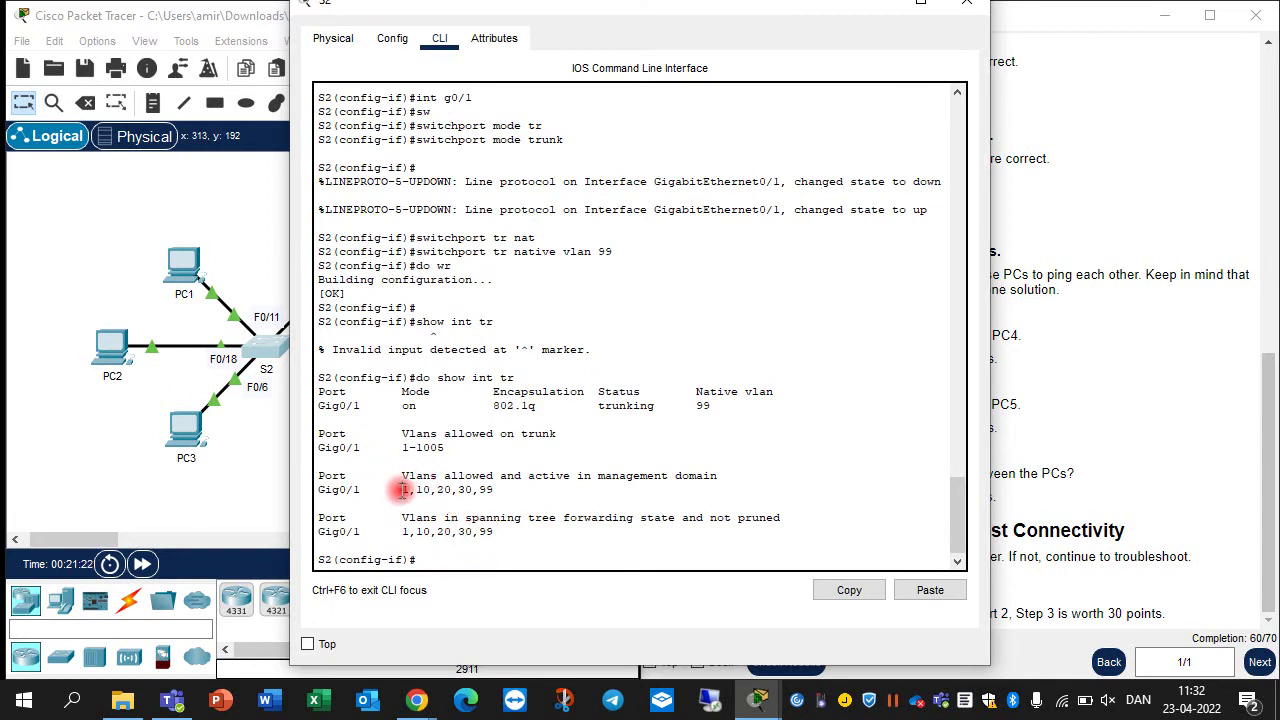
pyautogui.moveTo(602, 10); pyautogui.dragTo(757, 28)
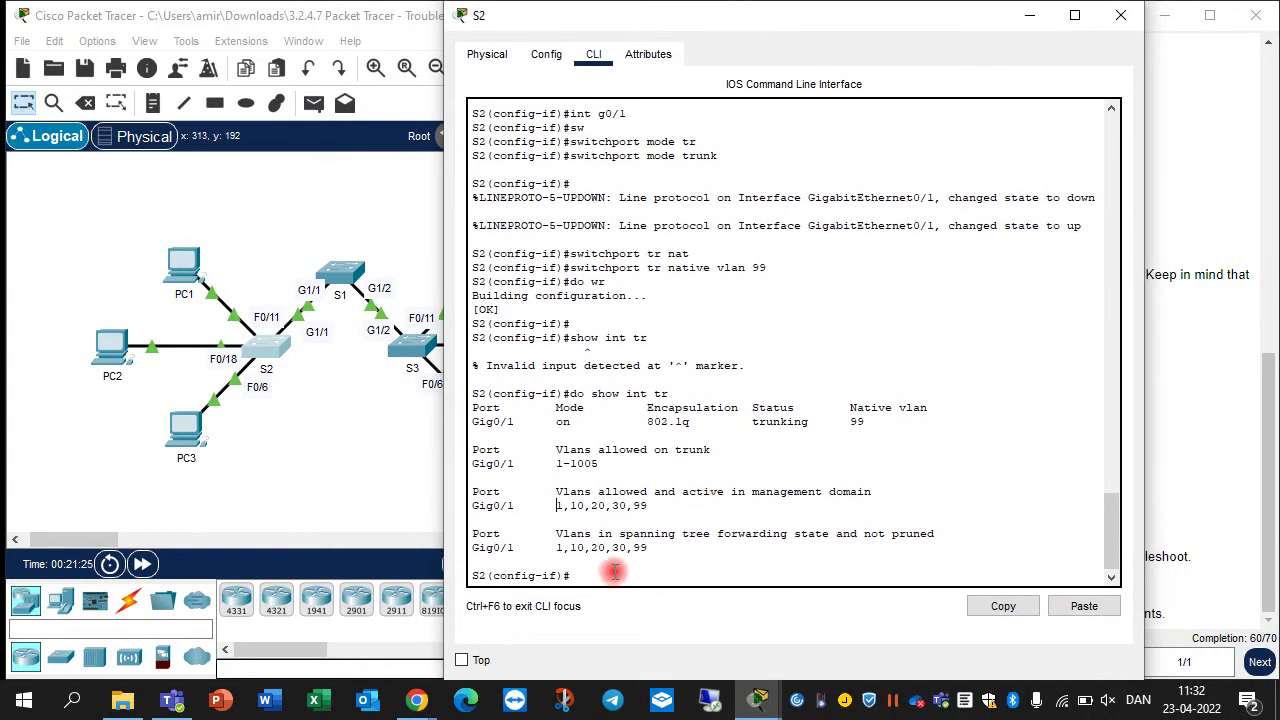
pyautogui.click(614, 574)
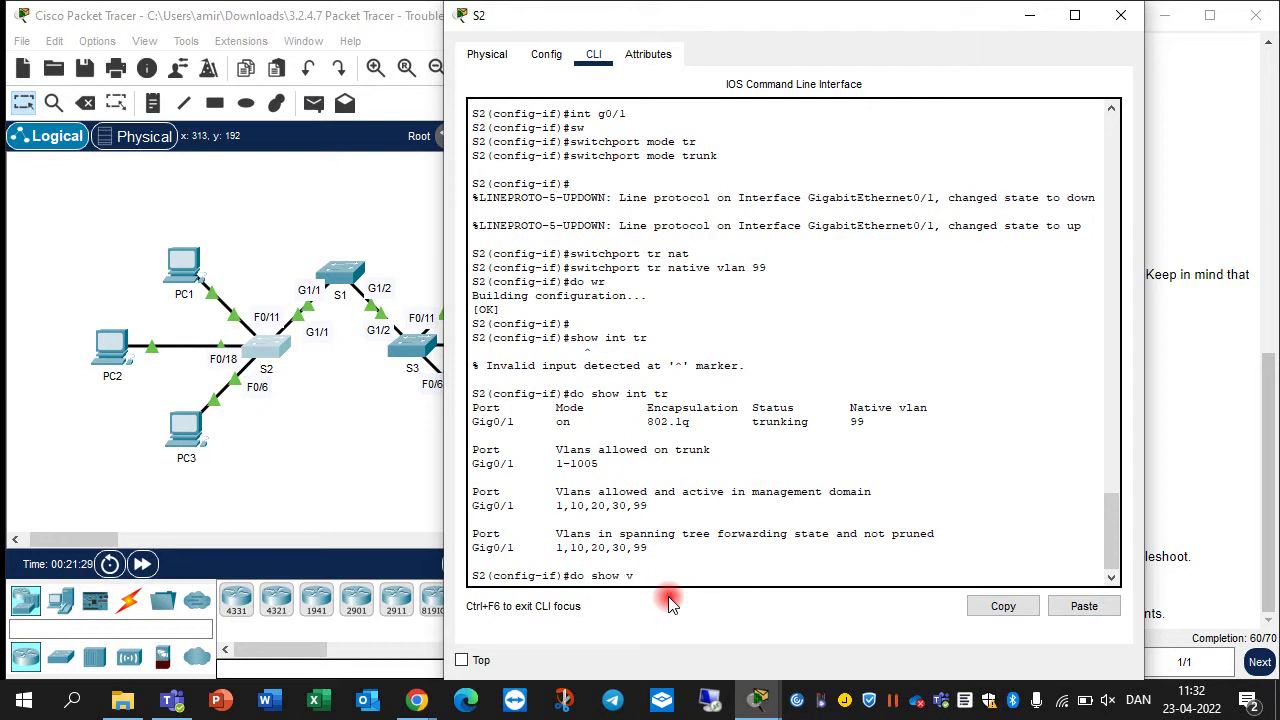
pyautogui.write('do show vlan br')
pyautogui.press('Return')
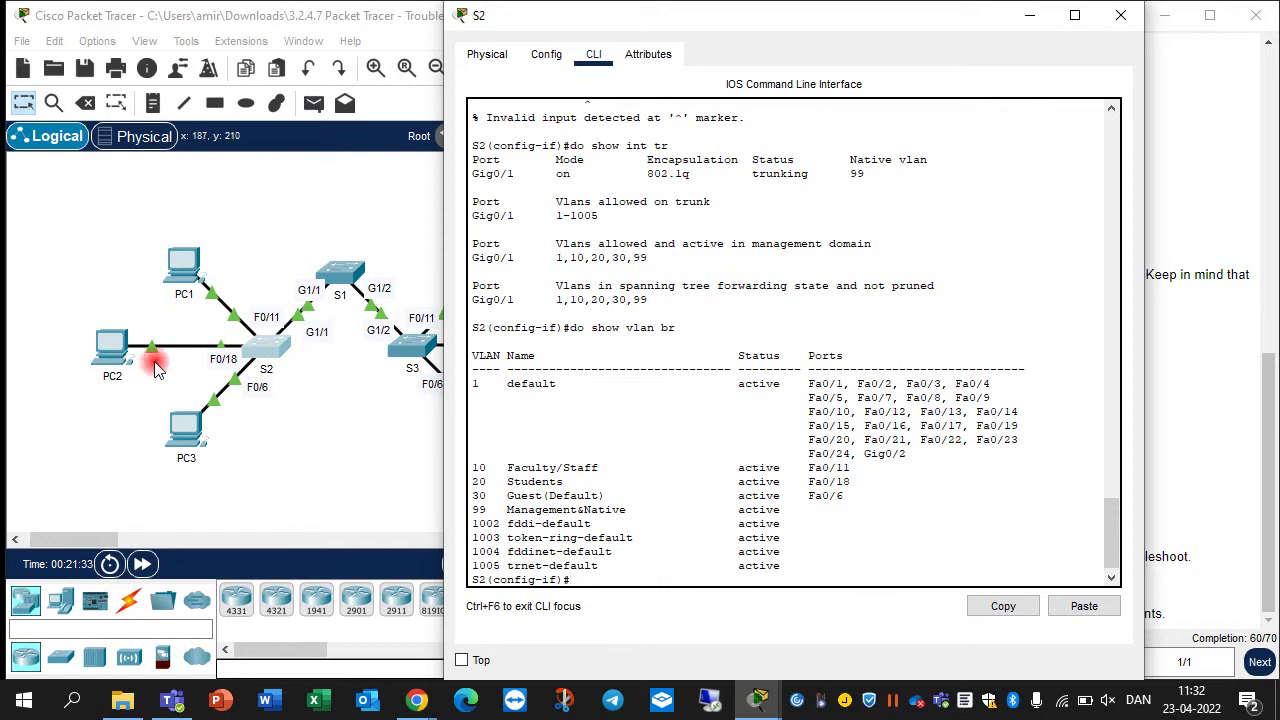
pyautogui.moveTo(850, 484); pyautogui.dragTo(478, 482)
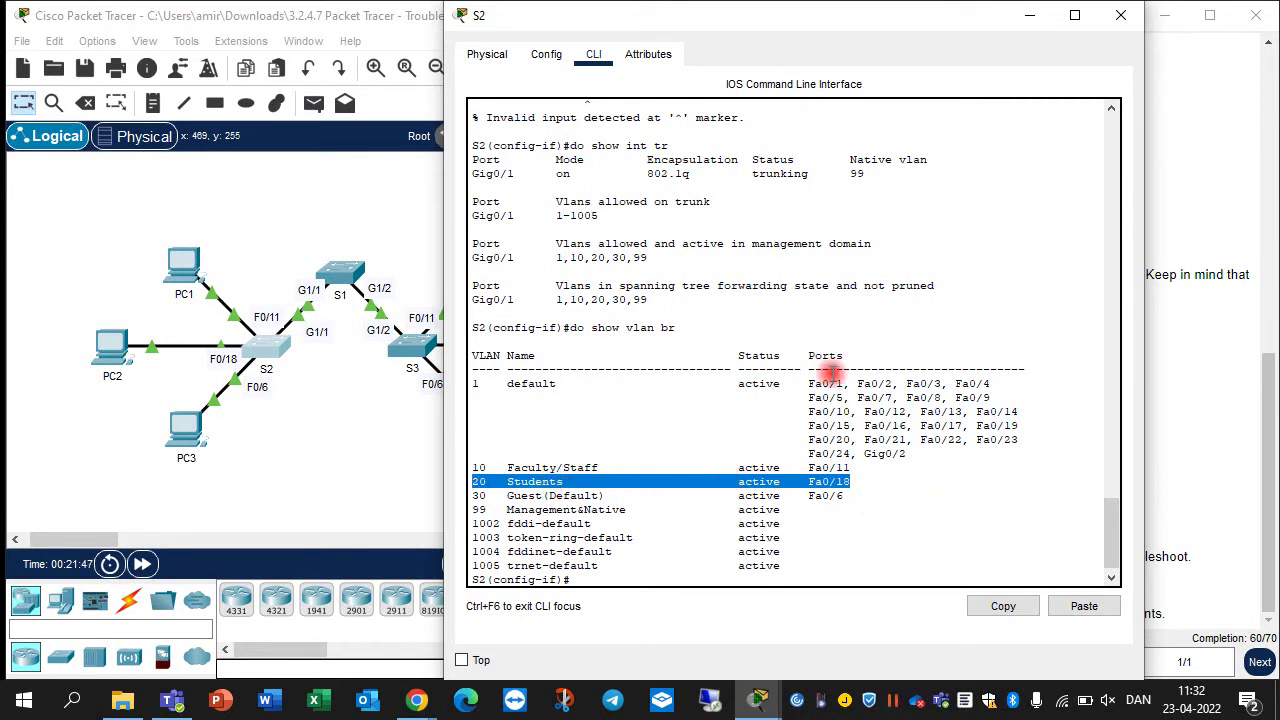
pyautogui.click(1120, 22)
# Step: Compare PC5's IP address and subnet mask in its IP Configuration with the activity's Addressing Table, and close PC5
pyautogui.click(592, 345)
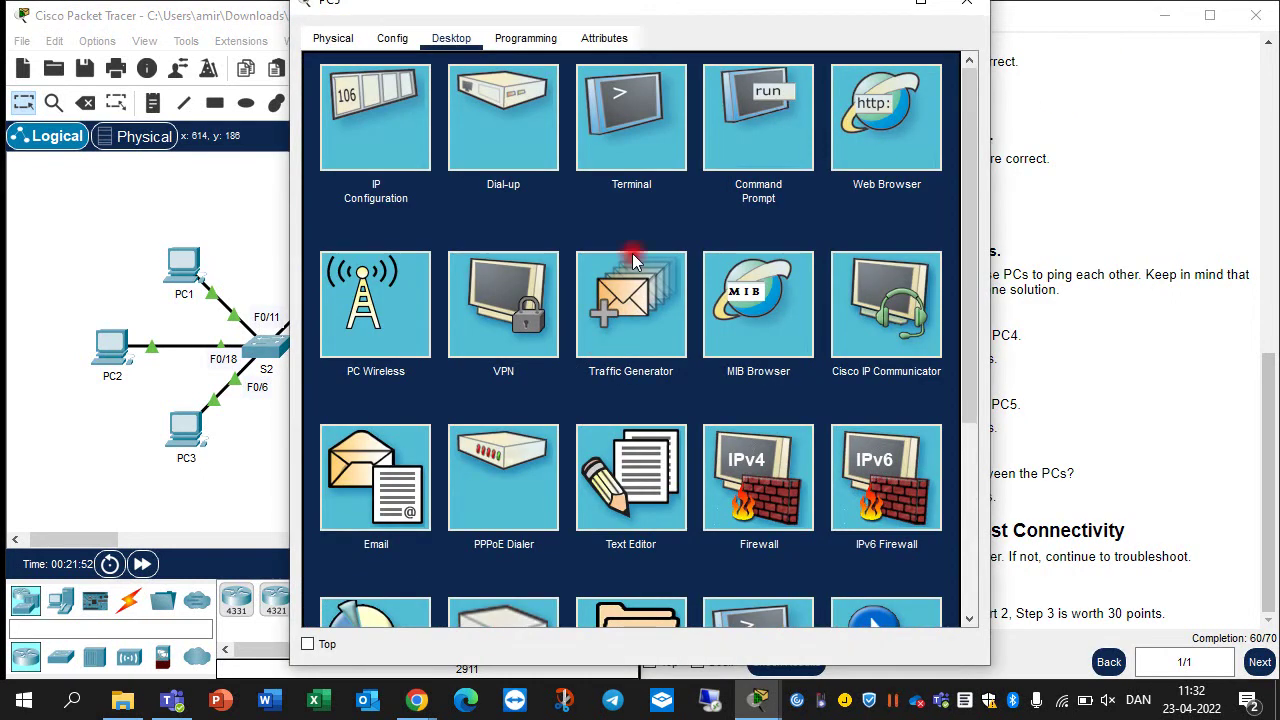
pyautogui.click(374, 118)
pyautogui.moveTo(670, 12); pyautogui.dragTo(311, 40)
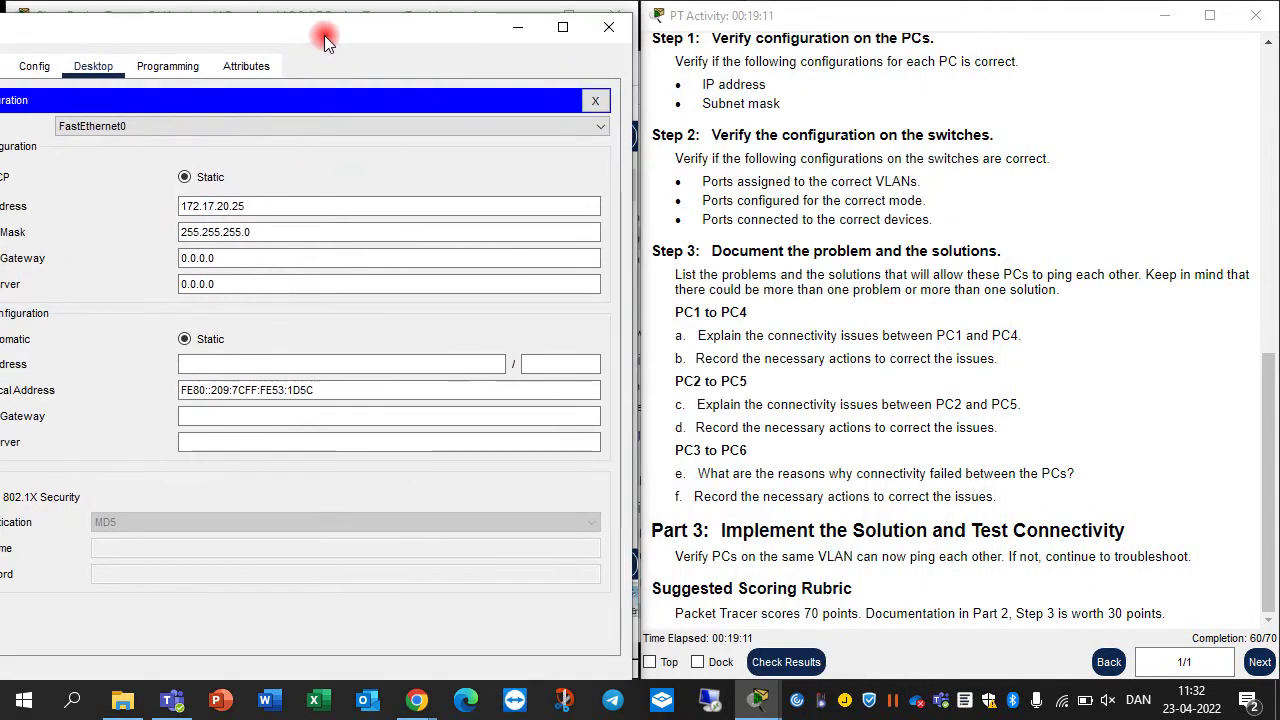
pyautogui.scroll(15, 903, 323)
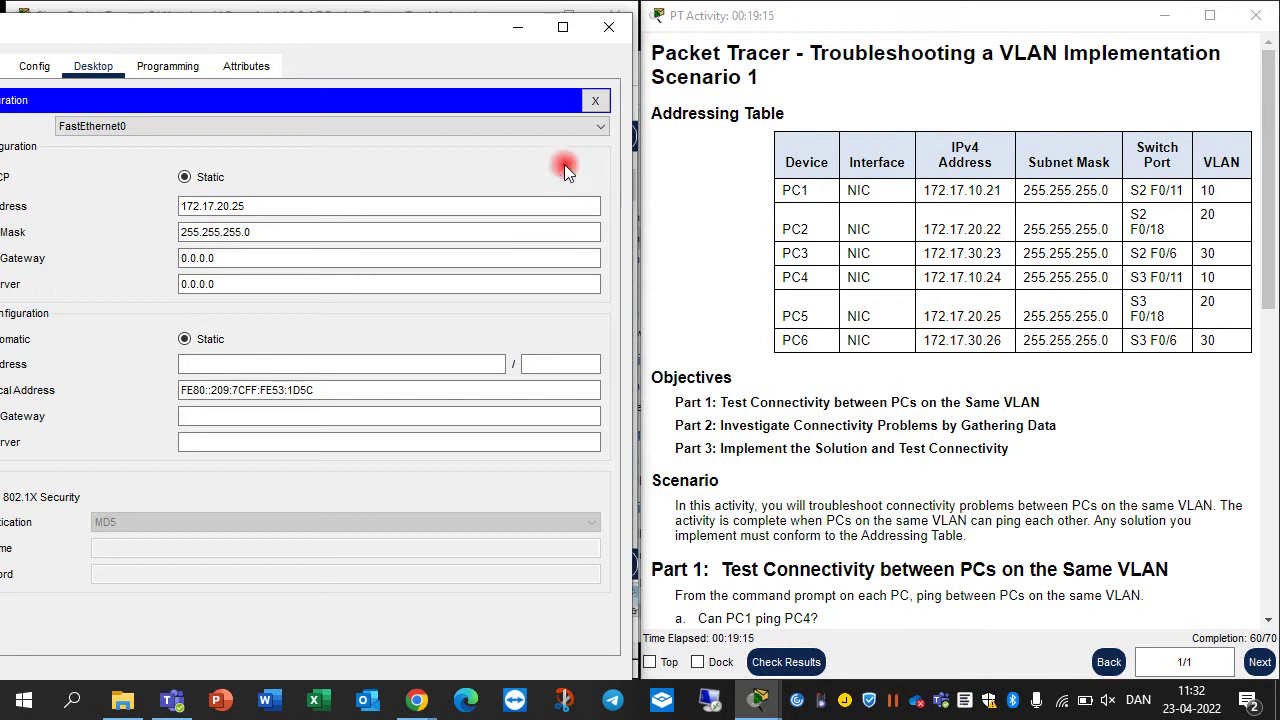
pyautogui.click(620, 38)
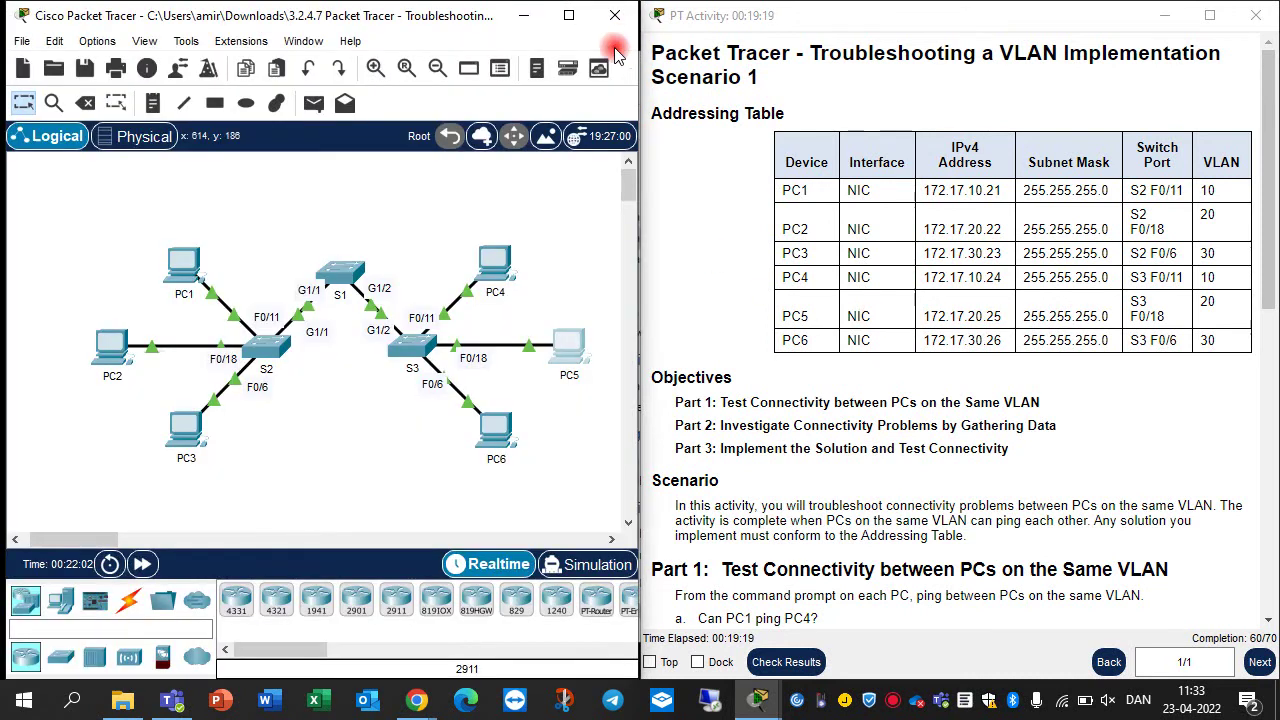
# Step: Compare PC2's IP address and subnet mask in its IP Configuration with the Addressing Table, and close PC2
pyautogui.click(126, 360)
pyautogui.click(367, 155)
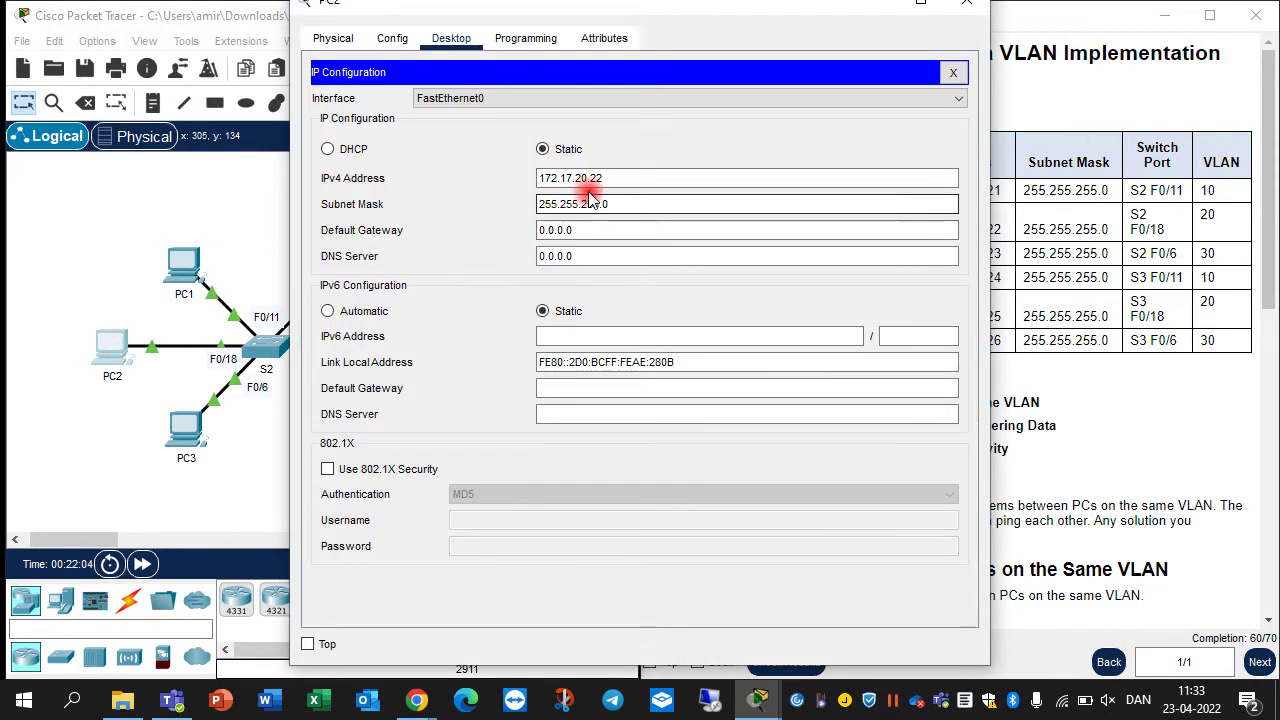
pyautogui.moveTo(686, 20); pyautogui.dragTo(498, 31)
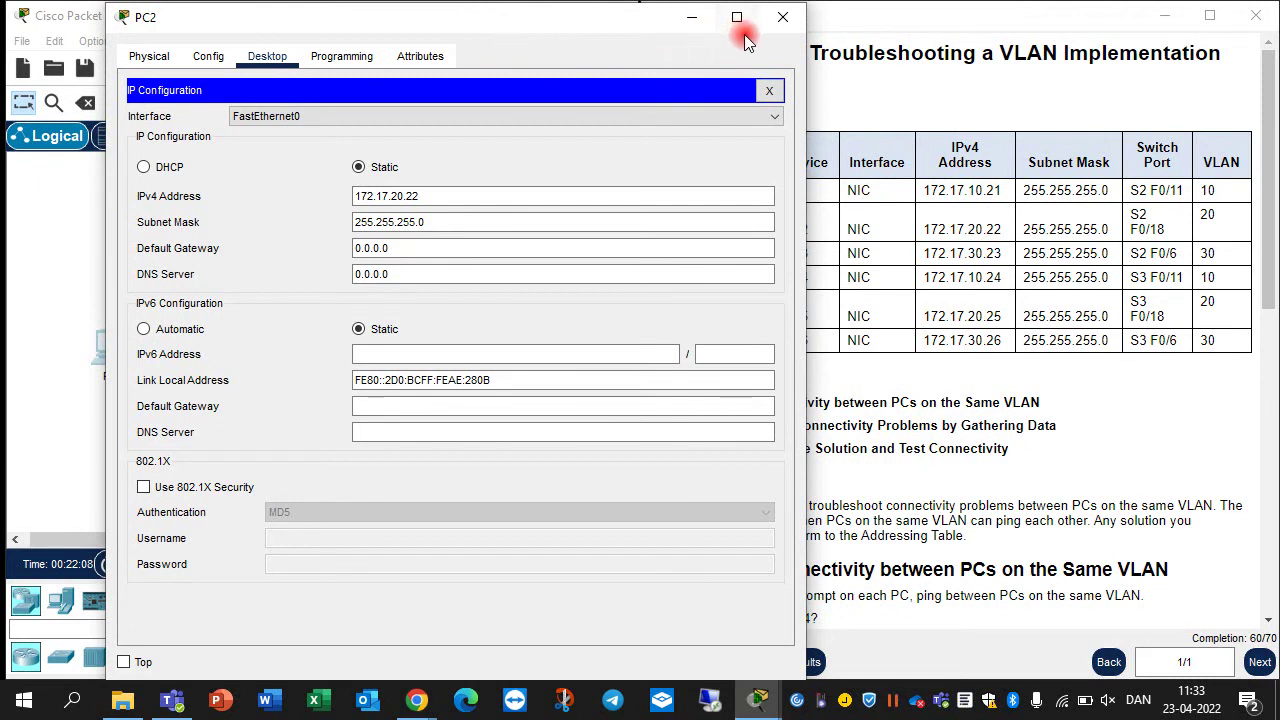
pyautogui.click(783, 17)
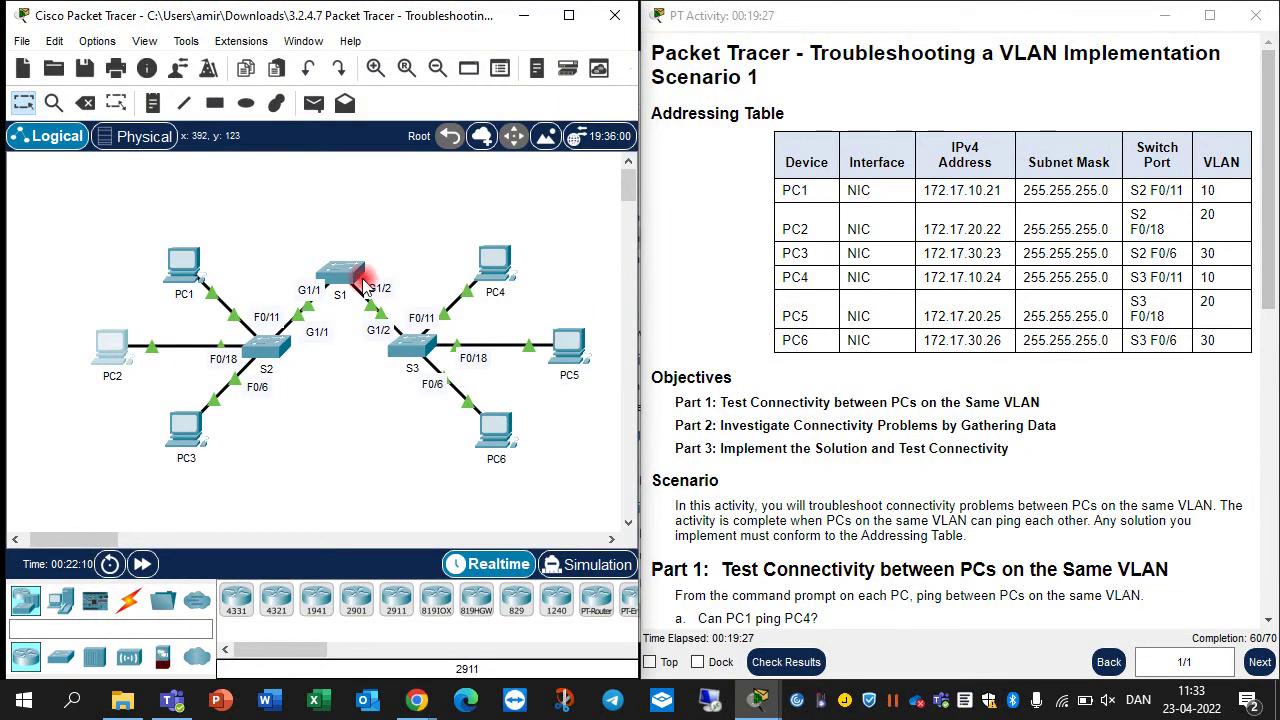
# Step: Display S3's trunks again with "do show int tr" and check Gig0/2's mode, native VLAN and allowed VLANs
pyautogui.click(414, 343)
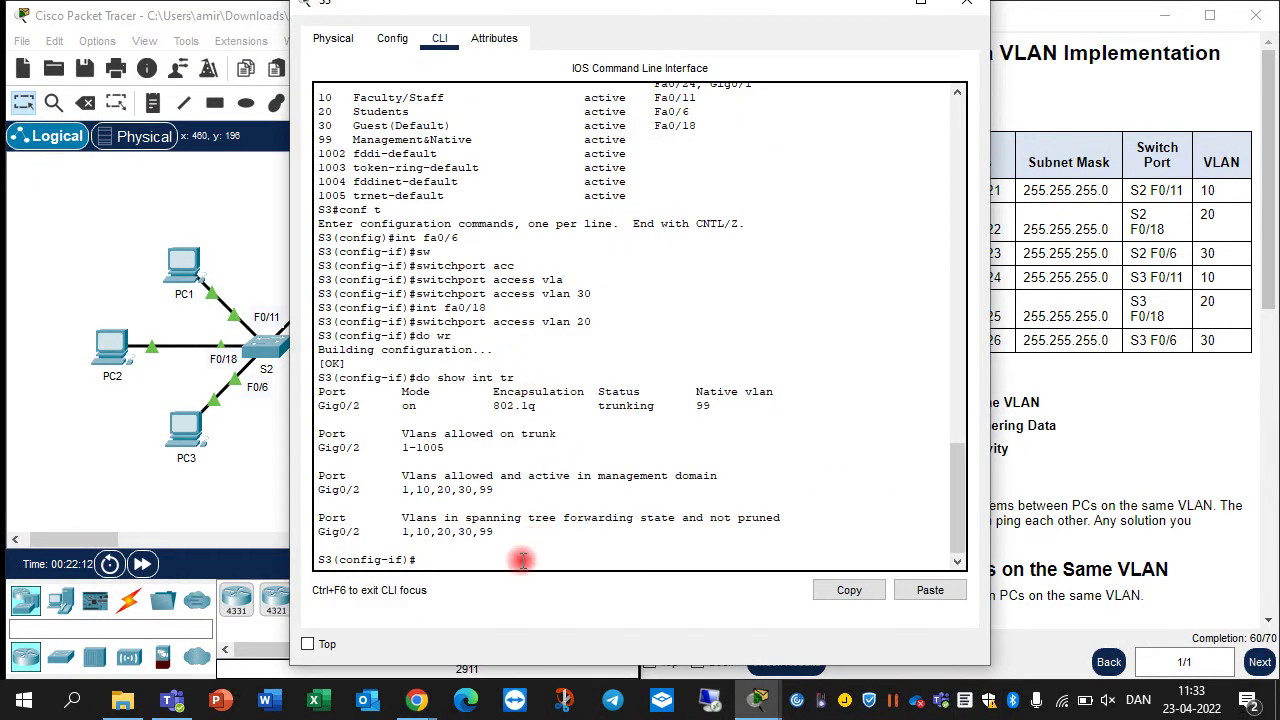
pyautogui.press('Return')
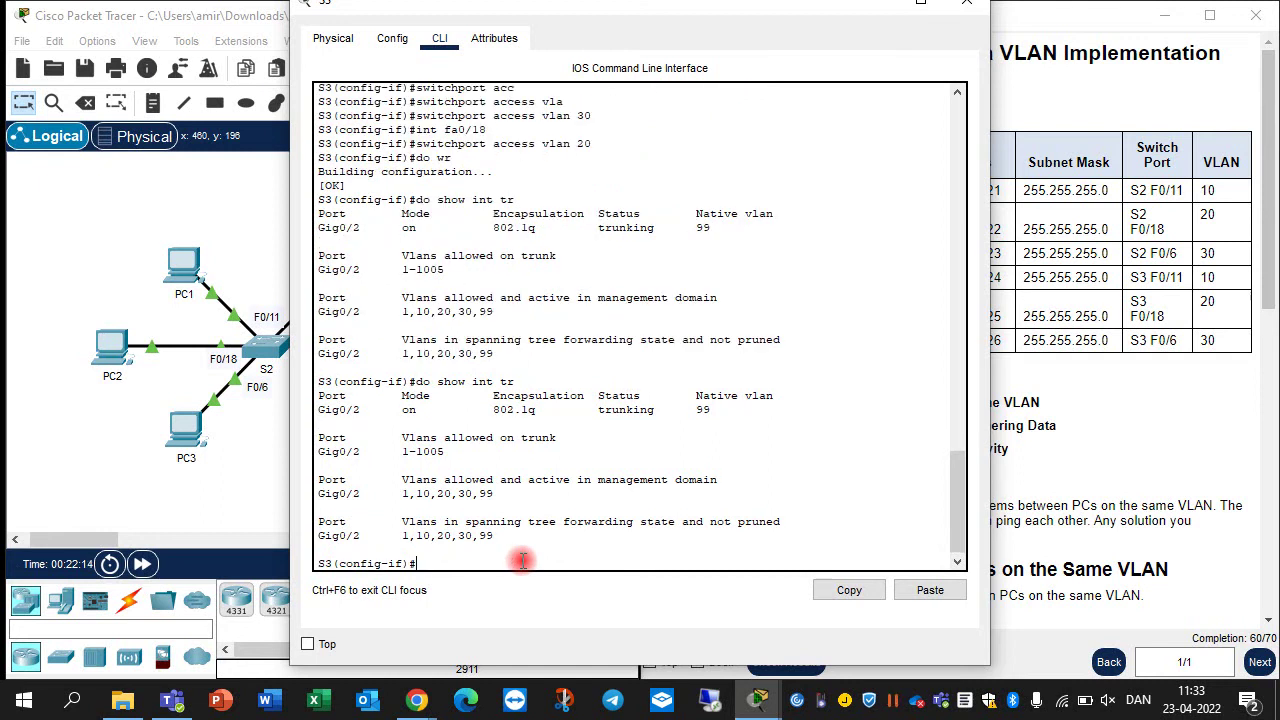
pyautogui.moveTo(615, 5); pyautogui.dragTo(825, 26)
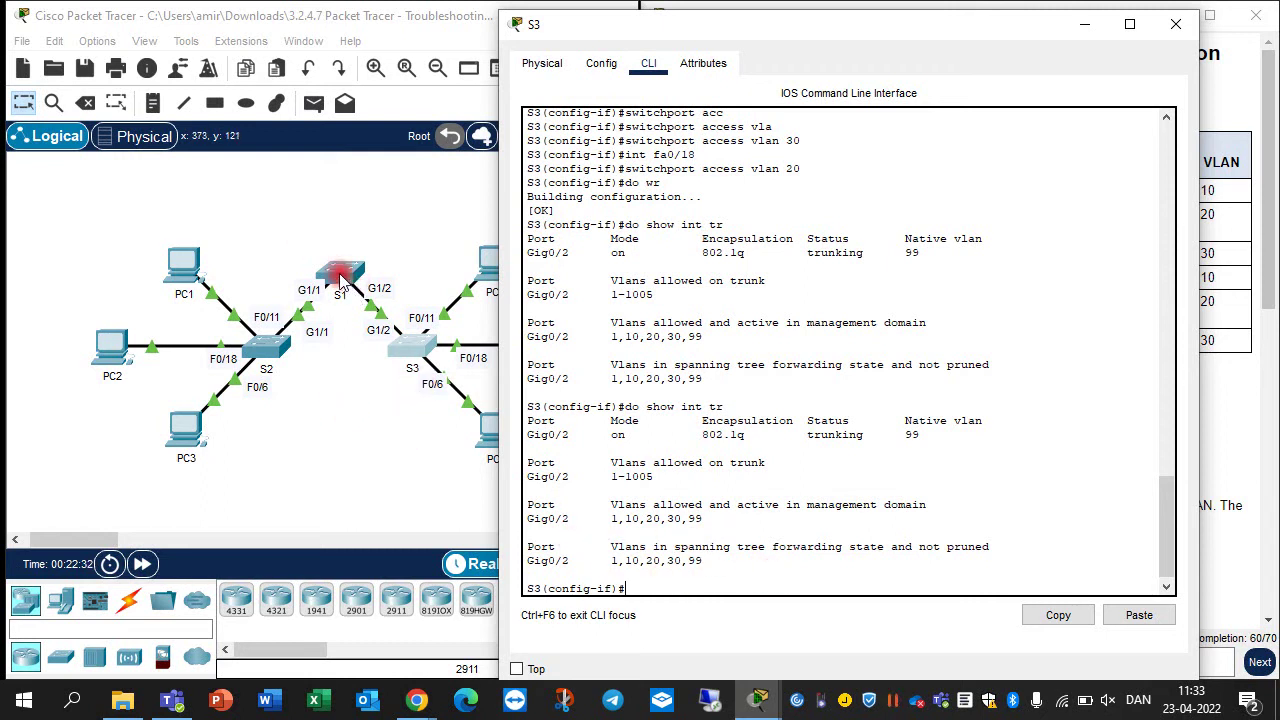
pyautogui.click(600, 681)
# Step: List the VLANs and their assigned ports on S3 with "do show vlan br"
pyautogui.click(665, 590)
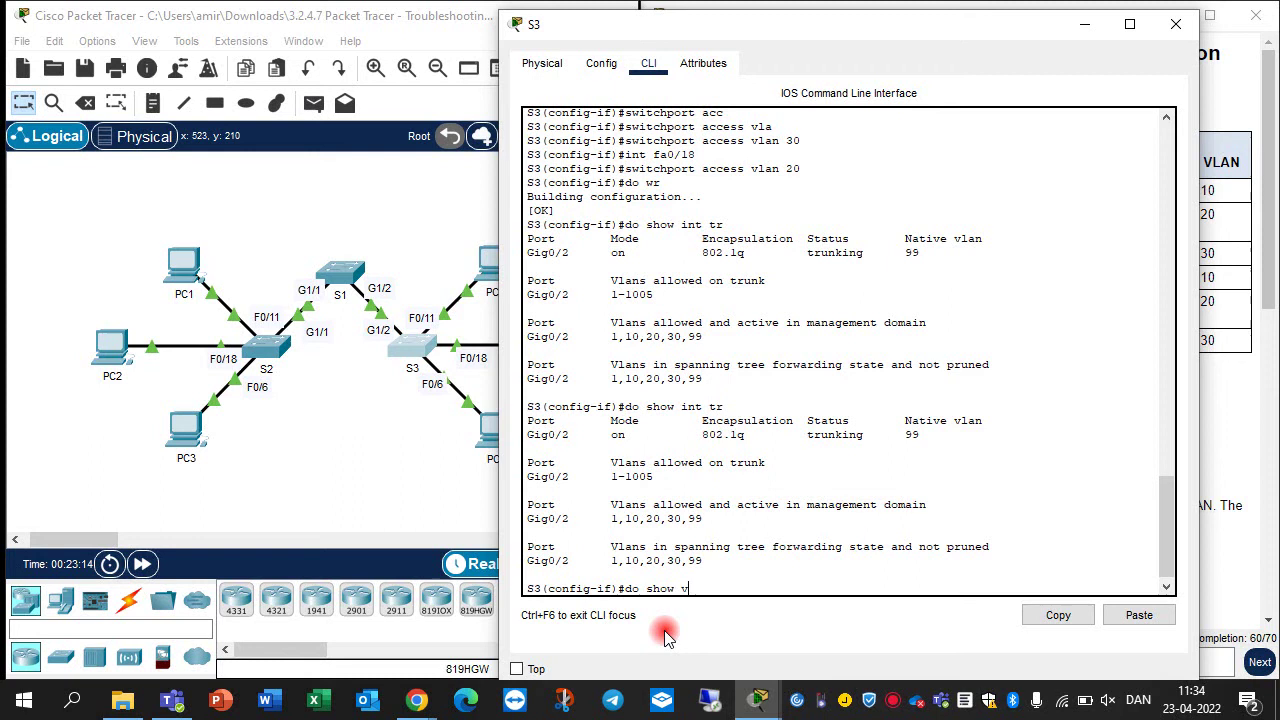
pyautogui.write('do show vlan br')
pyautogui.press('Return')
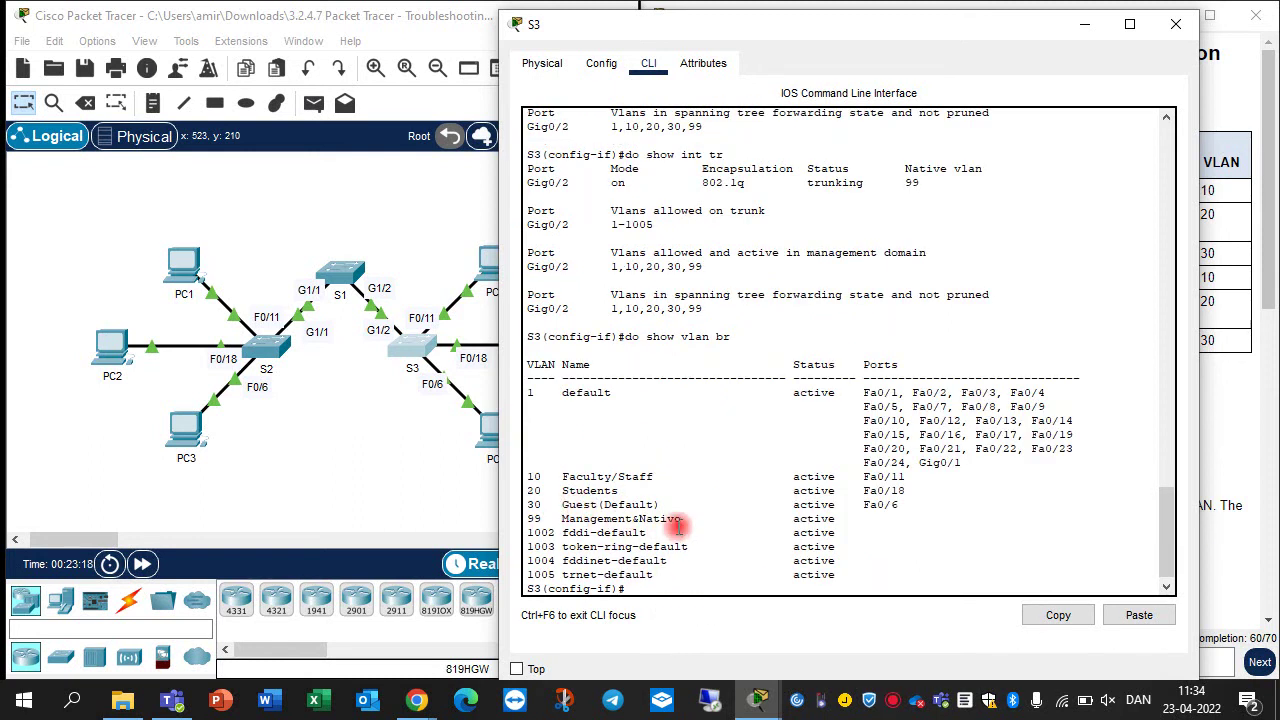
# Step: Place S3's CLI beside the Addressing Table and compare the ports of VLANs 10, 20 and 30 with it
pyautogui.click(806, 10)
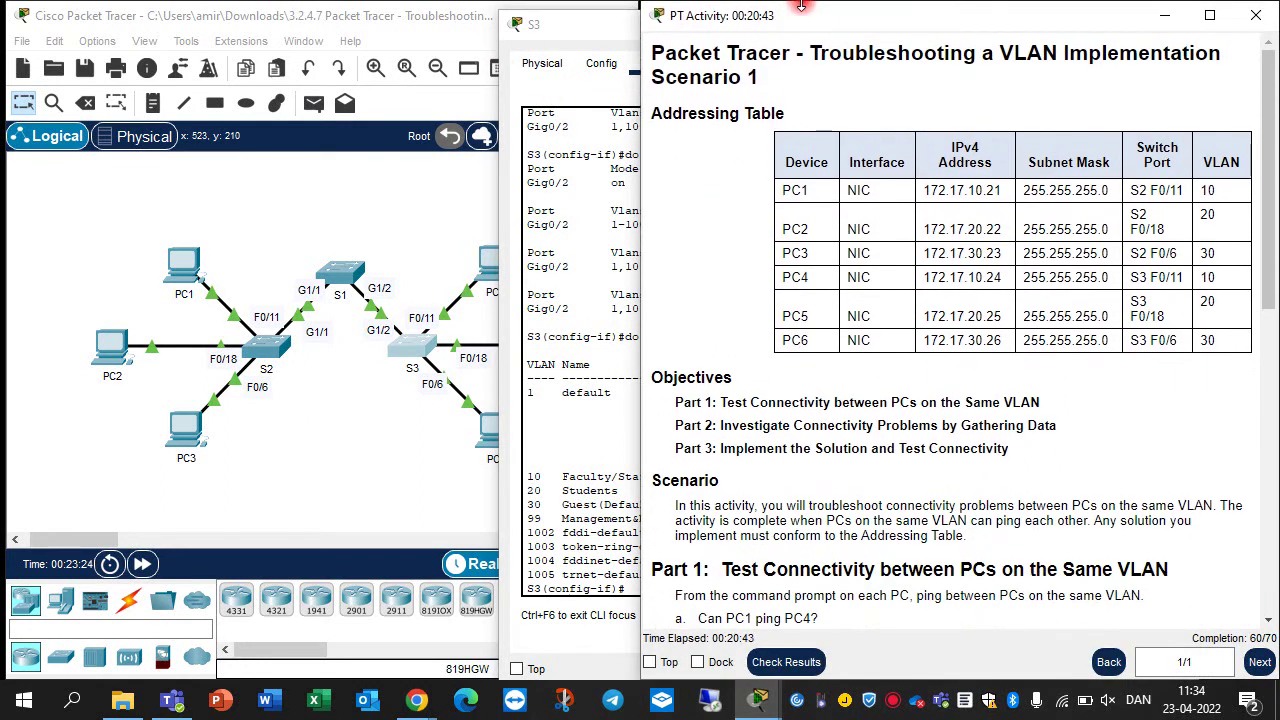
pyautogui.click(603, 30)
pyautogui.click(430, 140)
pyautogui.moveTo(762, 5)
pyautogui.mouseDown()
pyautogui.moveTo(771, 110)
pyautogui.moveTo(771, 3)
pyautogui.mouseUp()
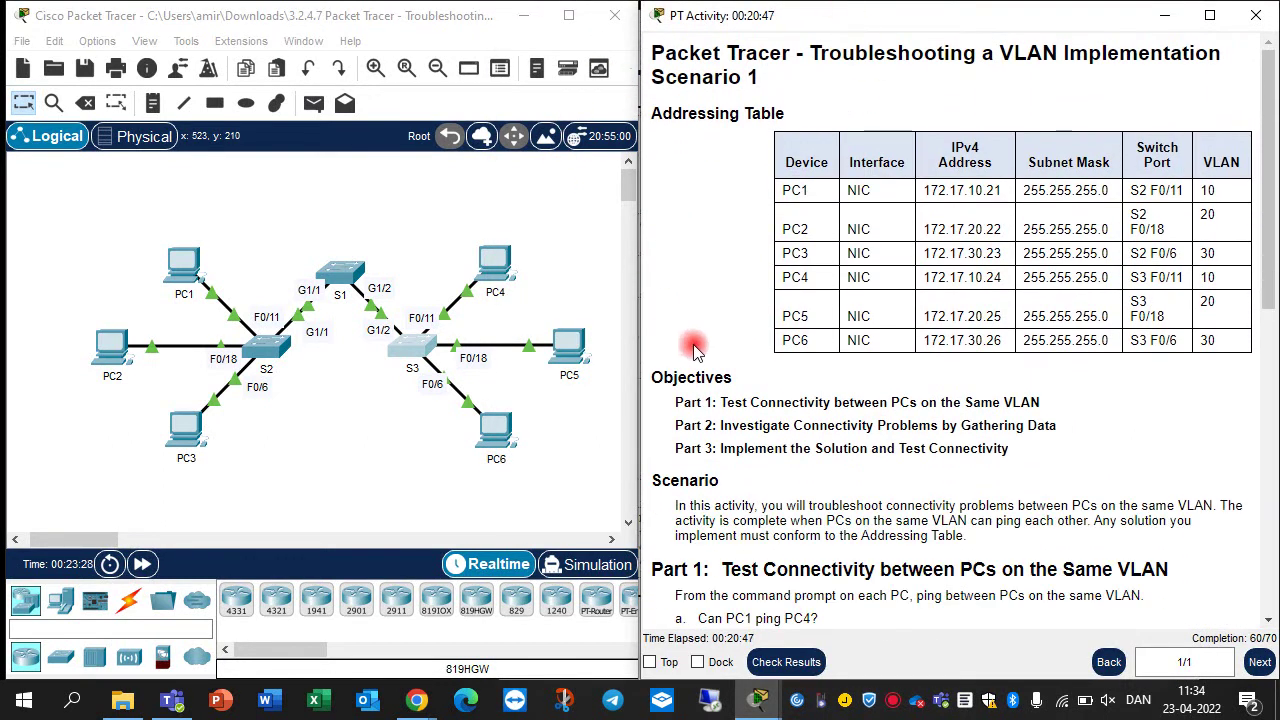
pyautogui.click(414, 346)
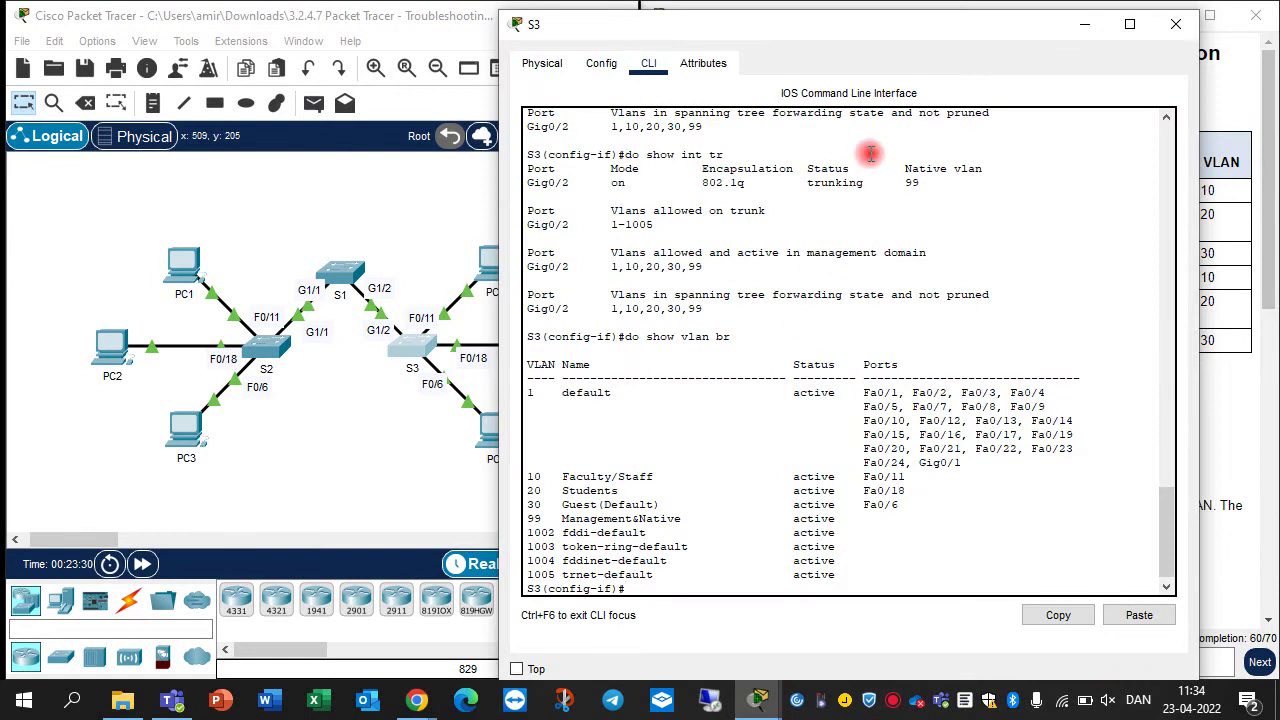
pyautogui.moveTo(862, 31); pyautogui.dragTo(428, 31)
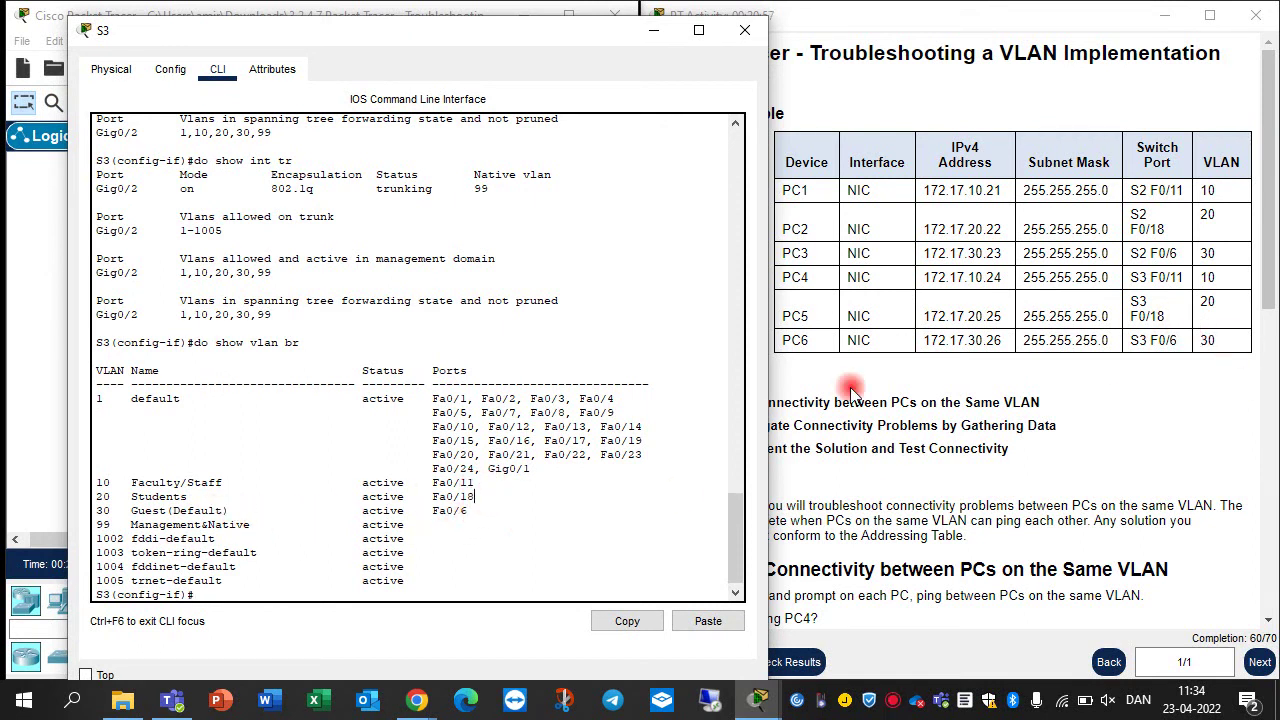
pyautogui.moveTo(470, 512); pyautogui.dragTo(263, 514)
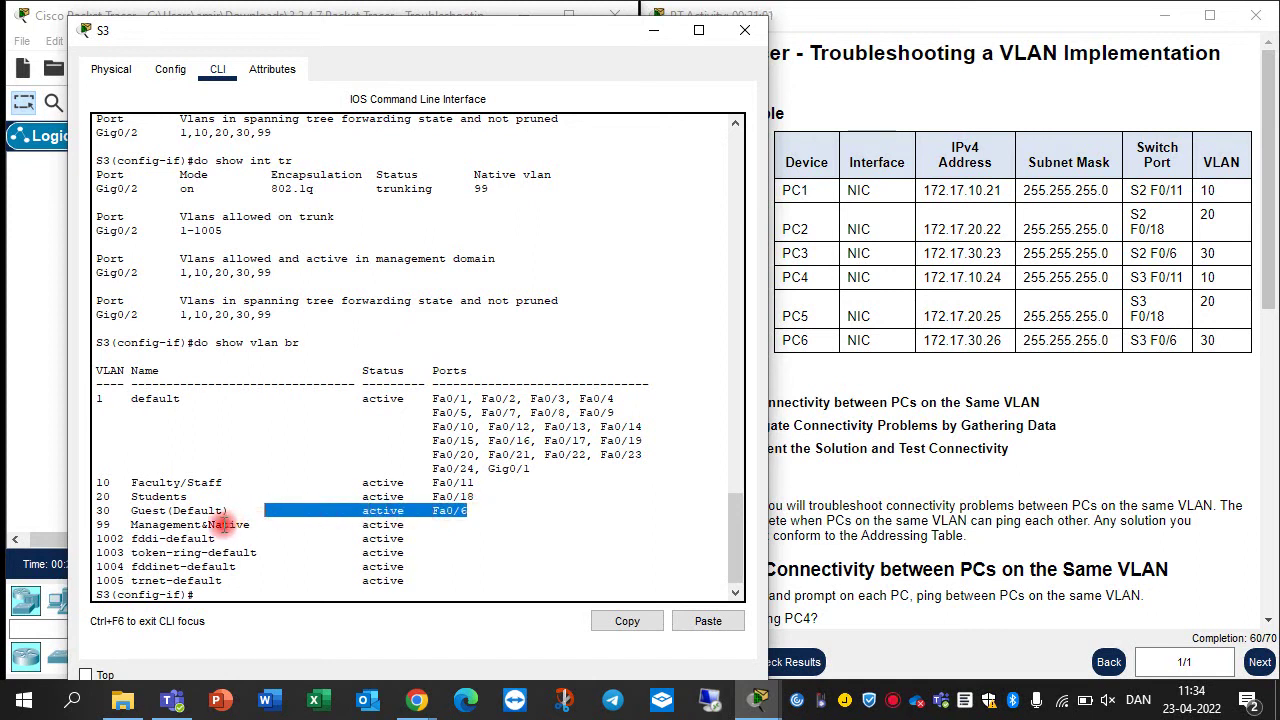
pyautogui.click(222, 524)
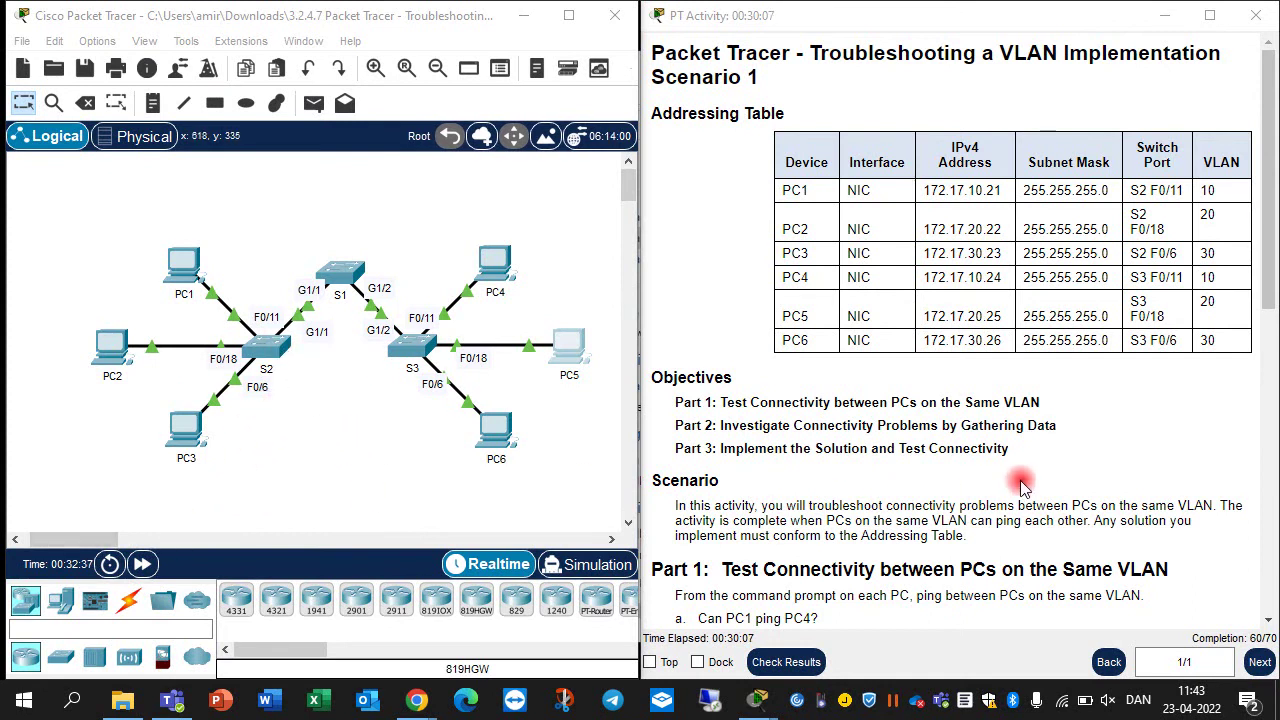
# Step: Ping PC5 at 172.17.20.25 from PC2's Command Prompt, and close PC2
pyautogui.scroll(-10, 1020, 485)
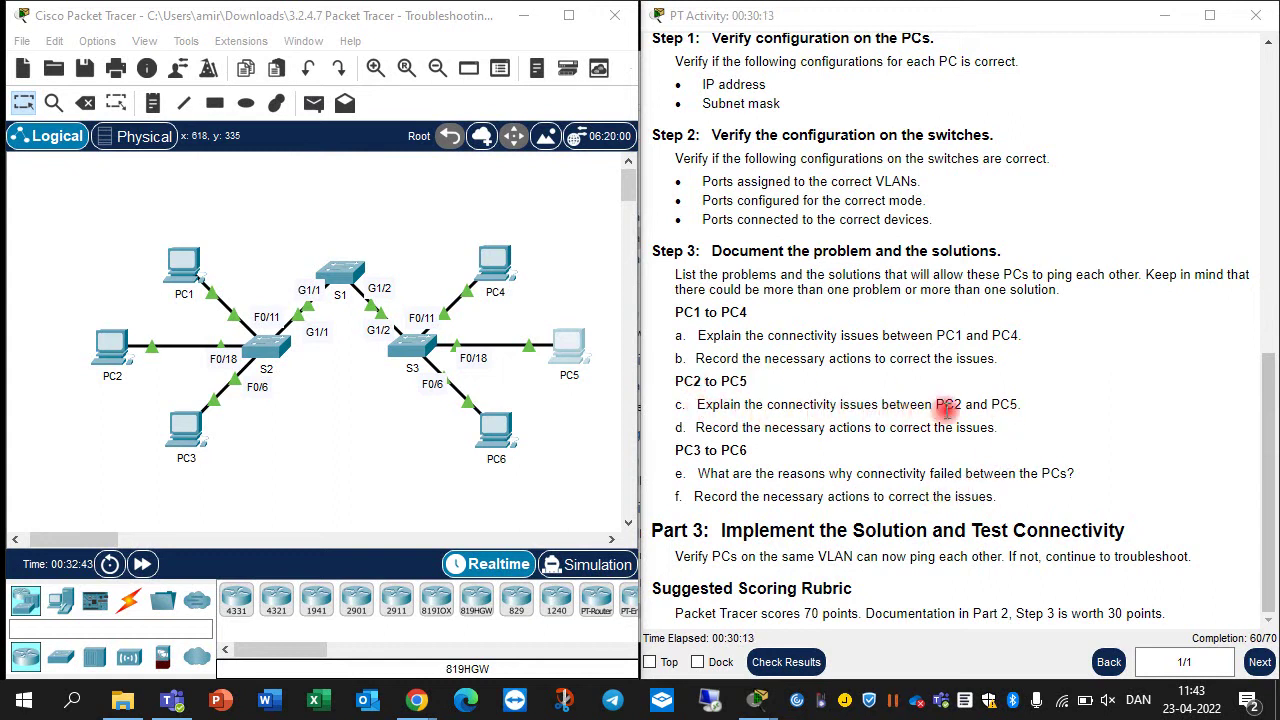
pyautogui.click(116, 347)
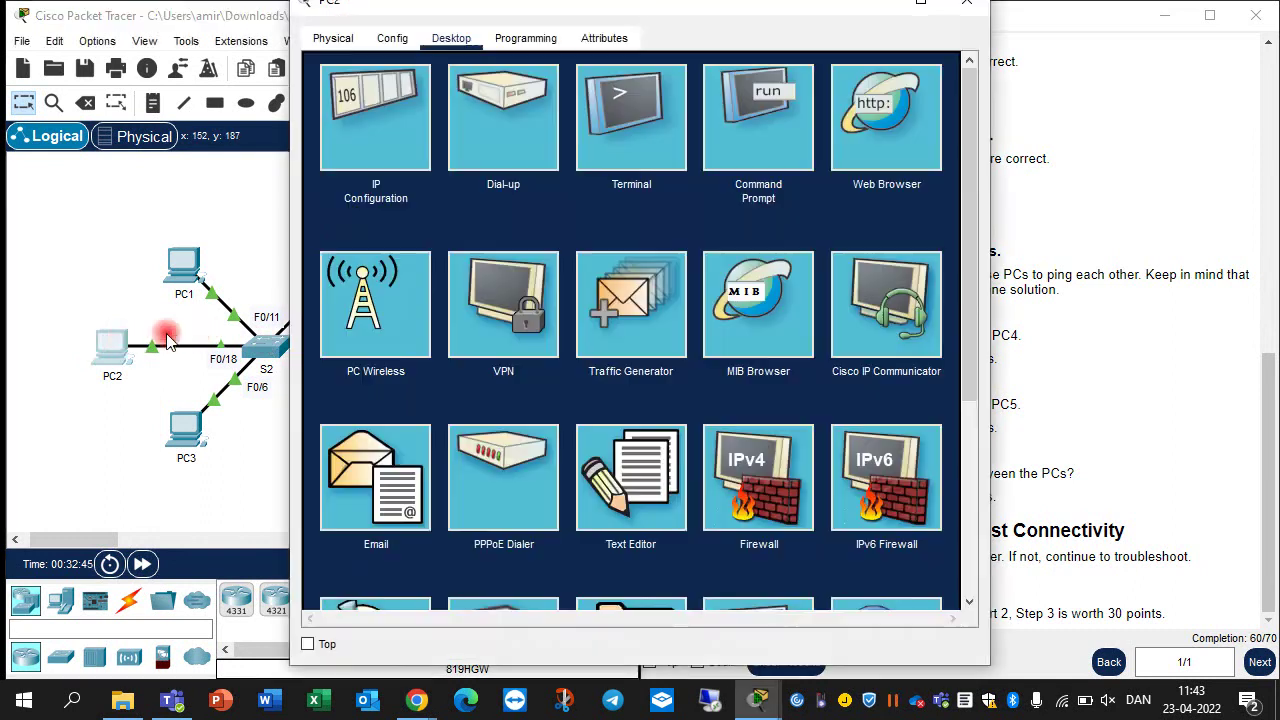
pyautogui.click(708, 163)
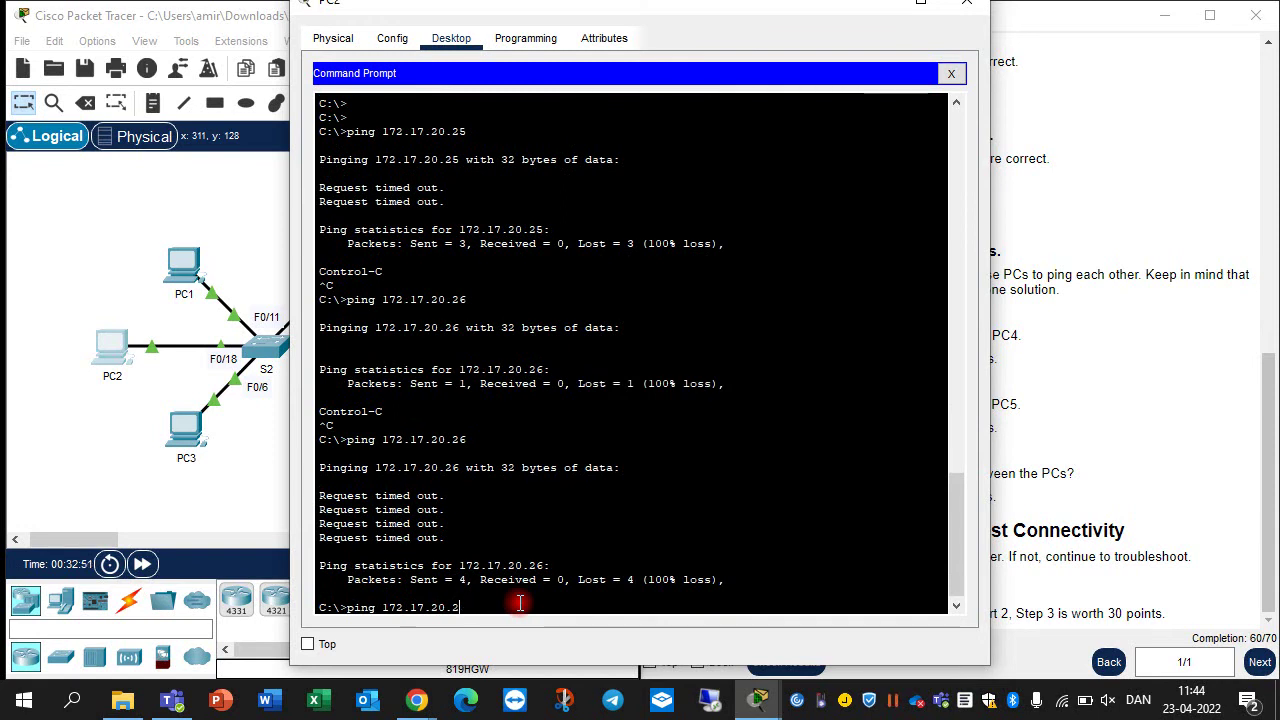
pyautogui.write('5')
pyautogui.press('Return')
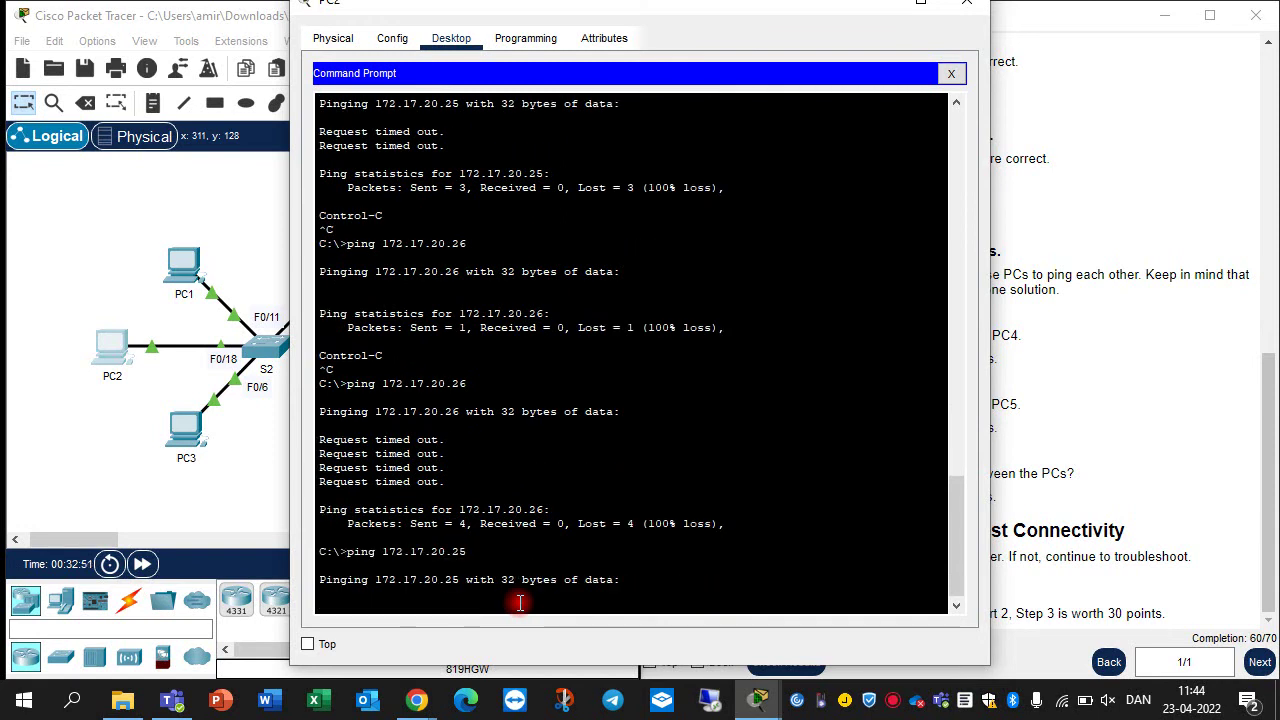
pyautogui.click(970, 15)
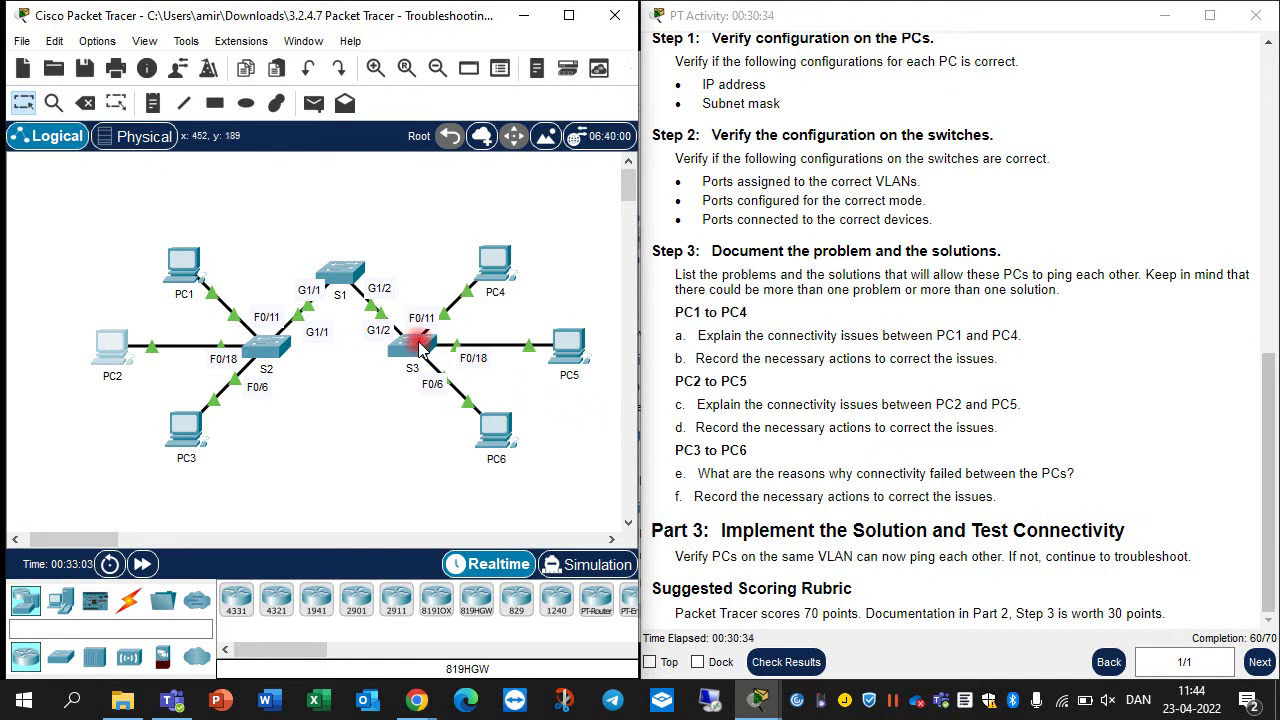
# Step: Check PC5's assigned switch port in the Addressing Table against its cable connection on S3
pyautogui.moveTo(420, 345)
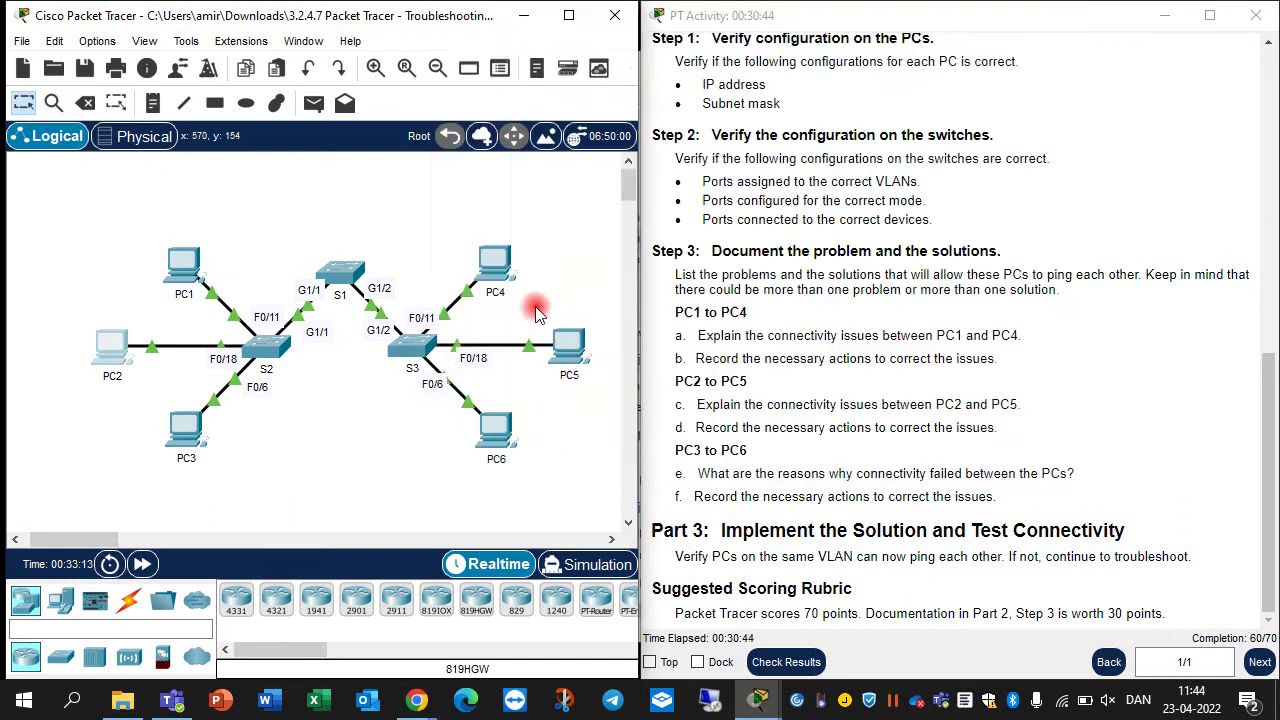
pyautogui.scroll(10, 868, 292)
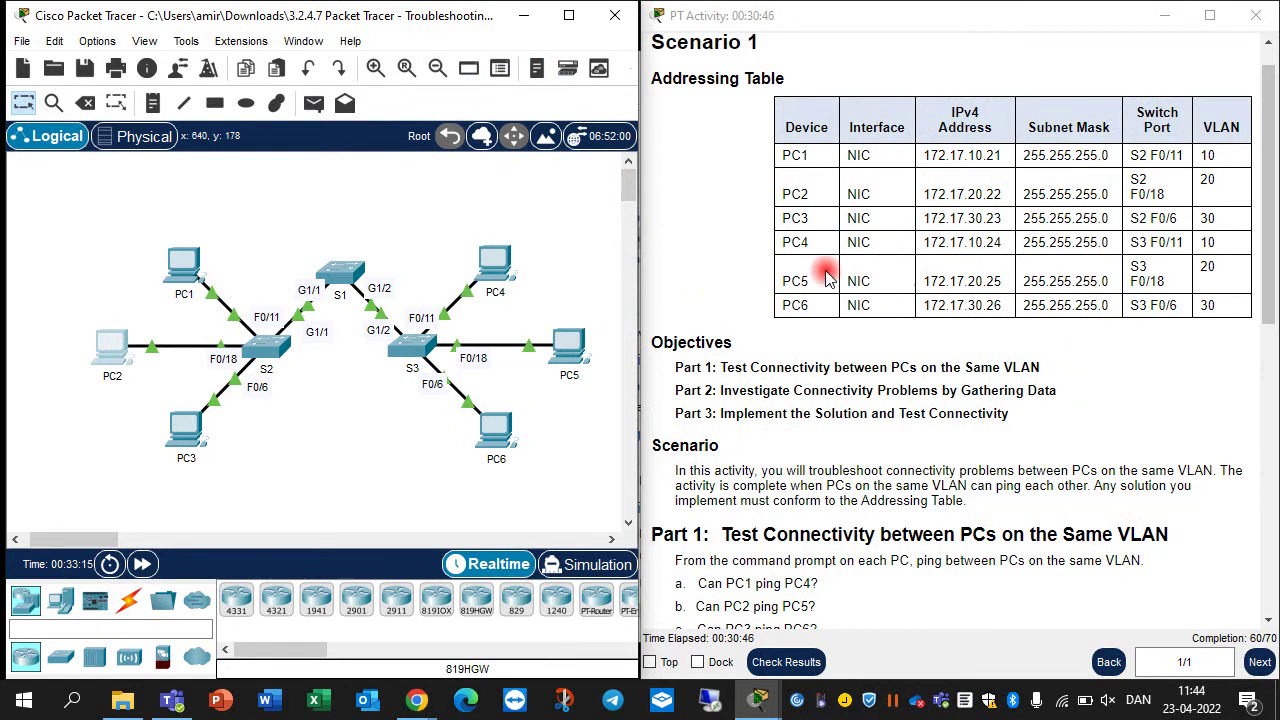
pyautogui.moveTo(1177, 288); pyautogui.dragTo(1132, 281)
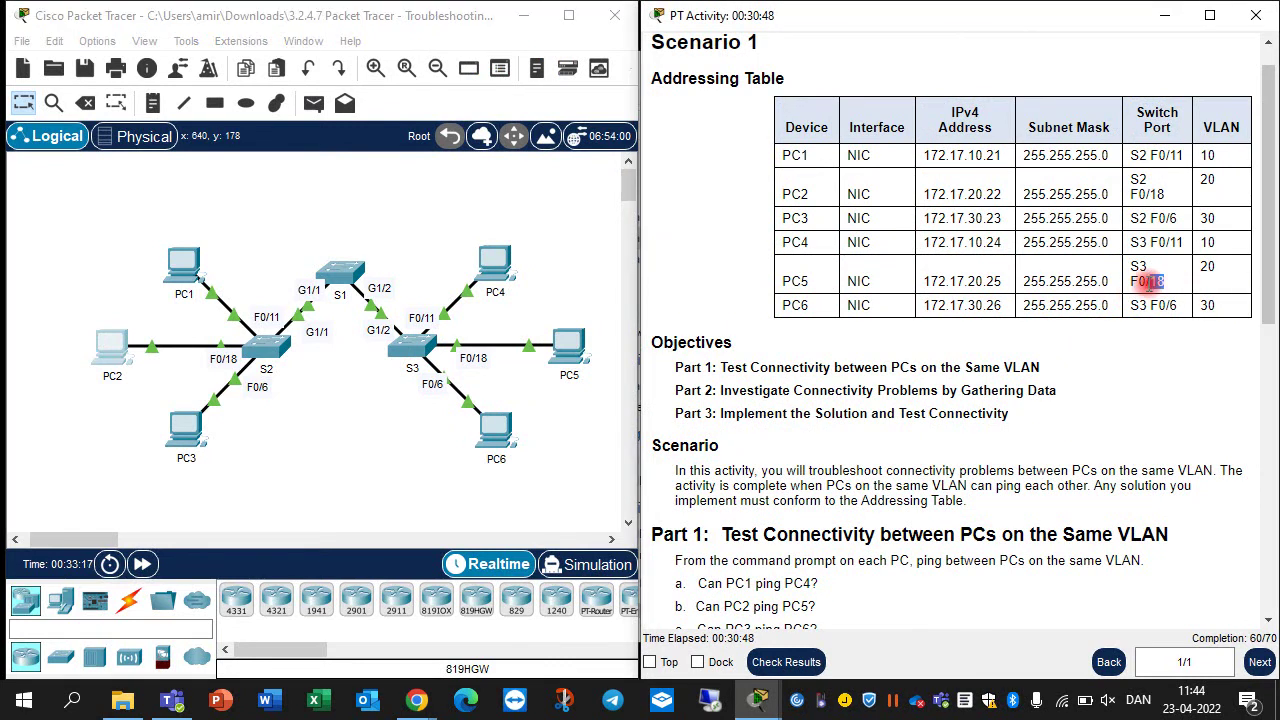
pyautogui.click(1124, 347)
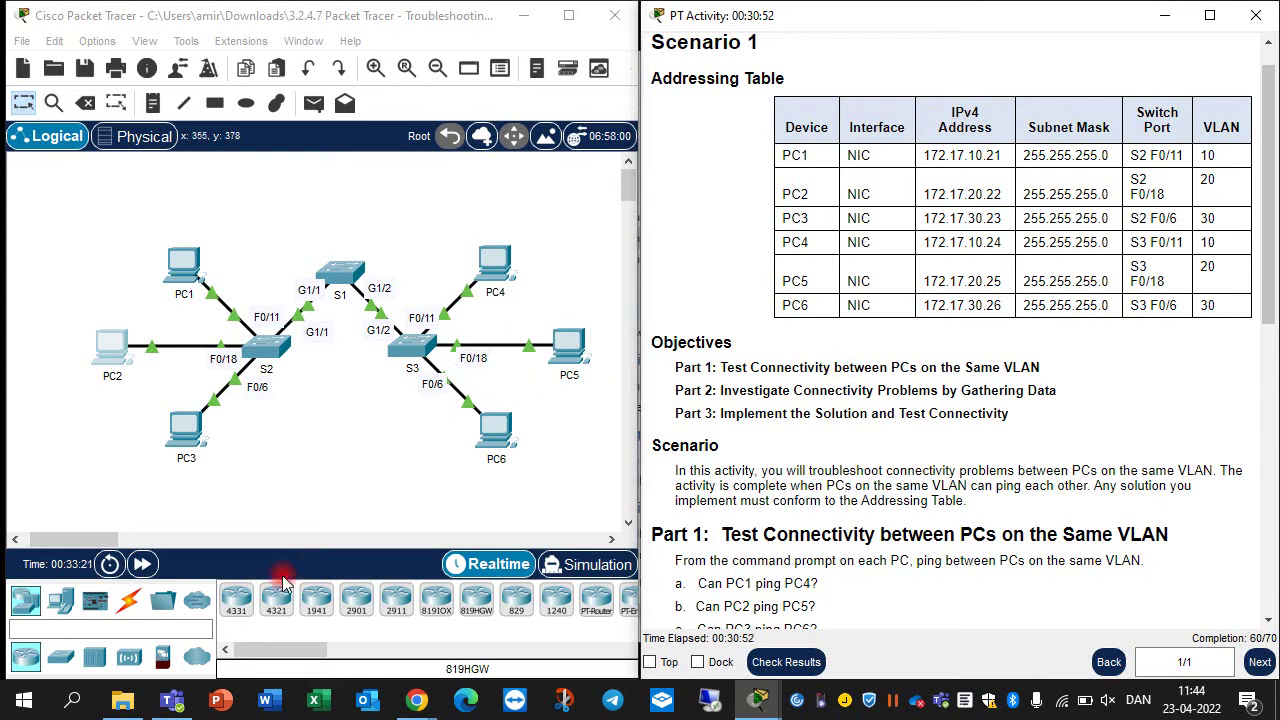
# Step: Delete the cable between S3 and PC5 and undo the deletion
pyautogui.click(126, 605)
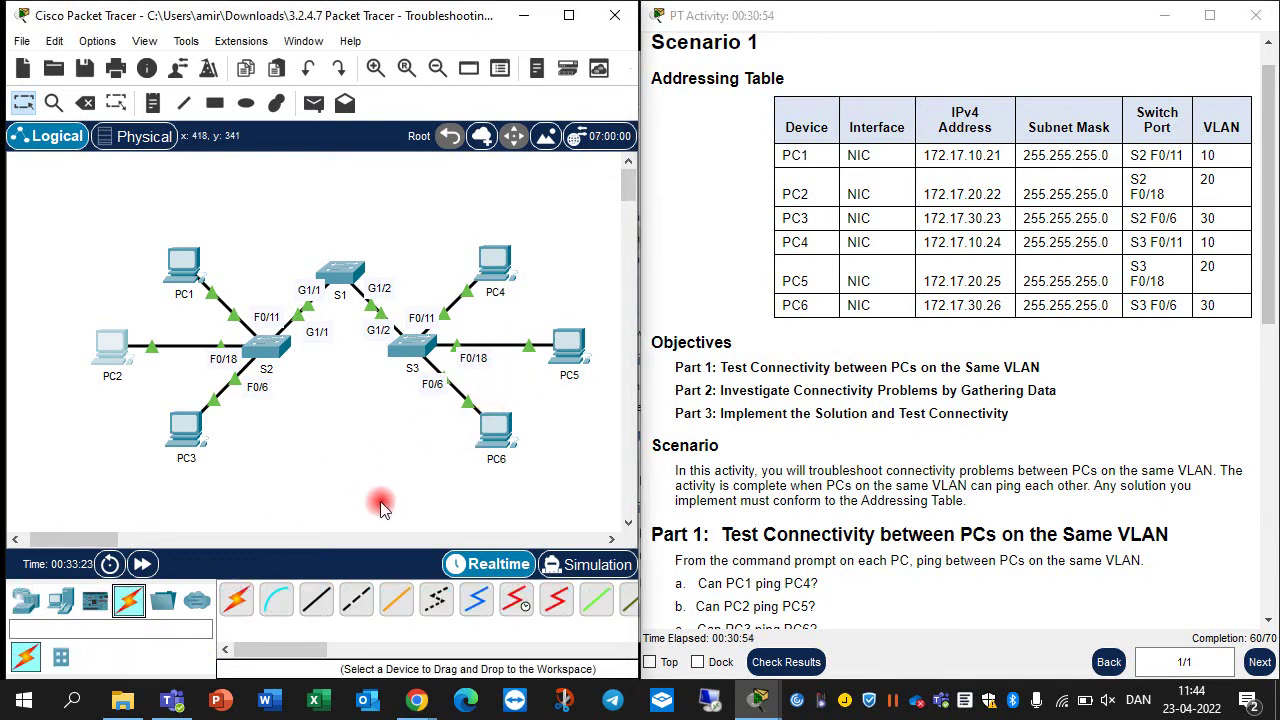
pyautogui.click(100, 108)
pyautogui.click(406, 377)
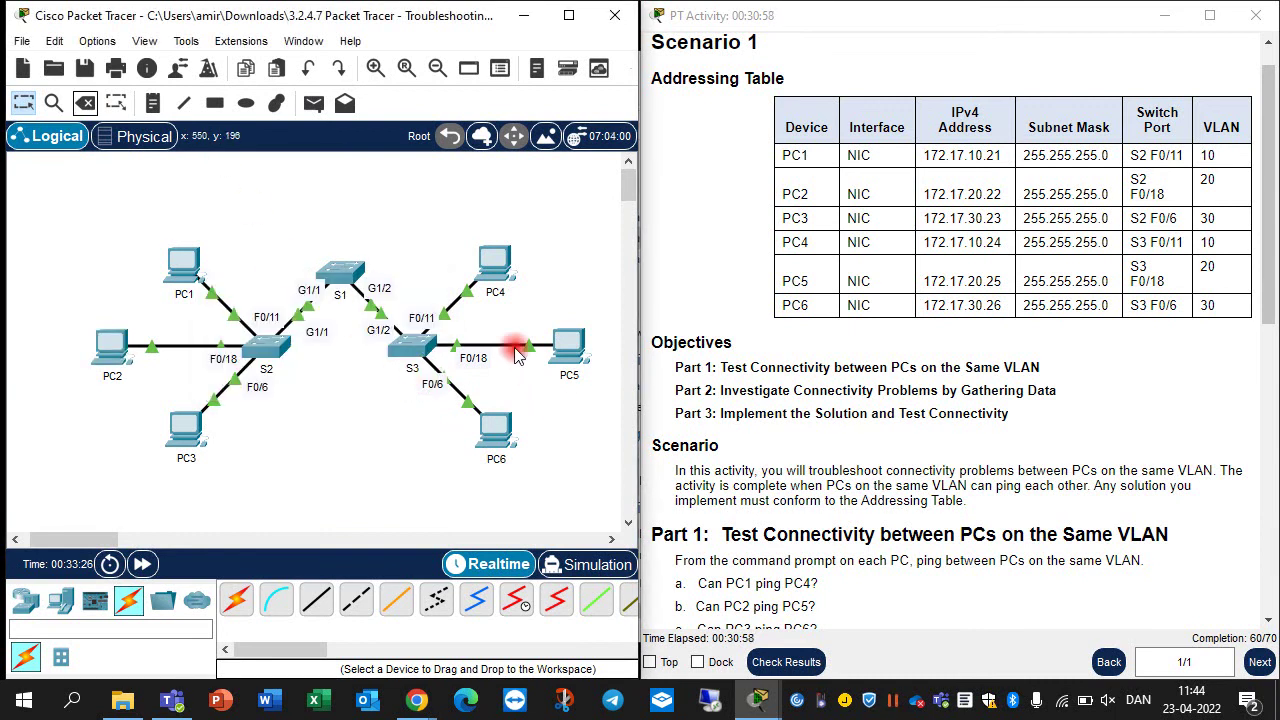
pyautogui.click(86, 103)
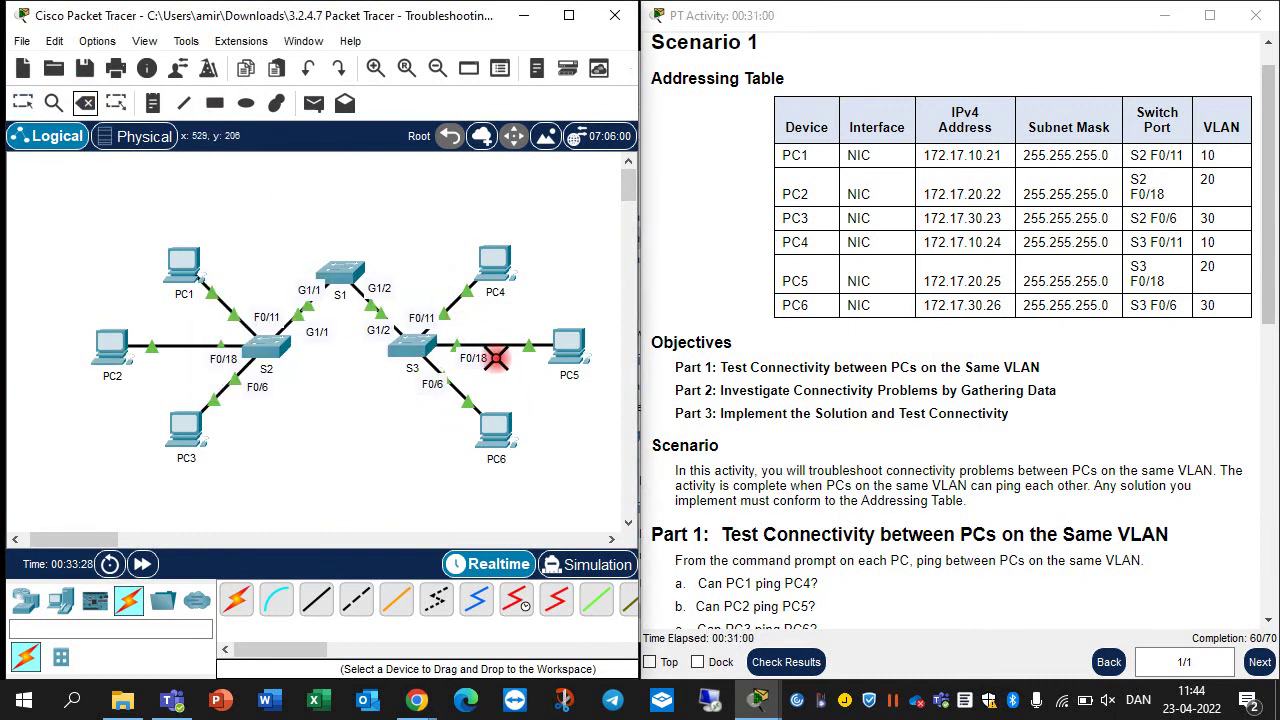
pyautogui.click(502, 347)
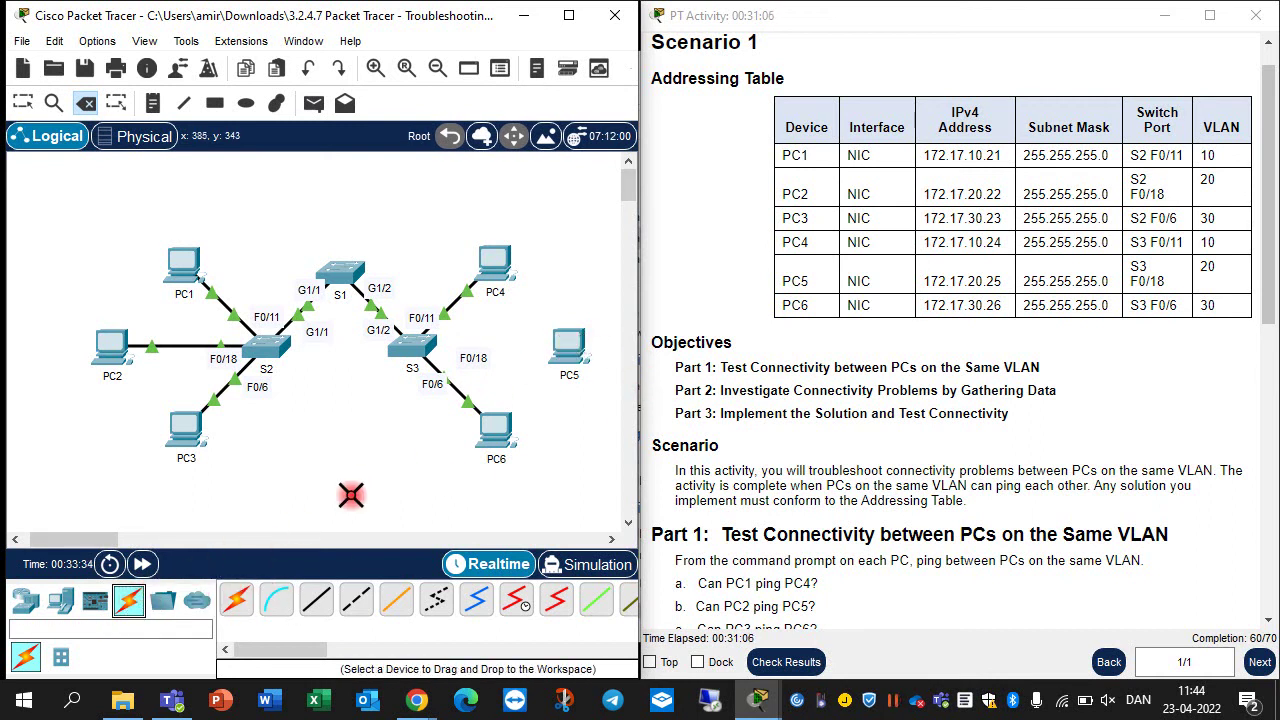
pyautogui.hotkey('ctrl', 'z')
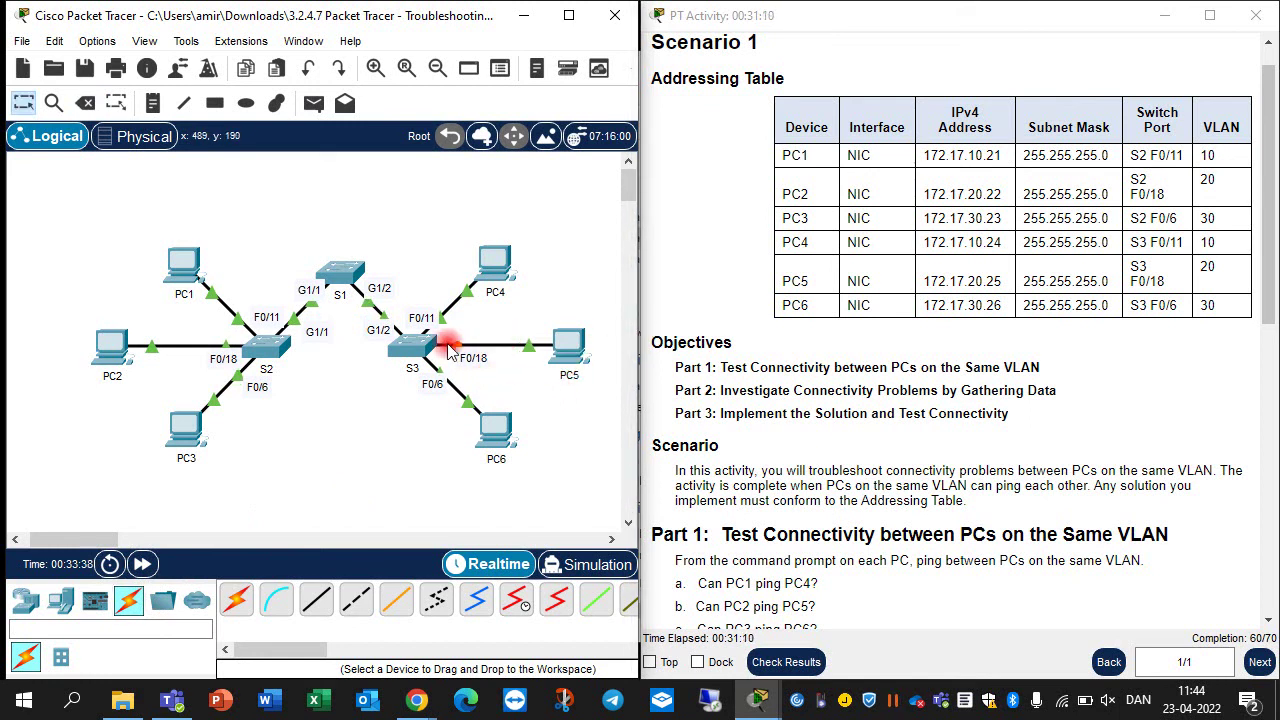
# Step: Move the S3 end of PC5's cable to FastEthernet0/18 and fast-forward the network time
pyautogui.click(441, 347)
pyautogui.click(963, 15)
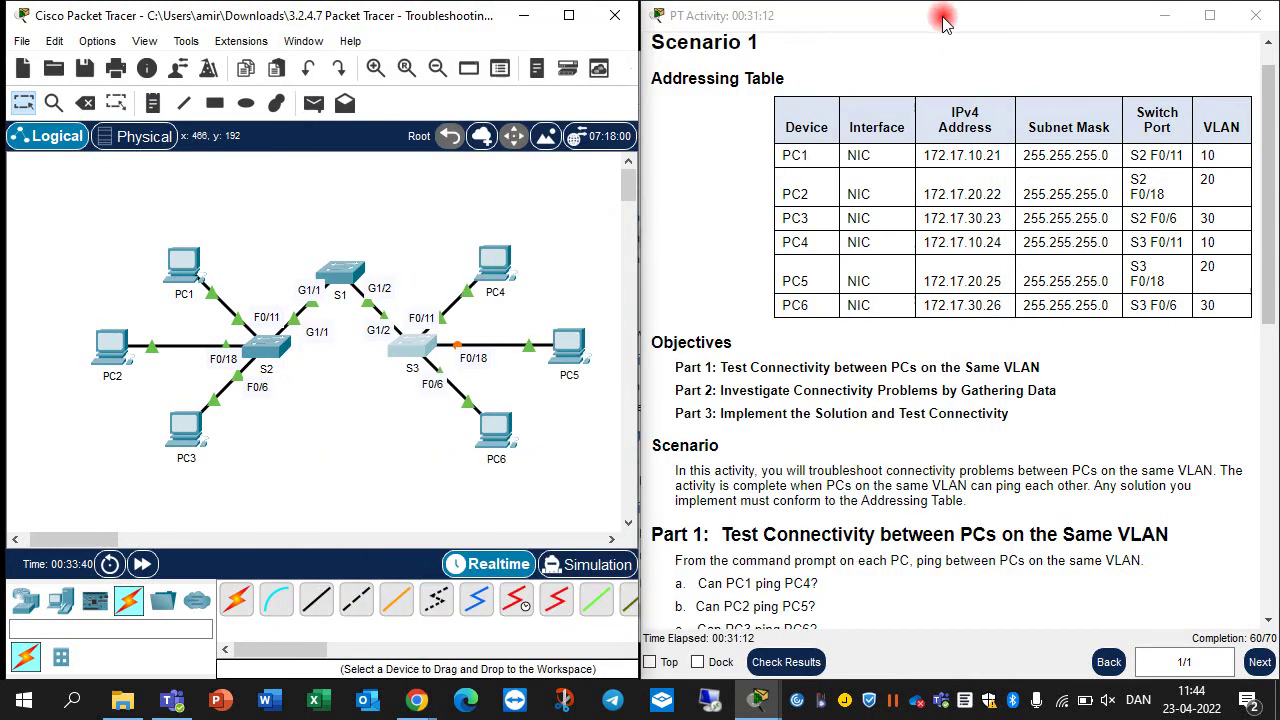
pyautogui.click(428, 347)
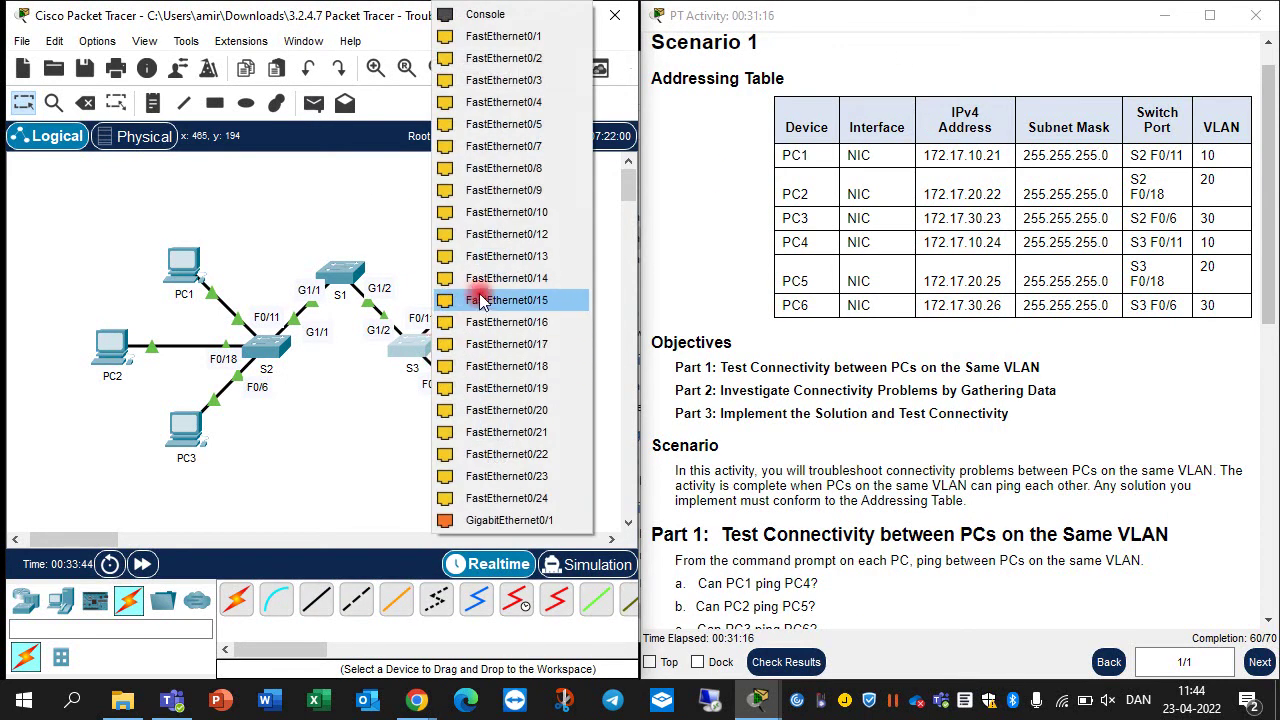
pyautogui.click(492, 372)
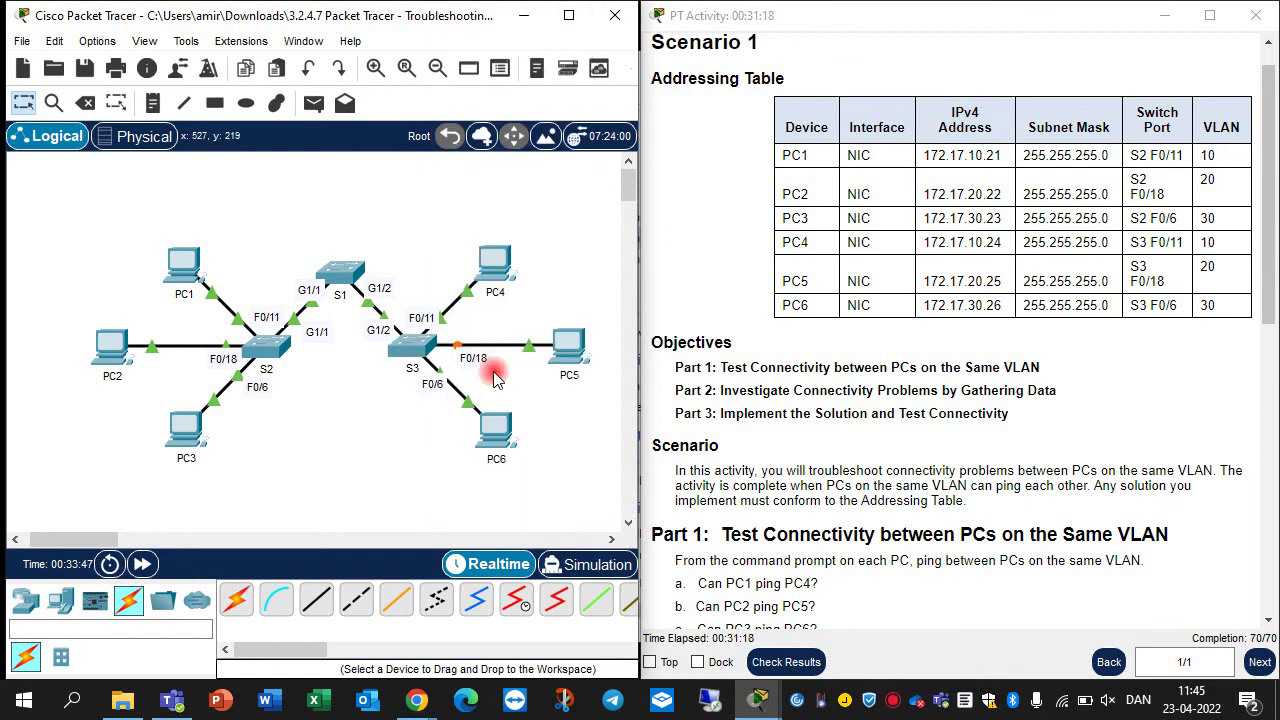
pyautogui.click(140, 564)
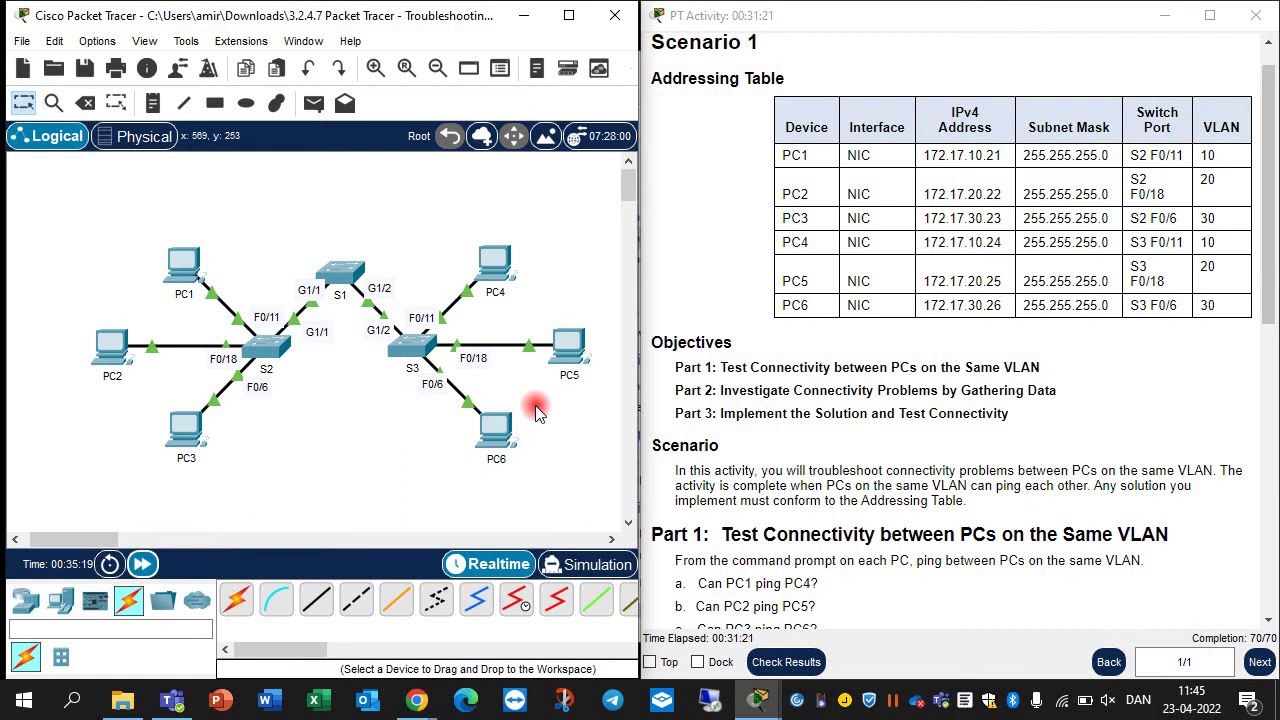
# Step: Retest connectivity to PC5 by pinging 172.17.20.25 from PC2's Command Prompt, and close PC2
pyautogui.click(110, 352)
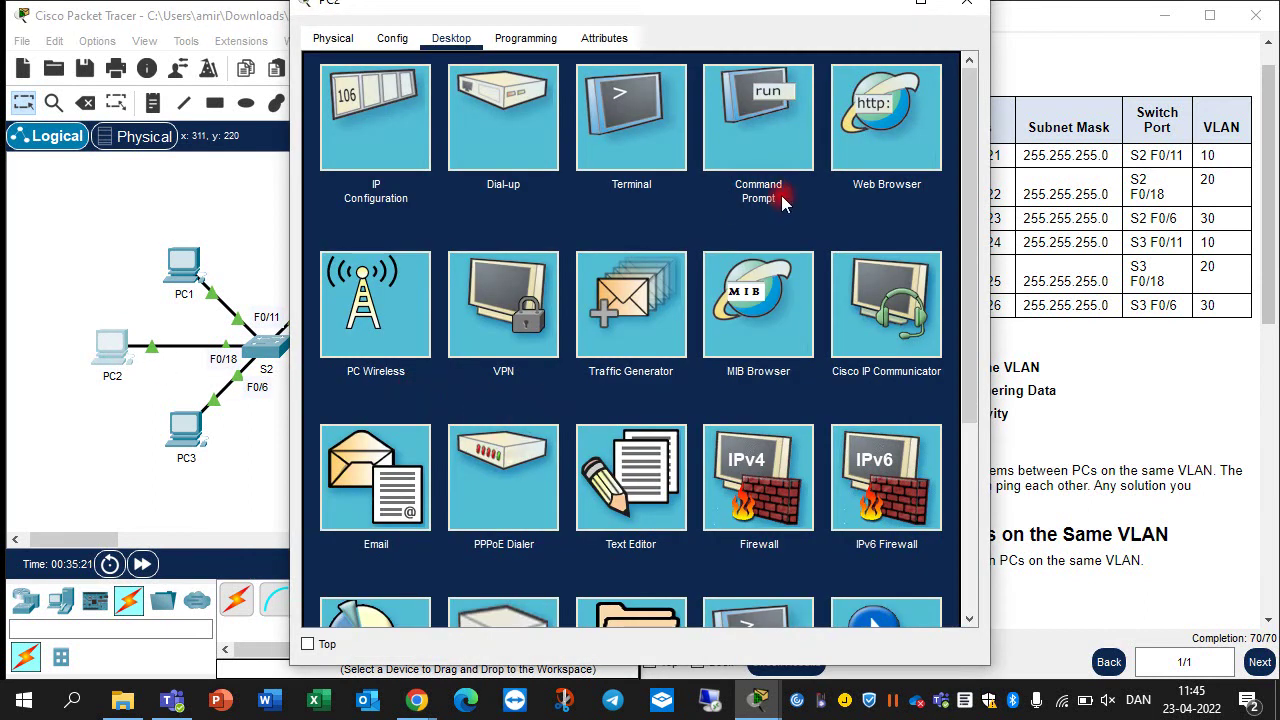
pyautogui.click(760, 150)
pyautogui.write('ping 172.17.20.25')
pyautogui.press('Return')
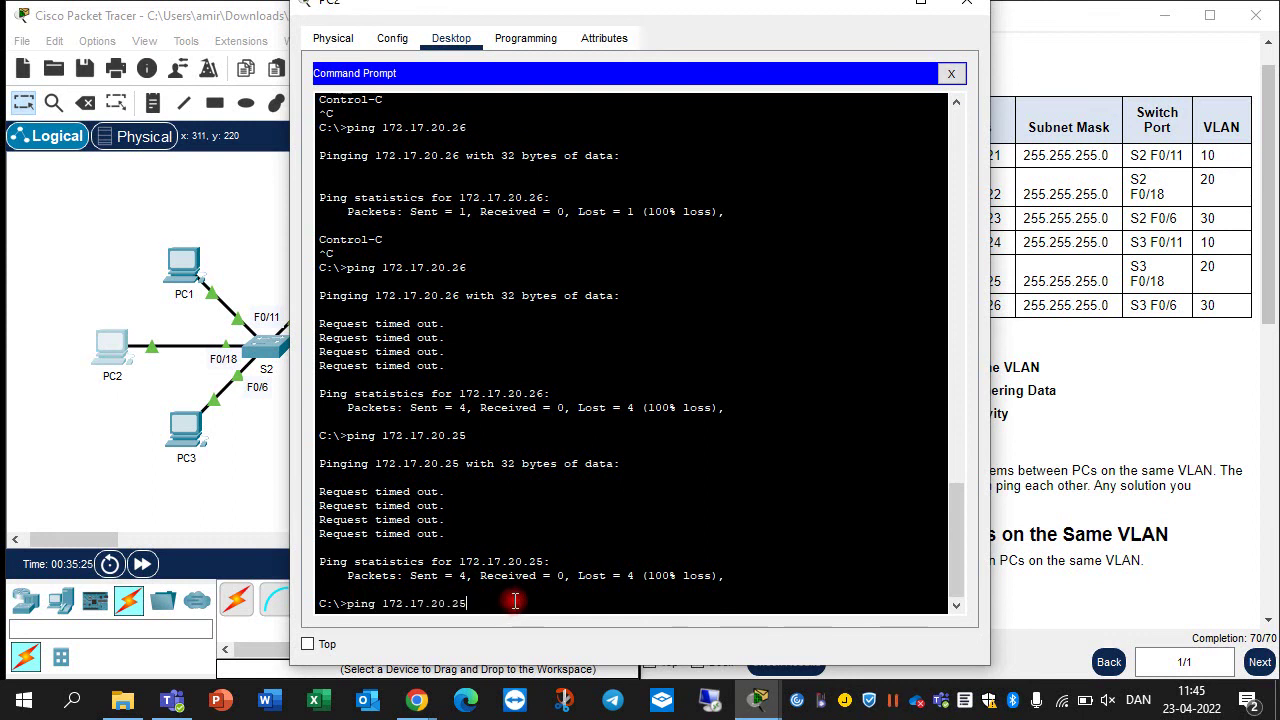
pyautogui.press('Return')
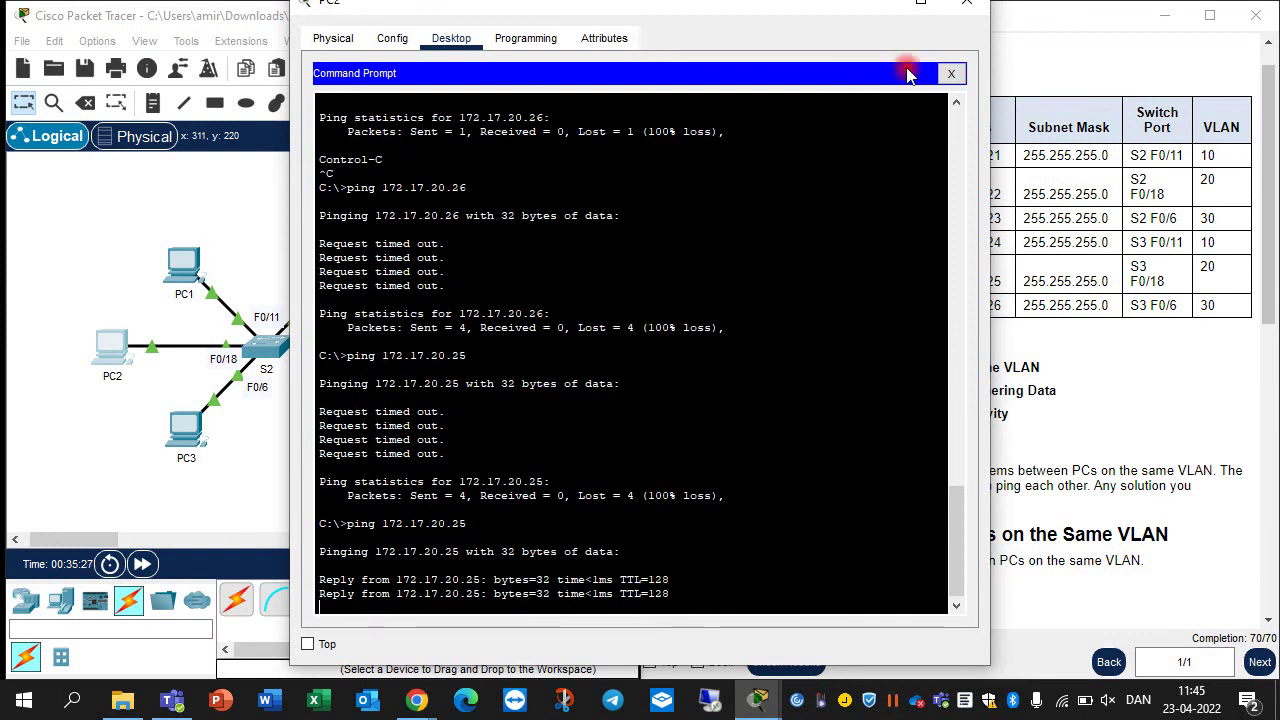
pyautogui.click(970, 10)
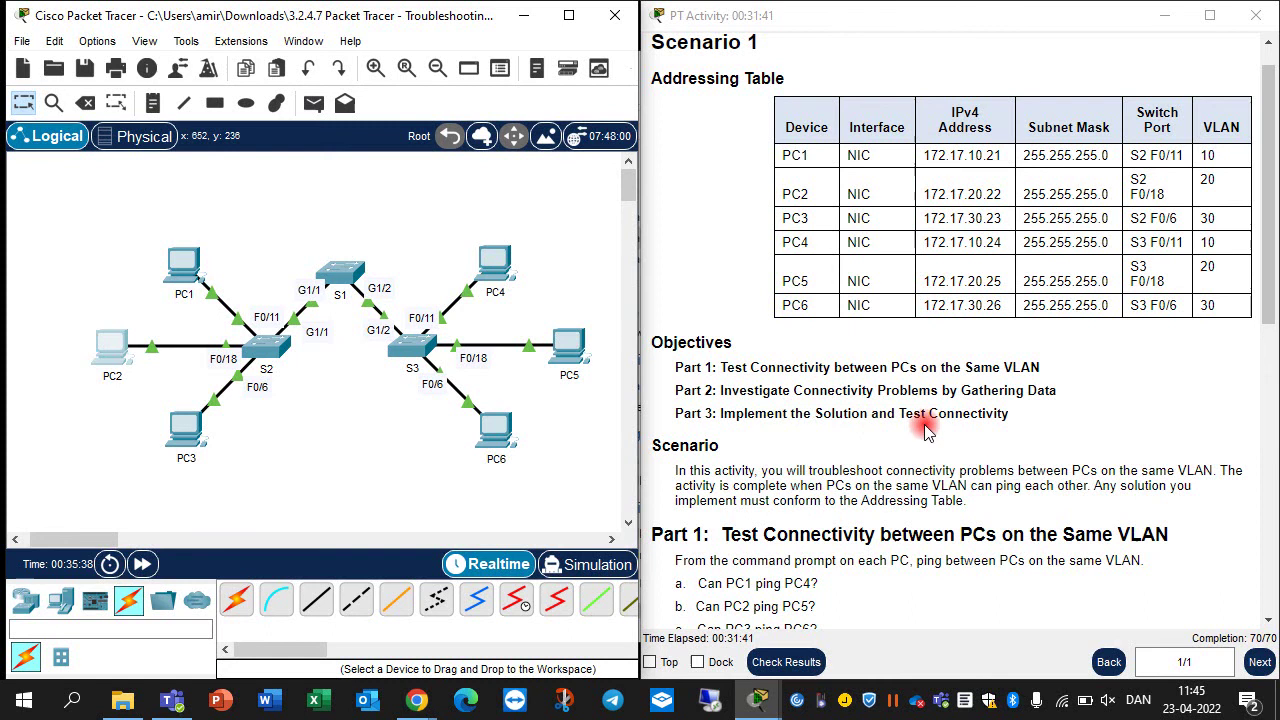
# Step: Ping PC6 at 172.17.30.26 from PC3's Command Prompt, and close PC3
pyautogui.scroll(-8, 920, 438)
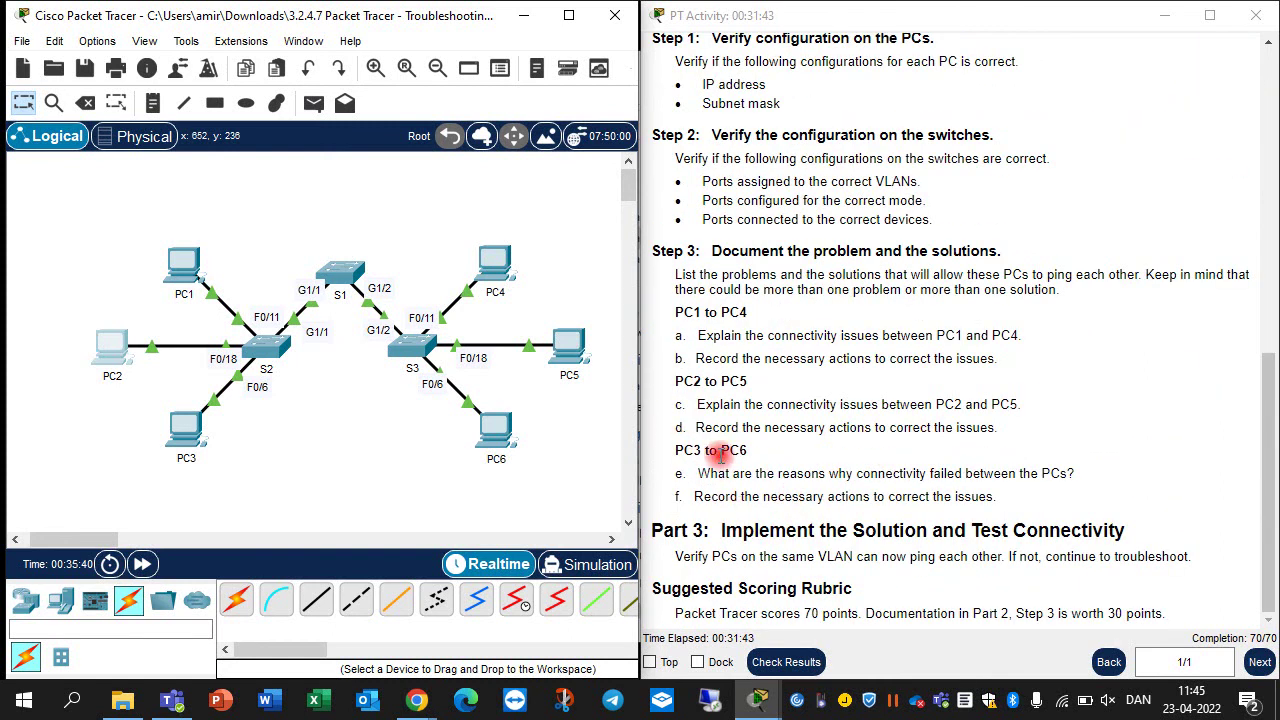
pyautogui.click(191, 435)
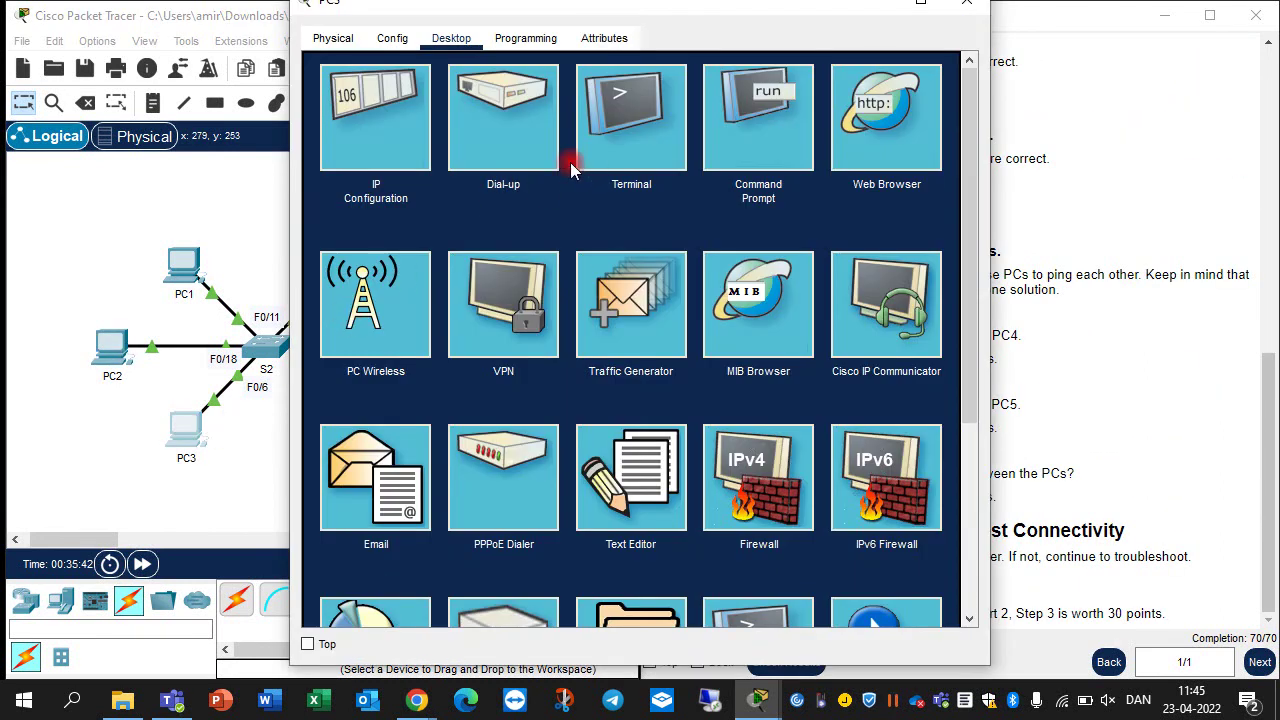
pyautogui.click(757, 130)
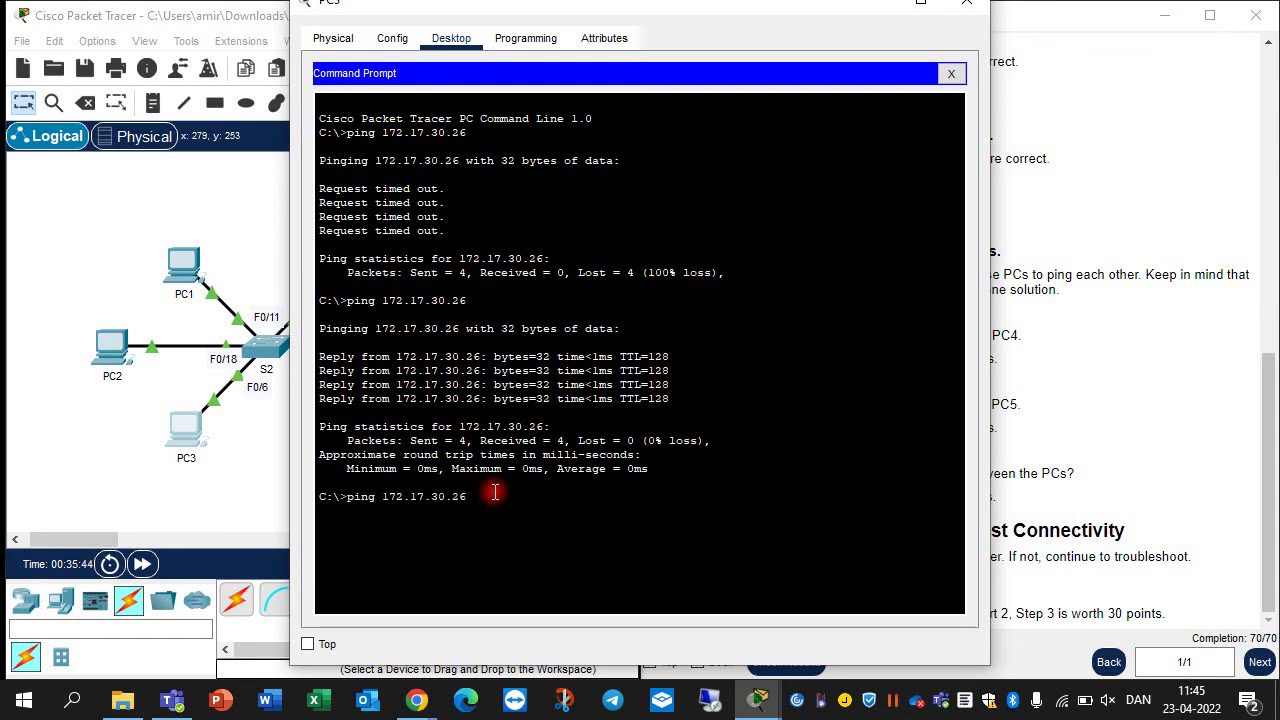
pyautogui.press('Return')
pyautogui.click(966, 3)
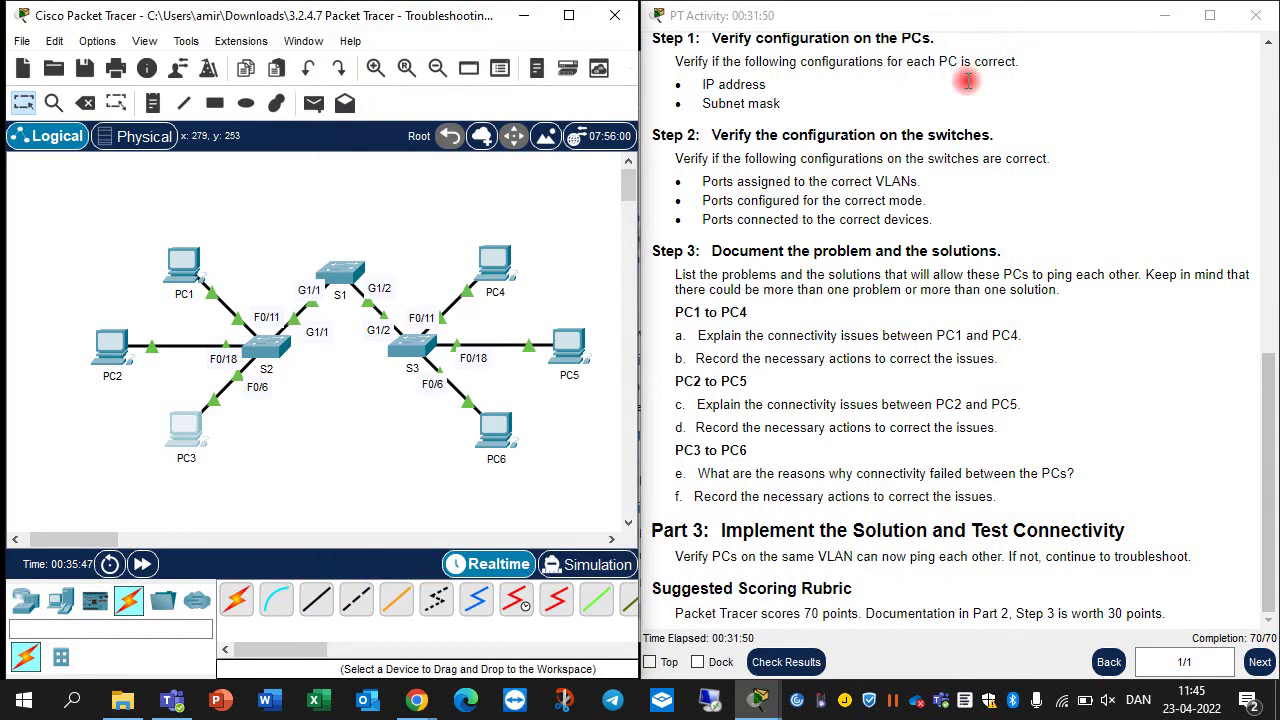